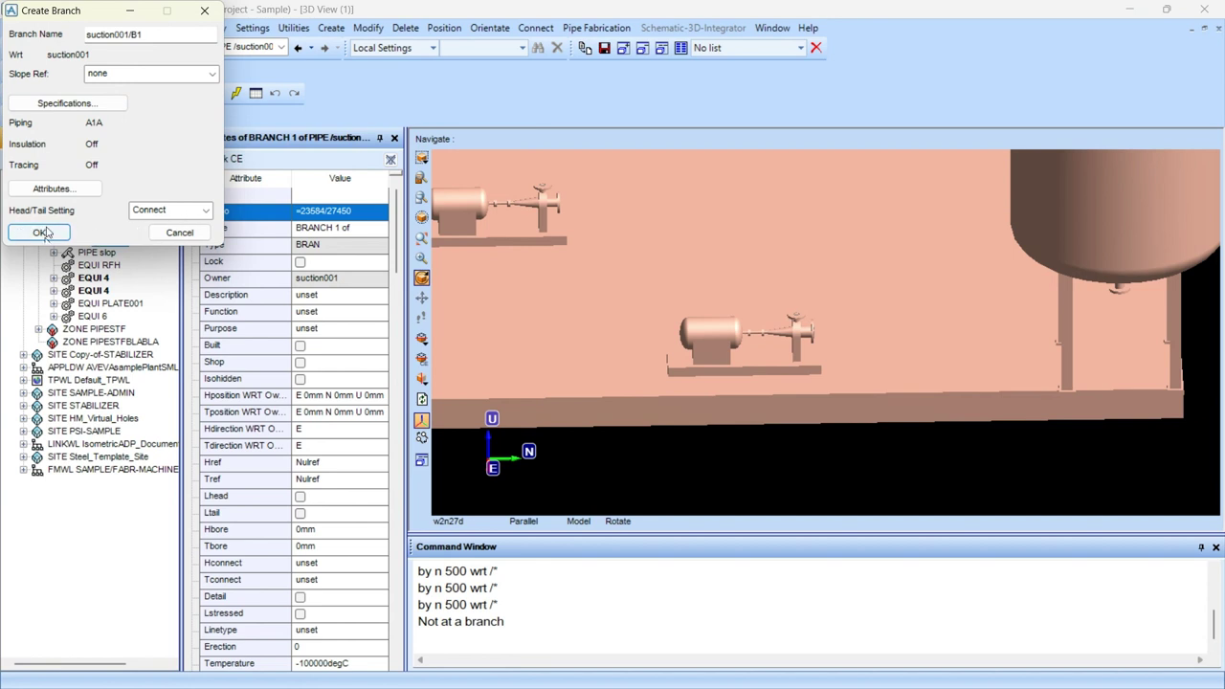
Create the branch suction001/B1 in pipe suction001 with its head and tail set to Connect.
left_click(39, 232)
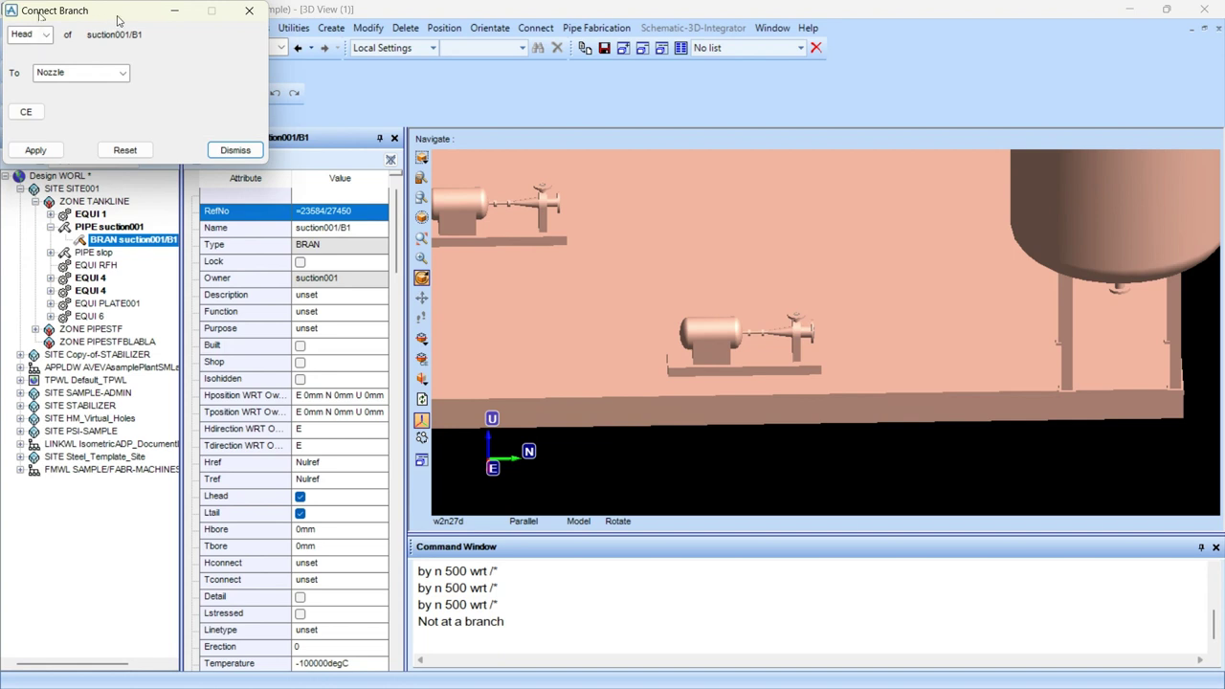
left_click_drag(119, 19, 250, 27)
left_click(159, 42)
left_click(158, 45)
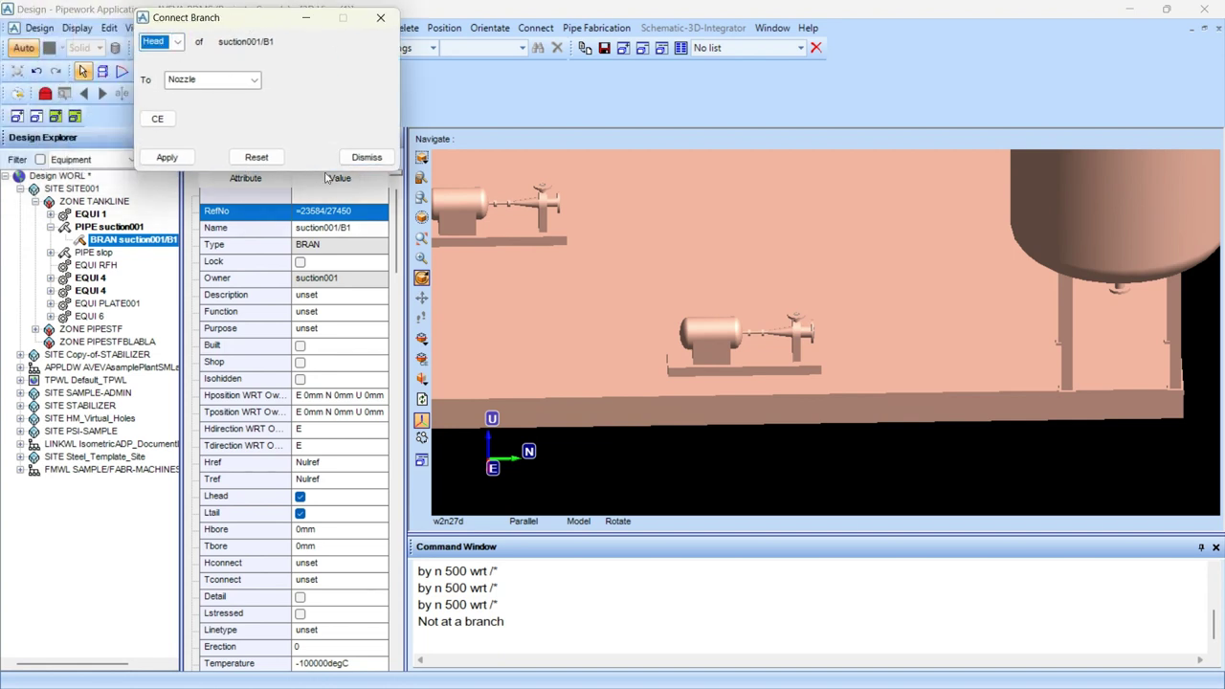
Switch to the Edge browser and examine the P&ID diagram of the typical pump suction and discharge configuration.
mouse_move(558, 683)
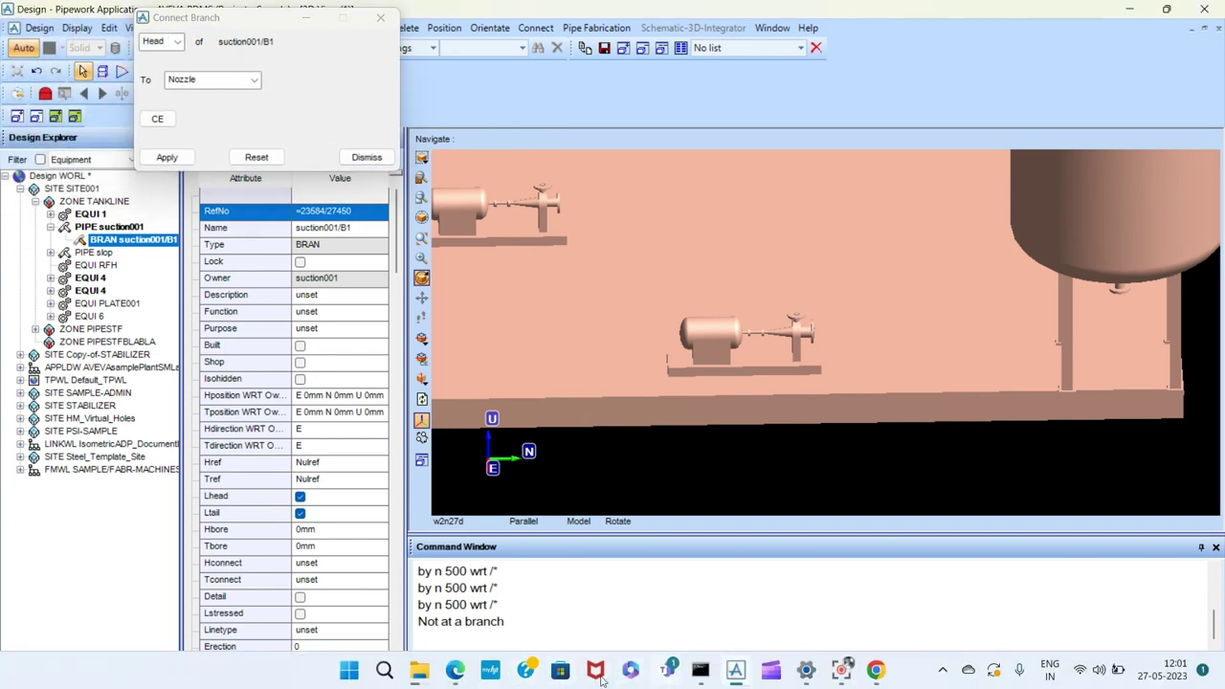
left_click(454, 670)
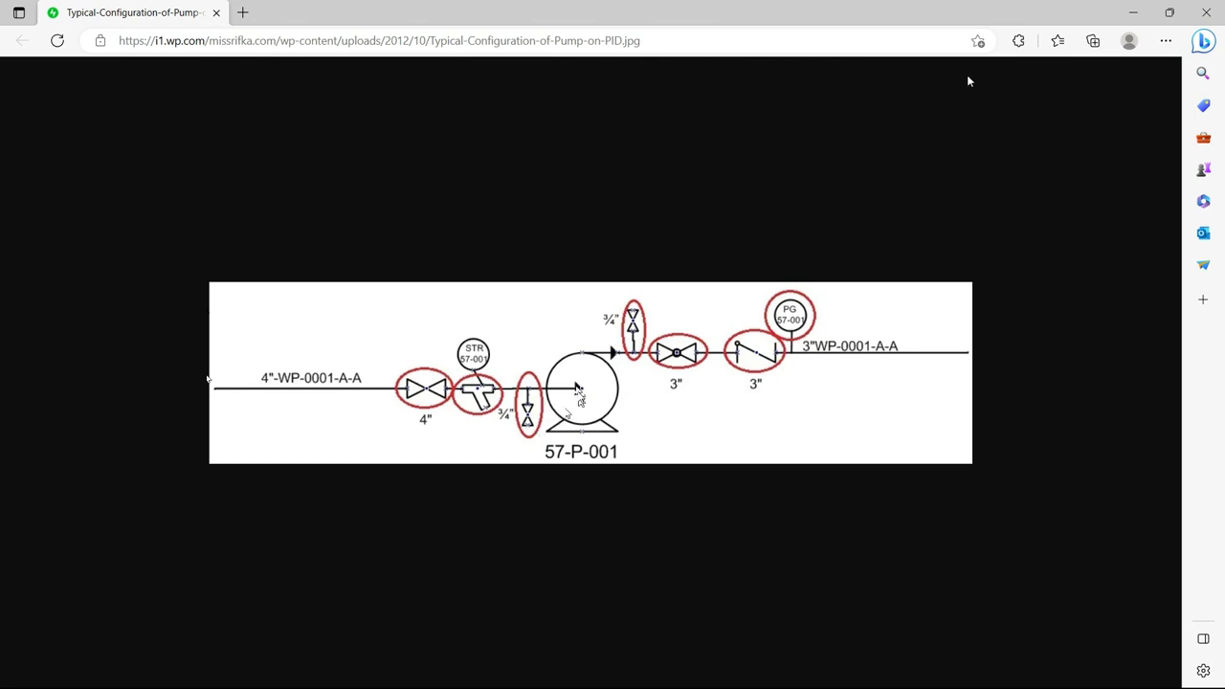
left_click(1132, 12)
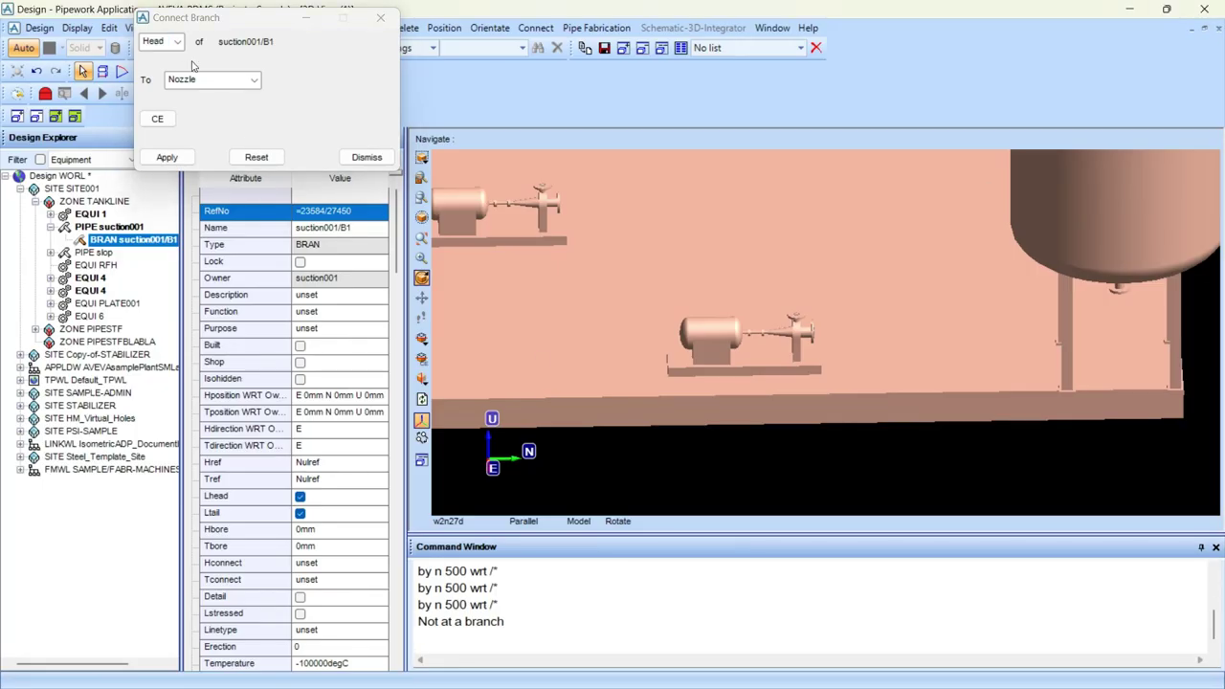
left_click(169, 43)
left_click(153, 70)
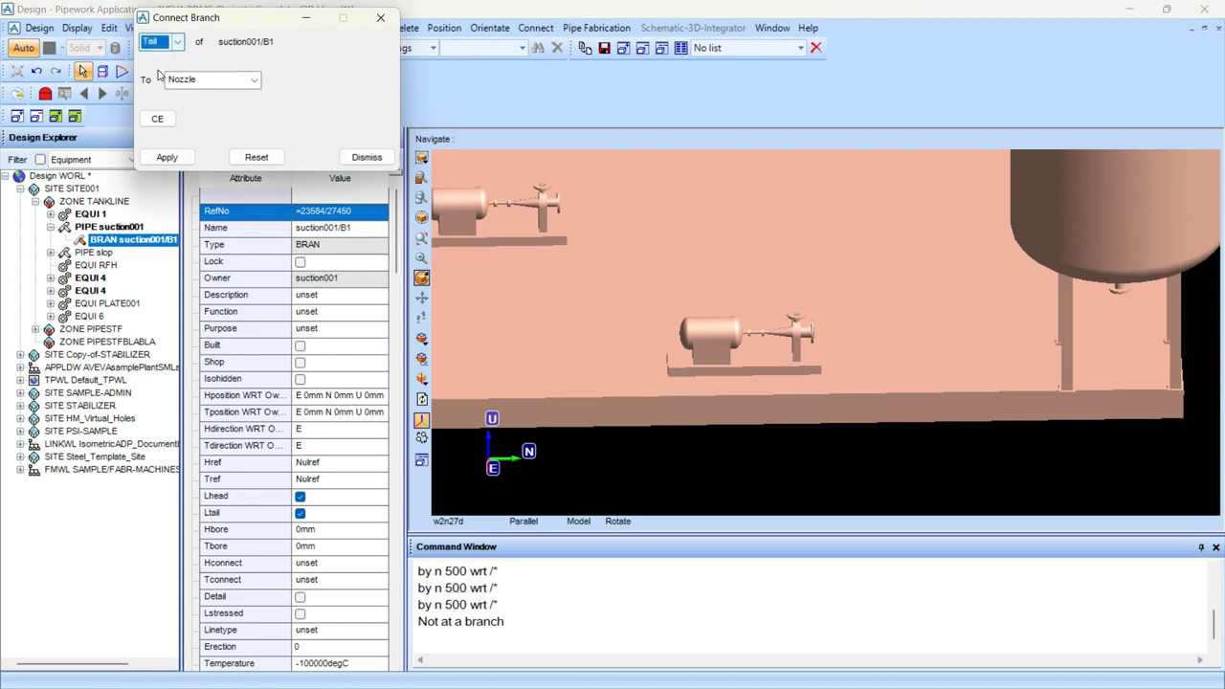
left_click(206, 80)
left_click(189, 86)
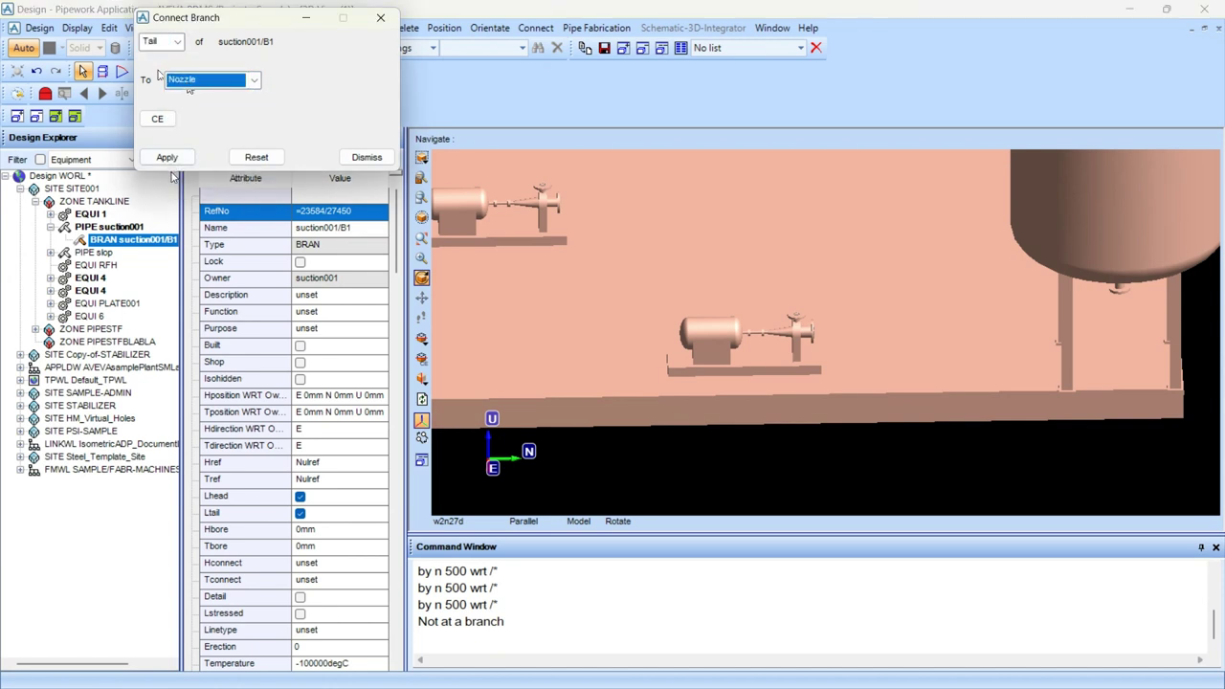
left_click(380, 17)
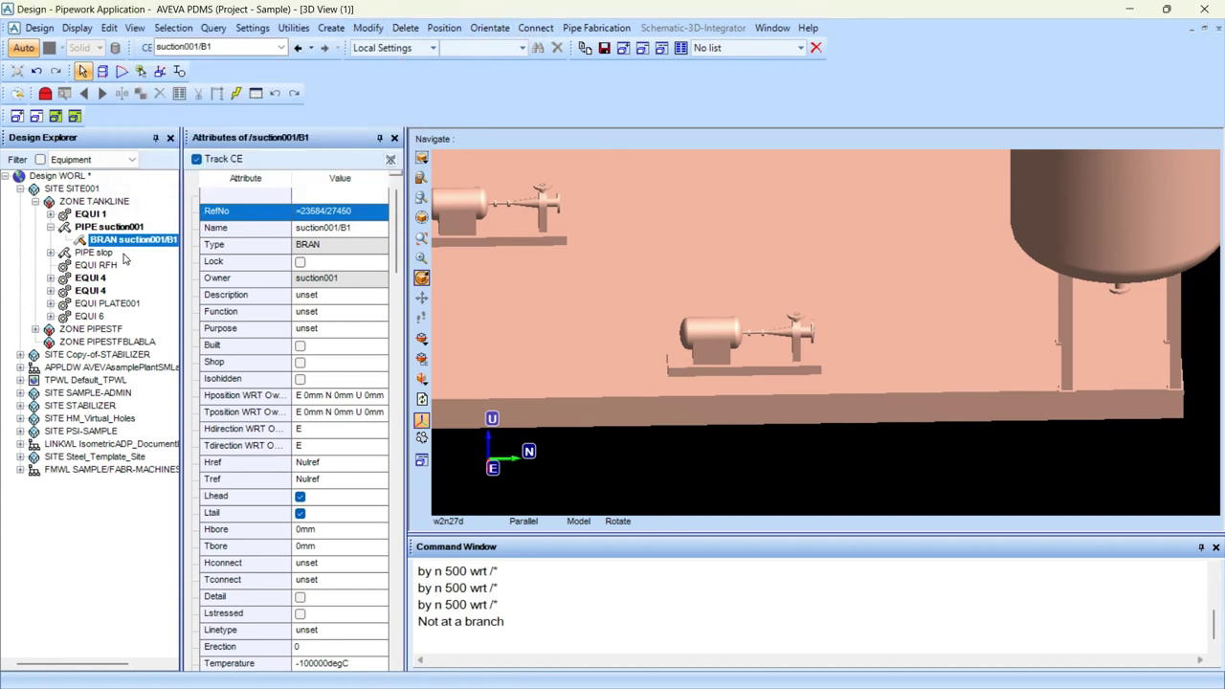
Connect the tail of branch suction001/B1 to the pump's horizontal end nozzle.
left_click(534, 28)
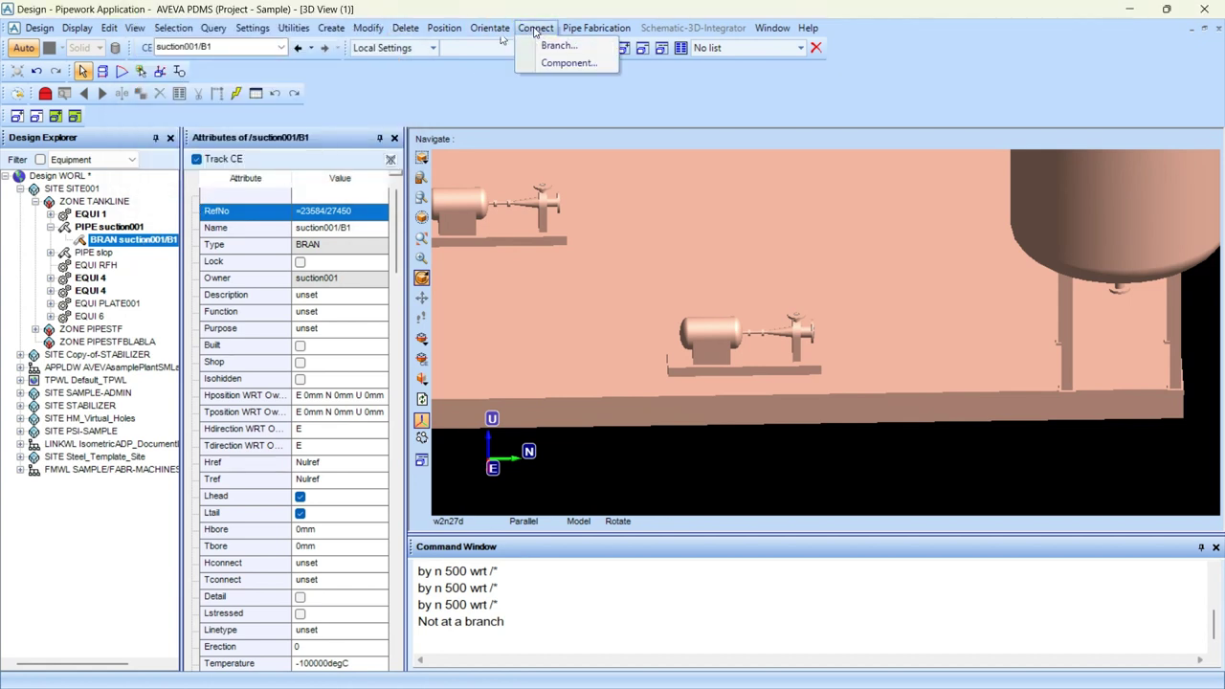
left_click(541, 47)
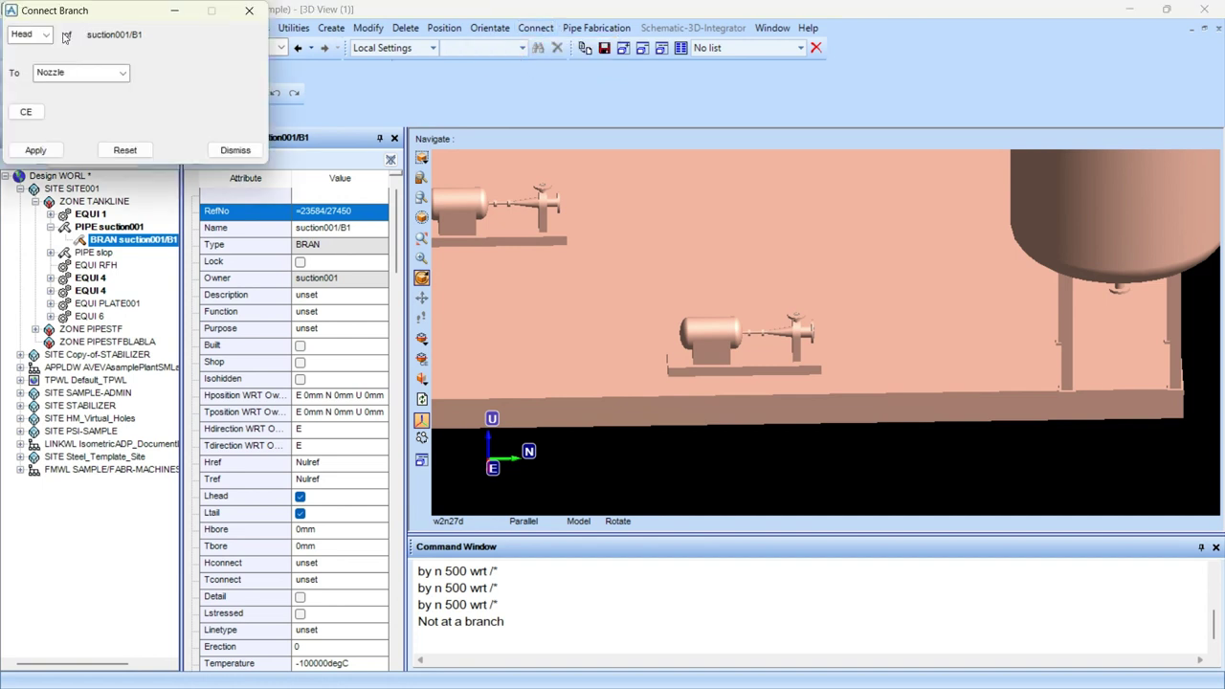
left_click(44, 35)
left_click(38, 63)
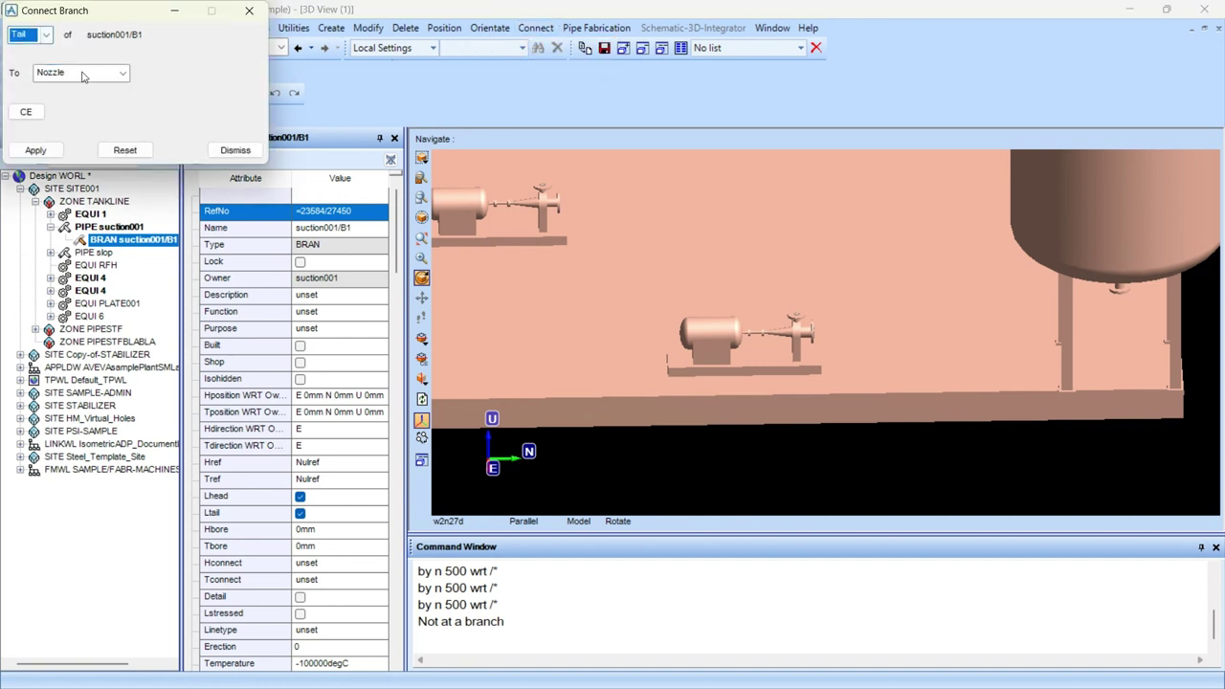
left_click(35, 151)
scroll(823, 347, "up", 3)
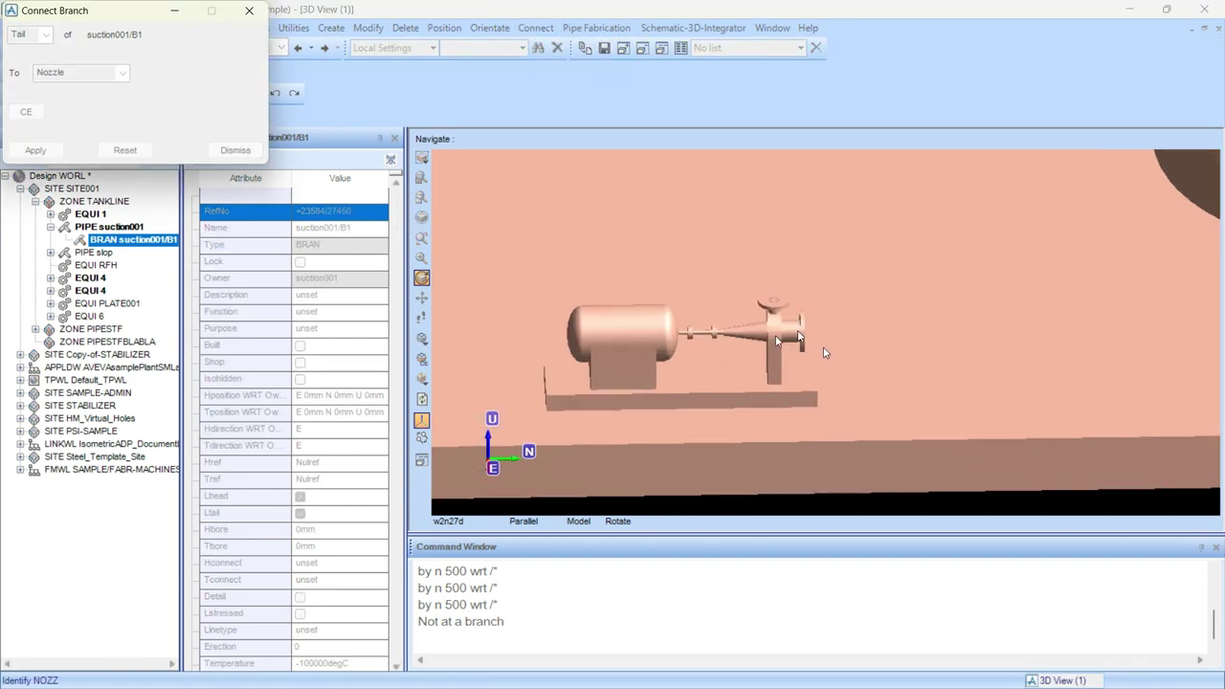
left_click(799, 335)
Connect the head of branch suction001/B1 to the nozzle beneath the vertical vessel and finish connecting the branch.
scroll(792, 338, "down", 3)
middle_click(1052, 313)
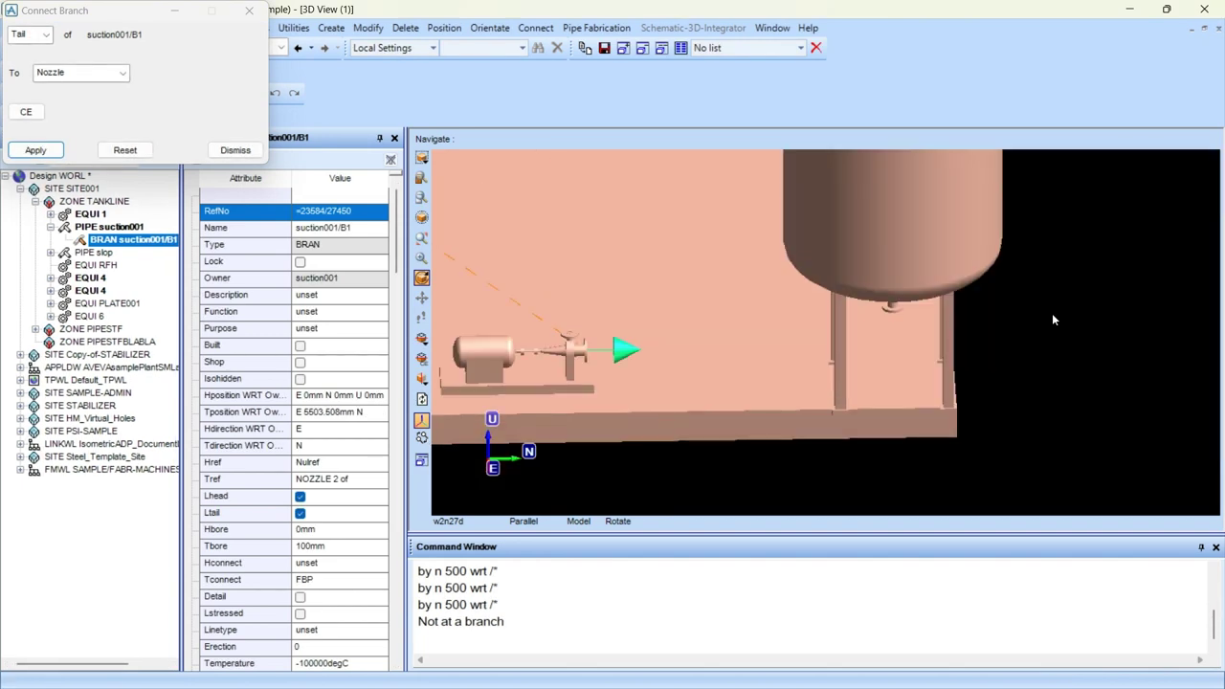
scroll(930, 335, "up", 1)
middle_click_drag(905, 334, 864, 290)
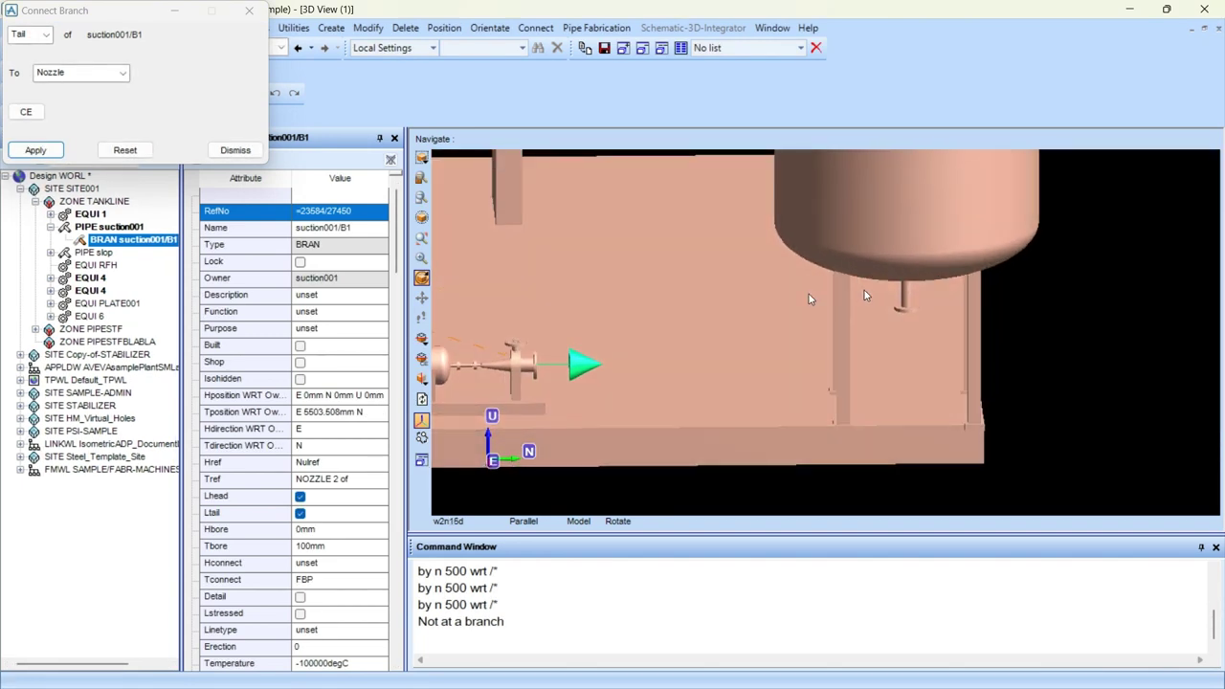
left_click(29, 35)
left_click(34, 52)
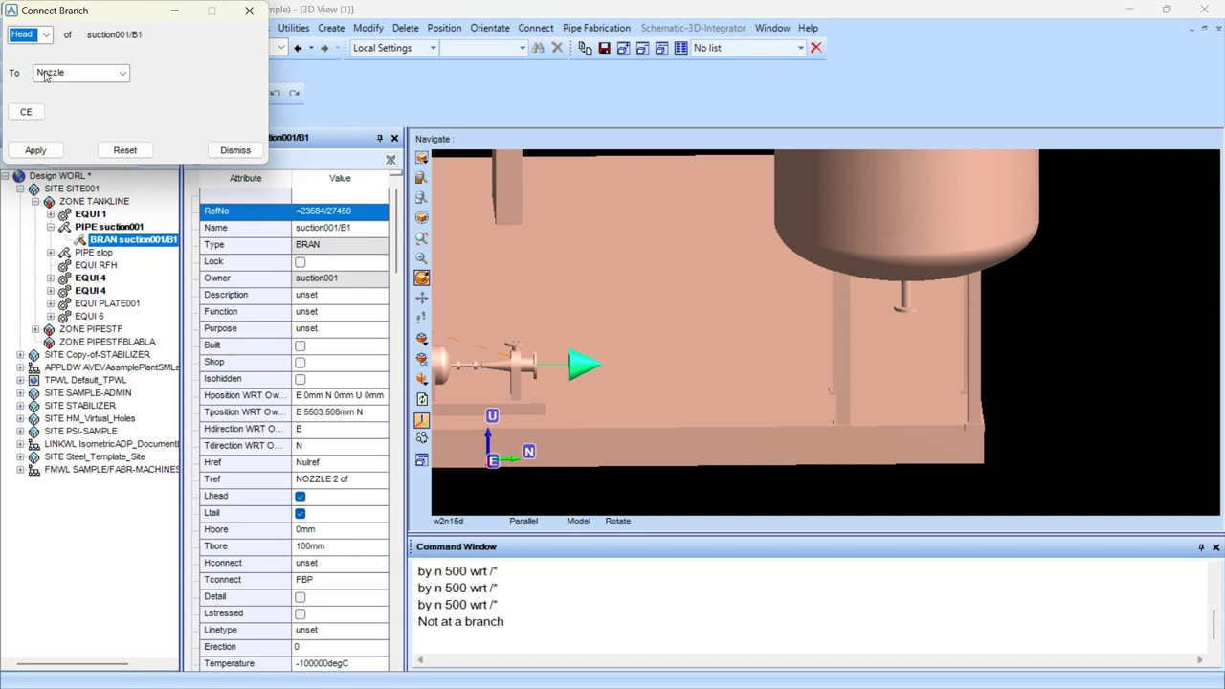
scroll(867, 291, "down", 1)
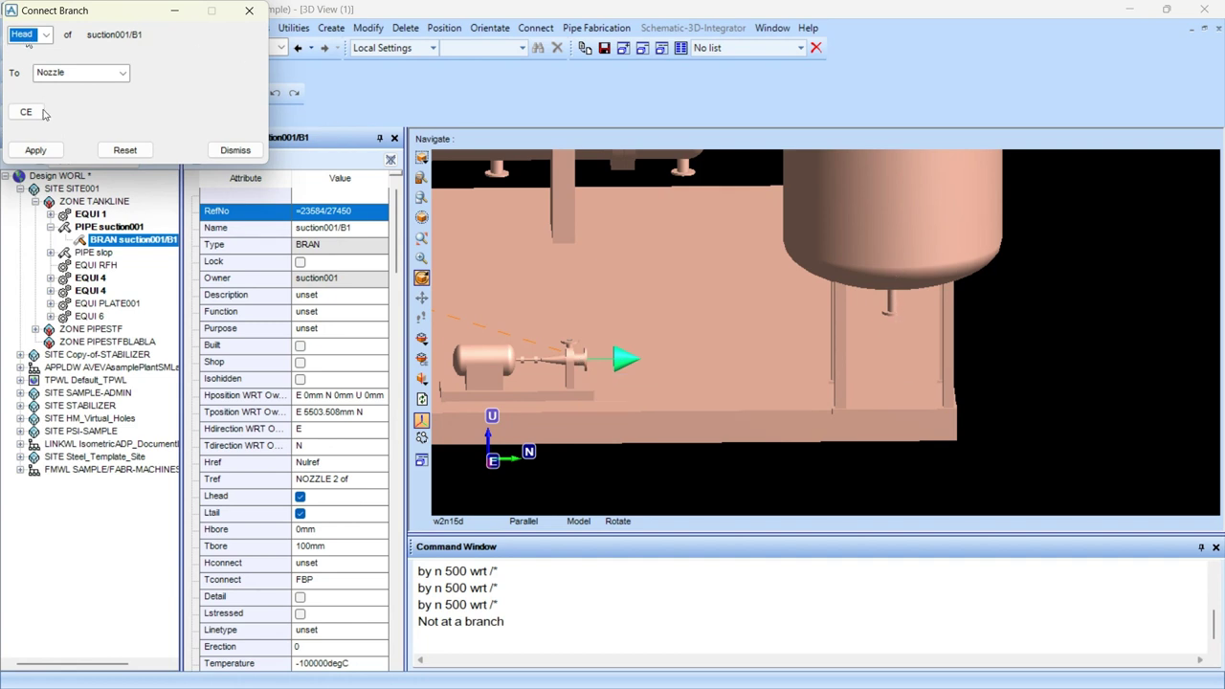
left_click(35, 150)
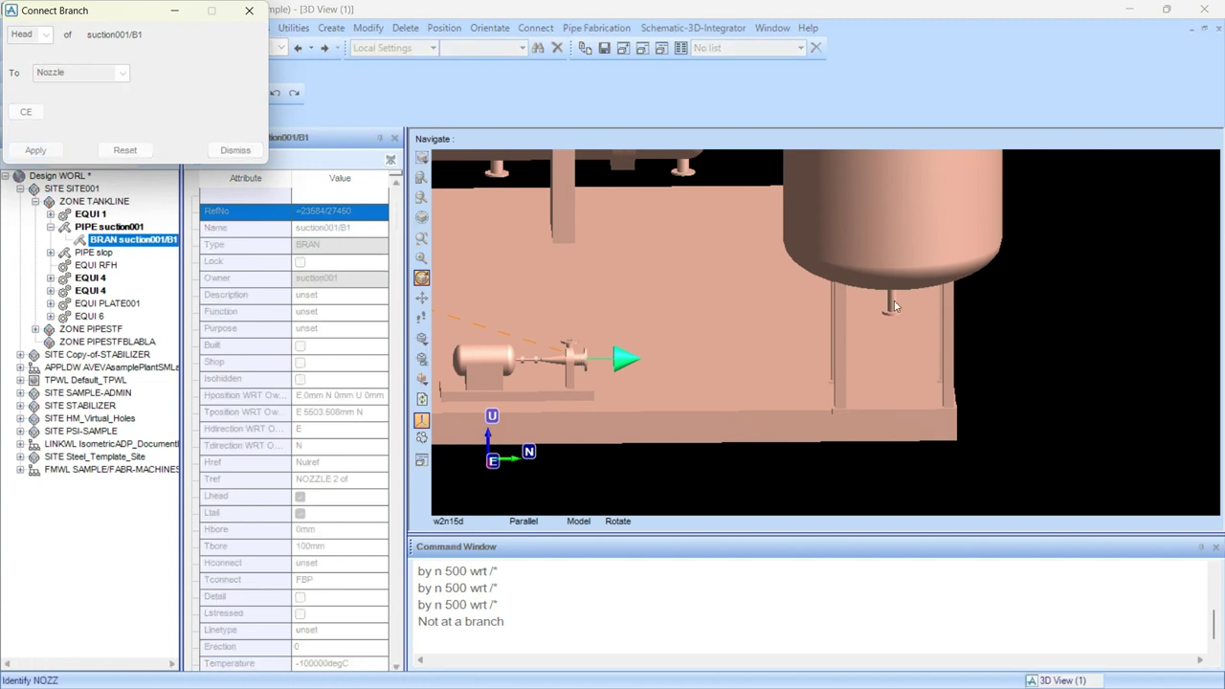
left_click(892, 306)
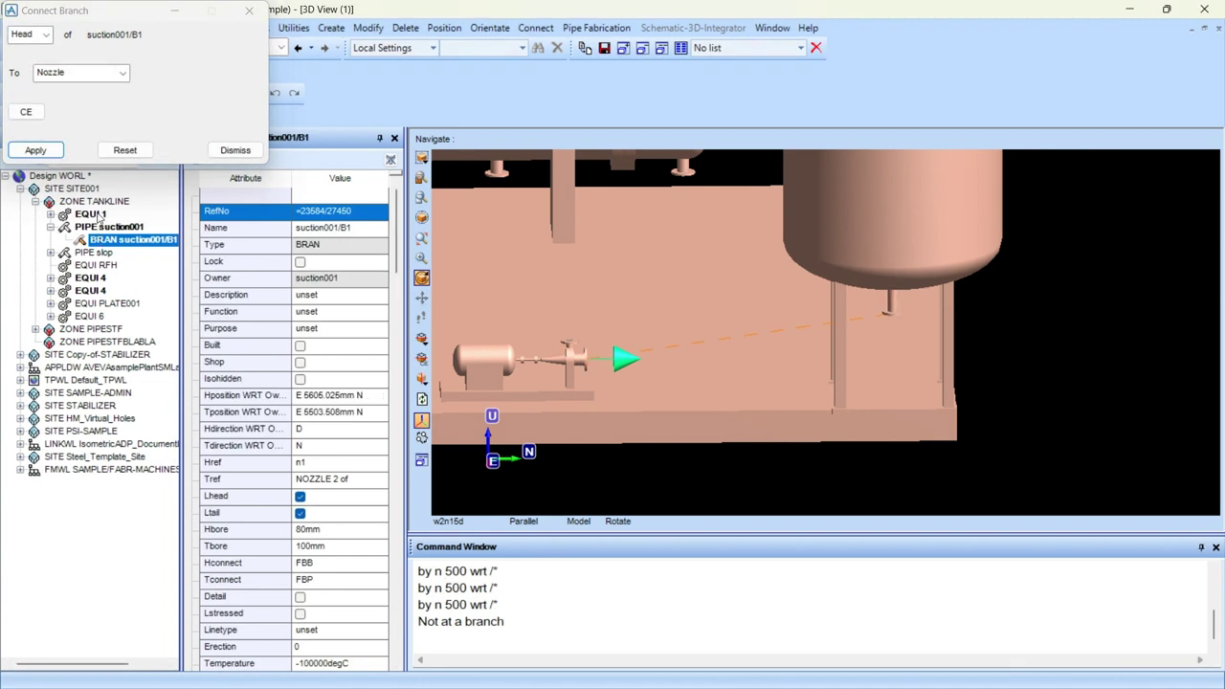
left_click(234, 150)
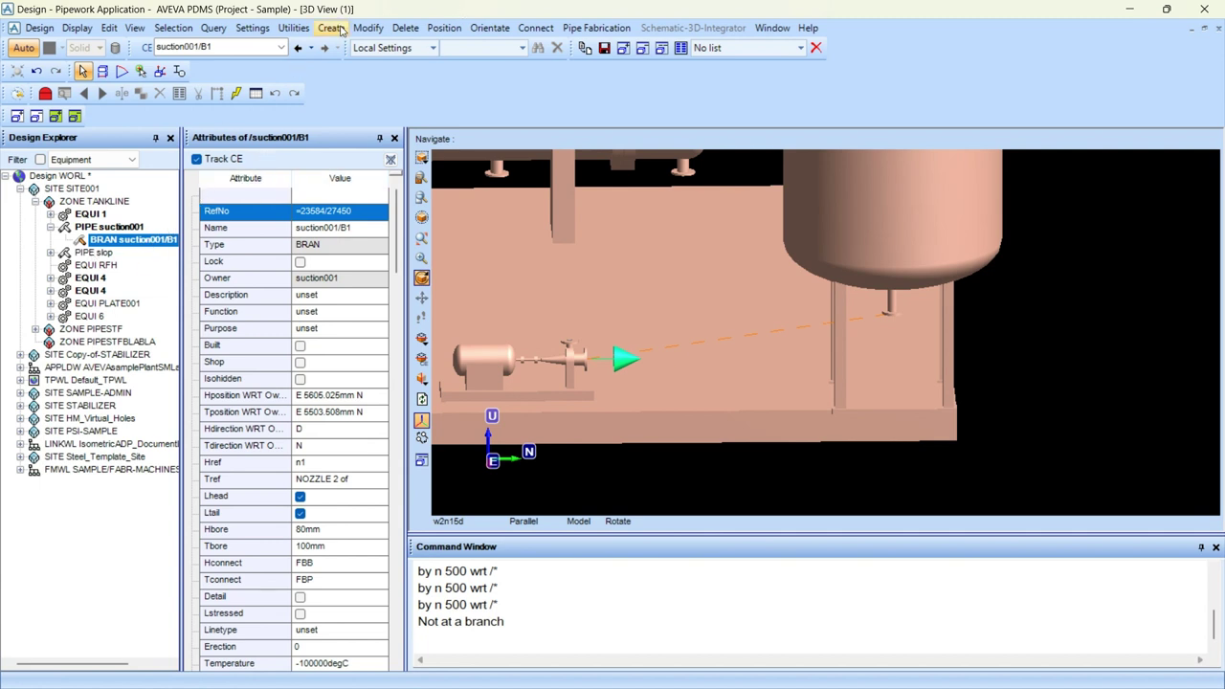
Begin piping component creation for branch suction001/B1 with the build direction set to Backwards.
left_click(331, 28)
left_click(362, 176)
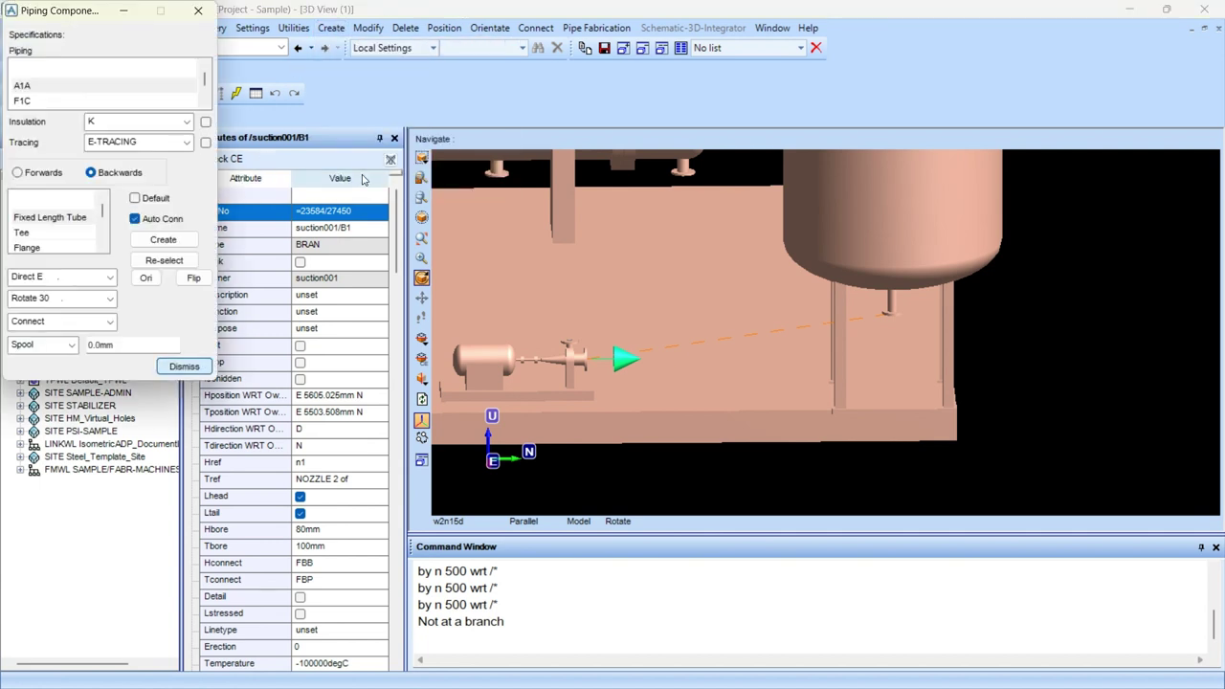
left_click_drag(77, 14, 948, 69)
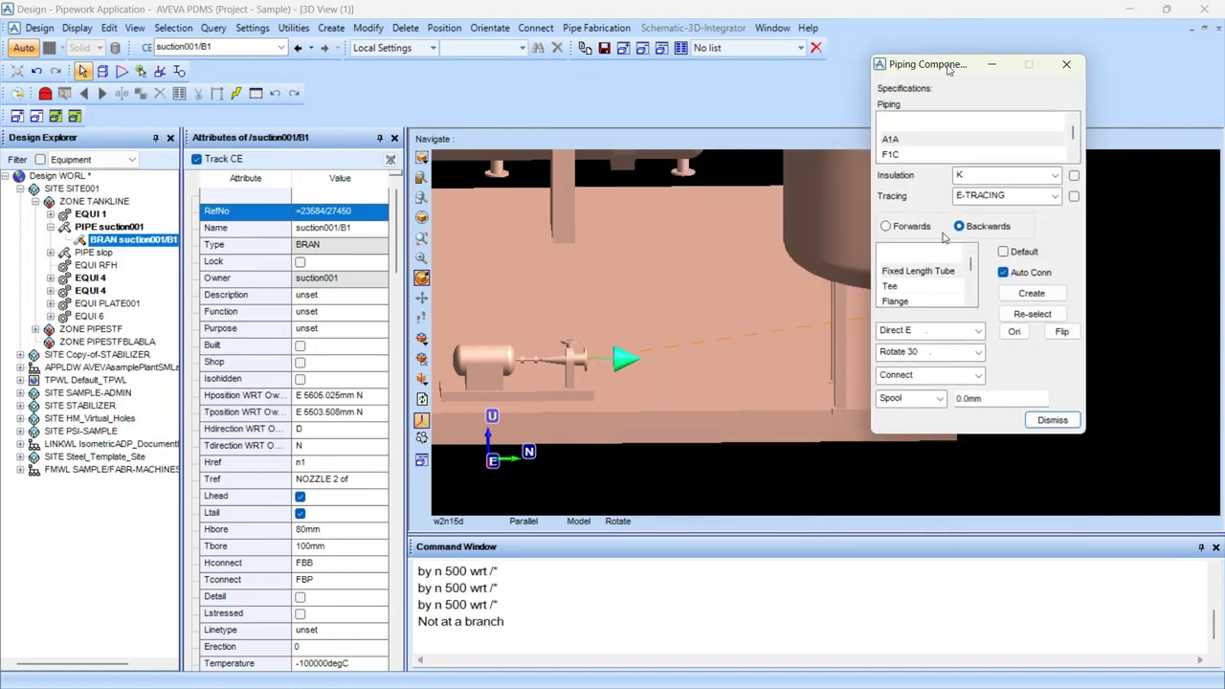
scroll(543, 409, "up", 3)
scroll(521, 418, "down", 1)
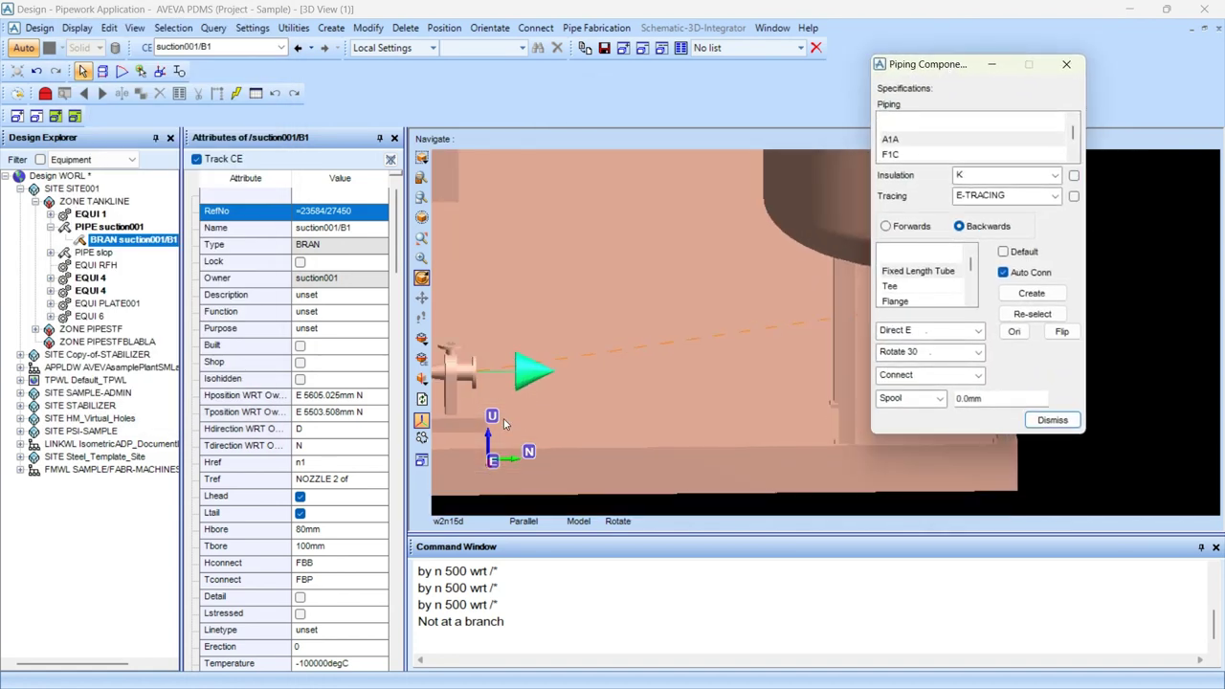
middle_click(502, 418)
scroll(808, 283, "up", 5)
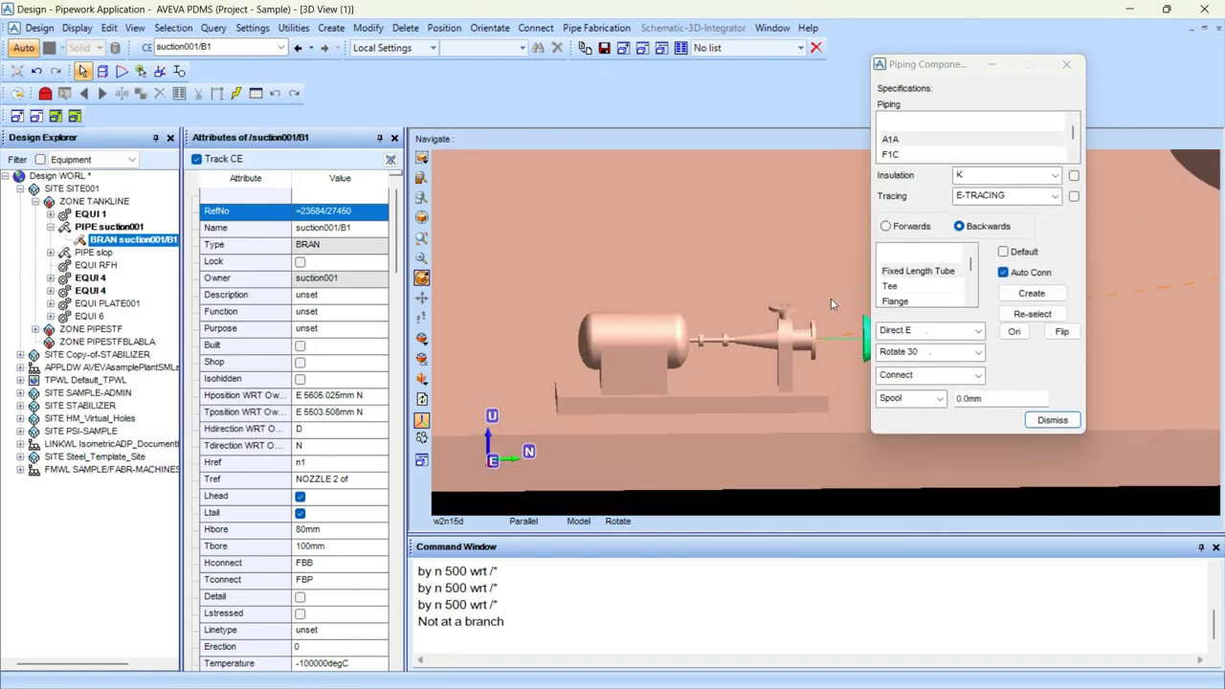
left_click(959, 227)
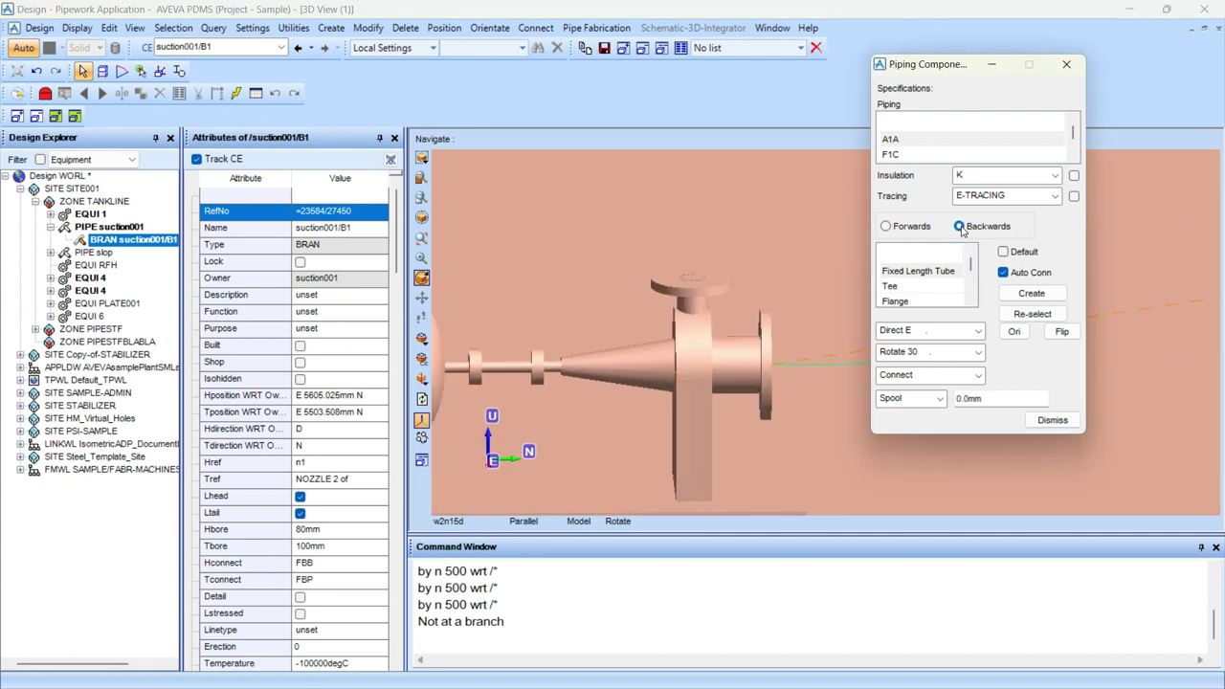
Create a gasket of type GA at the branch tail on the pump nozzle.
left_click(905, 286)
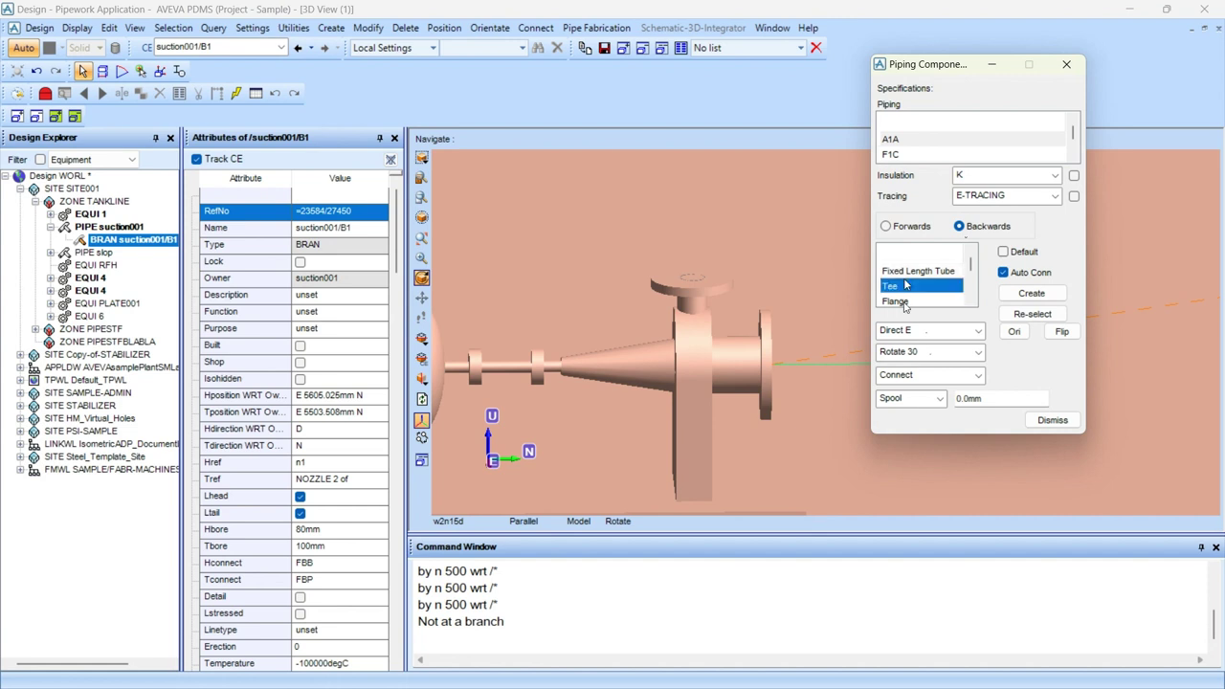
scroll(905, 285, "down", 1)
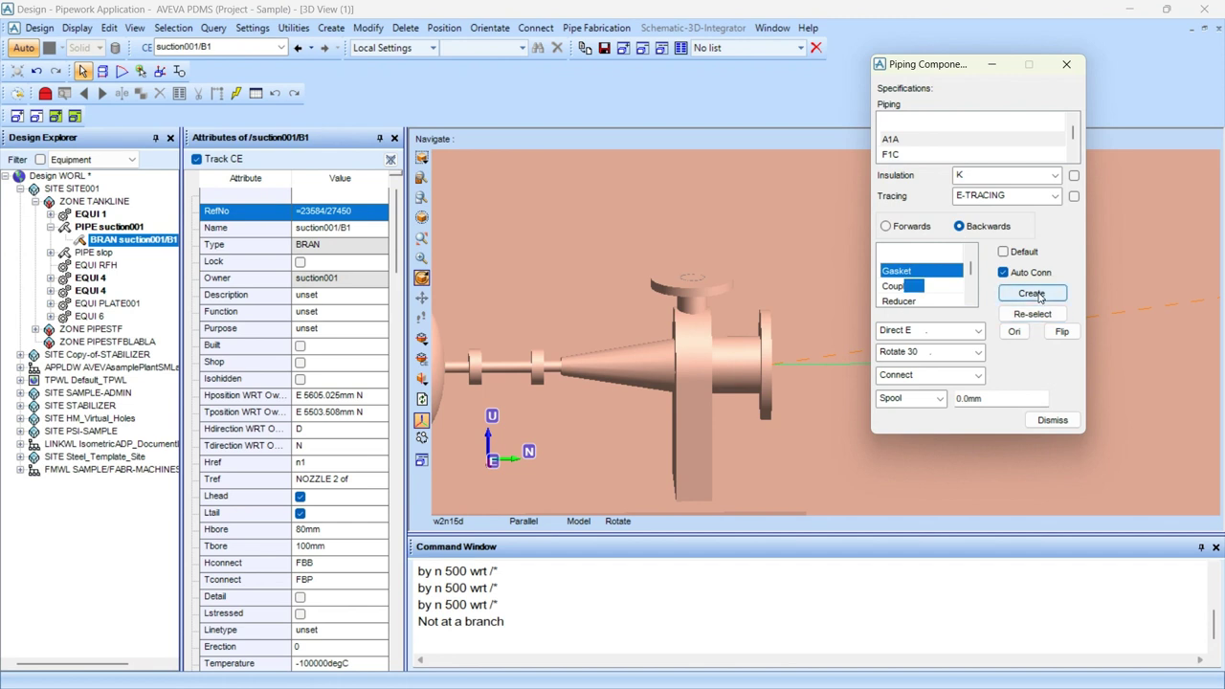
scroll(395, 488, "down", 3)
scroll(751, 386, "down", 3)
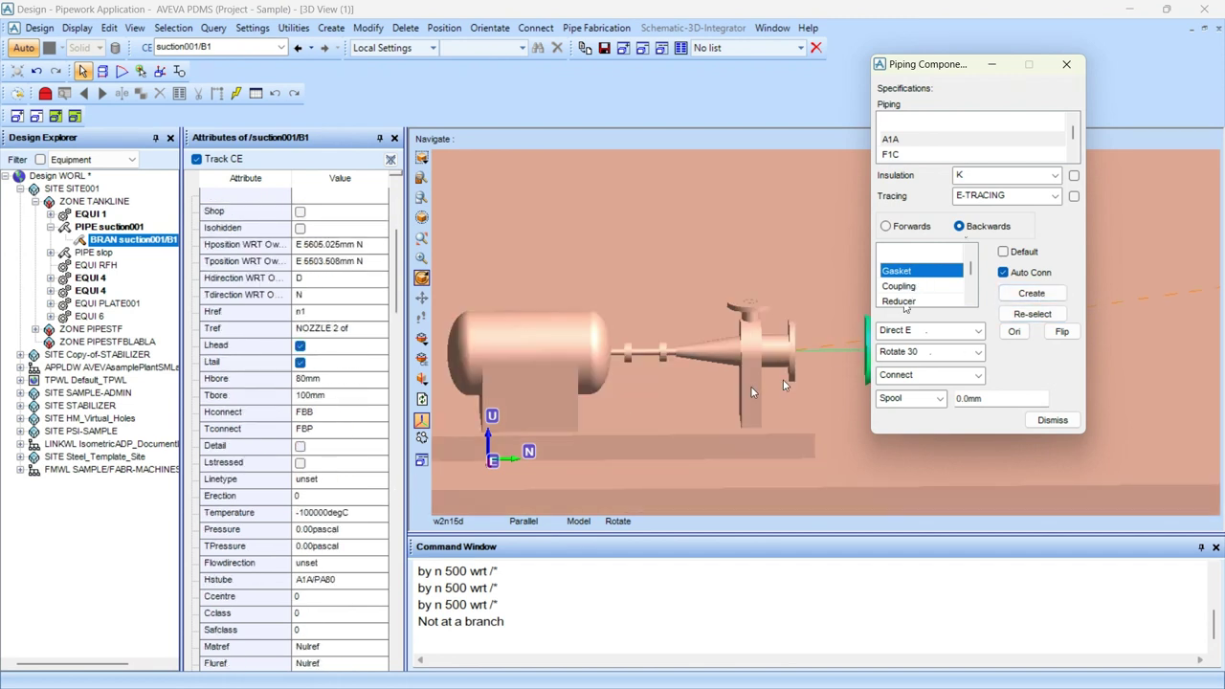
scroll(805, 364, "up", 1)
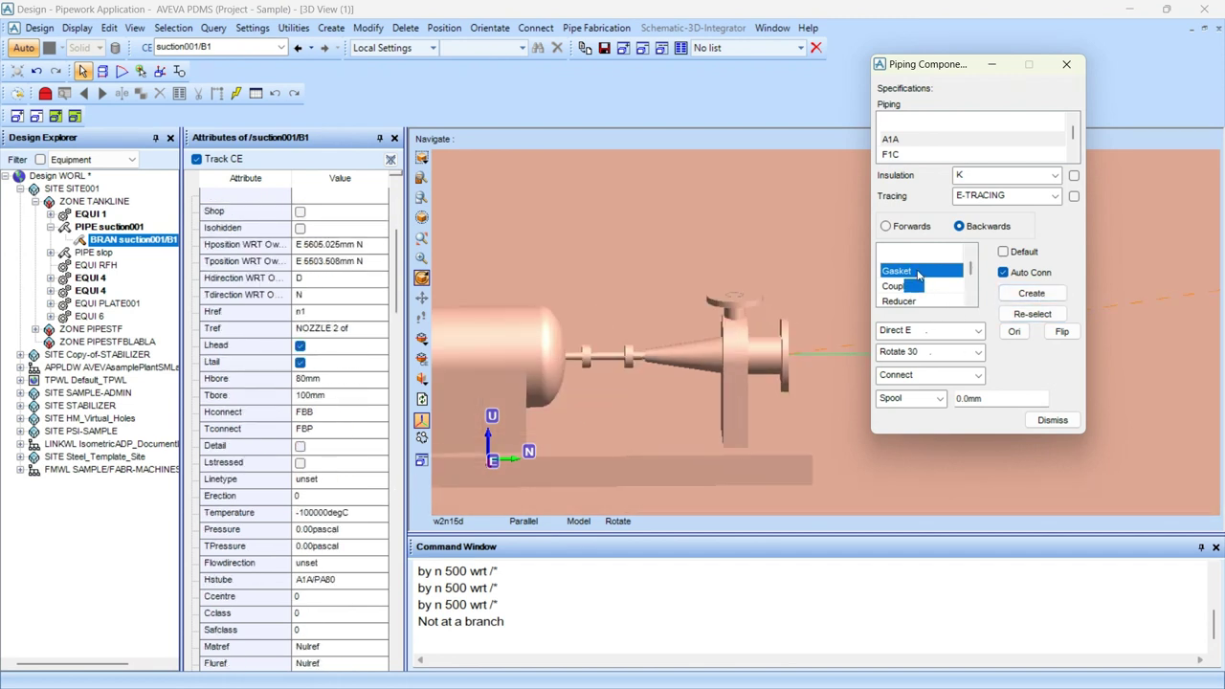
left_click(1013, 294)
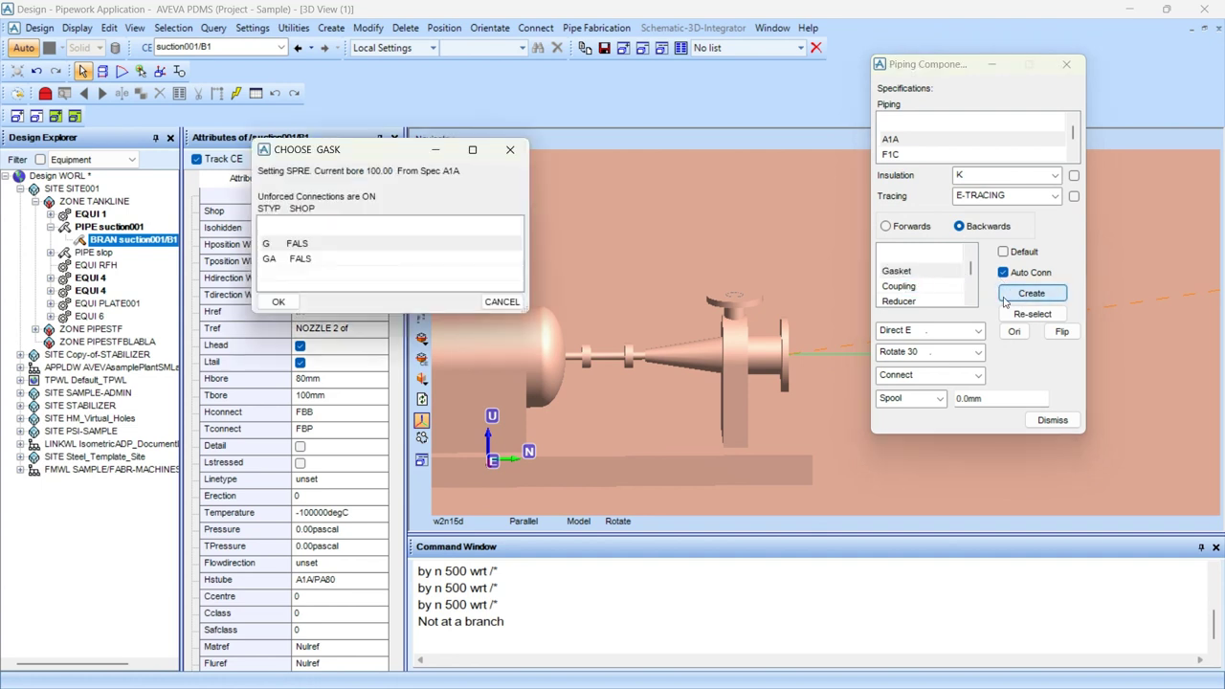
left_click(347, 264)
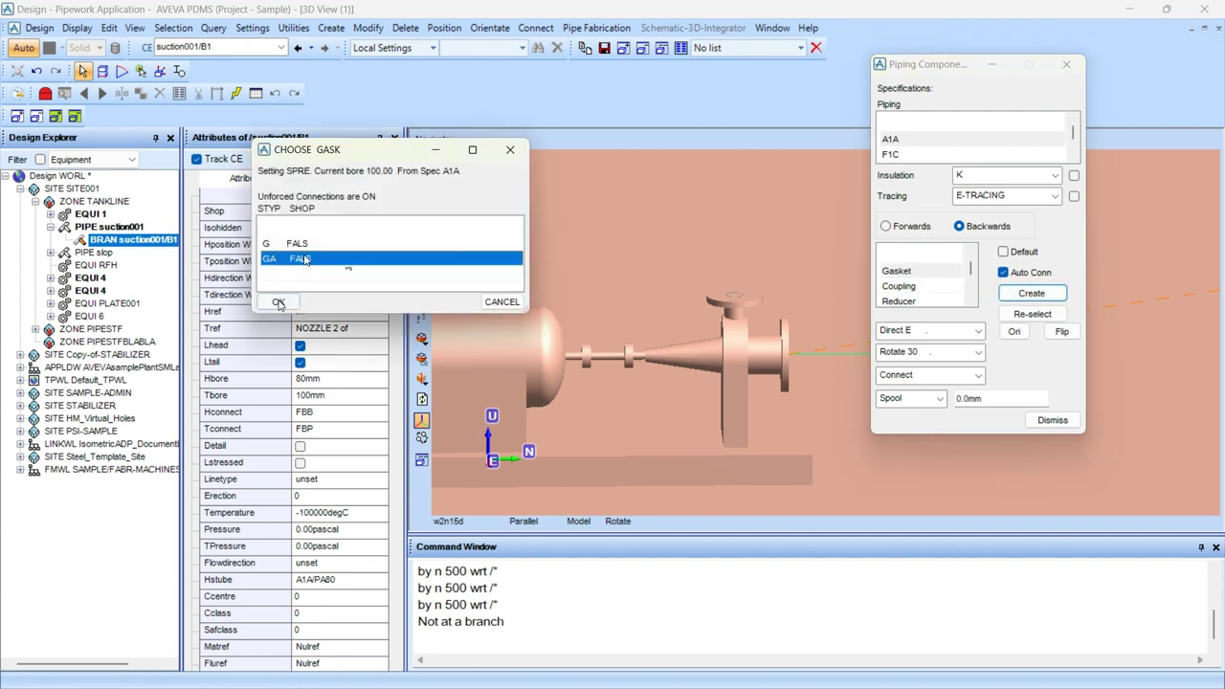
left_click(278, 302)
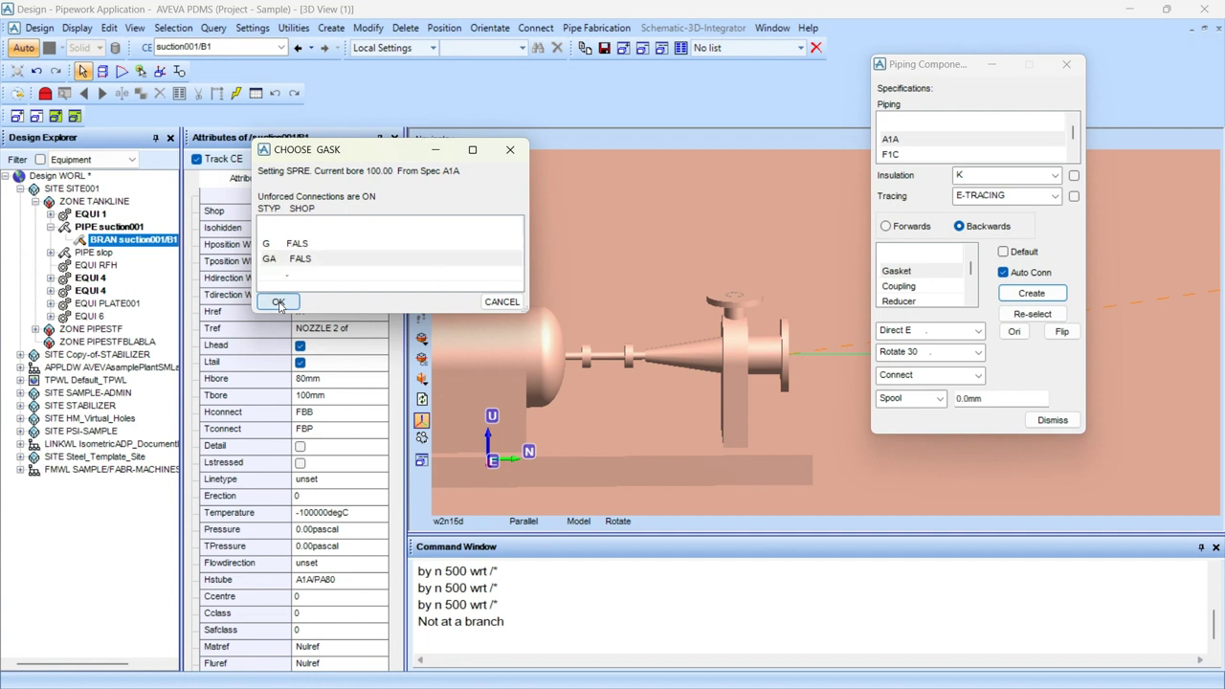
left_click(610, 379)
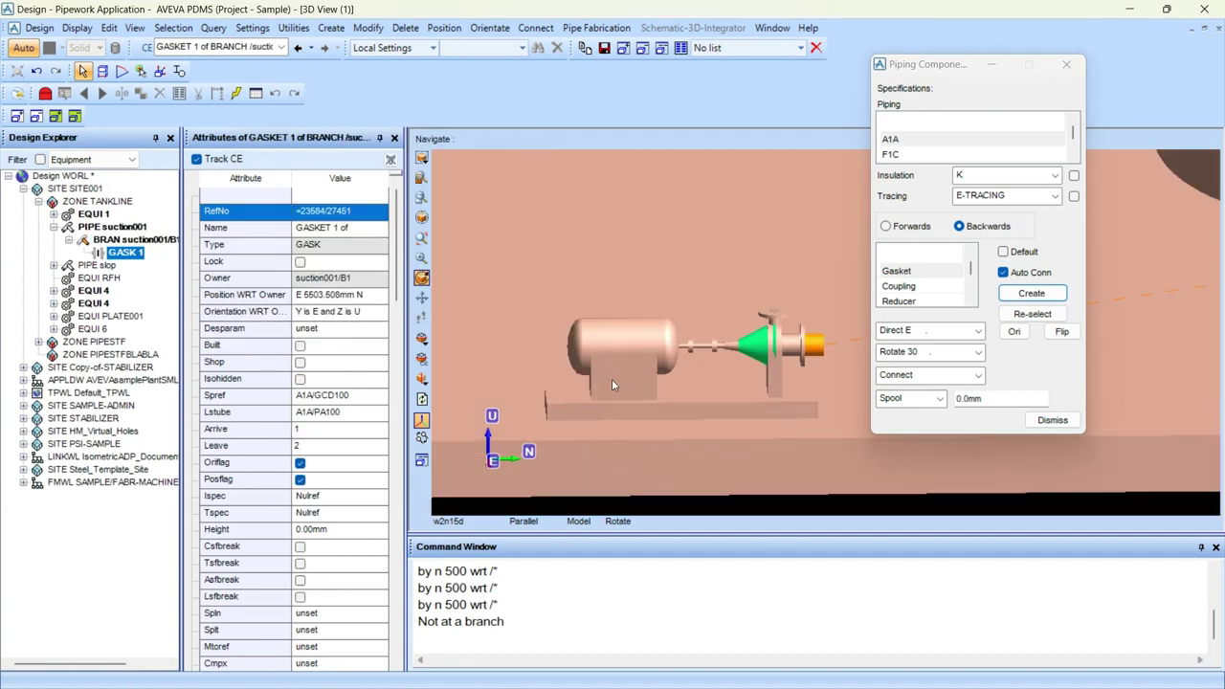
Clear the history in the command window.
scroll(835, 338, "up", 4)
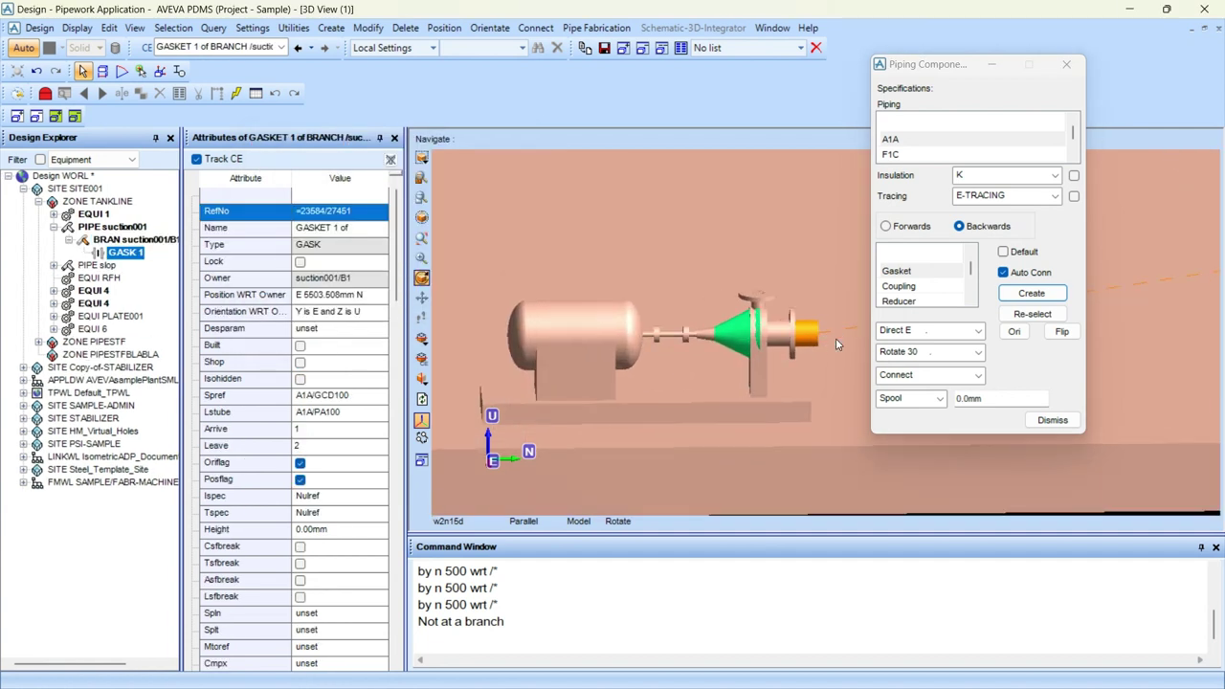
right_click(593, 604)
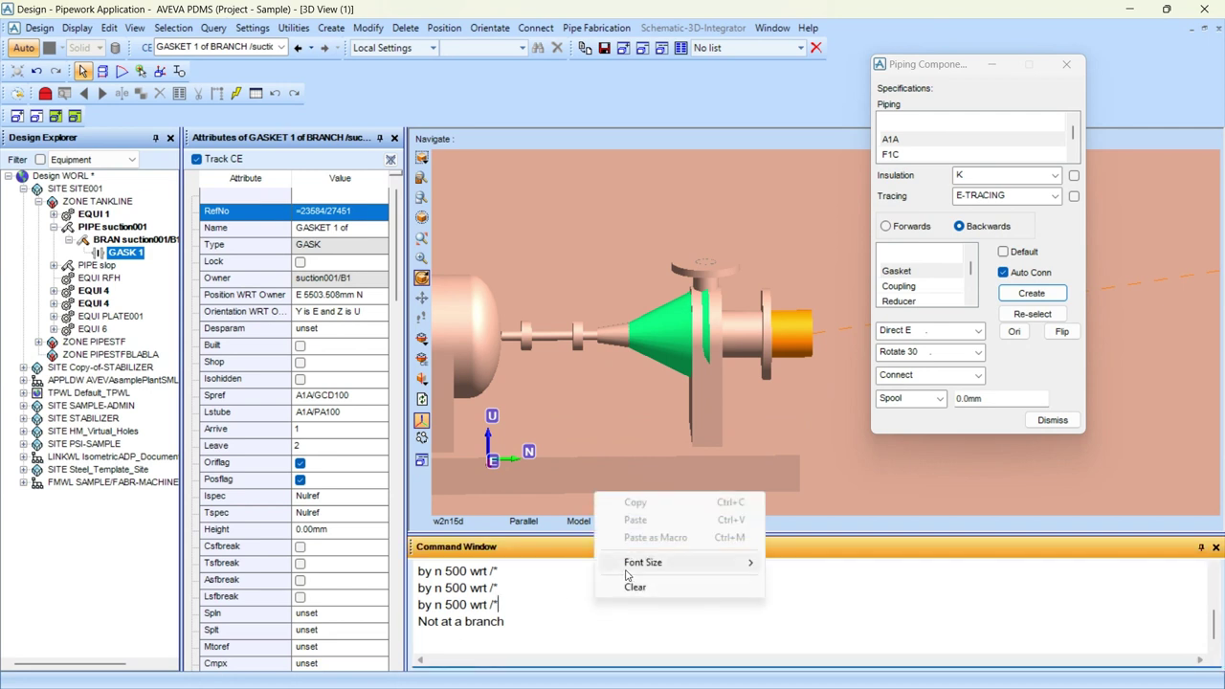
left_click(634, 587)
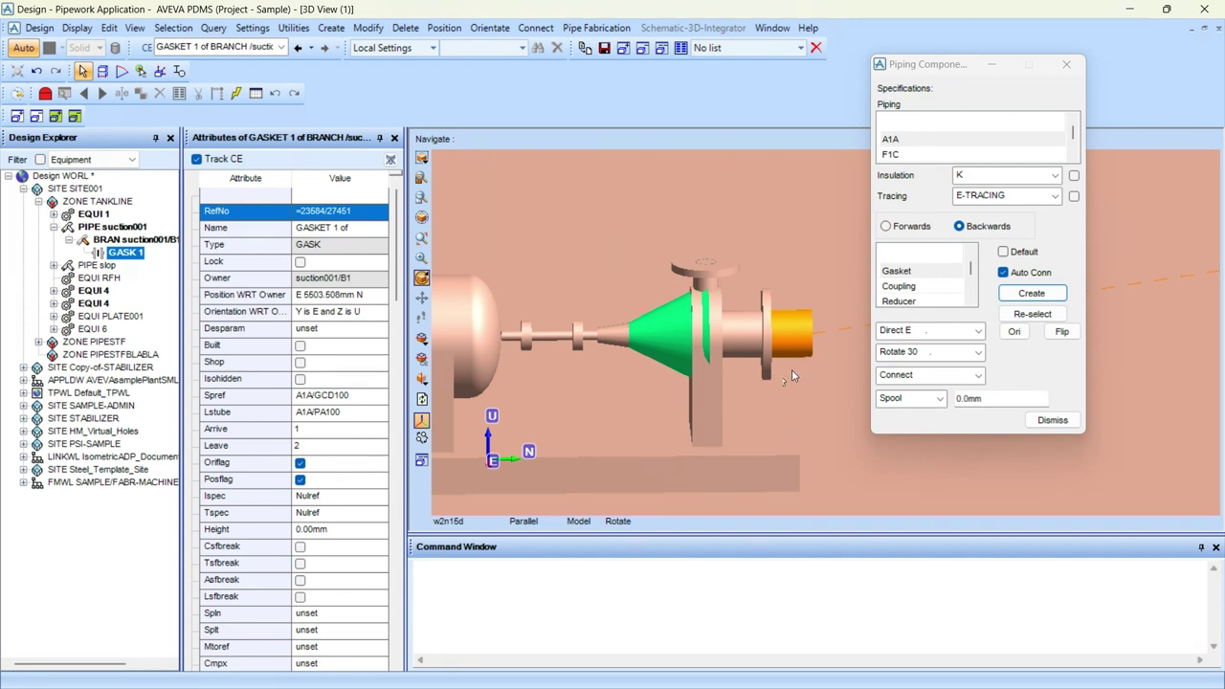
Force-connect the gasket to the pump nozzle face with the fcon command.
left_click(484, 588)
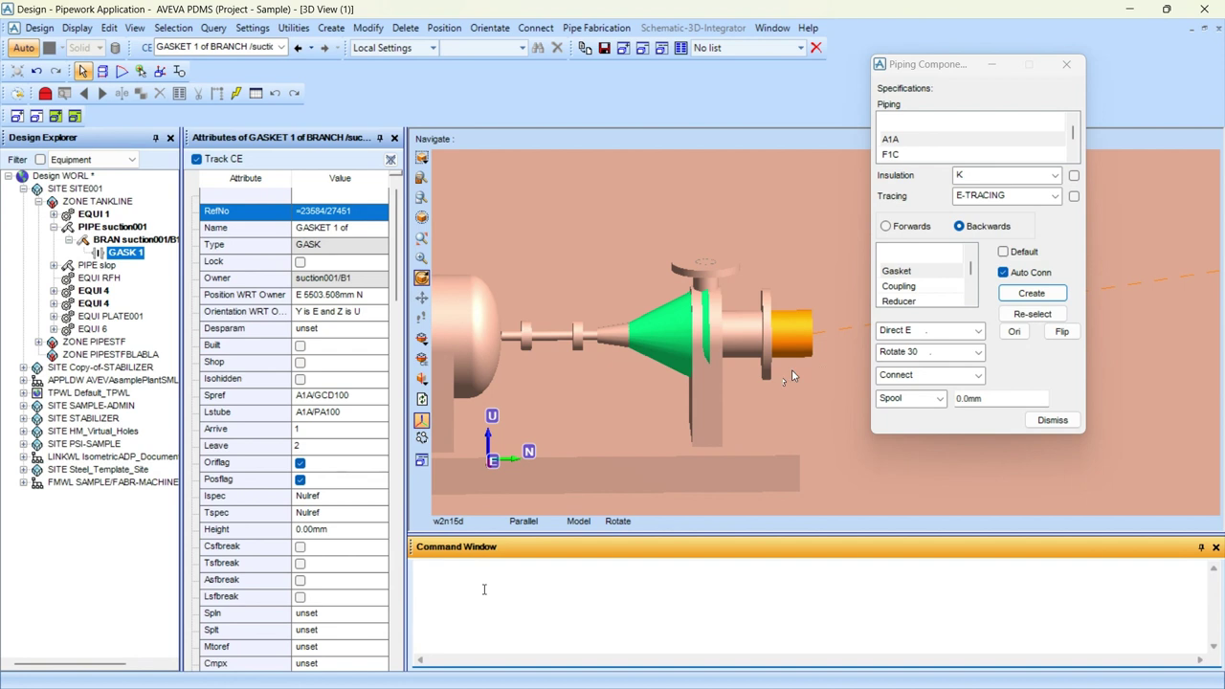
type("fcon")
key("Return")
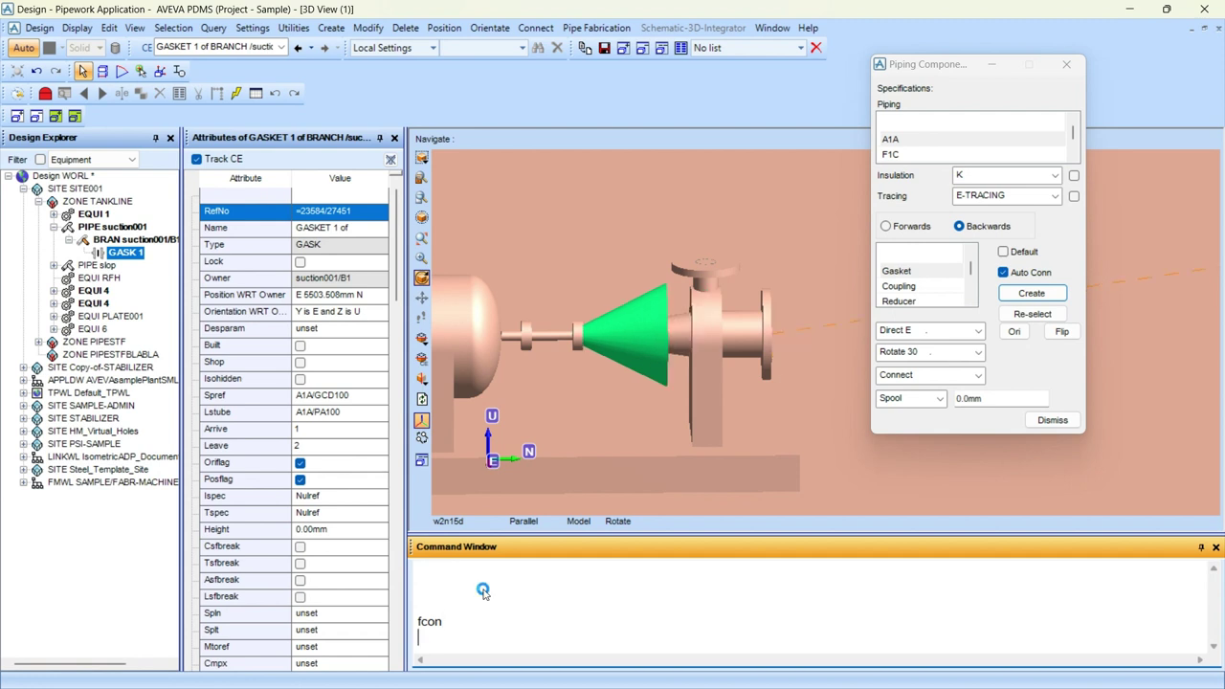
scroll(660, 388, "down", 3)
mouse_move(828, 346)
middle_mouse_down()
mouse_move(802, 354)
mouse_move(816, 354)
middle_mouse_up()
scroll(818, 345, "up", 5)
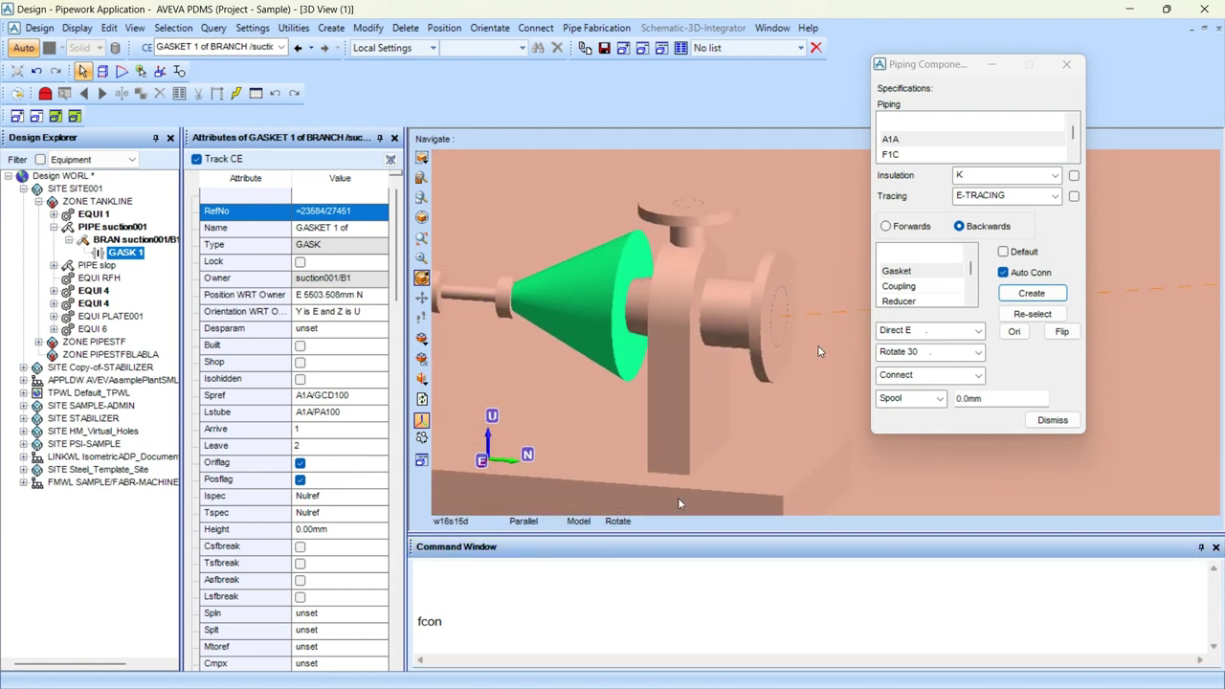
Position the gasket with a 10 mm spool from the pump nozzle.
left_click(980, 400)
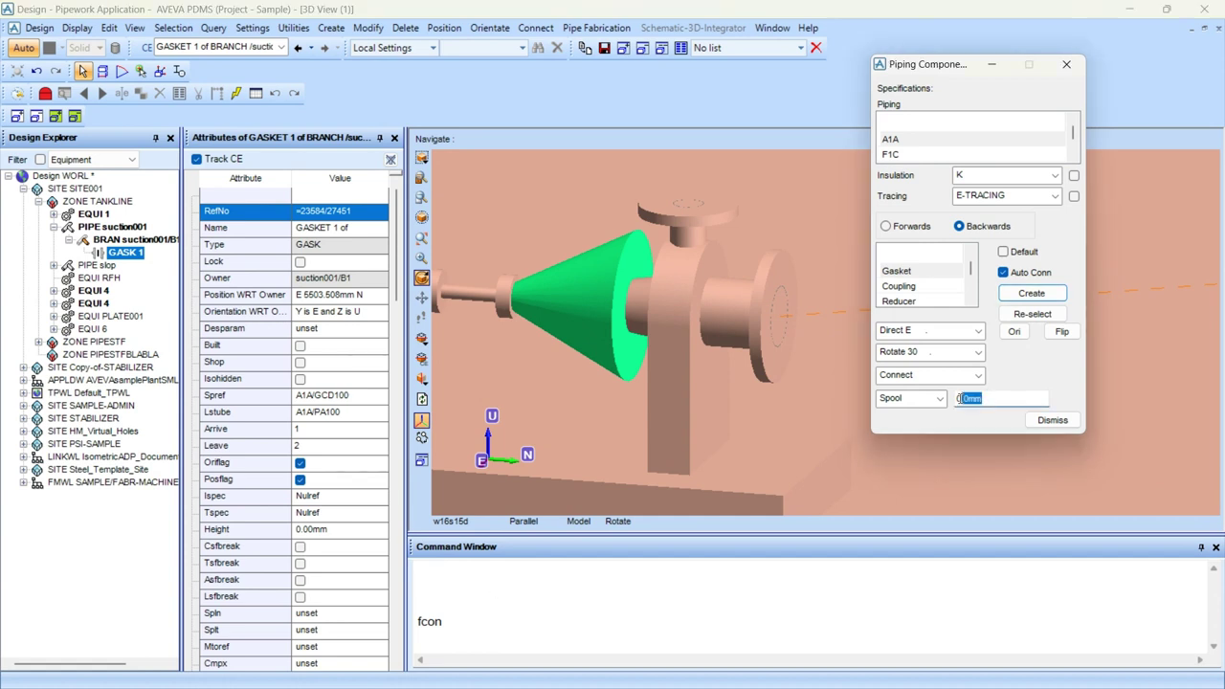
type("10")
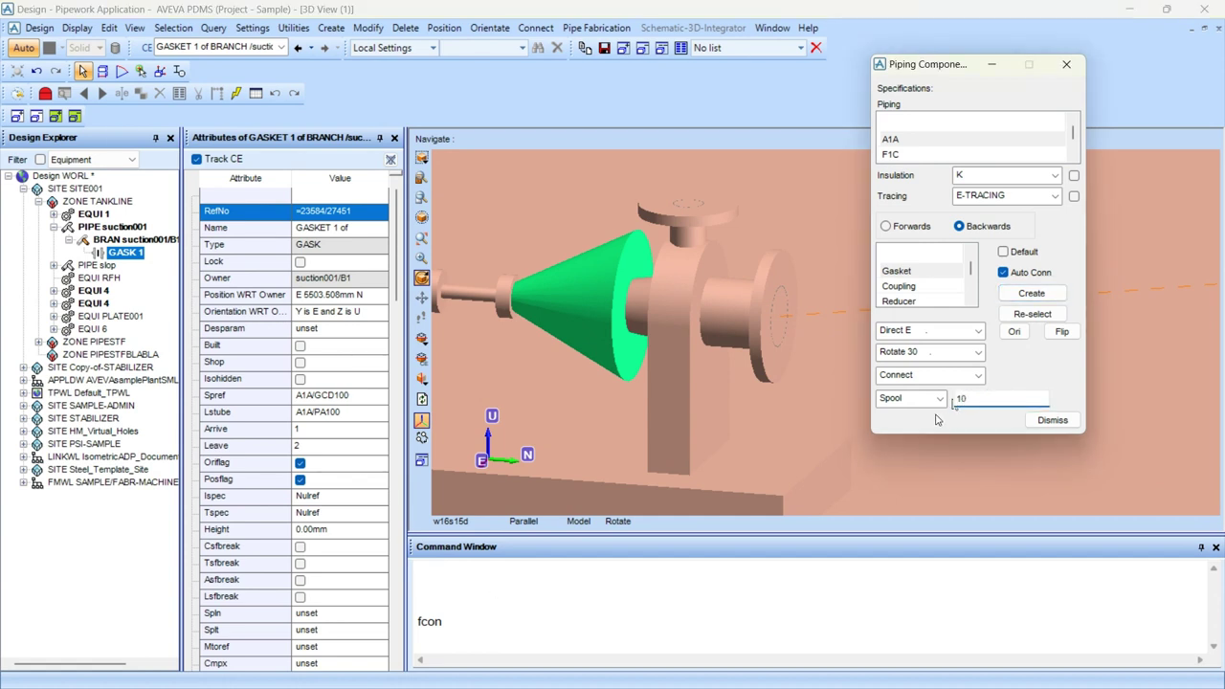
left_click(928, 400)
left_click(921, 413)
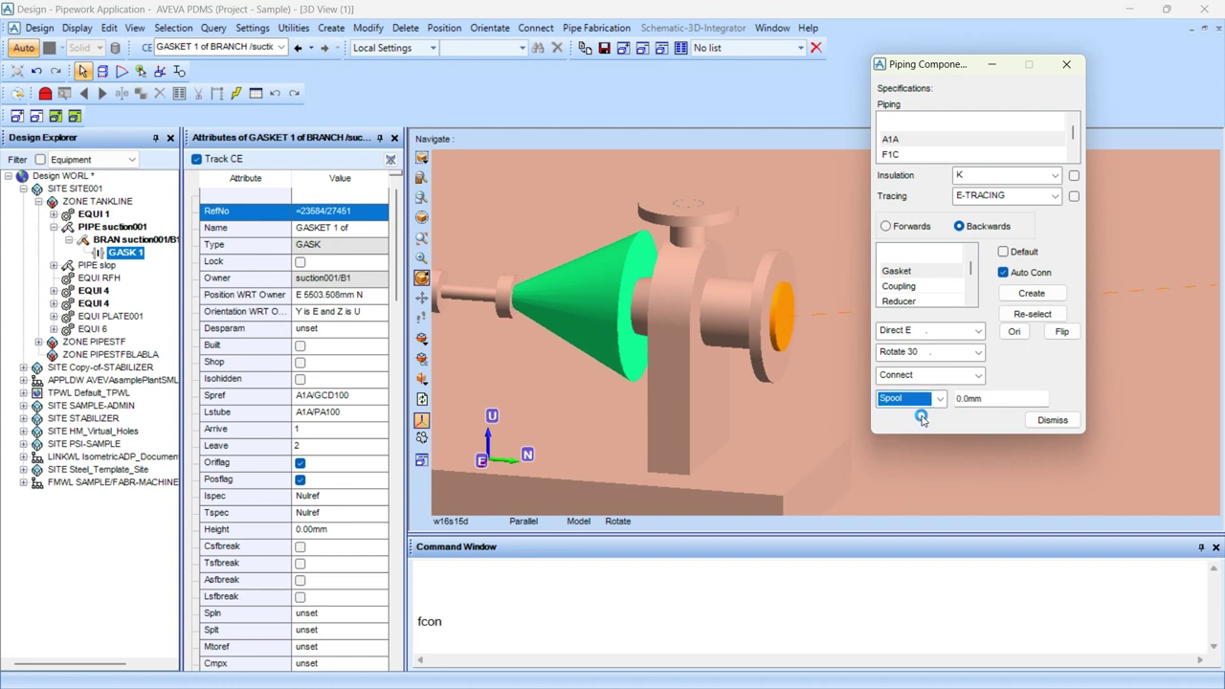
Create a flange of type F from spec A1A next to the gasket.
left_click(912, 272)
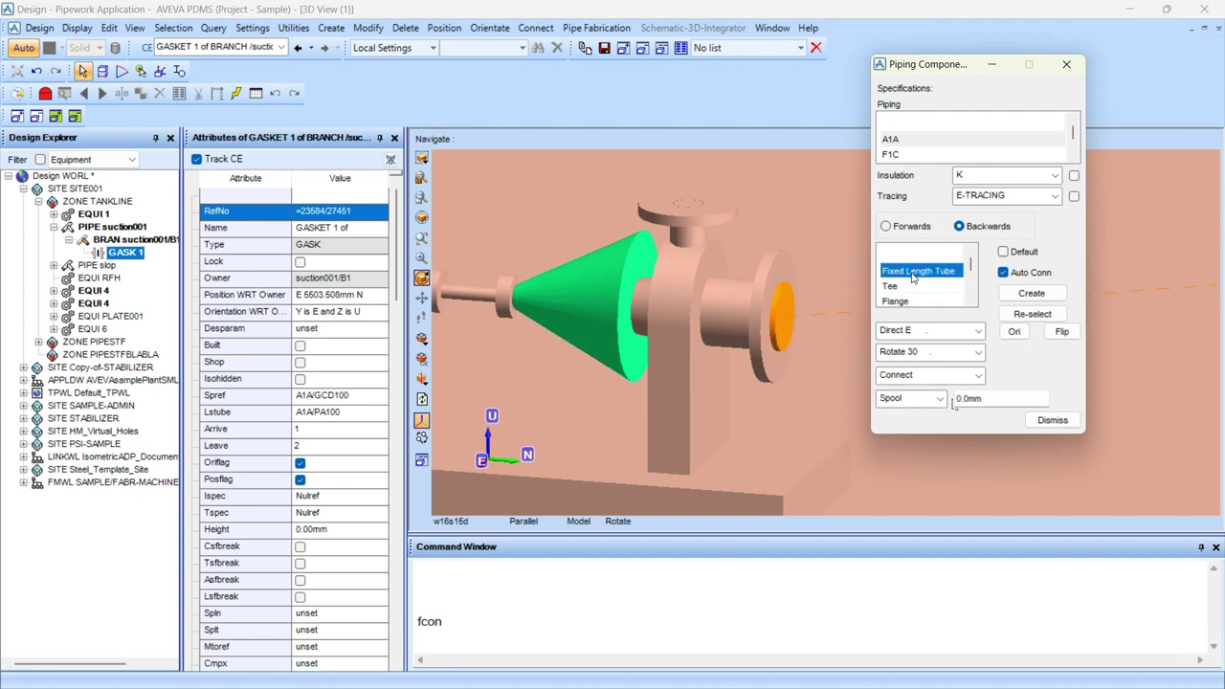
scroll(912, 277, "down", 2)
left_click(1034, 291)
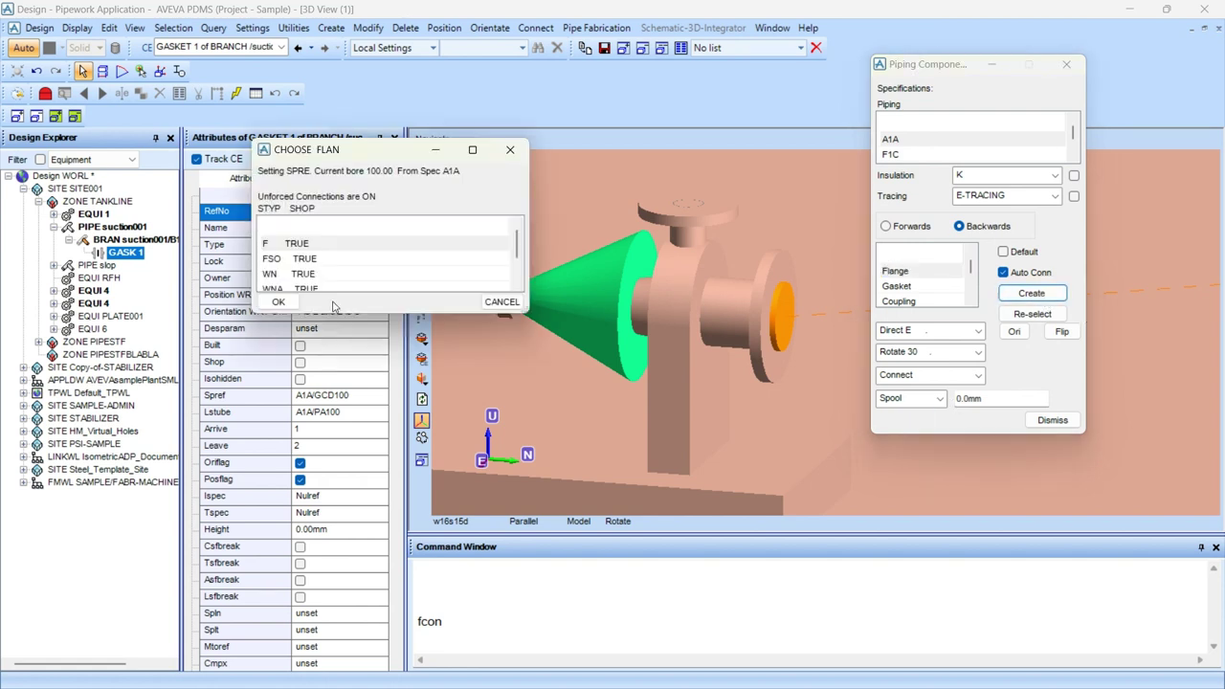
left_click(325, 246)
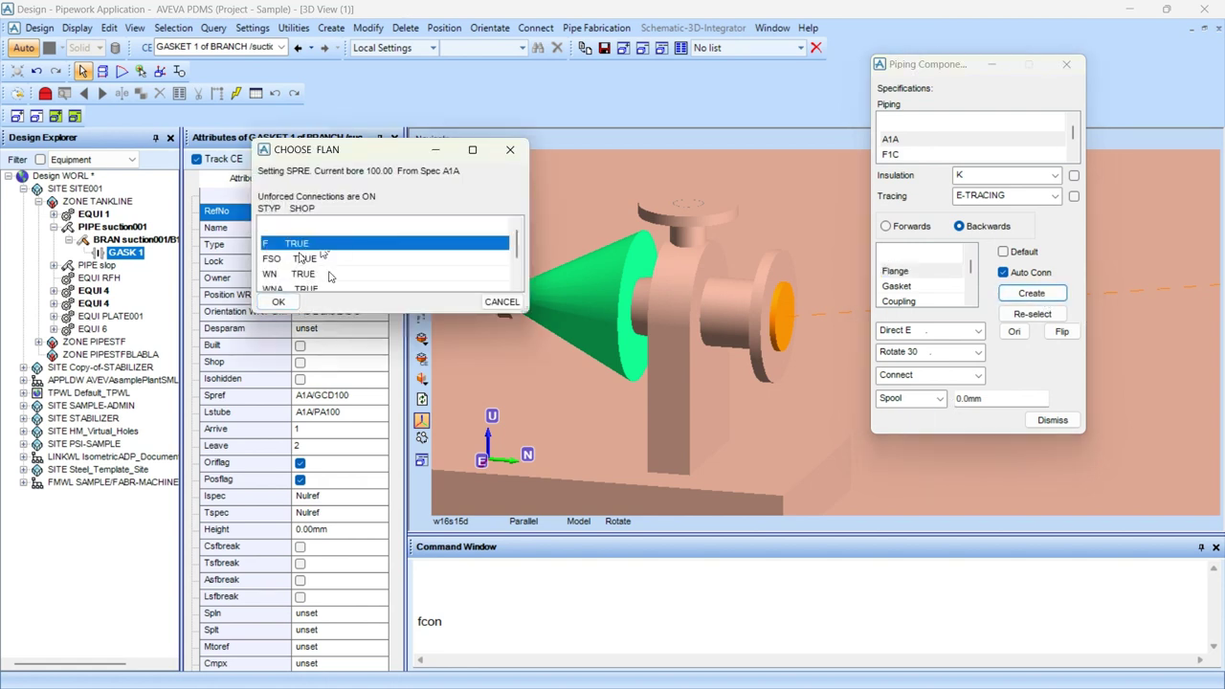
left_click(278, 301)
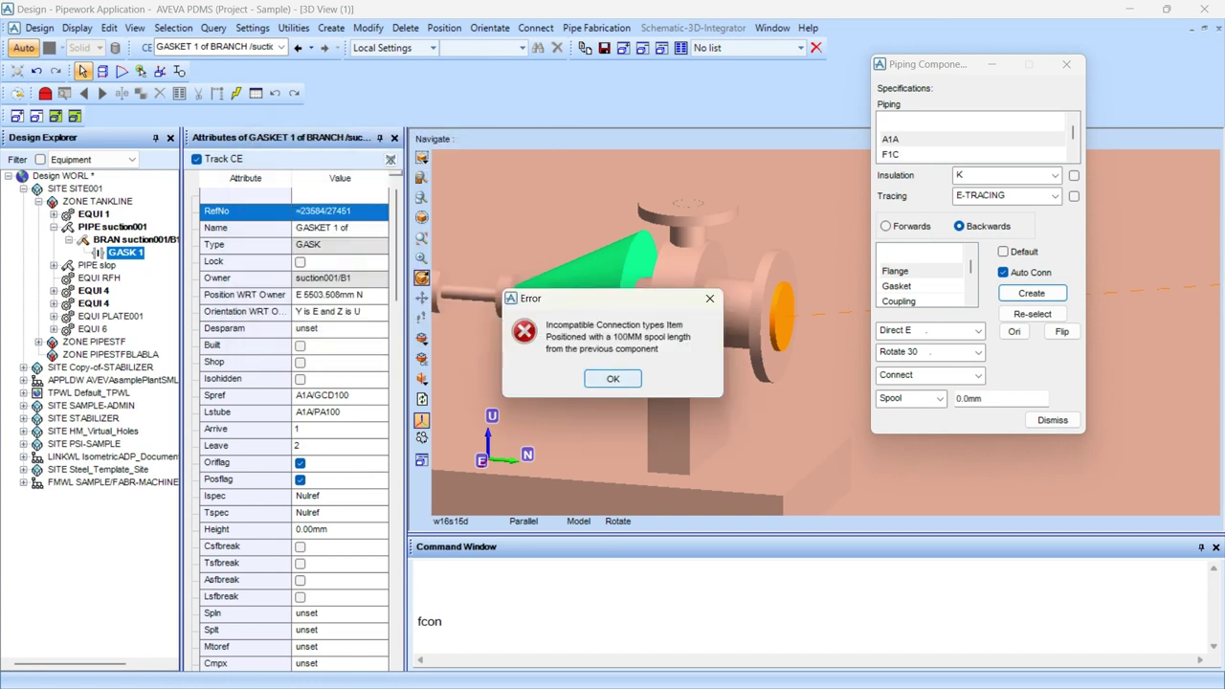
left_click(612, 379)
scroll(761, 359, "down", 3)
scroll(864, 334, "up", 2)
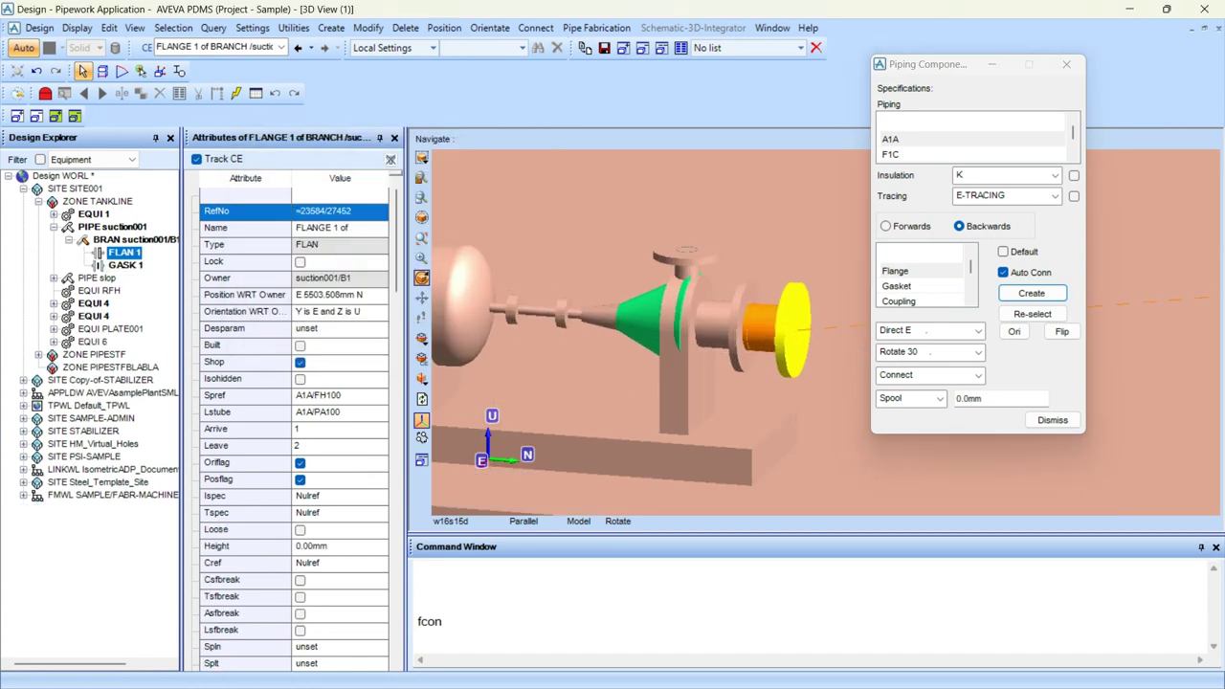
Force-connect the new flange to the gasket with the fcon command.
left_click(489, 626)
type("fcon")
key("Return")
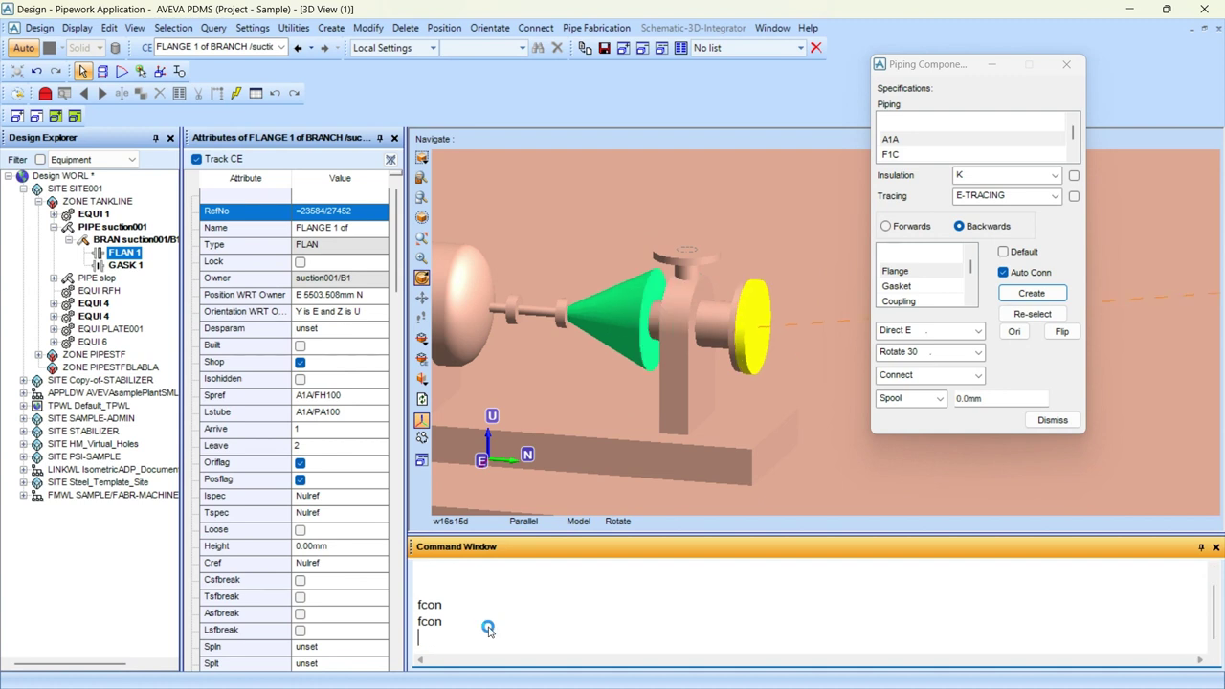
Position the flange with a 10 mm spool from the gasket.
double_click(976, 404)
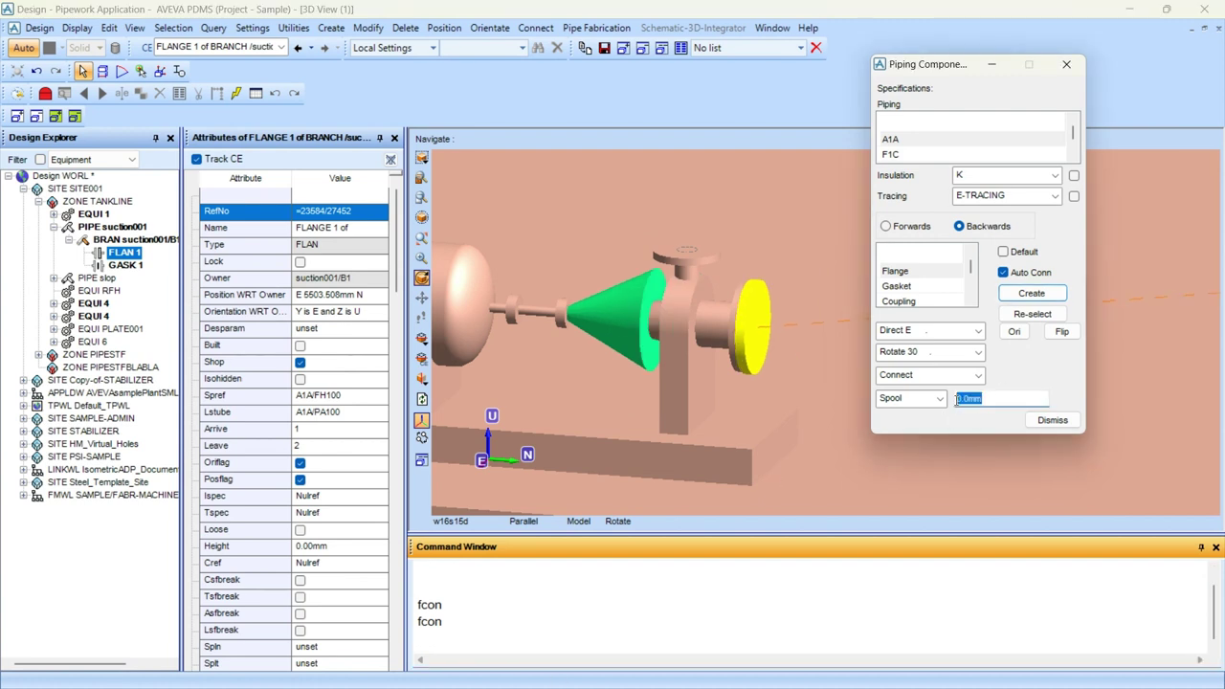
type("10")
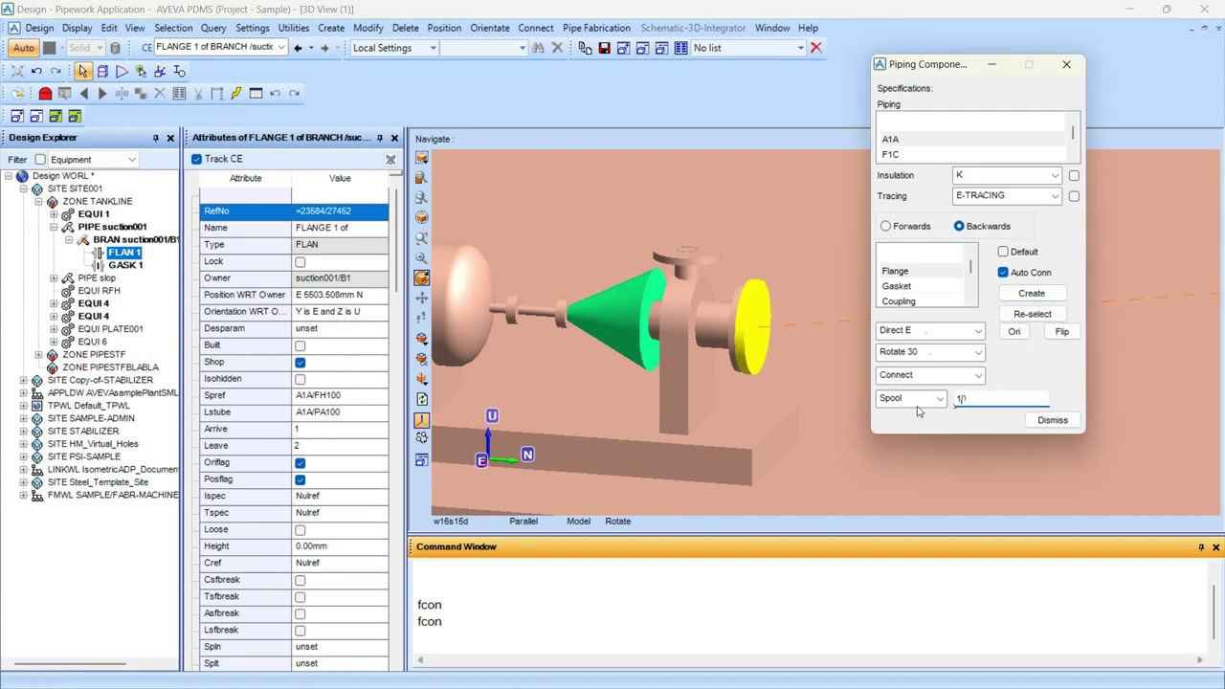
left_click(916, 405)
left_click(913, 415)
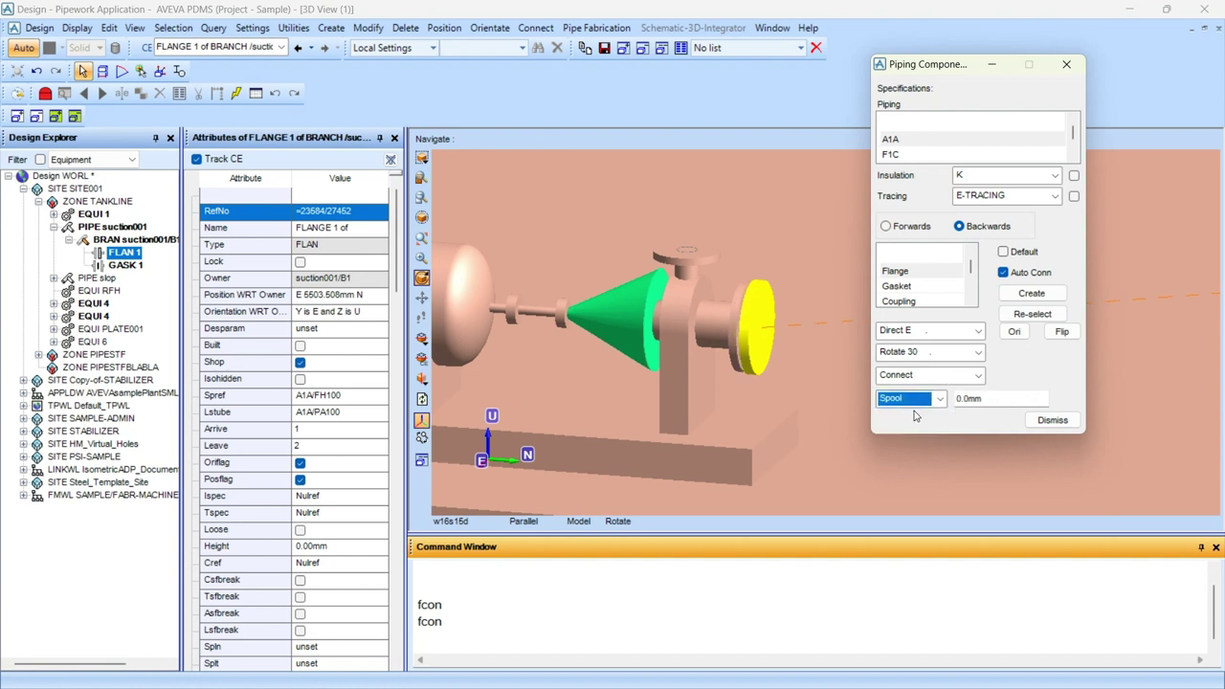
Switch to Microsoft Edge to examine the suction-side components on the typical pump P&ID, and return to the 3D model.
scroll(782, 370, "down", 3)
middle_click_drag(782, 369, 801, 337)
scroll(810, 356, "up", 4)
scroll(805, 339, "down", 2)
scroll(806, 342, "down", 2)
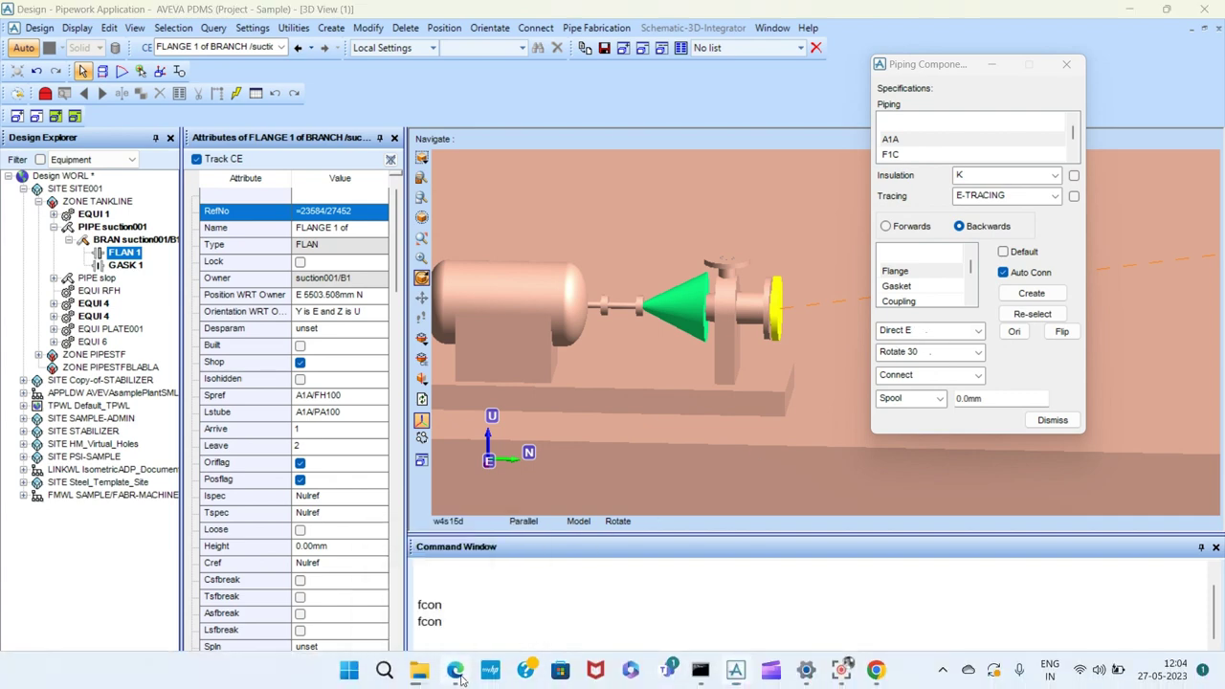
left_click(463, 681)
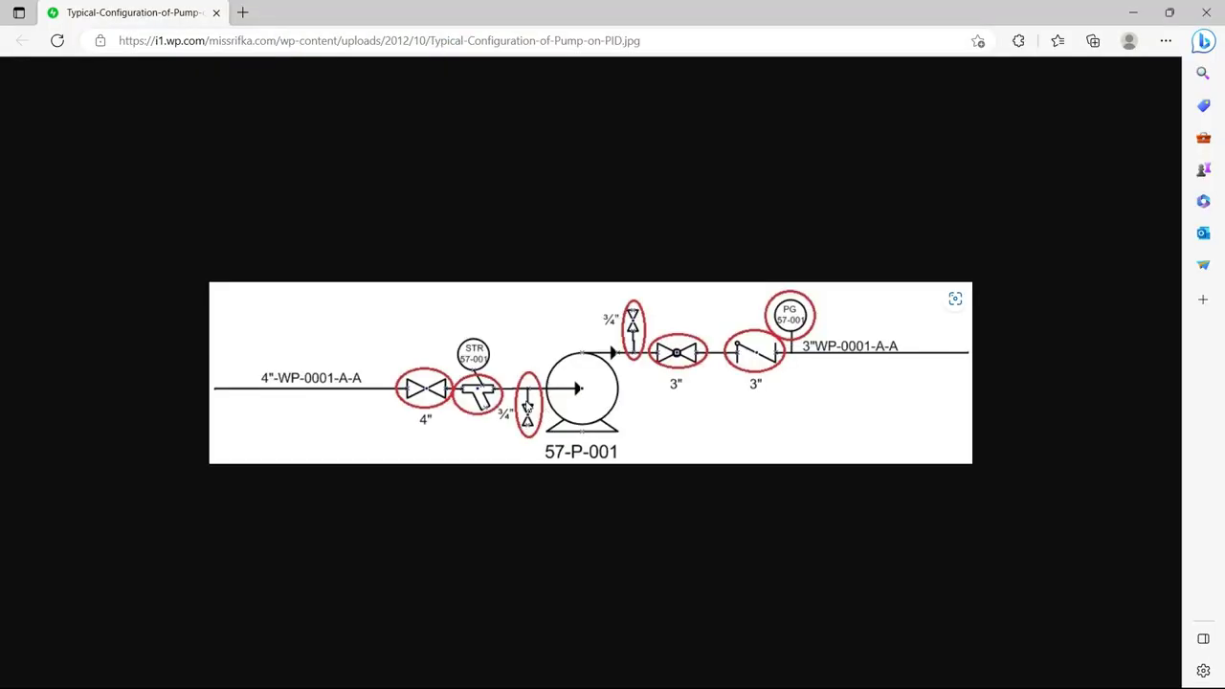
left_click(1132, 12)
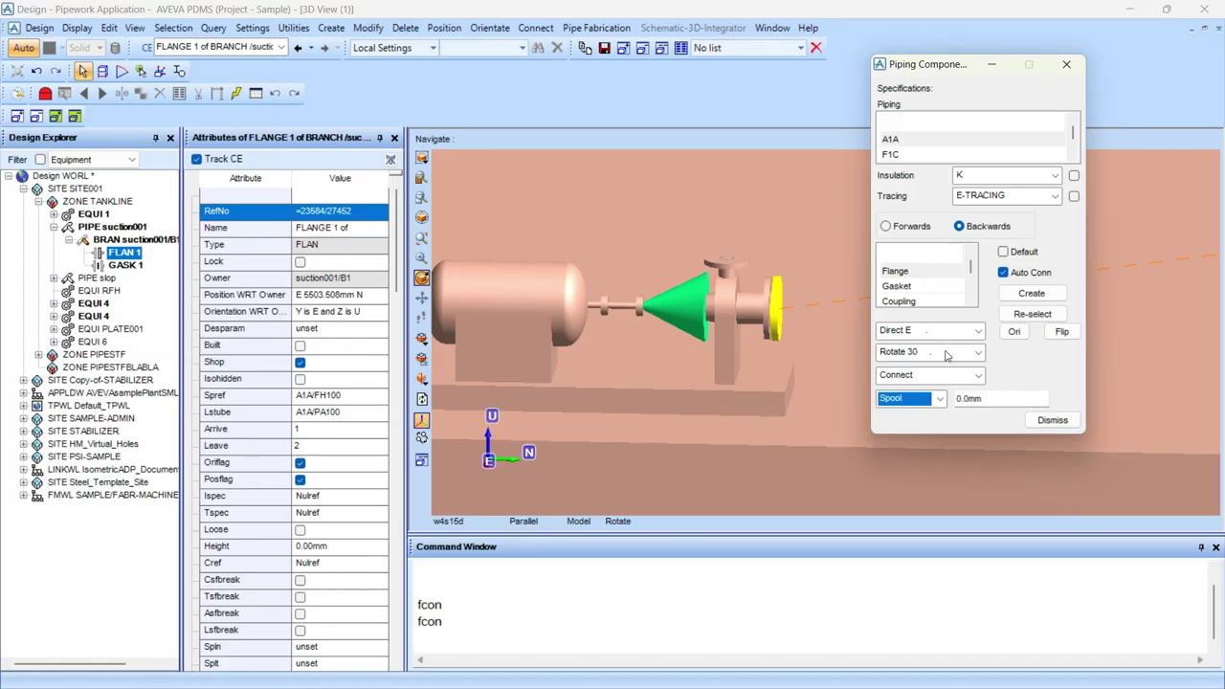
Create a TOL olet with a 25.00 branch bore next to the pump-side flange.
left_click(922, 276)
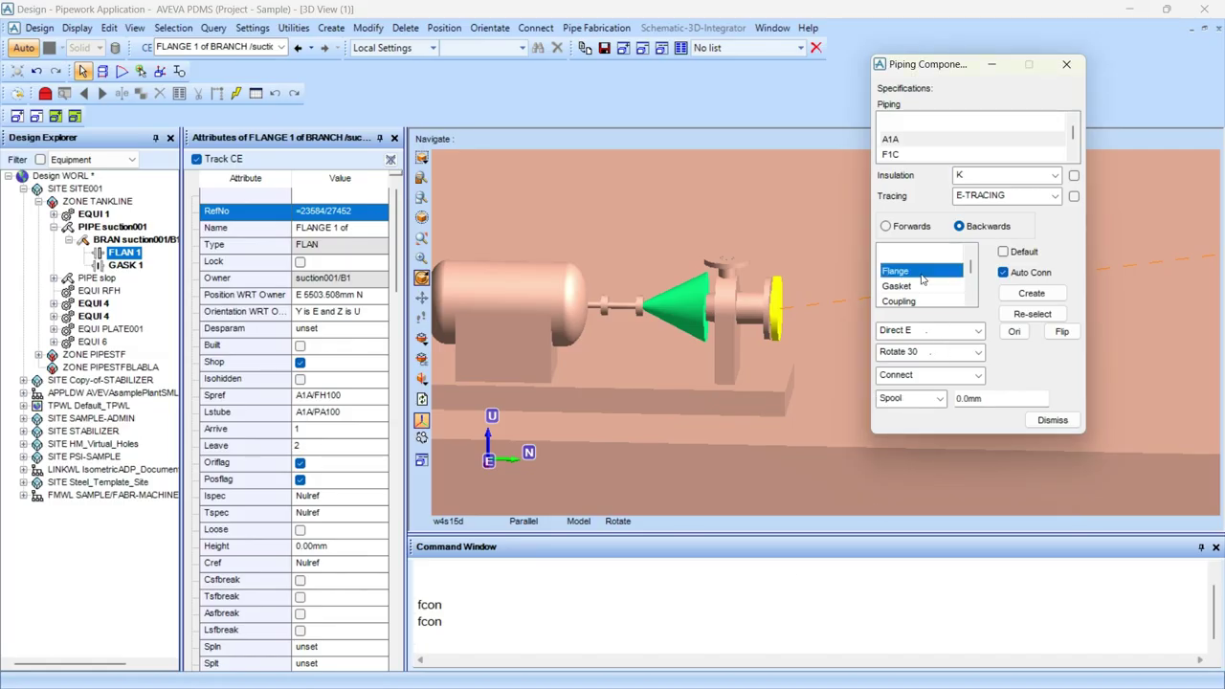
scroll(923, 278, "down", 2)
left_click(922, 273)
left_click(1011, 293)
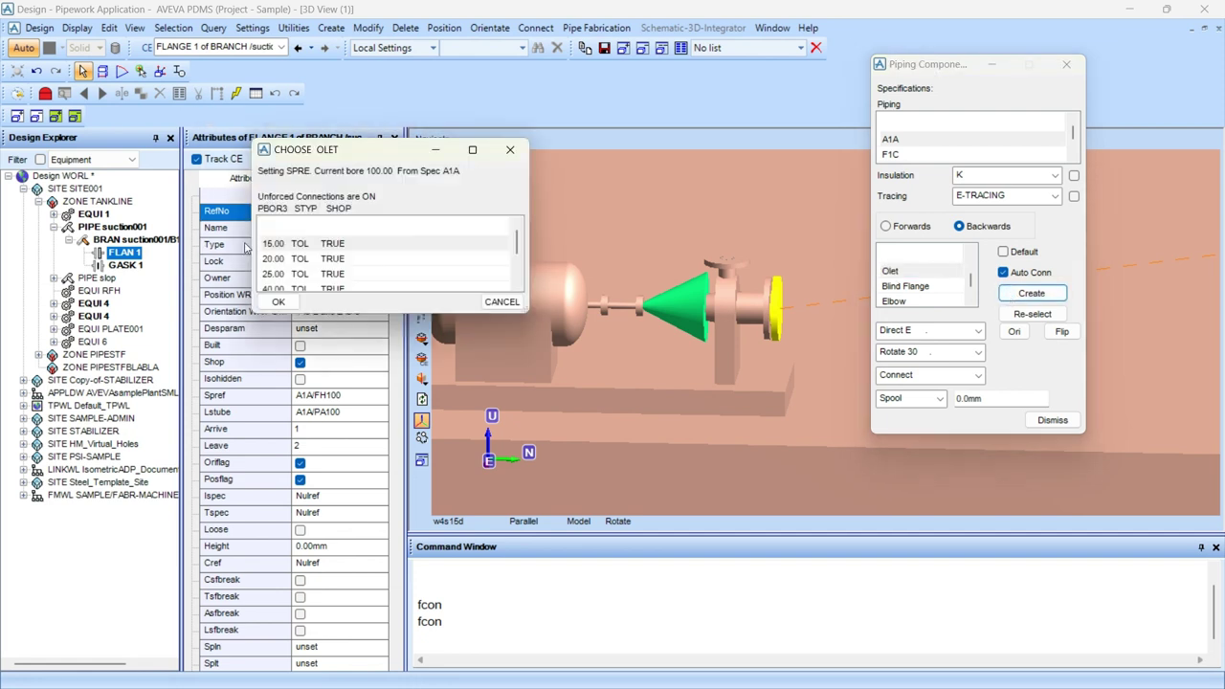
left_click(311, 275)
scroll(316, 278, "down", 1)
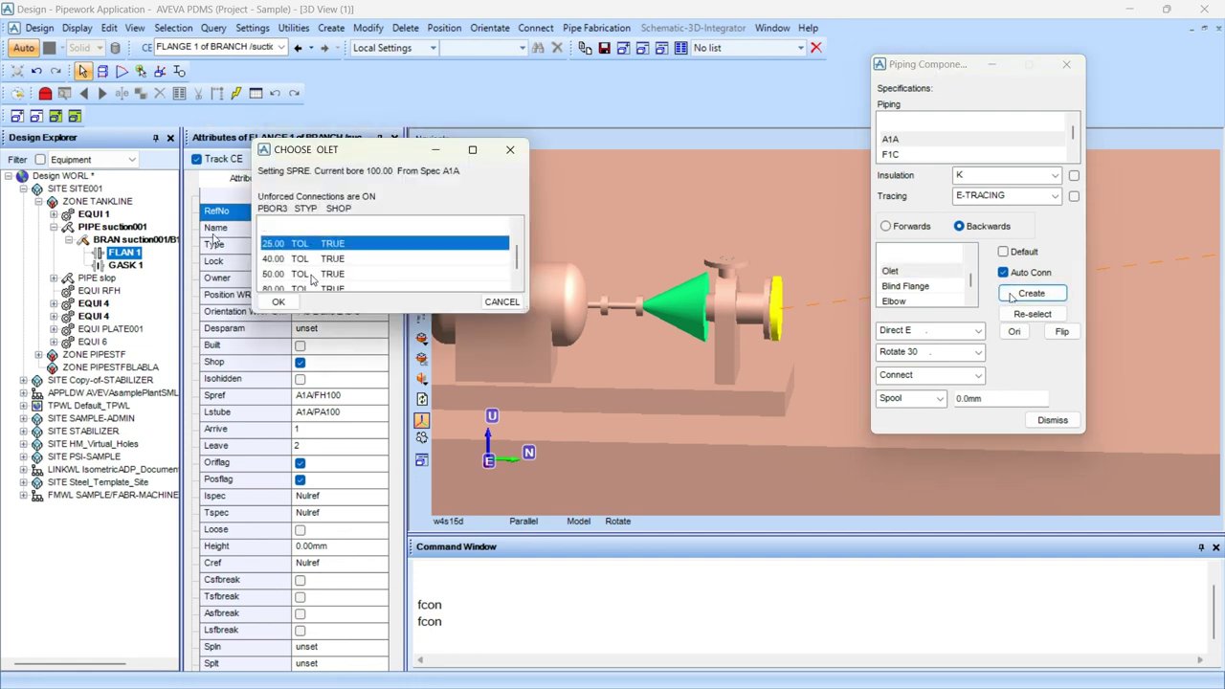
left_click(286, 306)
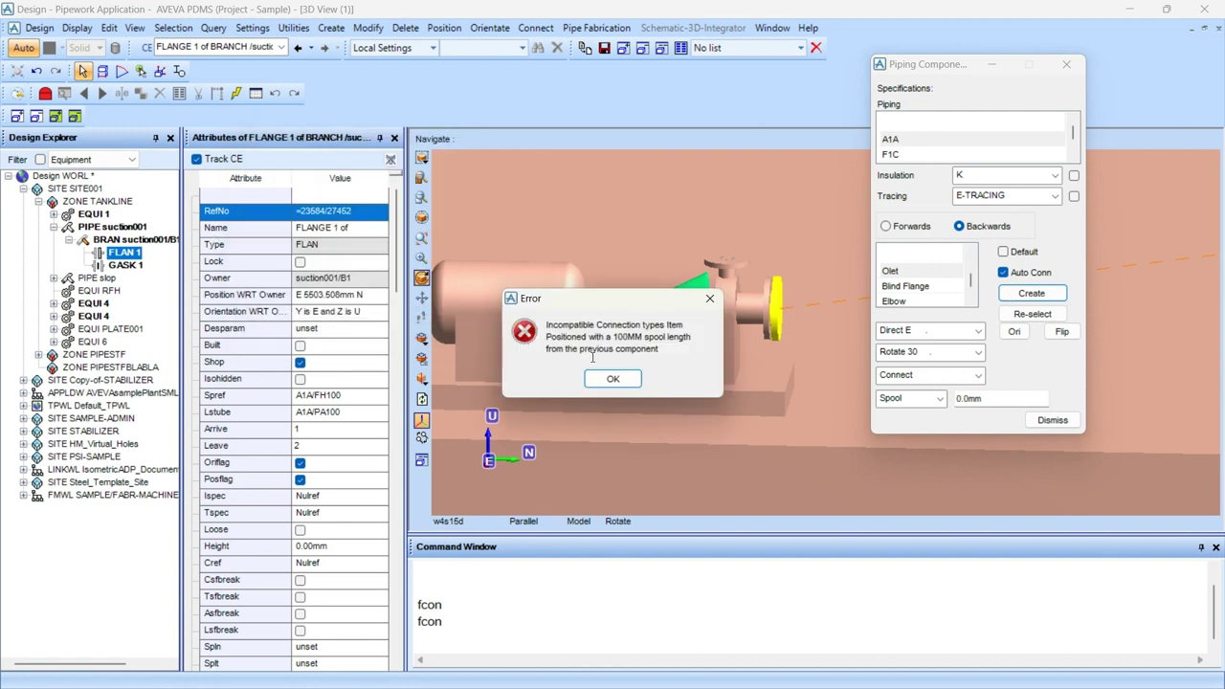
left_click(615, 379)
scroll(820, 314, "up", 4)
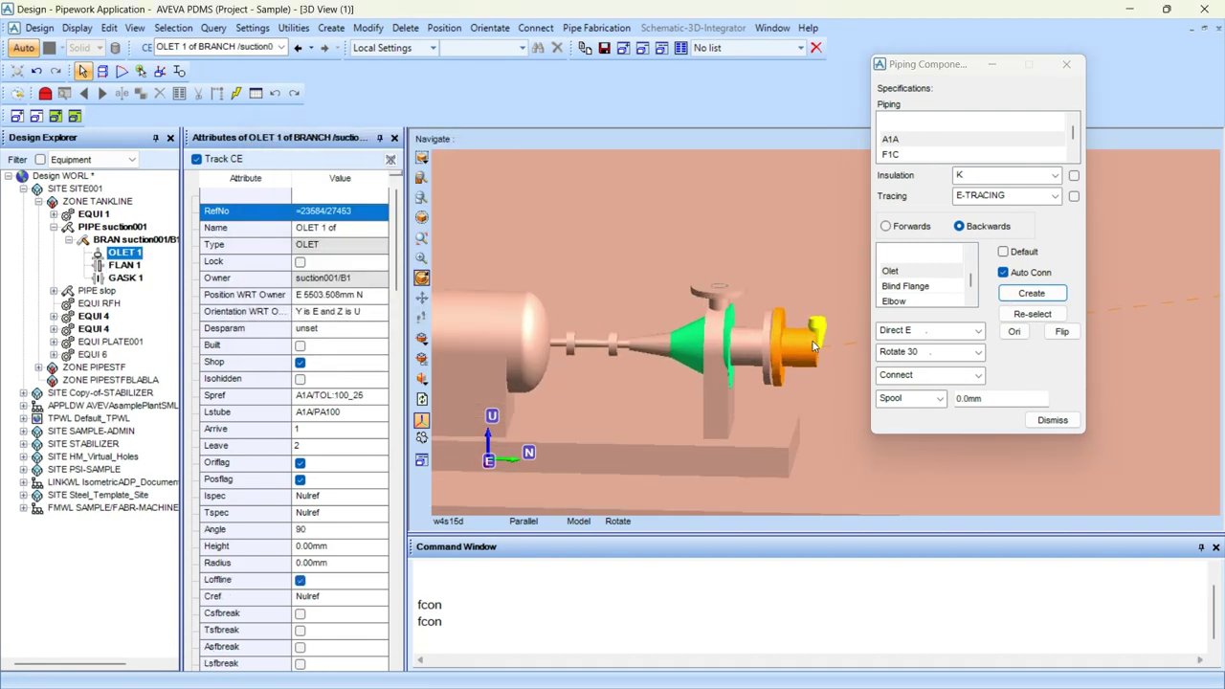
scroll(837, 349, "down", 1)
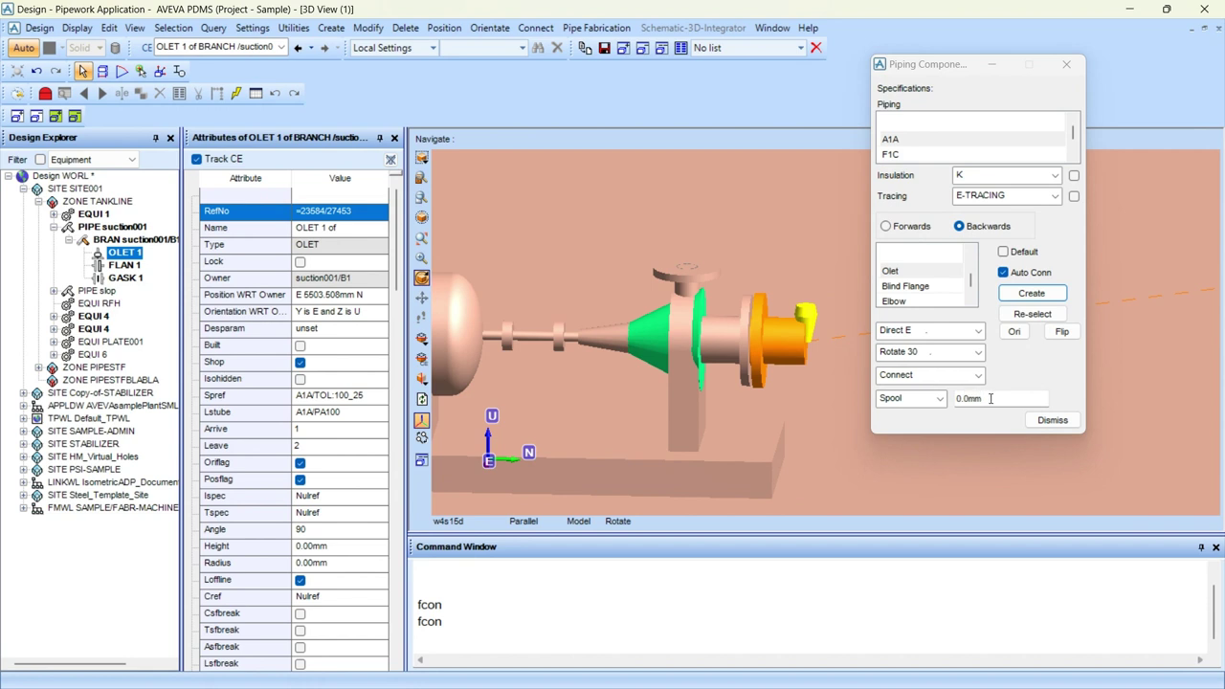
Position the olet with a 300 mm spool from the flange.
left_click_drag(990, 398, 950, 401)
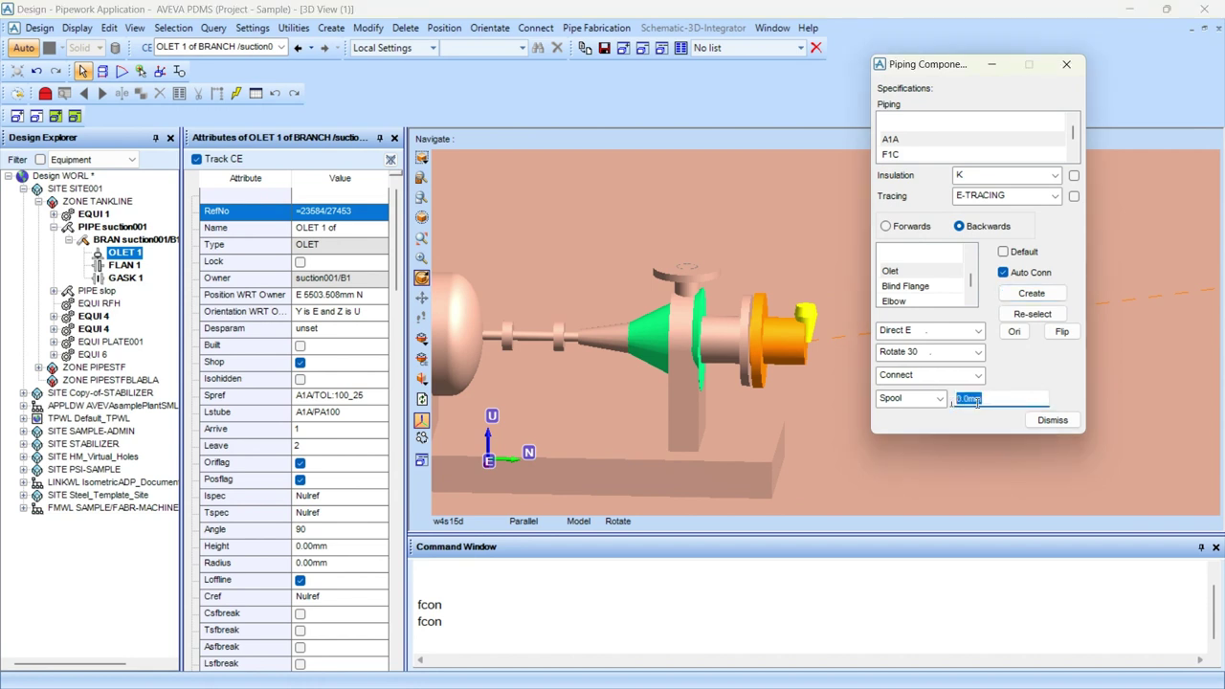
type("300")
left_click(904, 401)
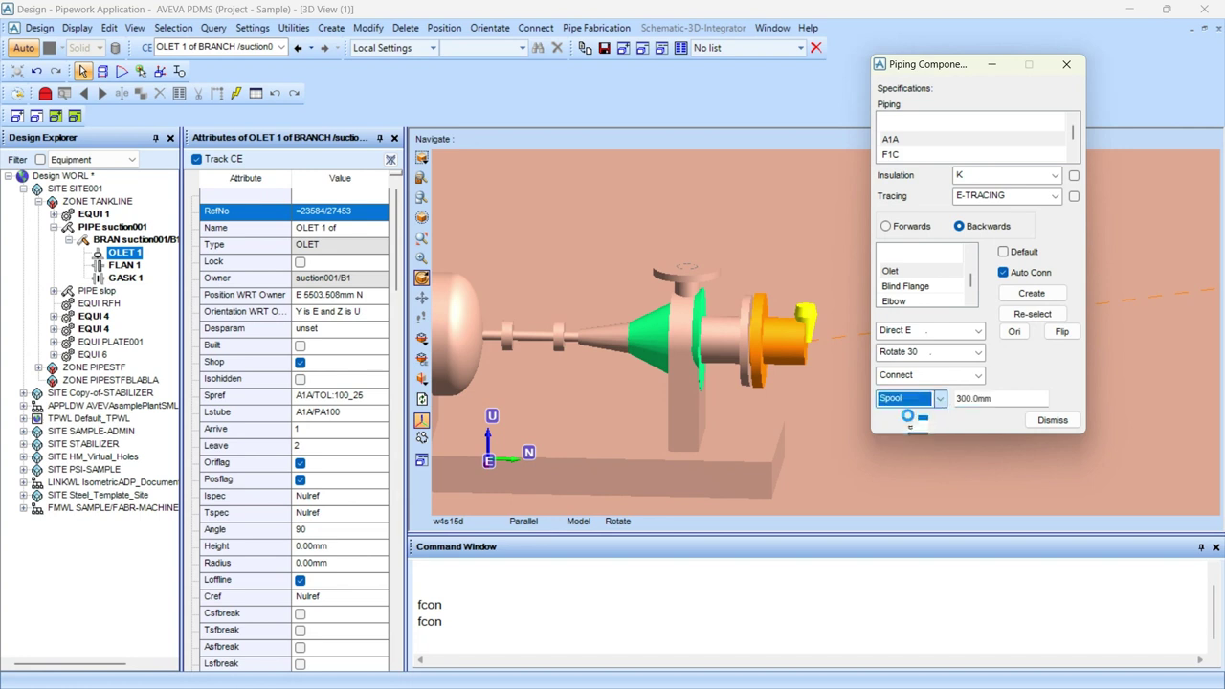
left_click(893, 410)
Rotate the olet by 180 degrees about the pipe so its outlet points down.
scroll(808, 433, "down", 2)
middle_click(1151, 361)
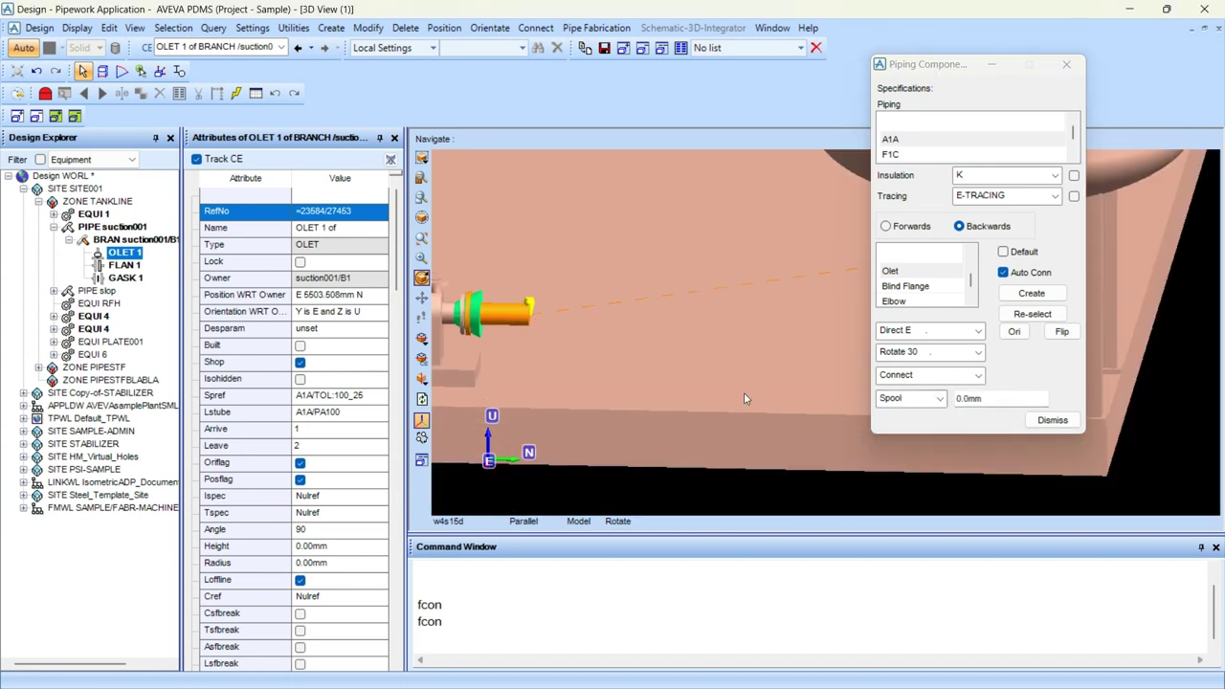
scroll(743, 394, "up", 1)
middle_click(496, 317)
scroll(585, 330, "up", 2)
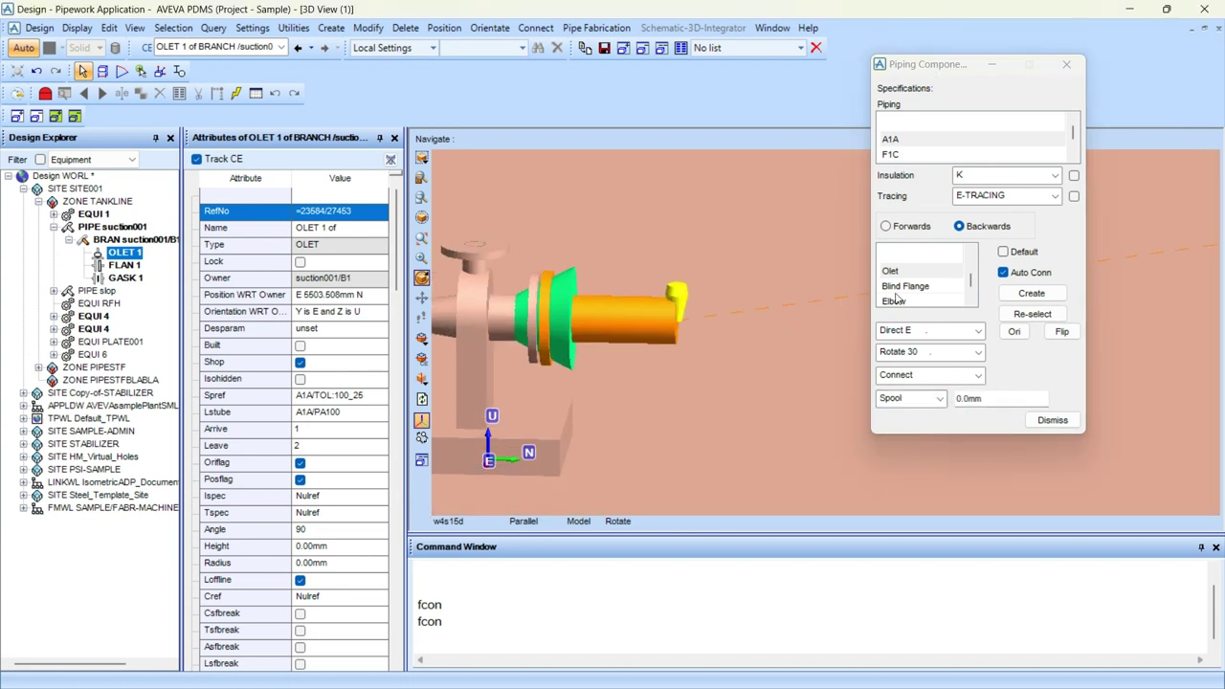
left_click(911, 352)
left_click(925, 401)
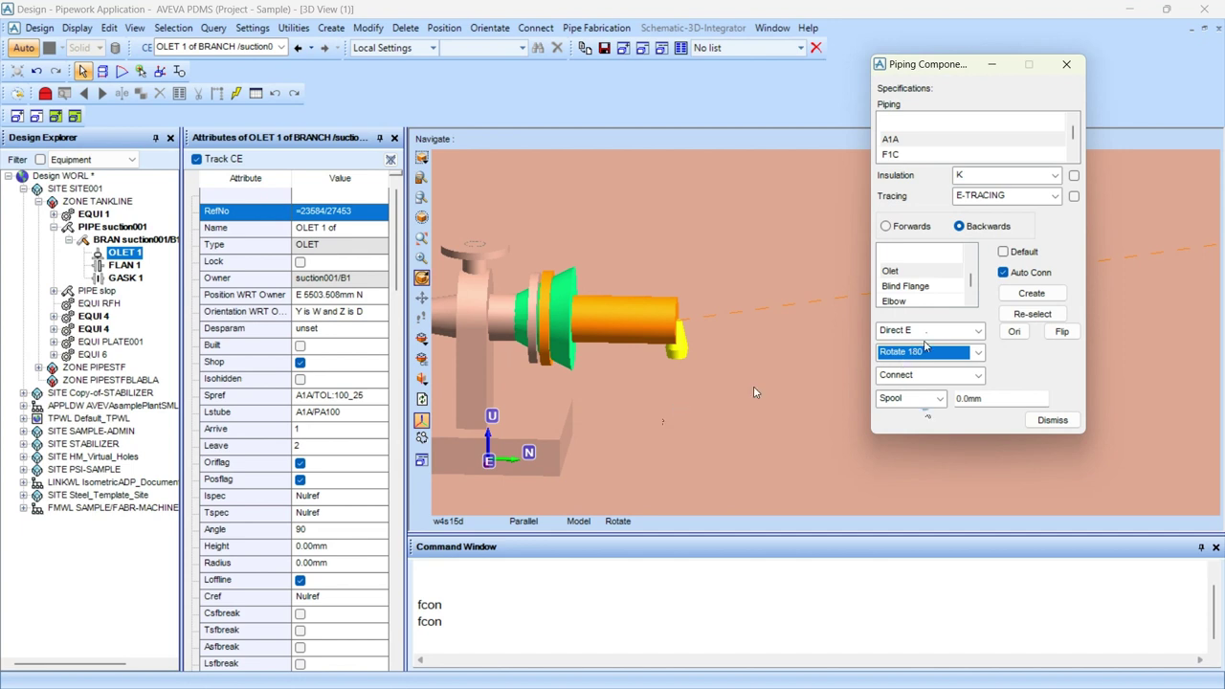
Create another flange of type F from spec A1A after the olet.
left_click(915, 289)
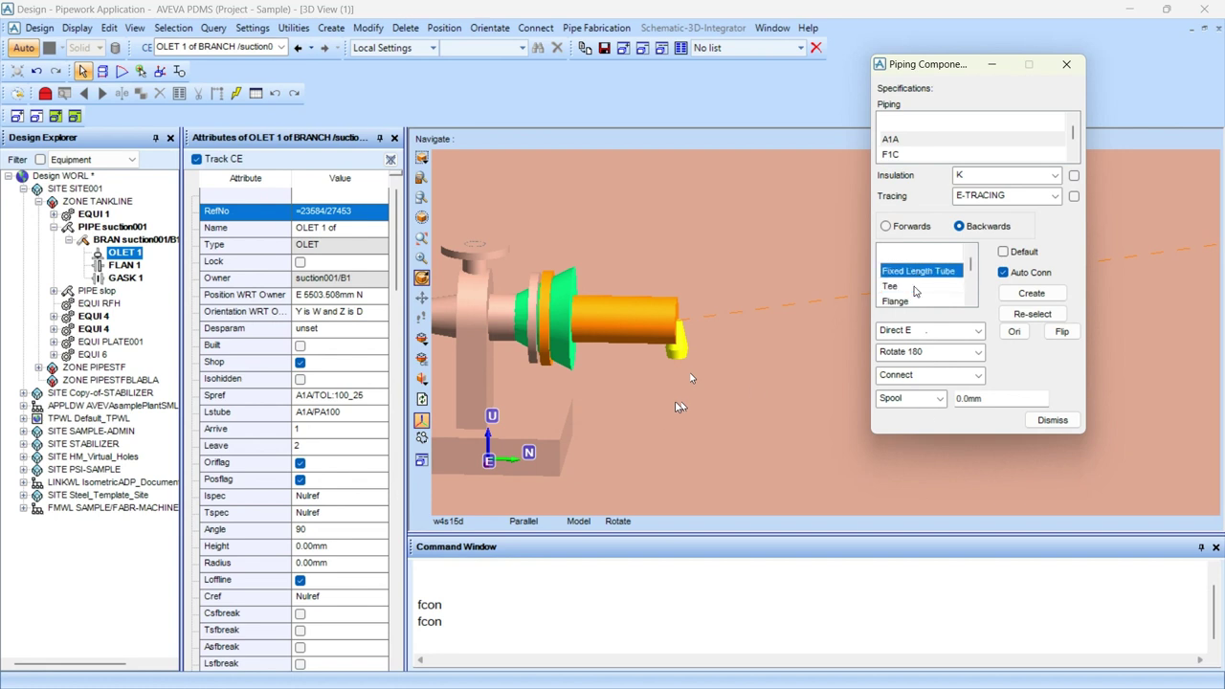
key("f")
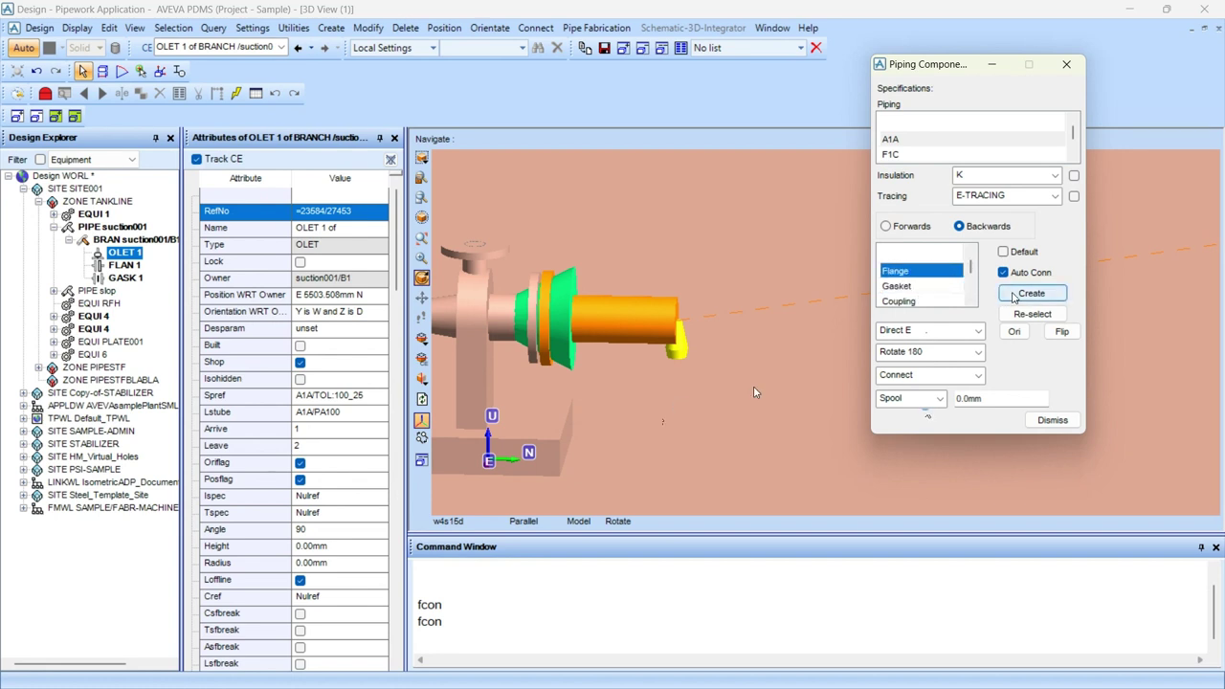
left_click(1030, 294)
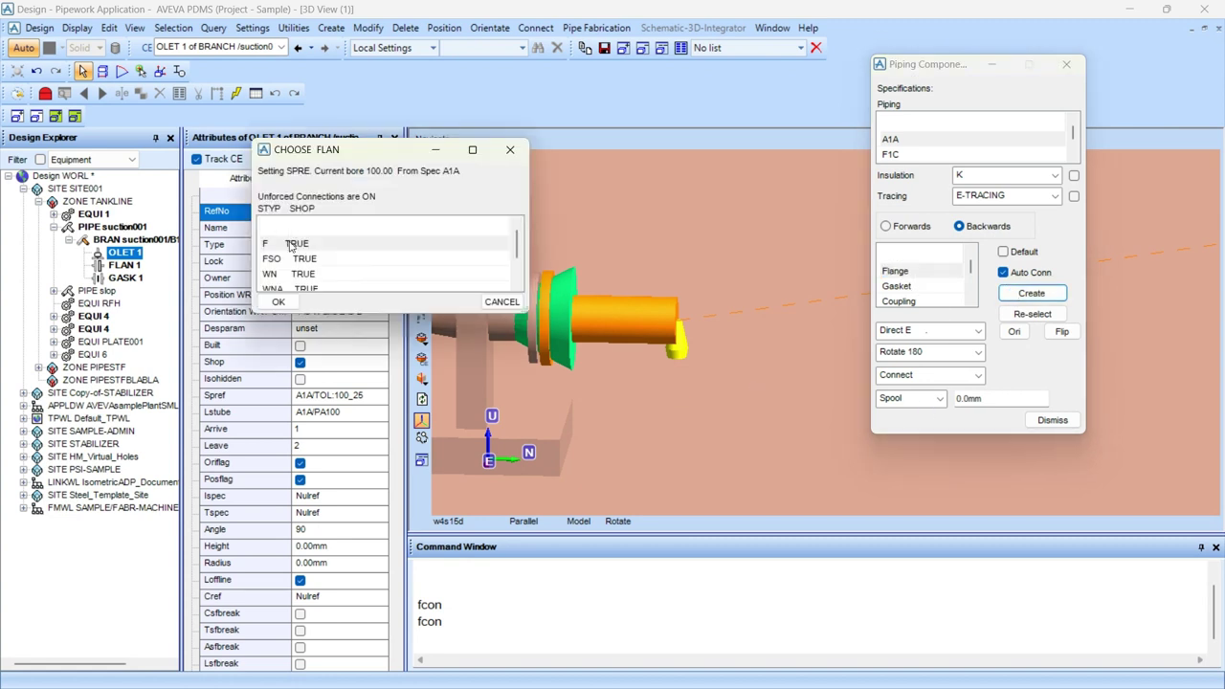
left_click(292, 246)
left_click(279, 302)
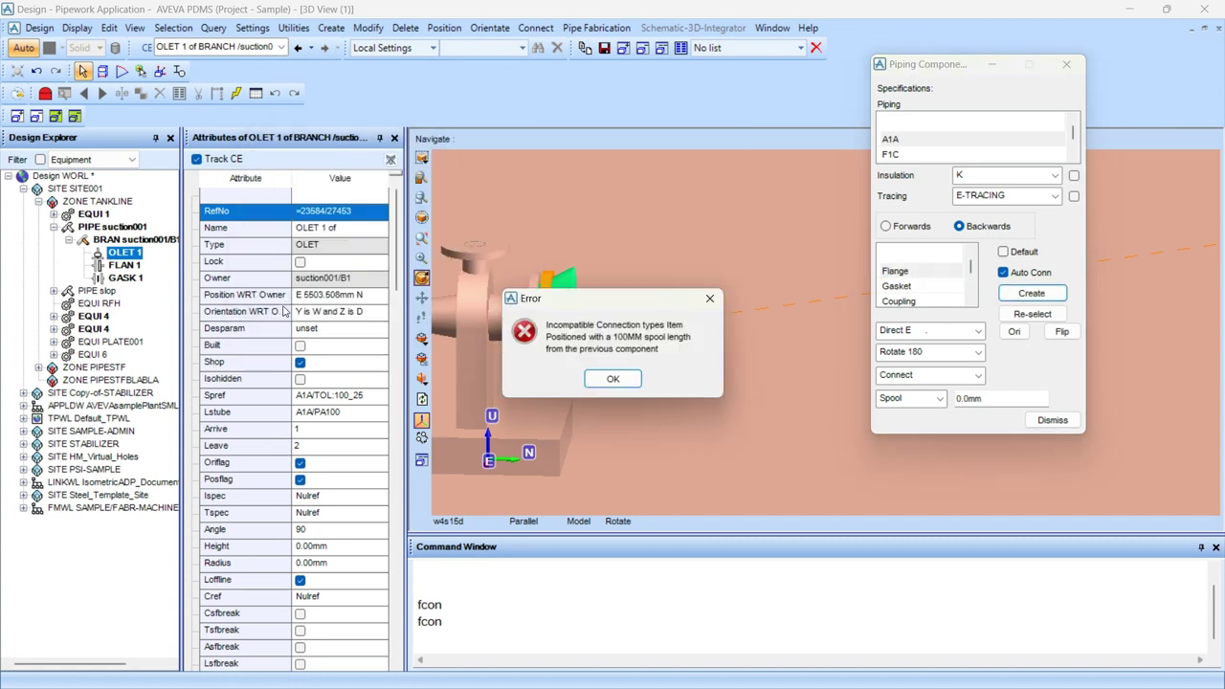
left_click(609, 380)
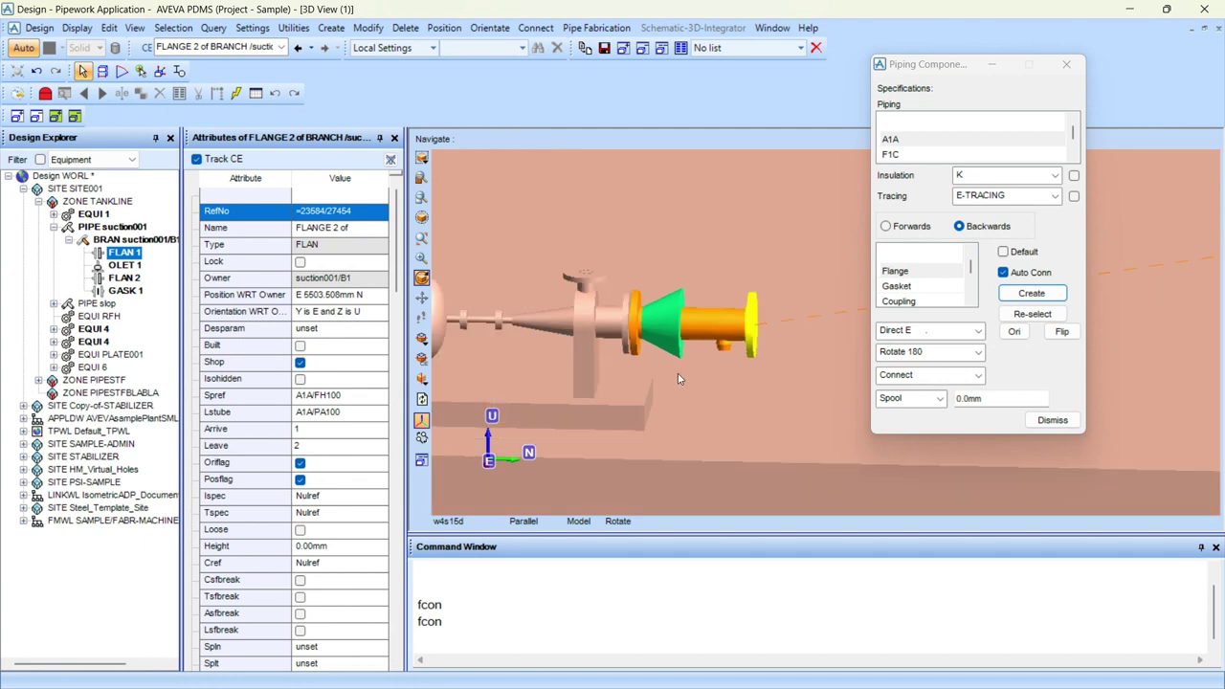
Position the flange after the olet with a 300 mm spool.
left_click(993, 403)
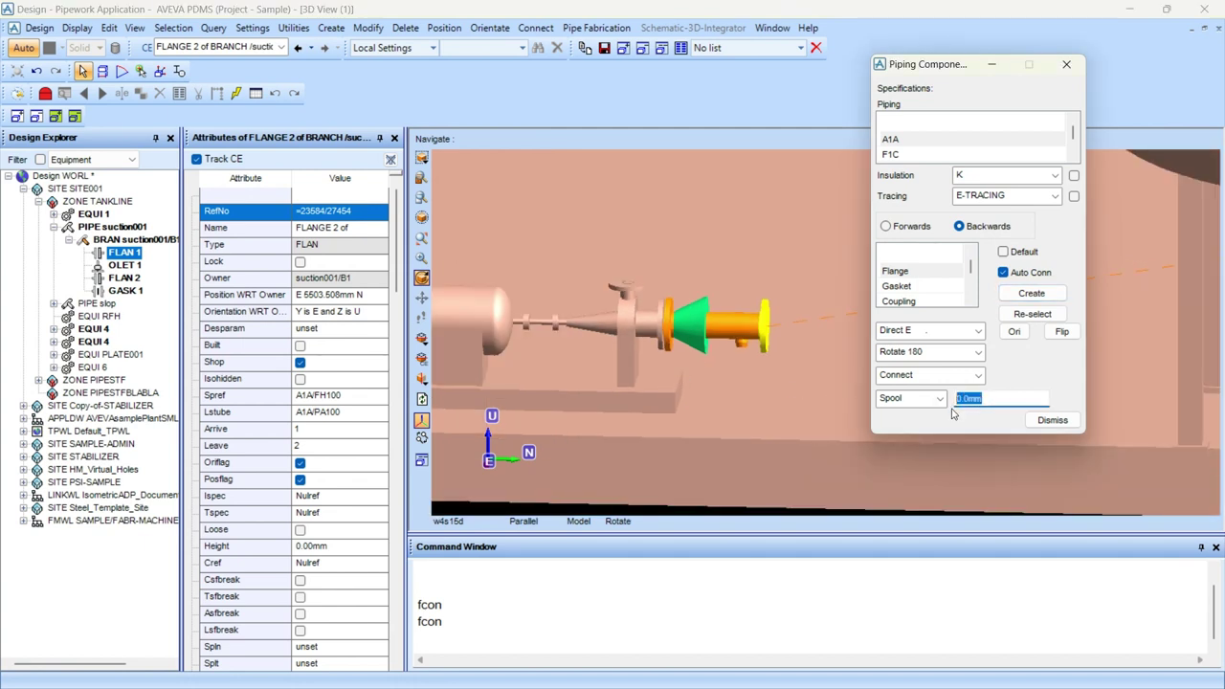
type("300")
left_click(919, 398)
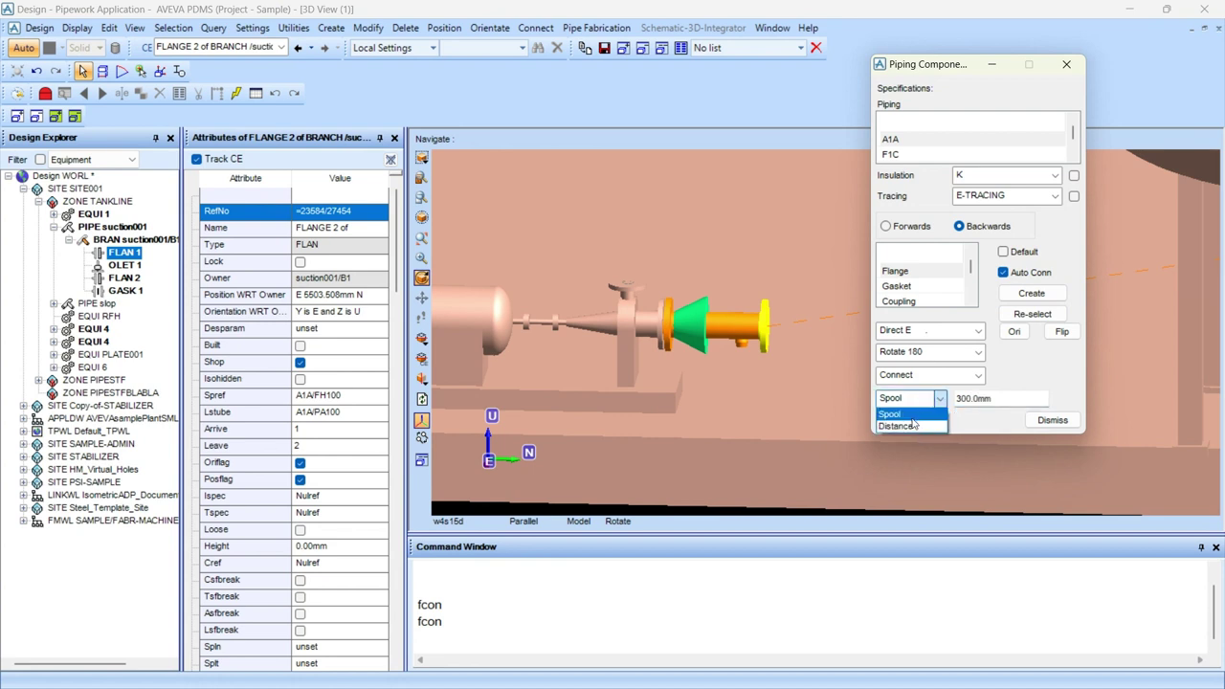
left_click(911, 418)
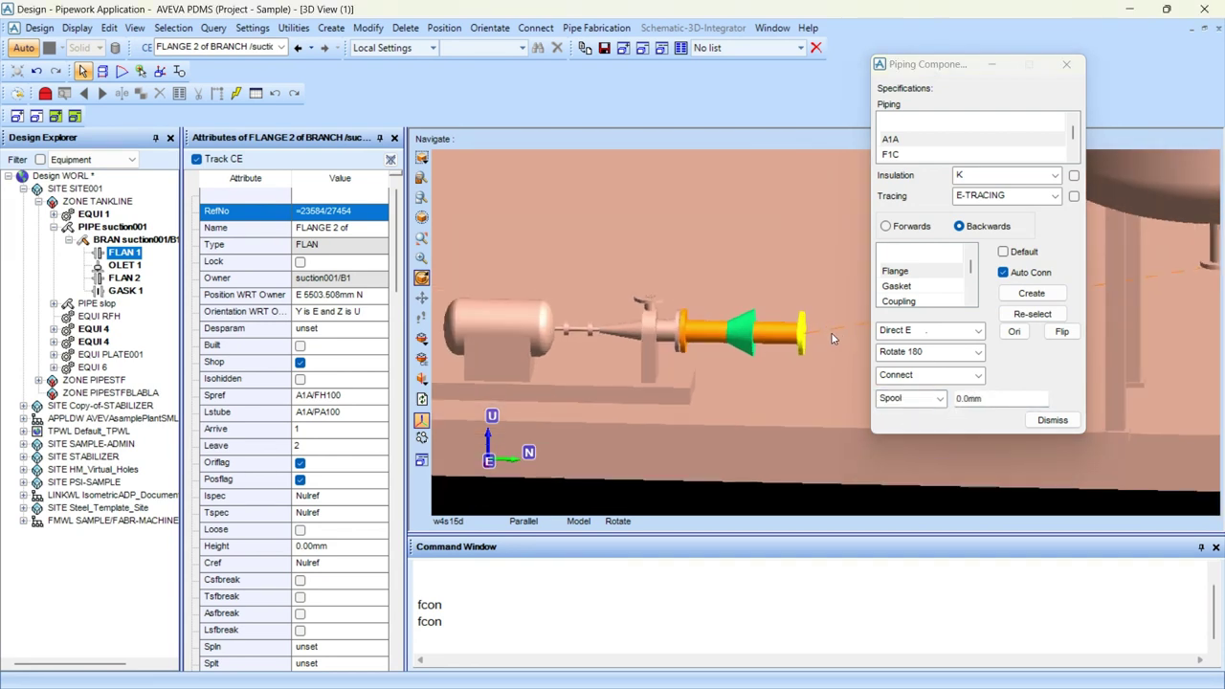
Create a GA gasket from spec A1A after the far flange and force-connect it with the fcon command.
left_click(895, 286)
left_click(1022, 295)
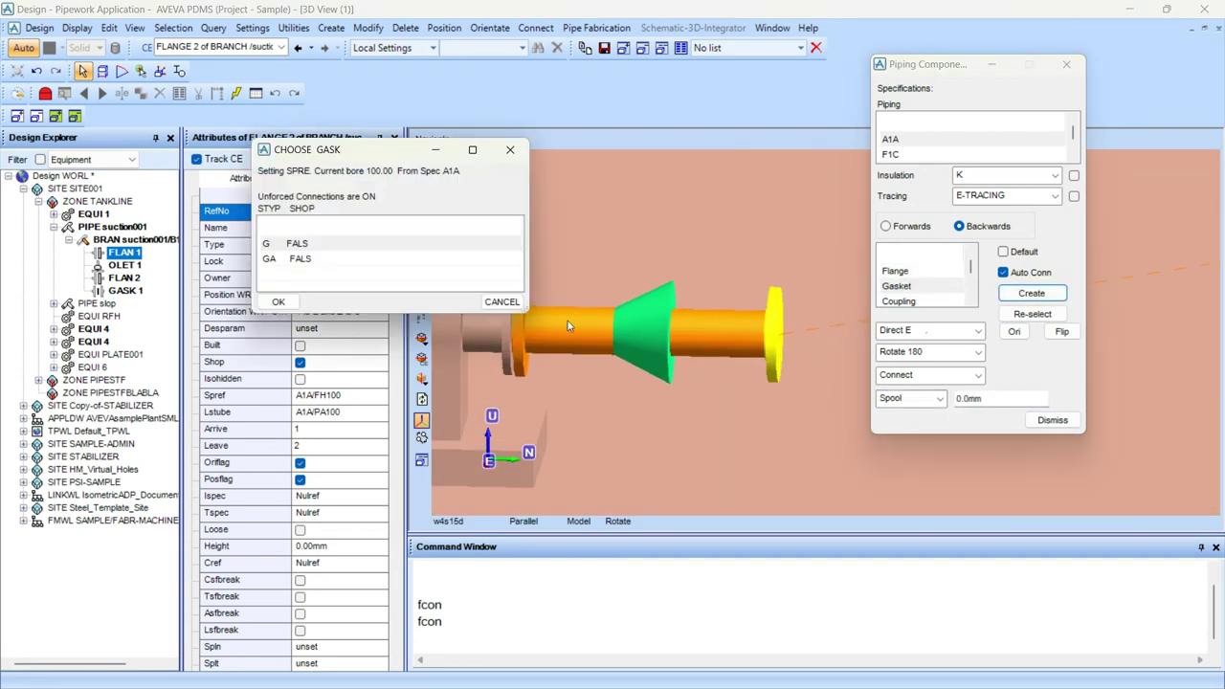
left_click(329, 260)
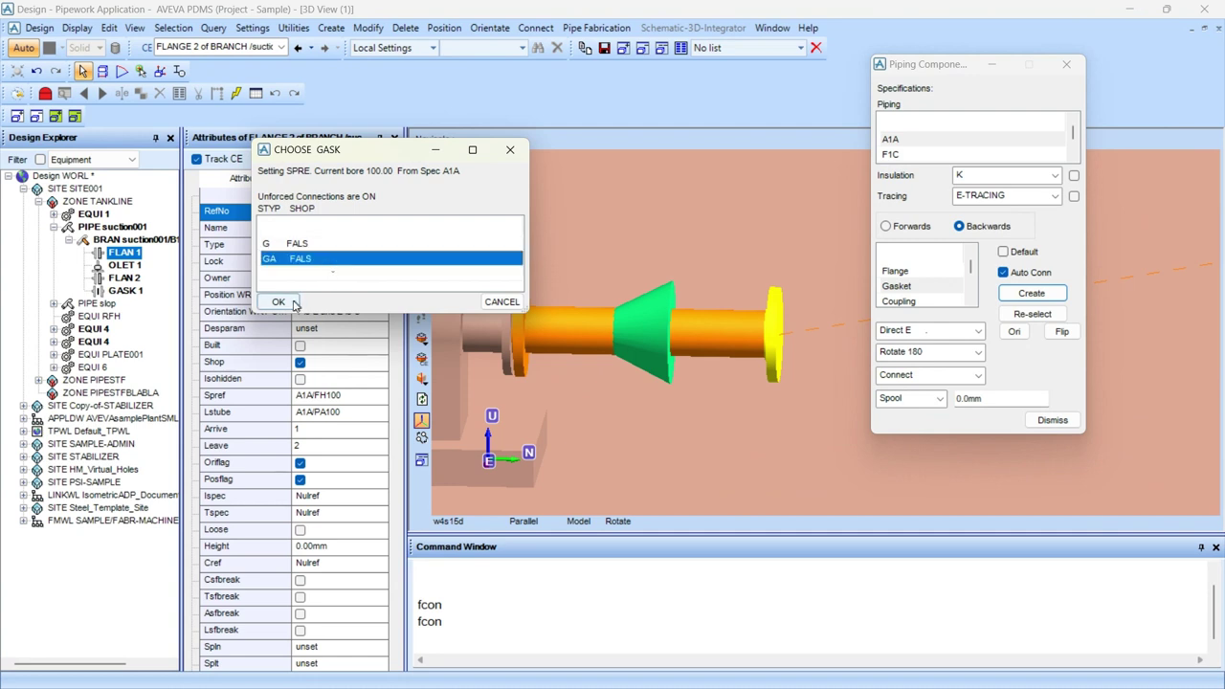
left_click(292, 304)
left_click(634, 379)
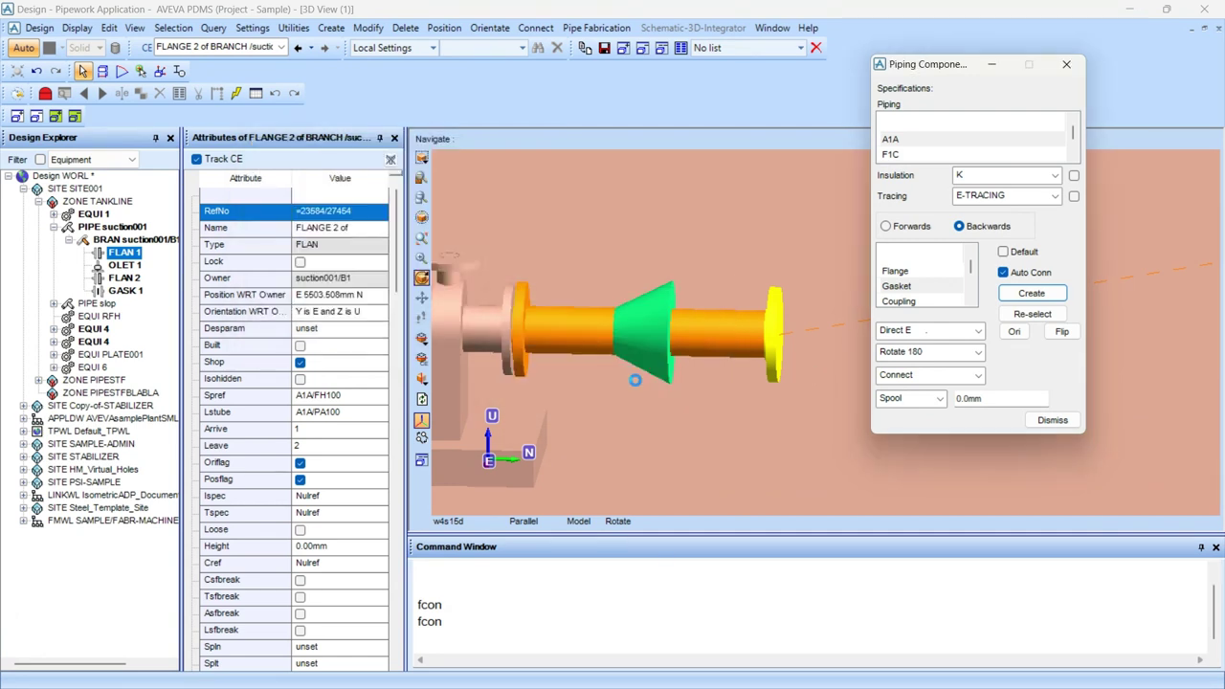
left_click(479, 606)
type("fcon")
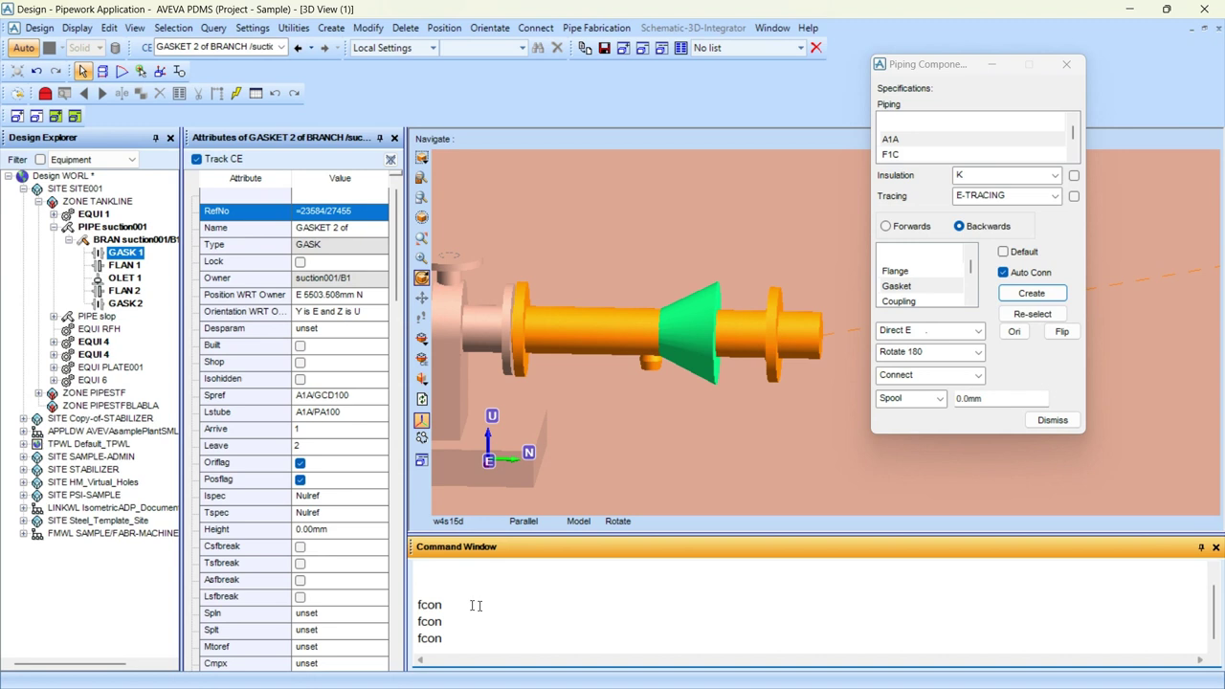
key("Return")
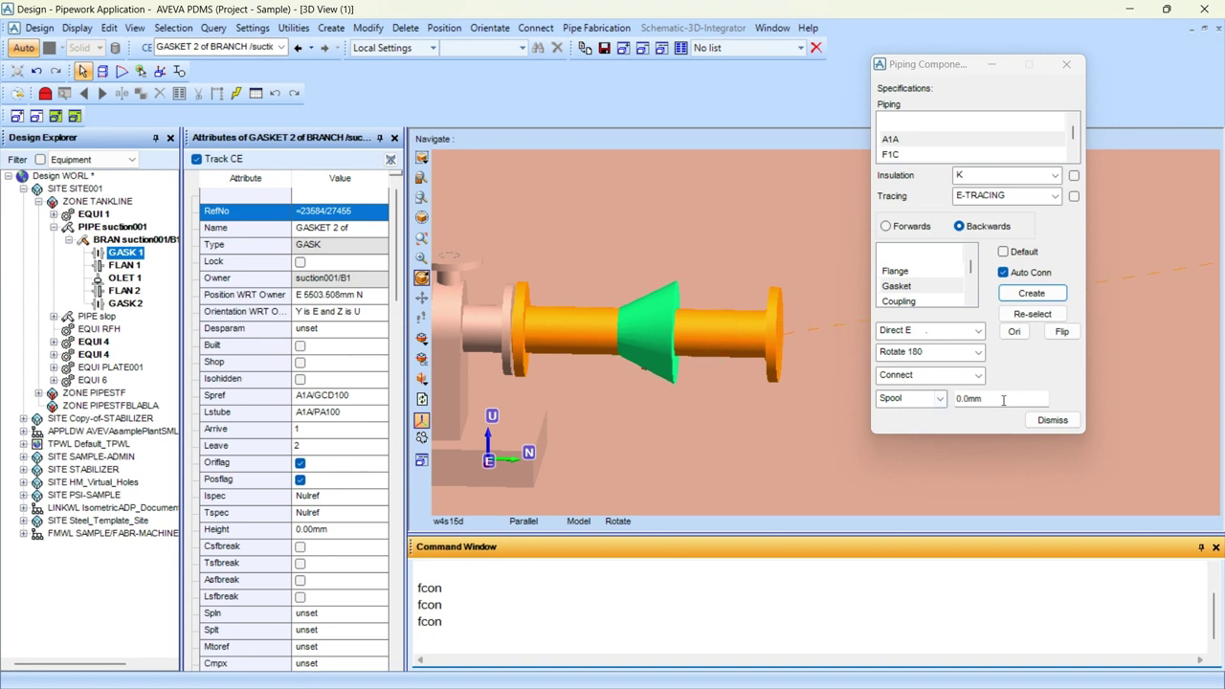
Position the new gasket with a 10 mm spool from the flange.
left_click_drag(1003, 400, 963, 404)
type("10")
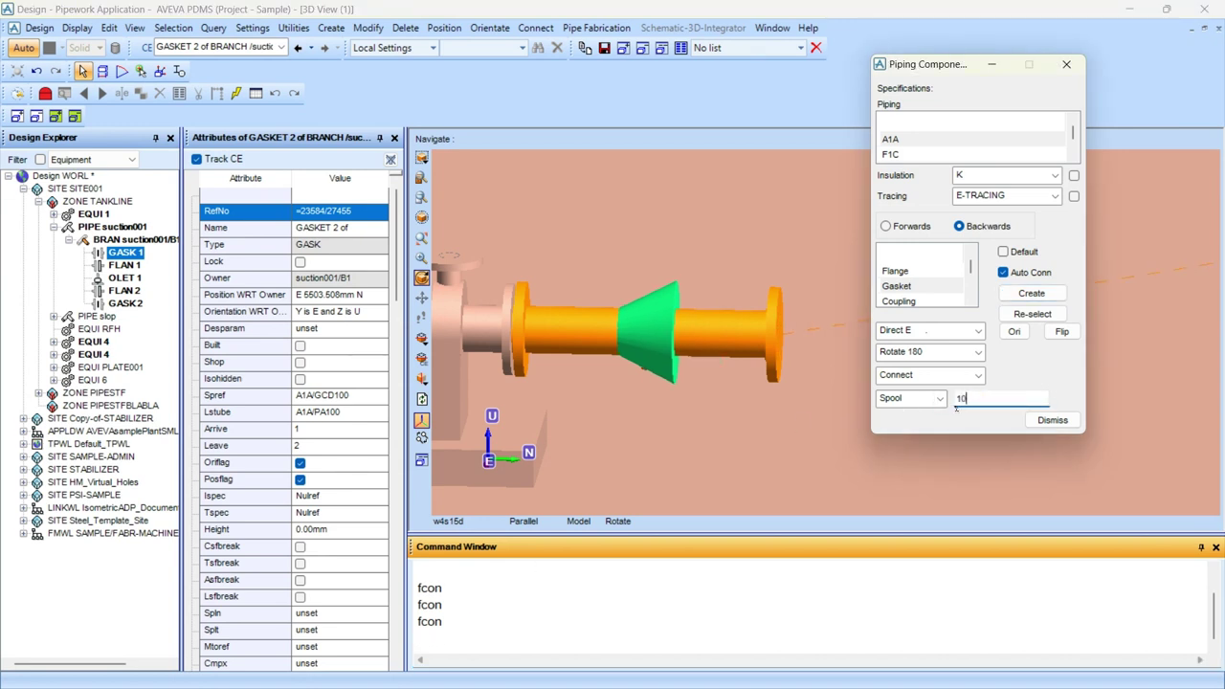
left_click(906, 403)
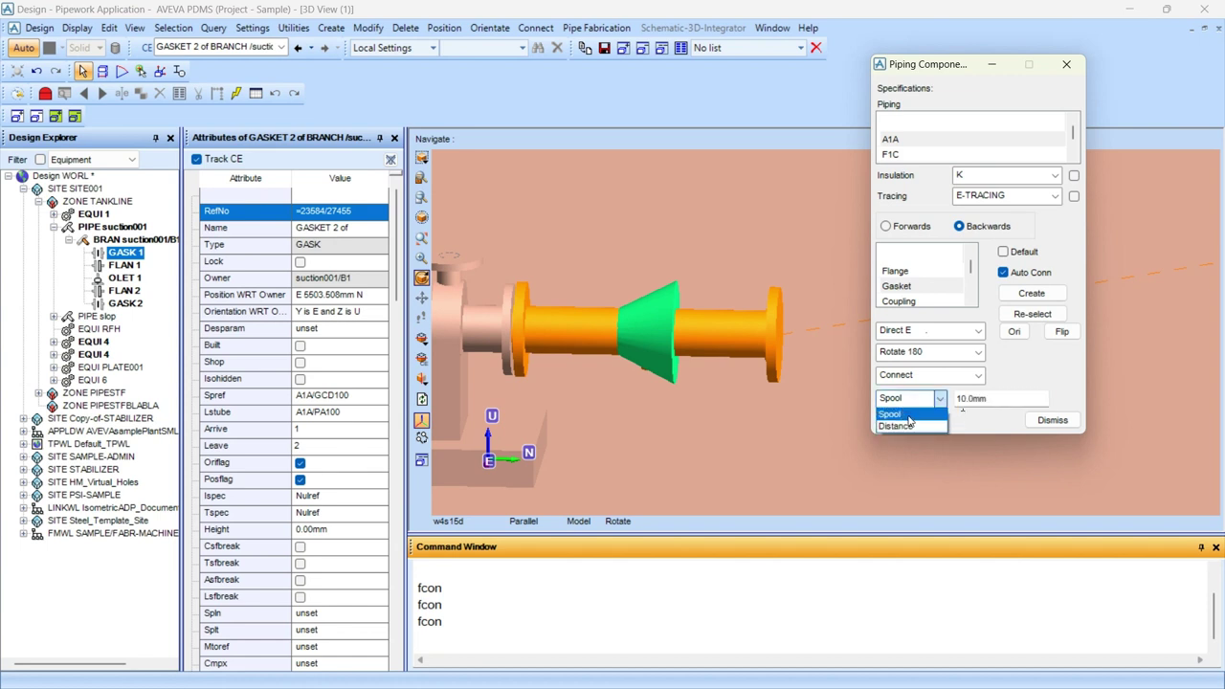
left_click(908, 417)
Create an SB piping component from spec A1A after the gasket.
left_click(909, 285)
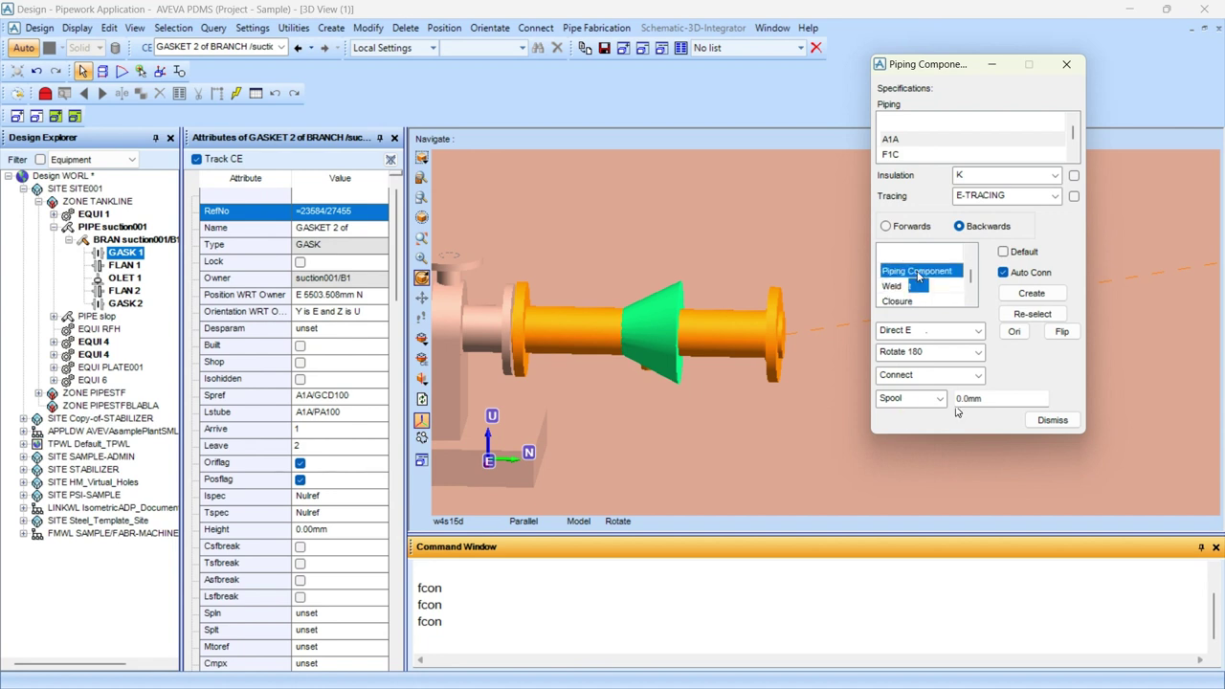
left_click(993, 292)
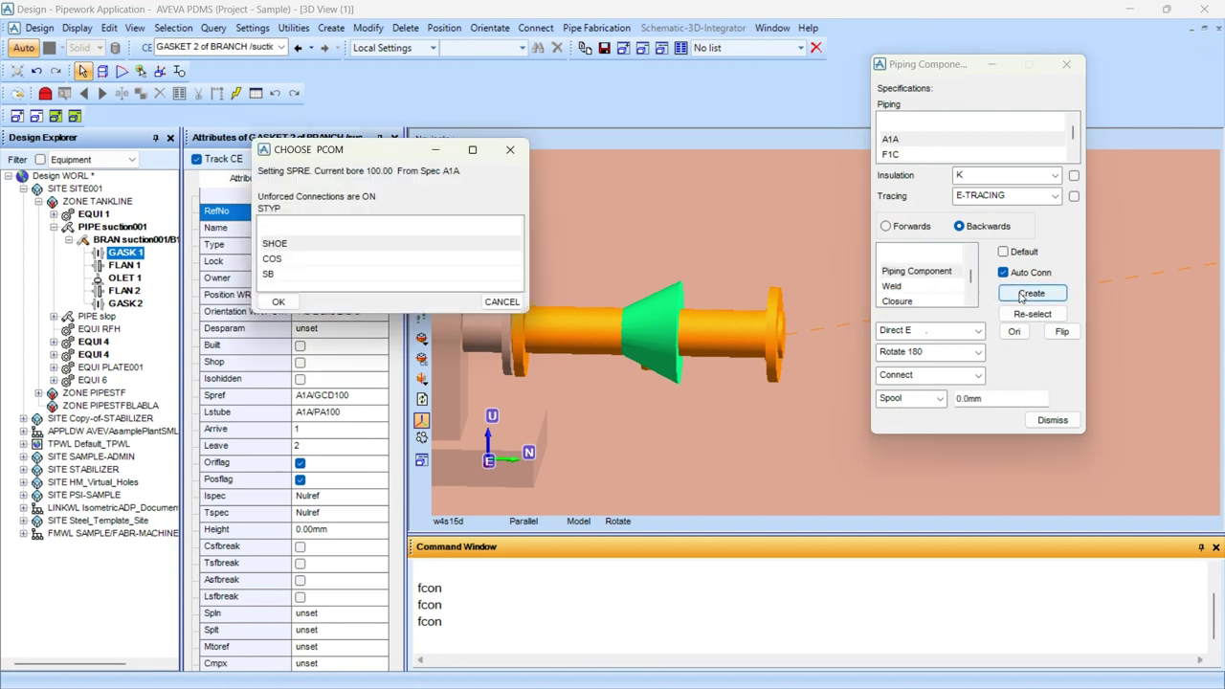
left_click(278, 274)
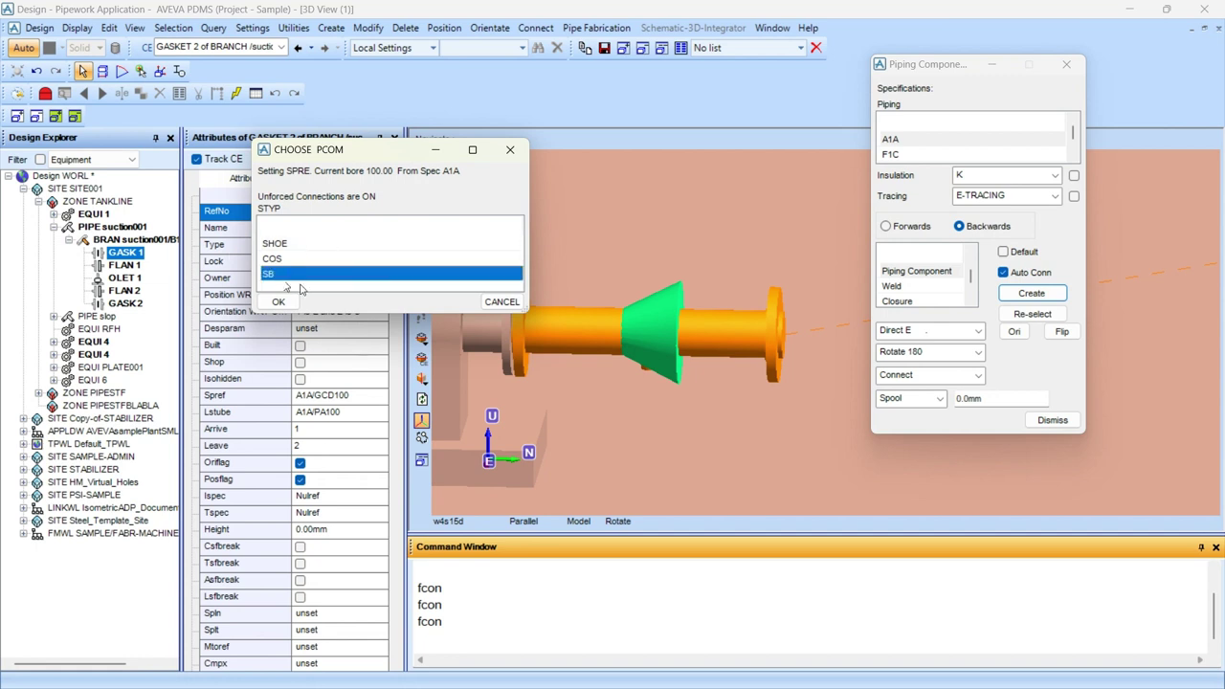
left_click(278, 303)
left_click(621, 377)
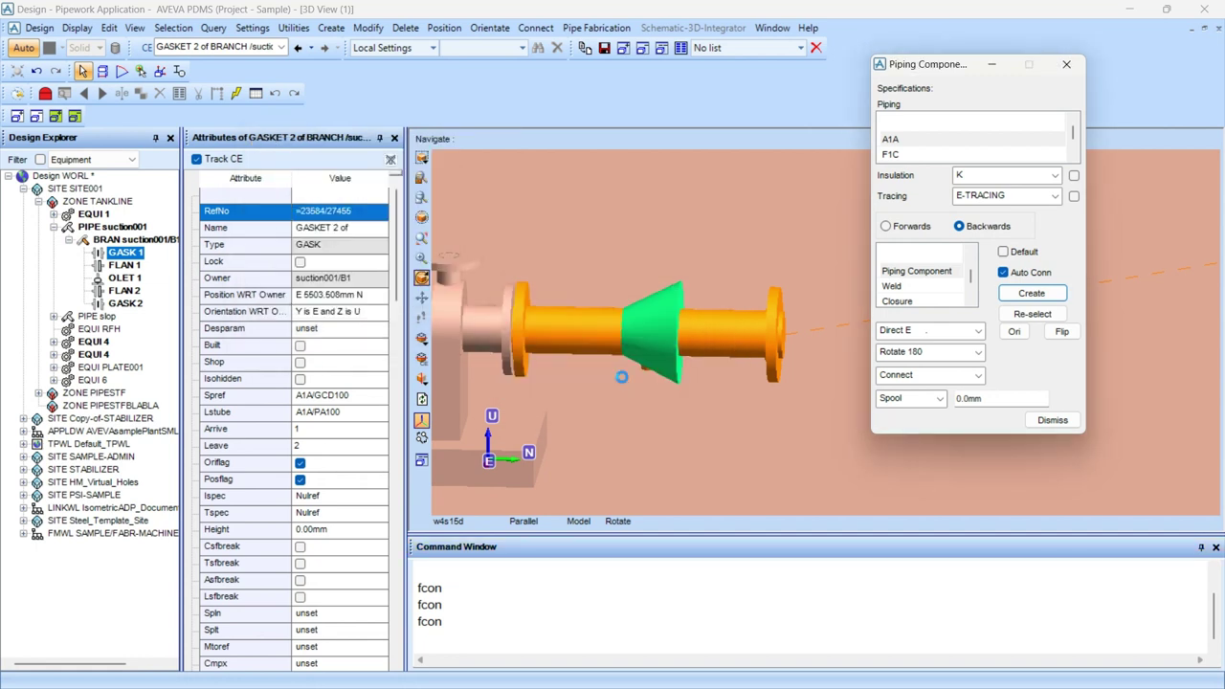
scroll(724, 369, "down", 2)
middle_click_drag(801, 351, 800, 347)
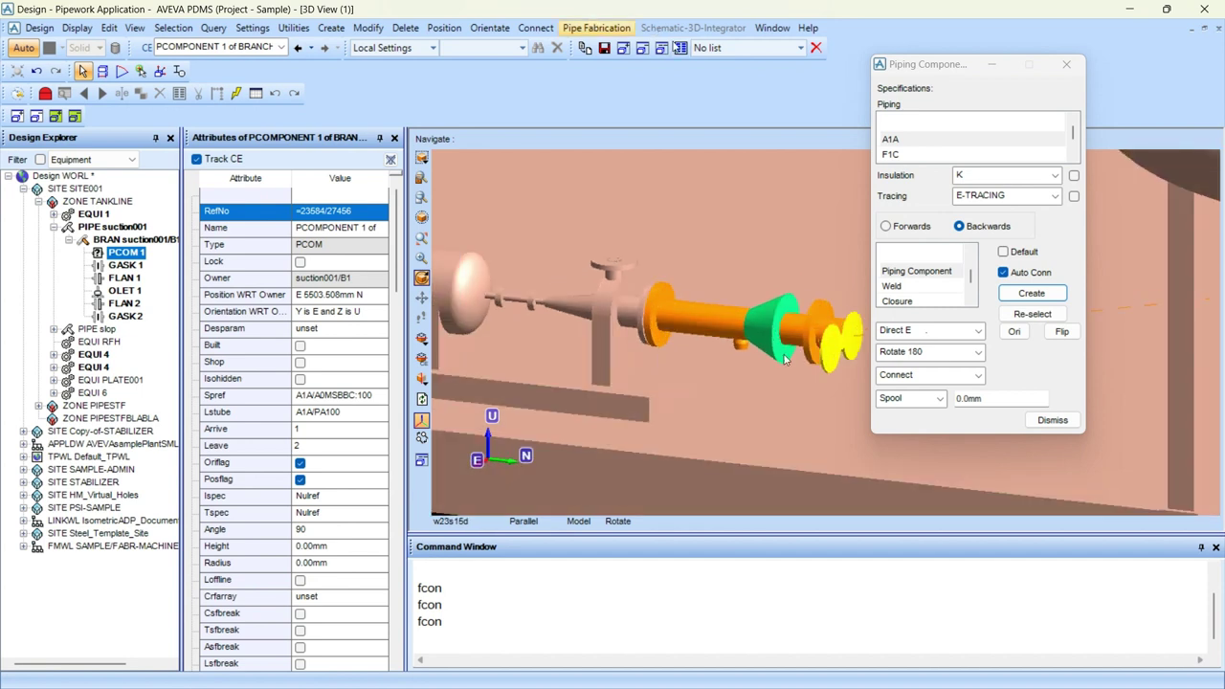
Delete the SB piping component and make the gasket at the open end of the branch the current element.
left_click(815, 47)
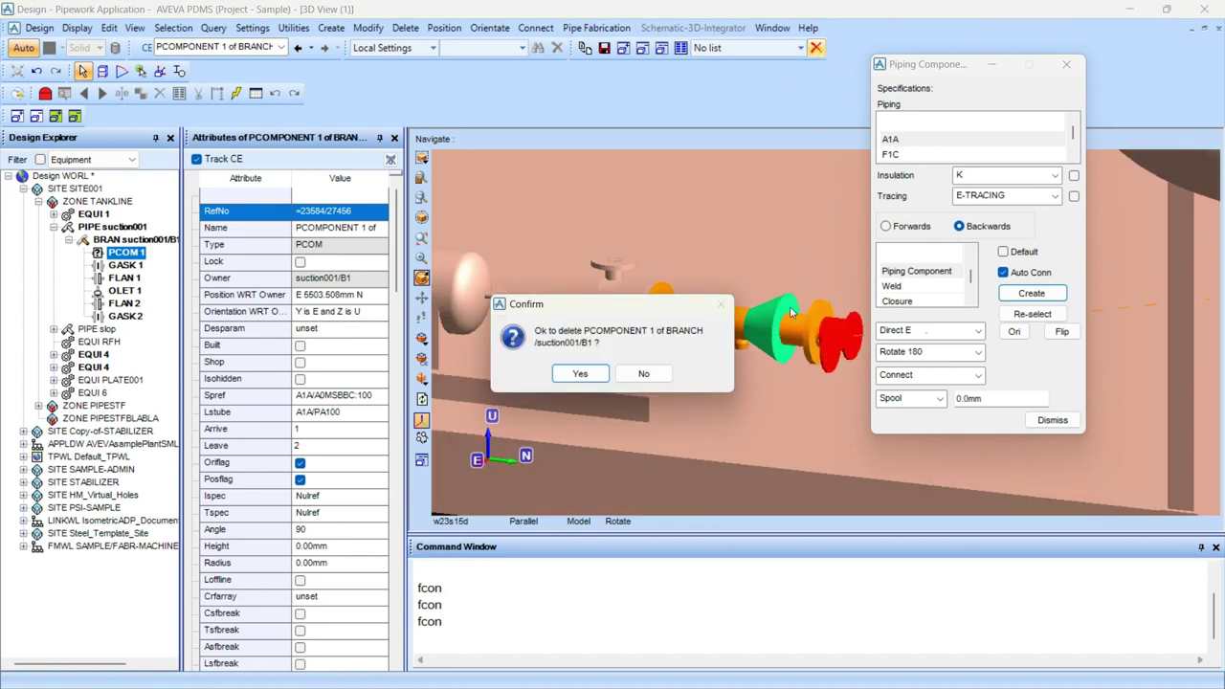
left_click(579, 373)
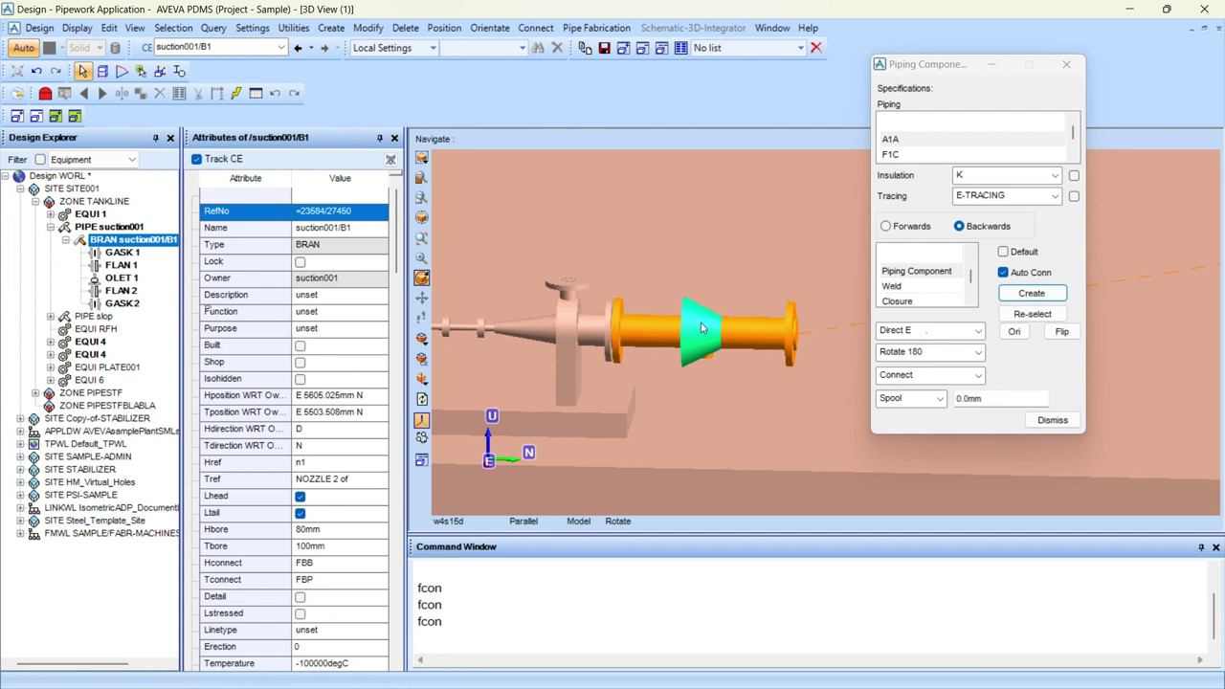
left_click(140, 254)
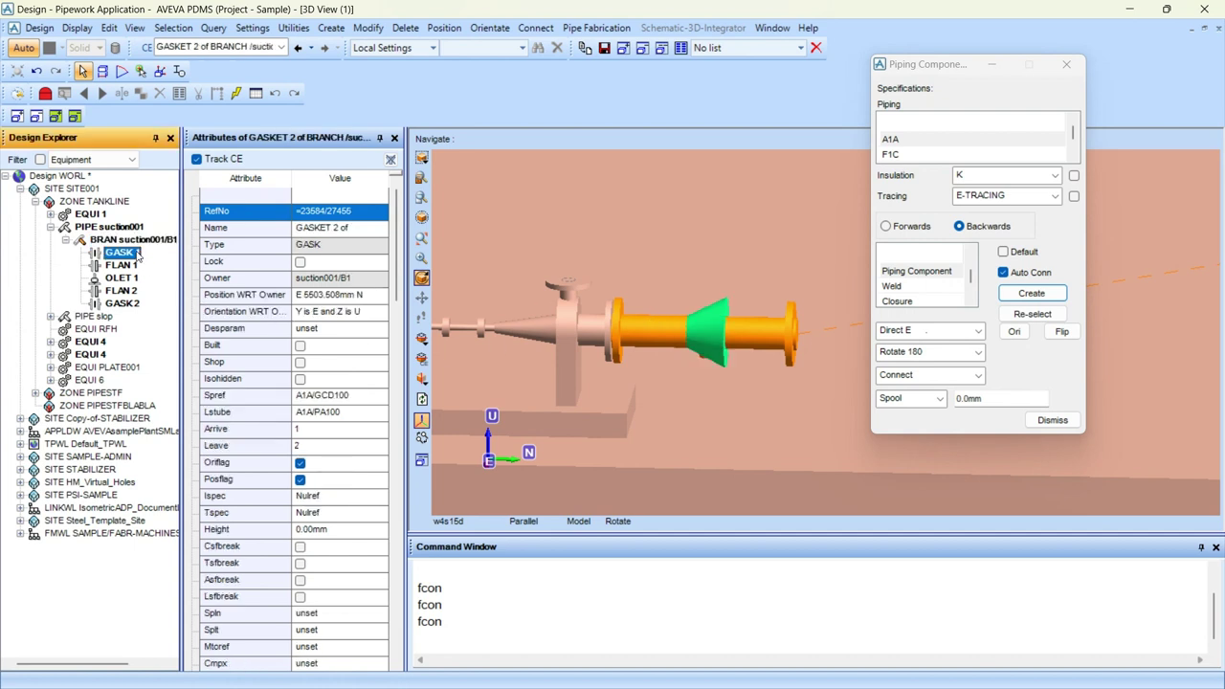
left_click(122, 265)
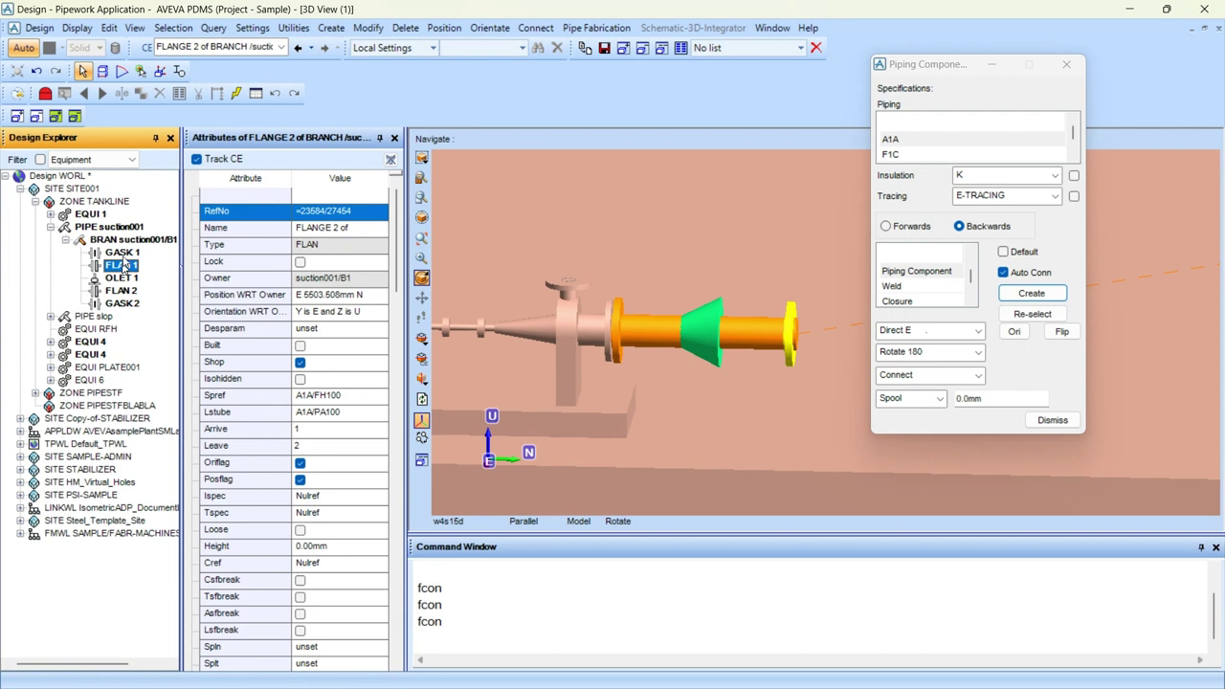
left_click(125, 254)
scroll(786, 339, "up", 3)
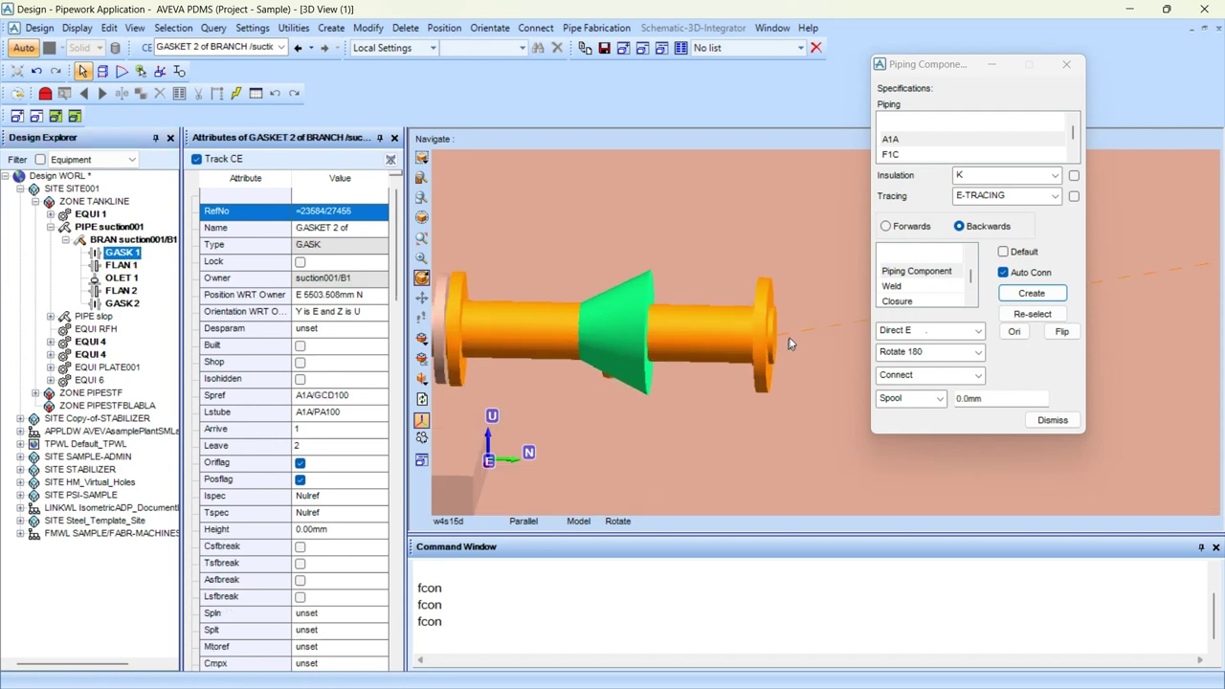
Check the typical pump P&ID in the browser for the components on the suction line, and return to PDMS.
mouse_move(417, 665)
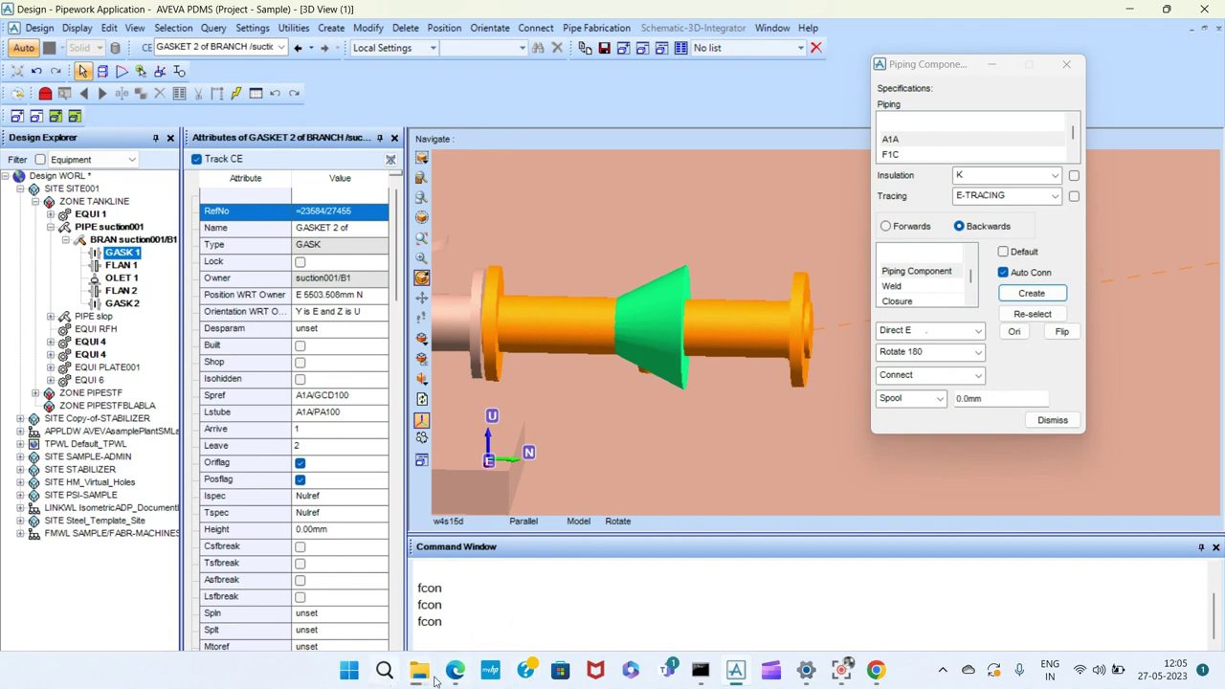
left_click(457, 675)
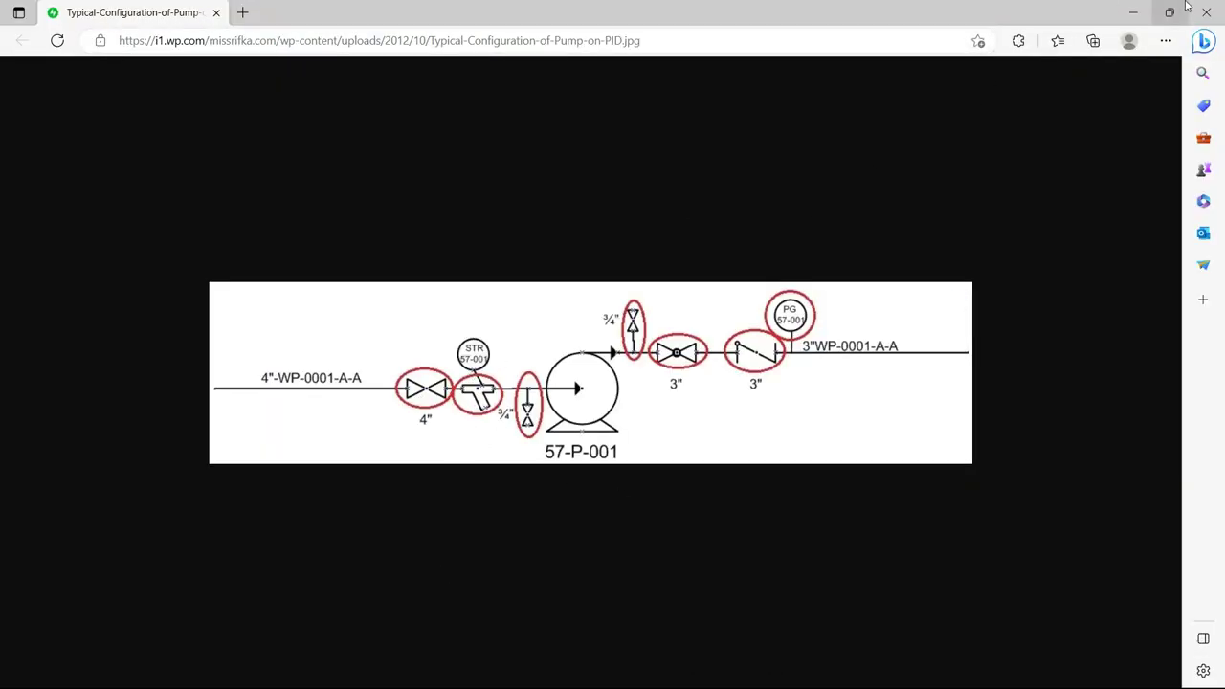
left_click(1133, 12)
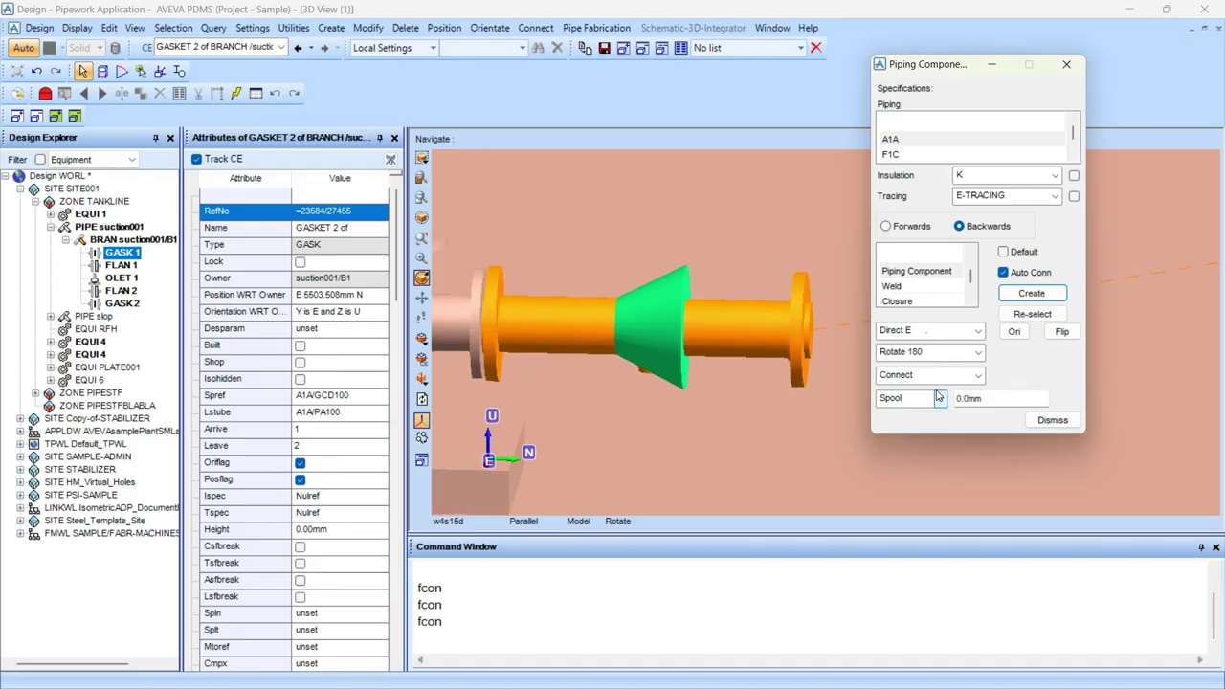
Create a GATE valve from spec A1A after the gasket at the open end of the suction branch.
middle_click_drag(723, 386, 804, 343)
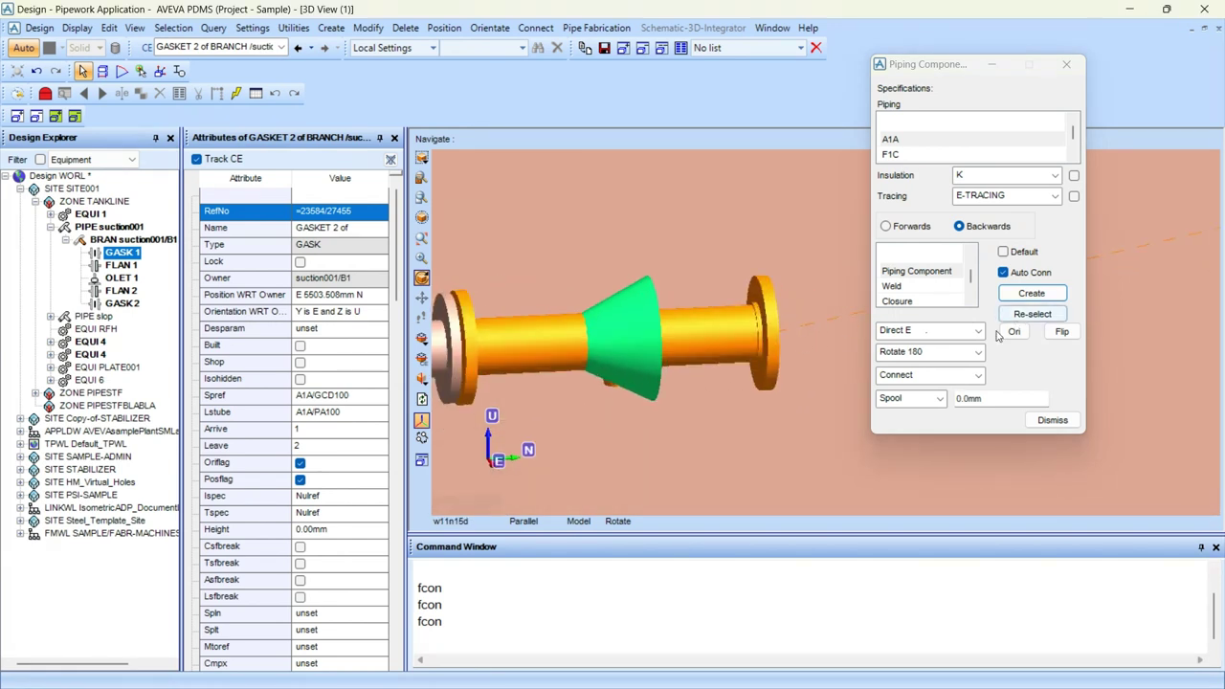
left_click(928, 289)
scroll(928, 288, "down", 1)
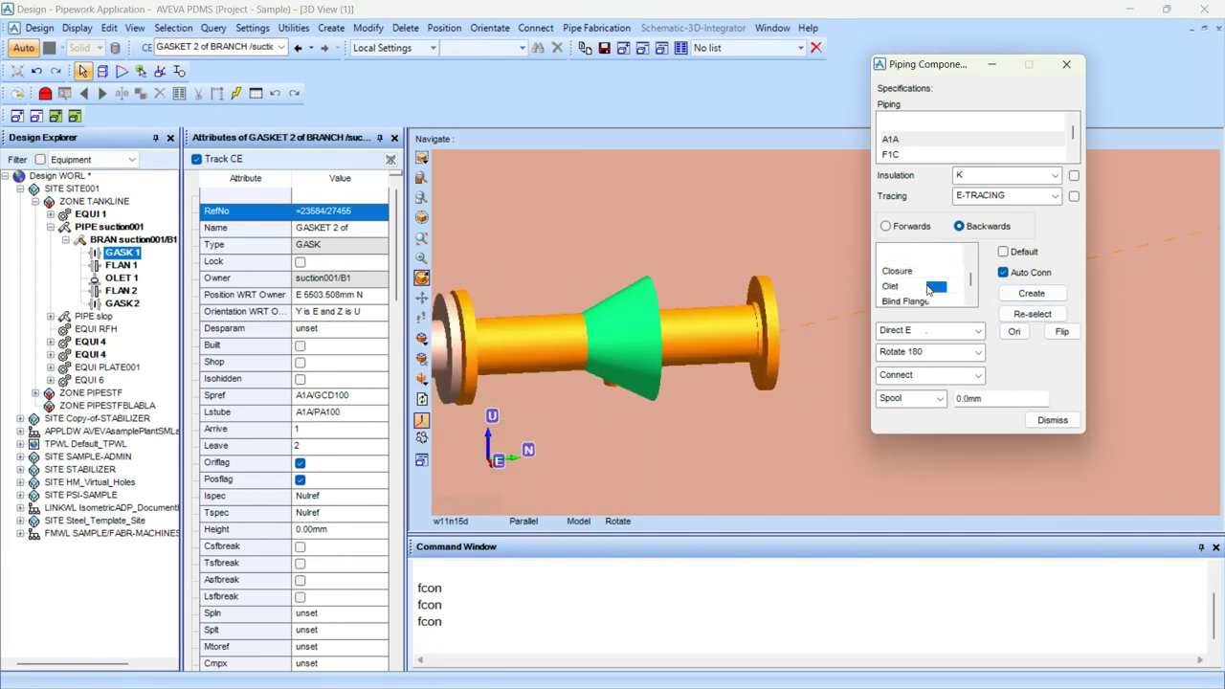
scroll(926, 287, "up", 1)
left_click(127, 264)
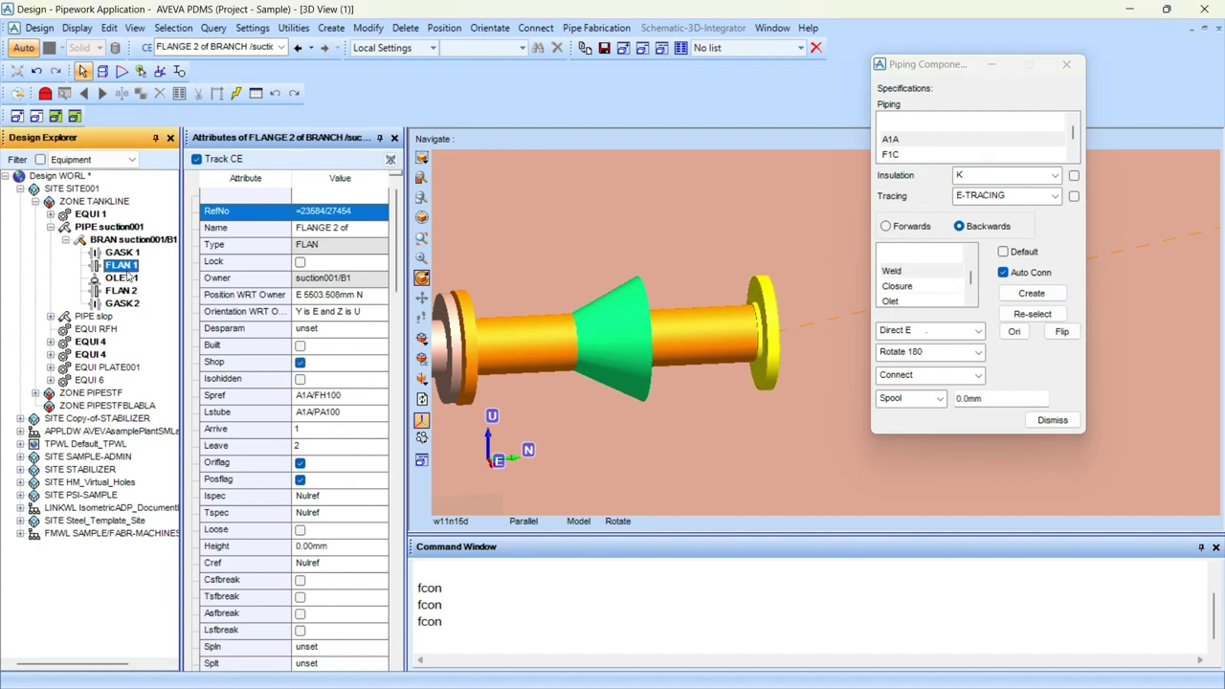
left_click(123, 253)
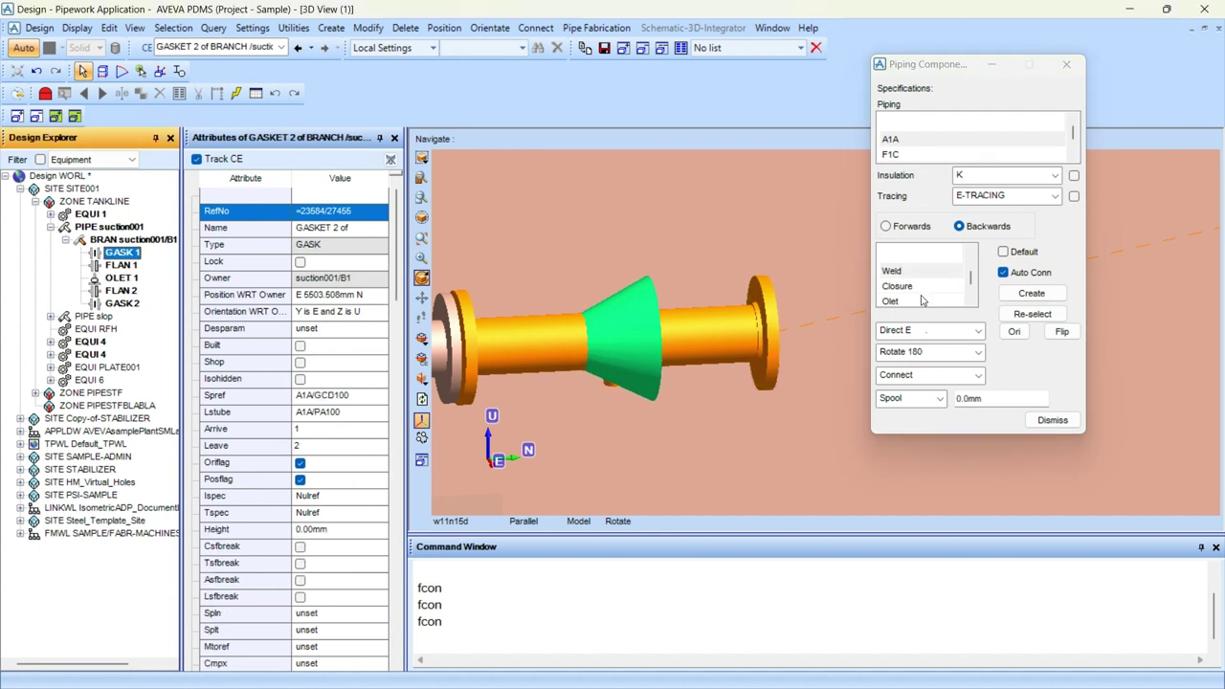
left_click(916, 300)
scroll(921, 285, "down", 1)
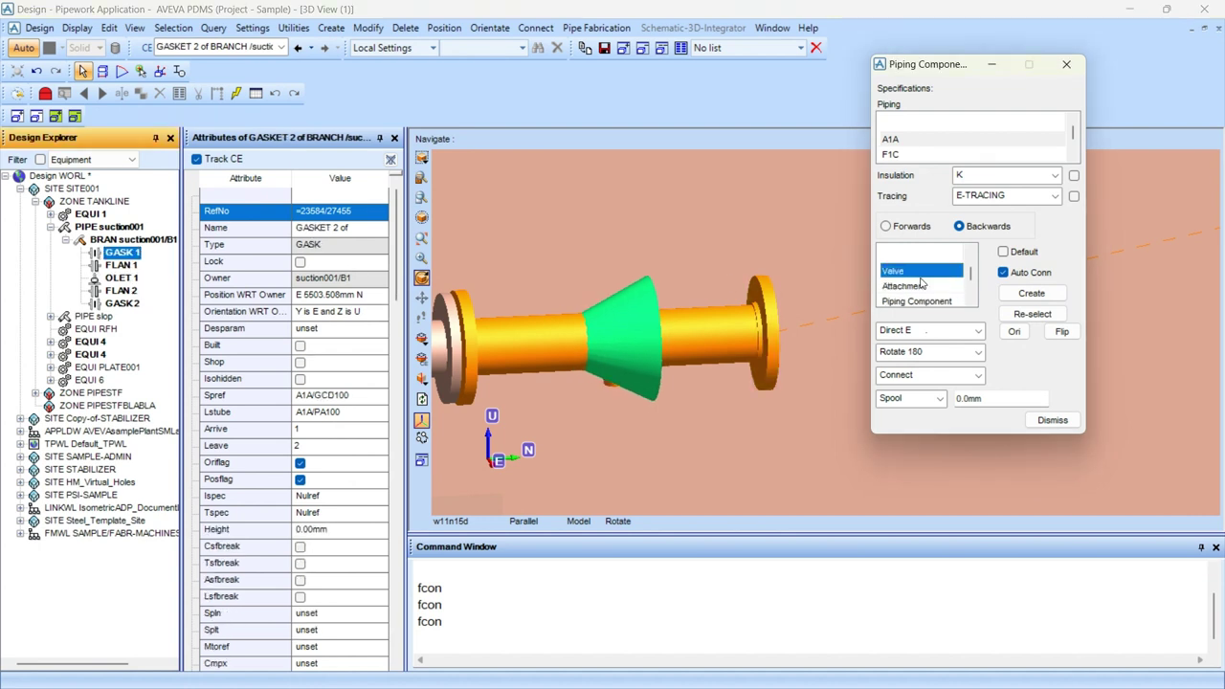
left_click(1031, 293)
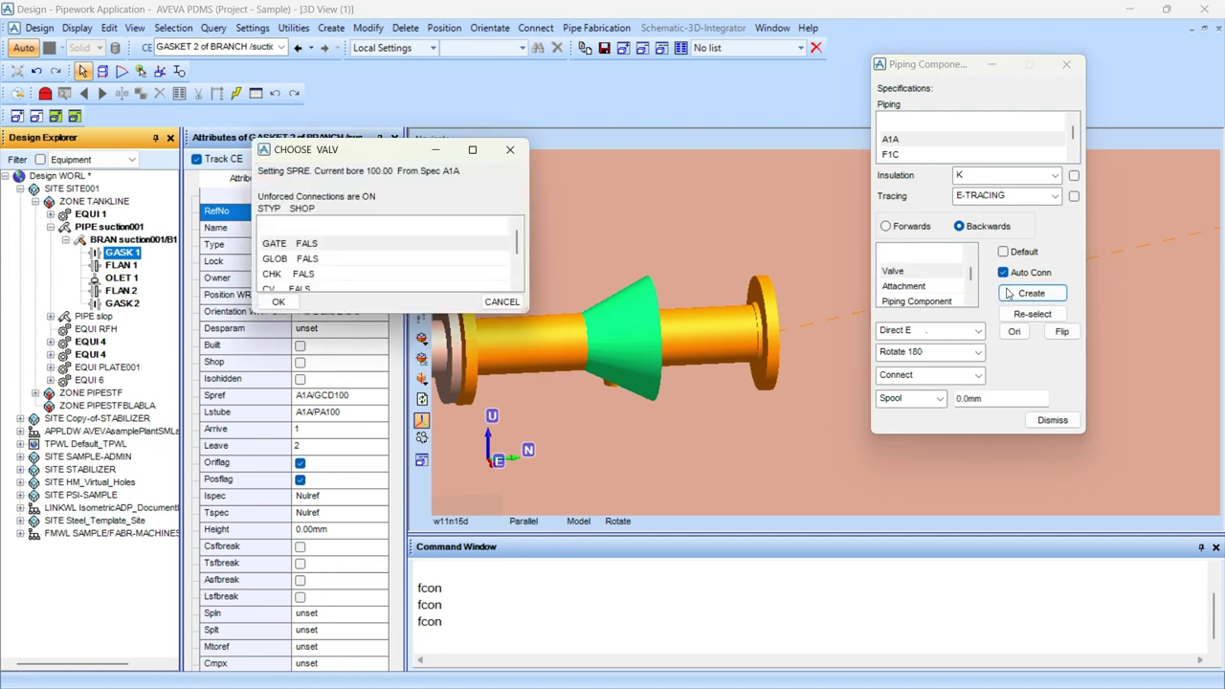
scroll(292, 250, "down", 3)
scroll(307, 276, "up", 3)
left_click(307, 245)
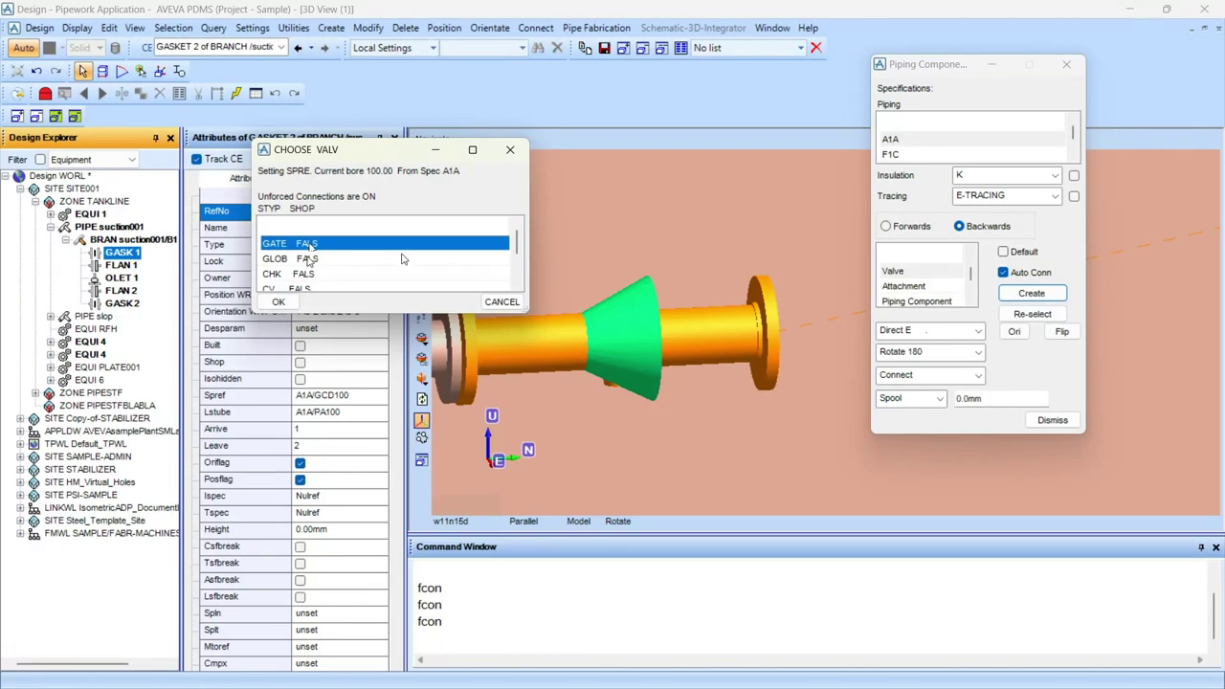
left_click(290, 302)
left_click(612, 378)
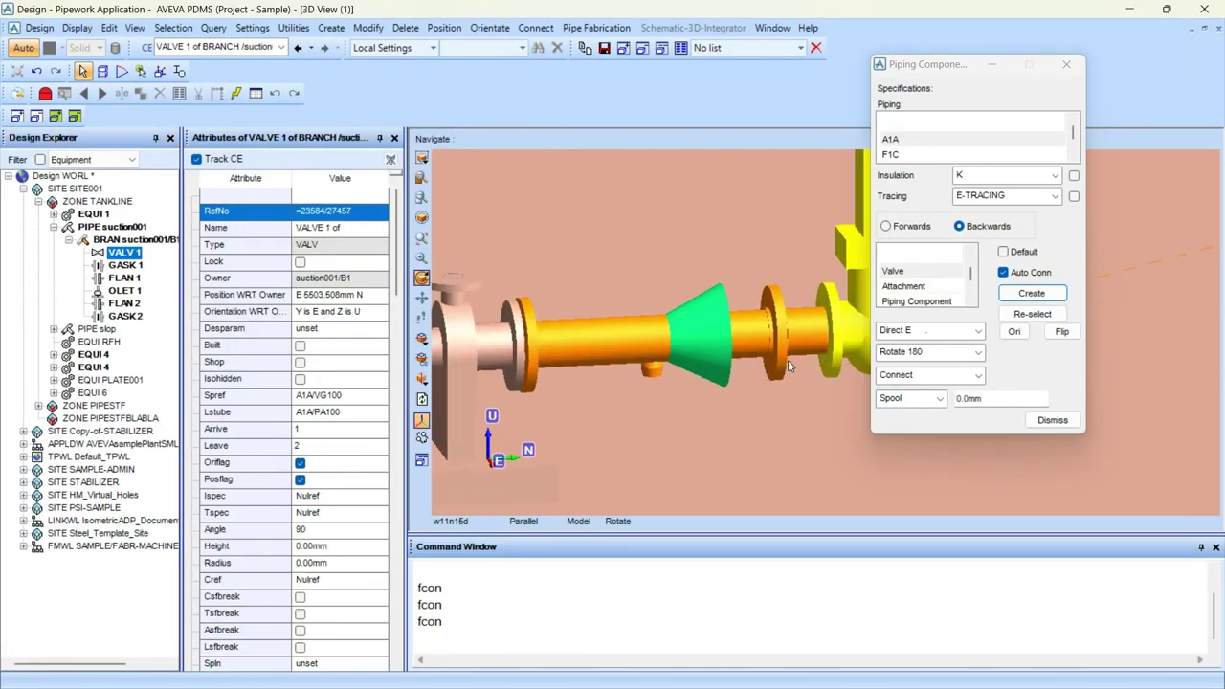
Force-connect the gate valve to the gasket with the fcon command.
middle_click(862, 333)
middle_click(861, 334)
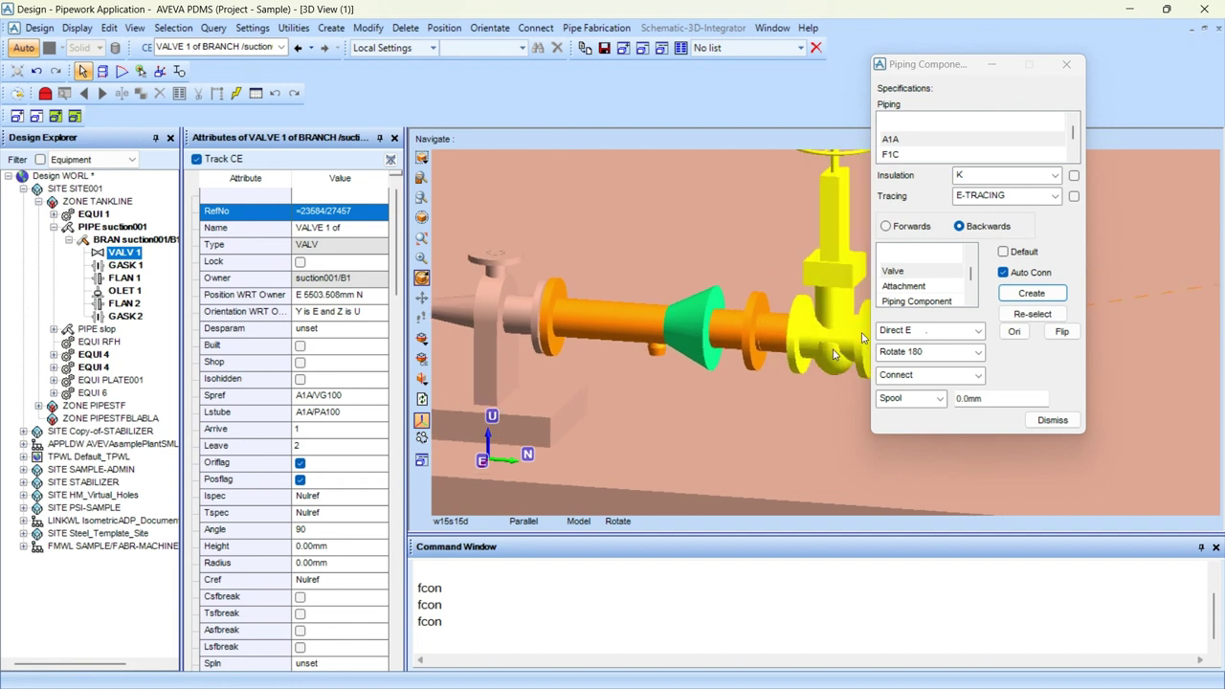
middle_click_drag(831, 349, 840, 349)
scroll(839, 349, "down", 2)
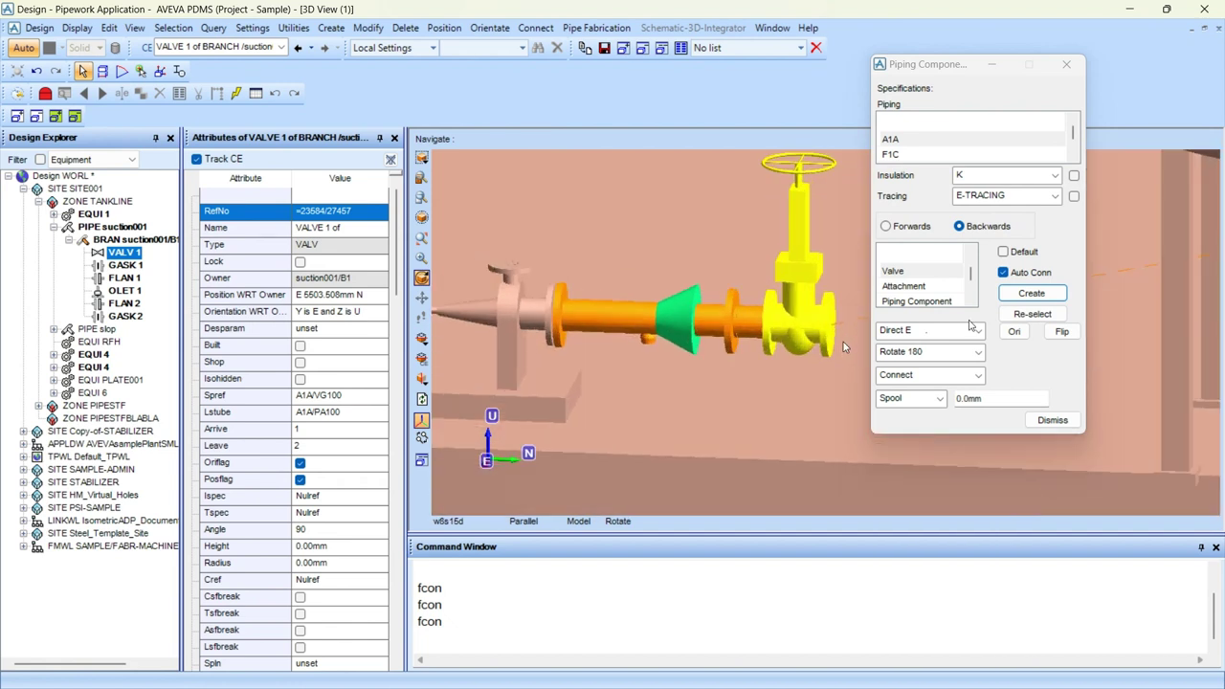
left_click_drag(446, 605, 381, 603)
key("Return")
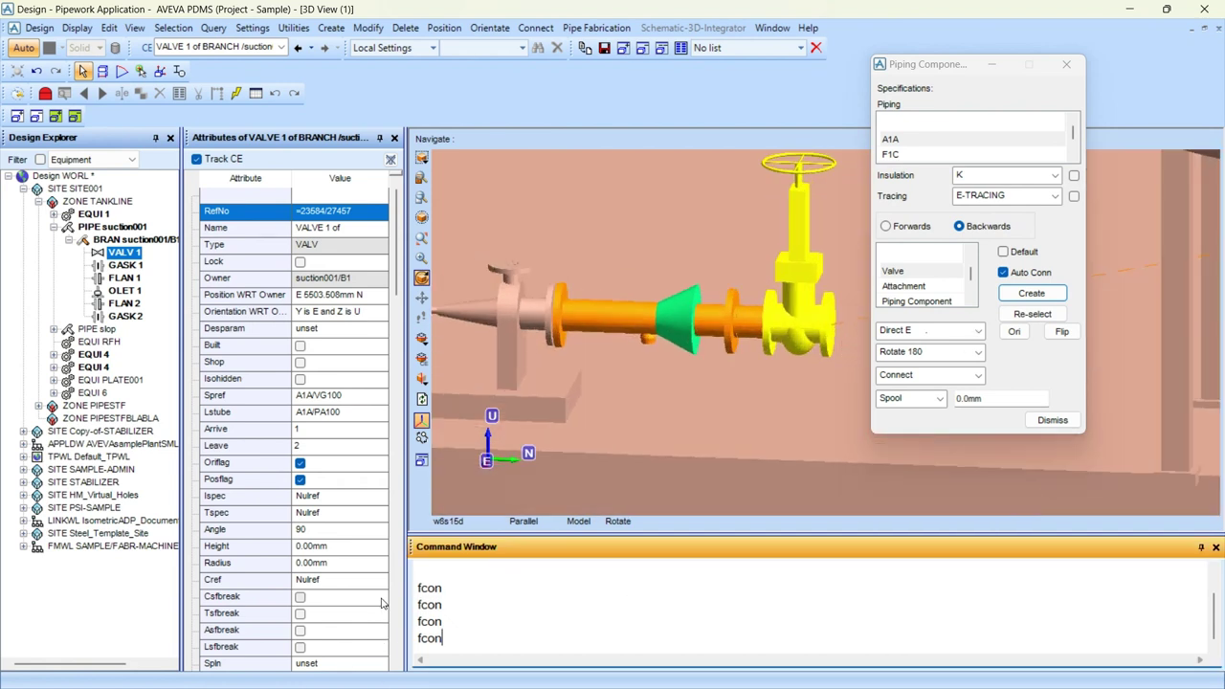
key("Return")
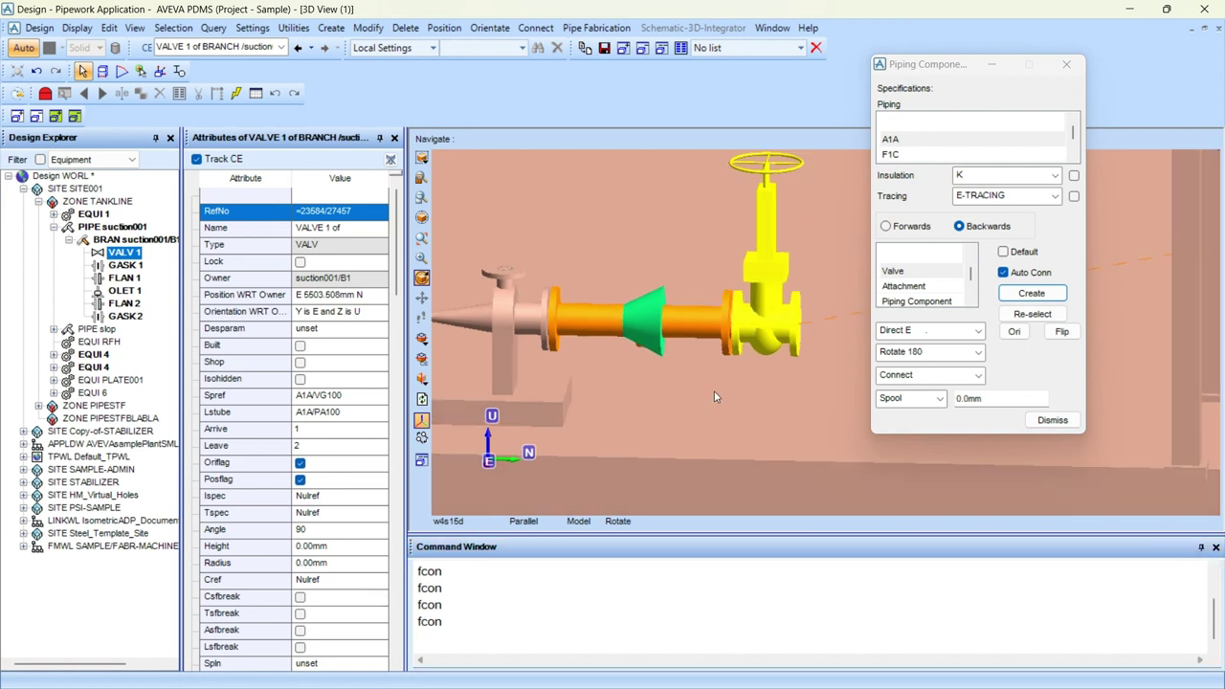
Create a GA gasket from spec A1A after the gate valve at the open end of the suction branch.
scroll(740, 374, "down", 3)
scroll(739, 371, "up", 5)
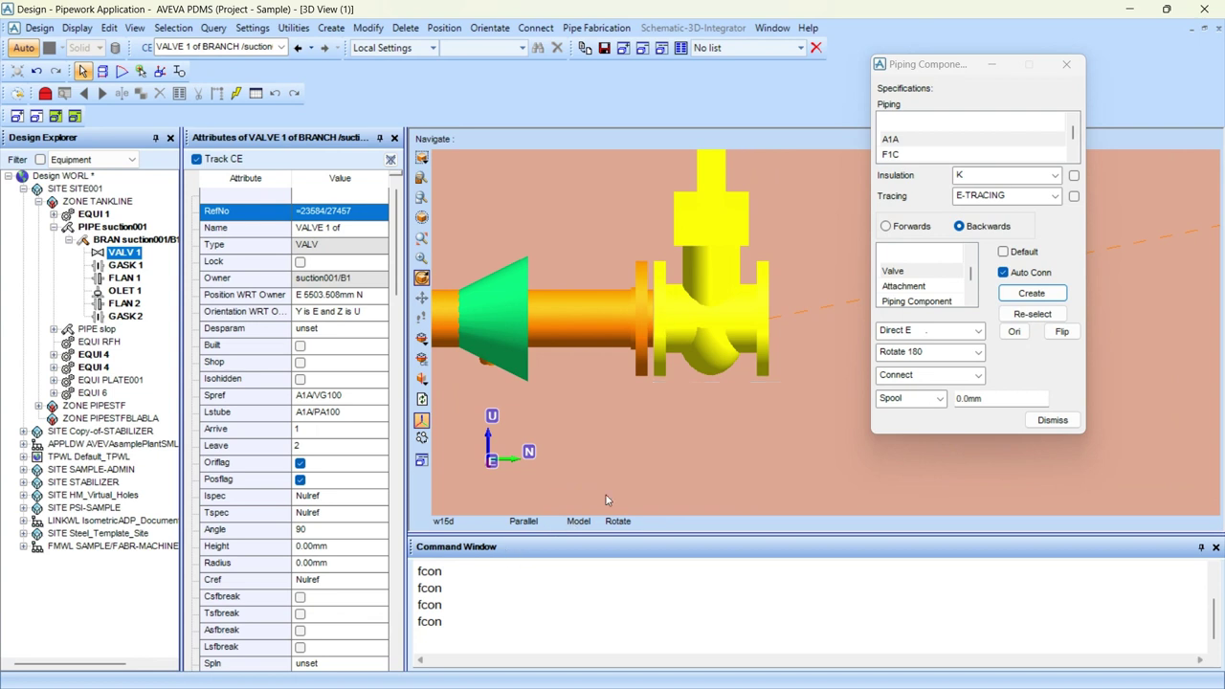
scroll(700, 373, "down", 3)
left_click(913, 288)
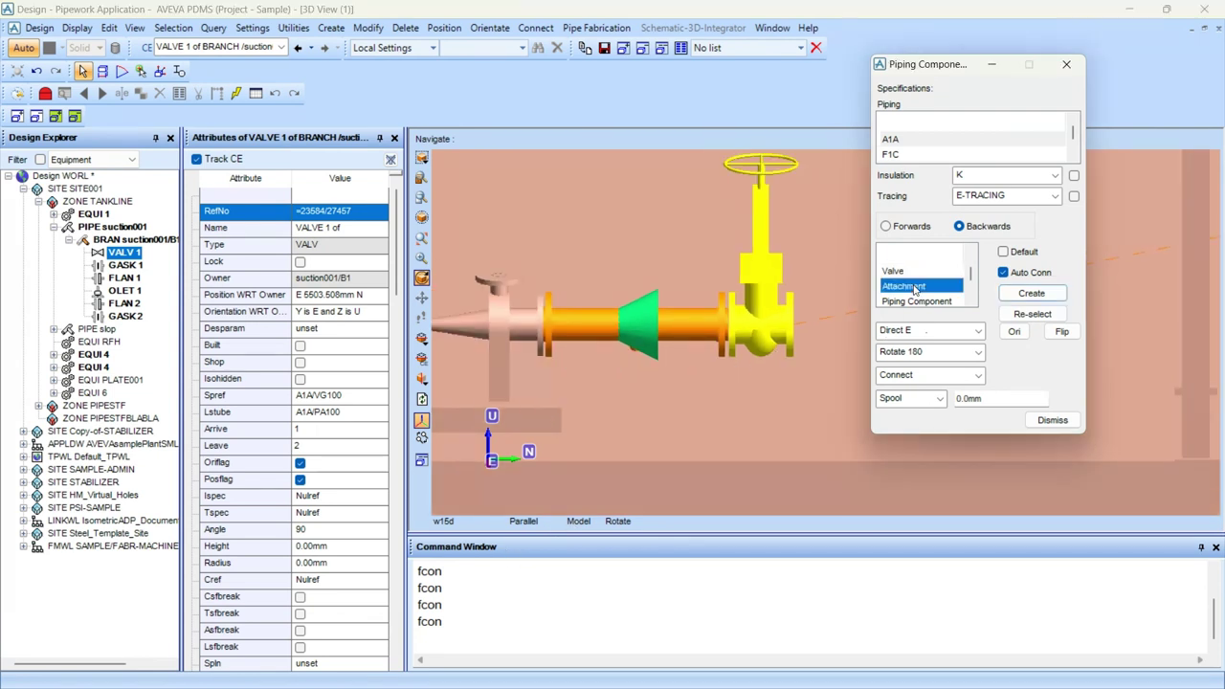
key("g")
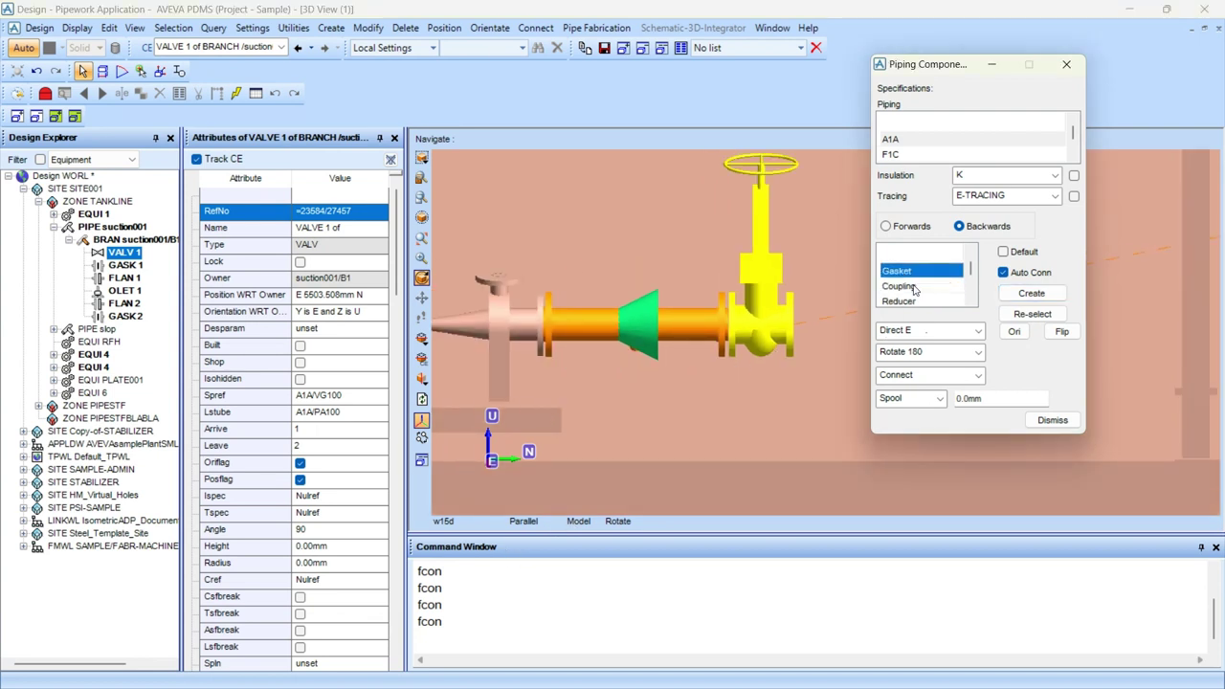
left_click(1031, 293)
left_click(304, 260)
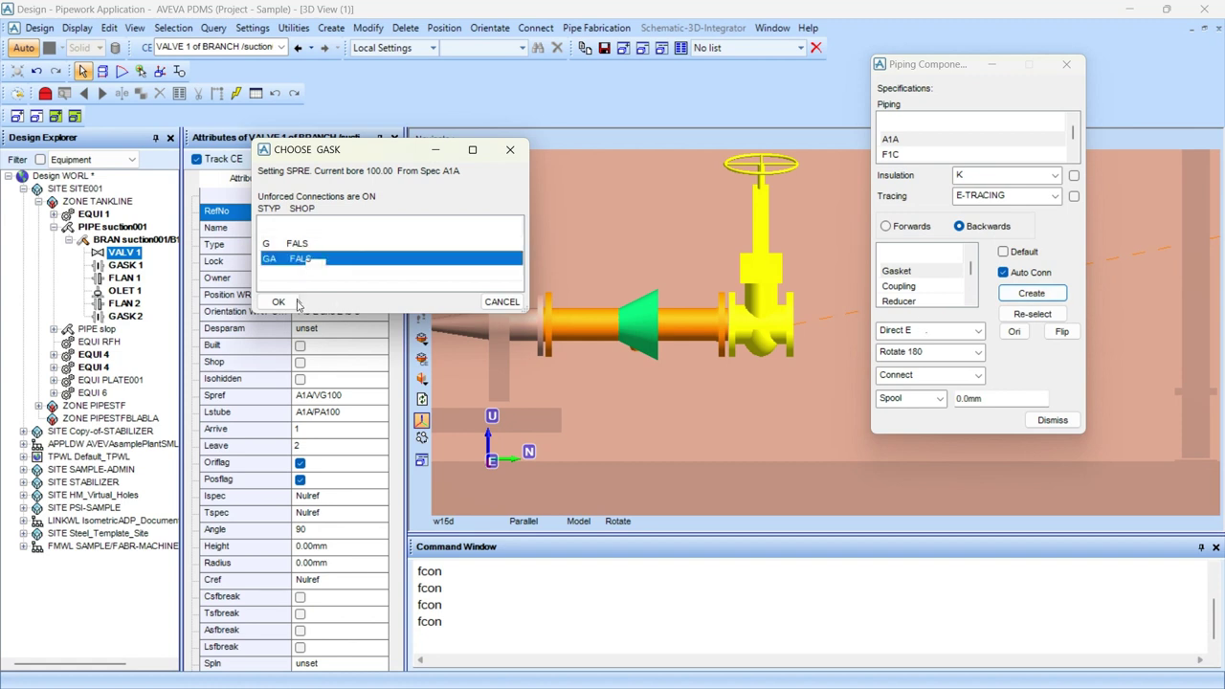
left_click(277, 301)
left_click(613, 379)
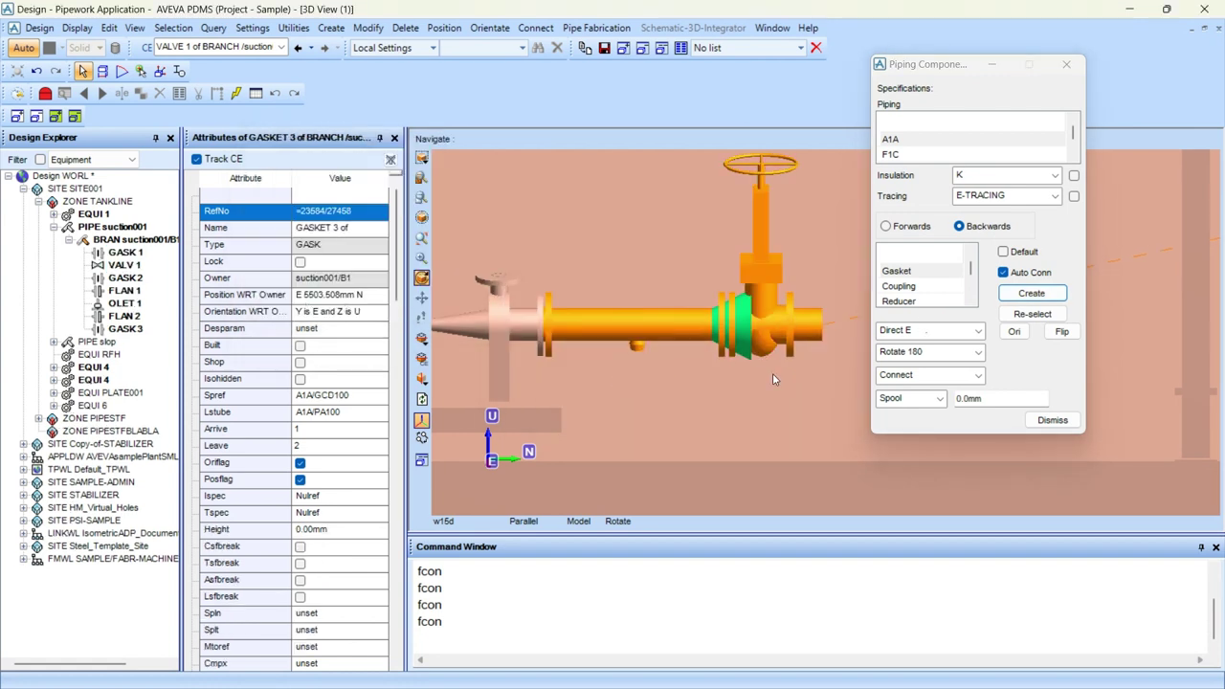
Force-connect the new gasket to the gate valve with the fcon command.
left_click(462, 600)
key("Return")
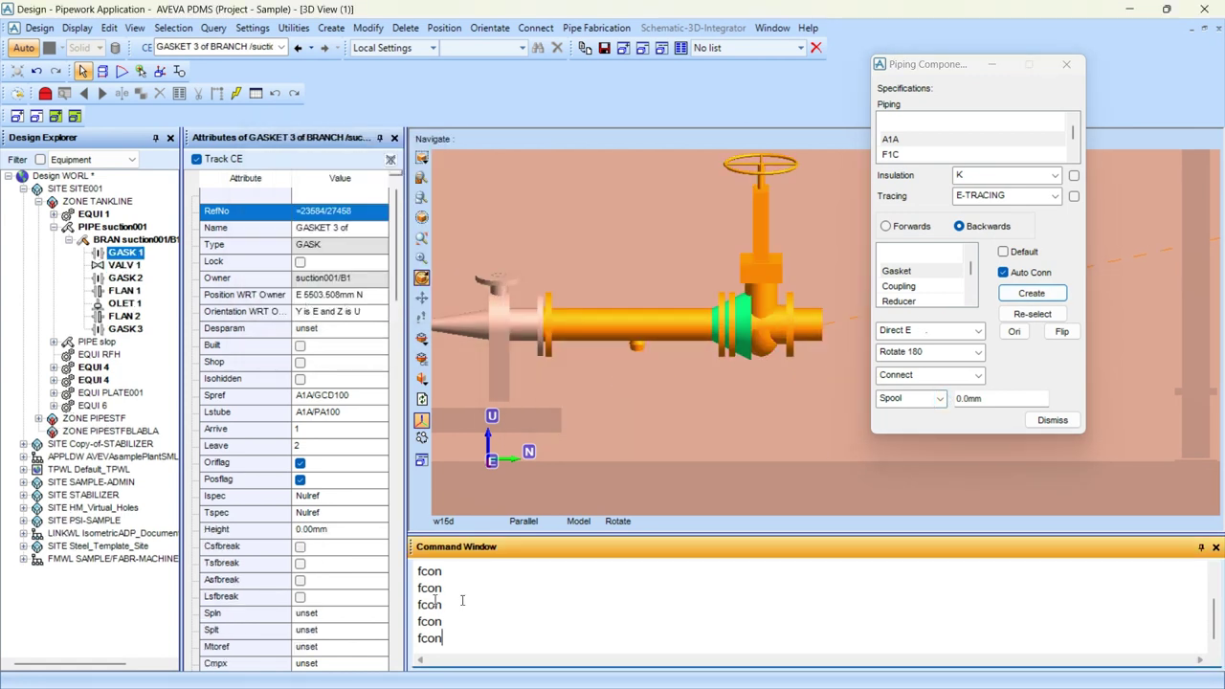
key("Return")
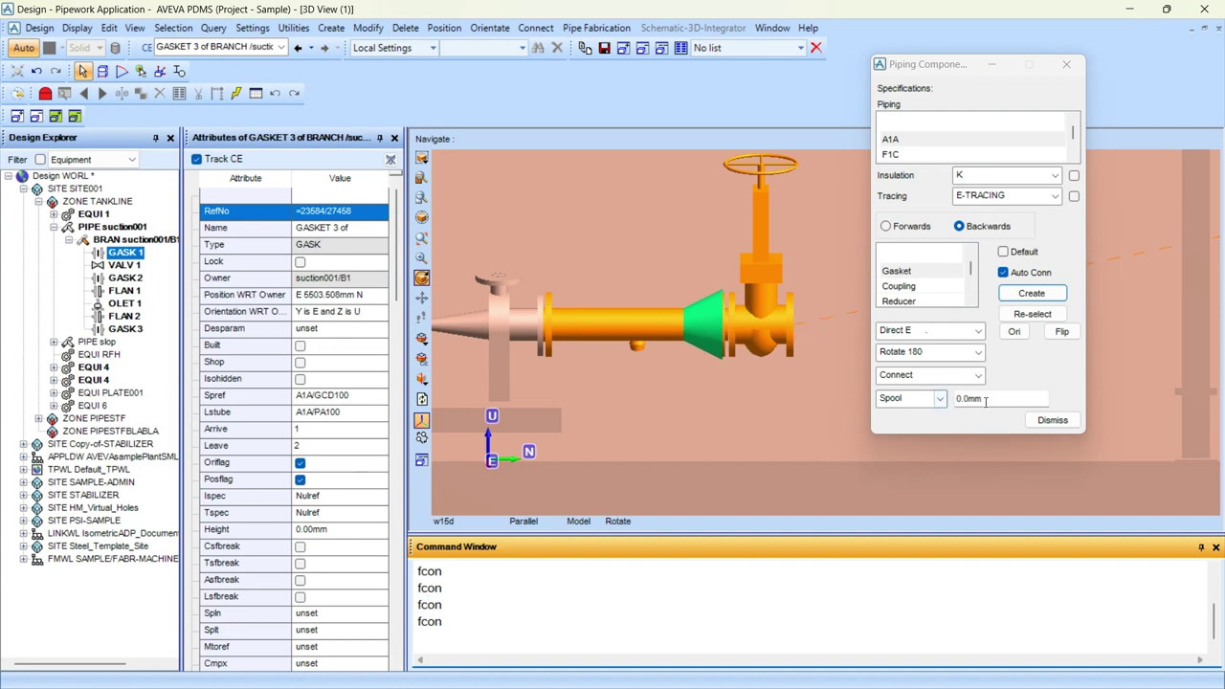
Apply a 10 mm spool to the gasket after the gate valve.
left_click(986, 401)
type("10")
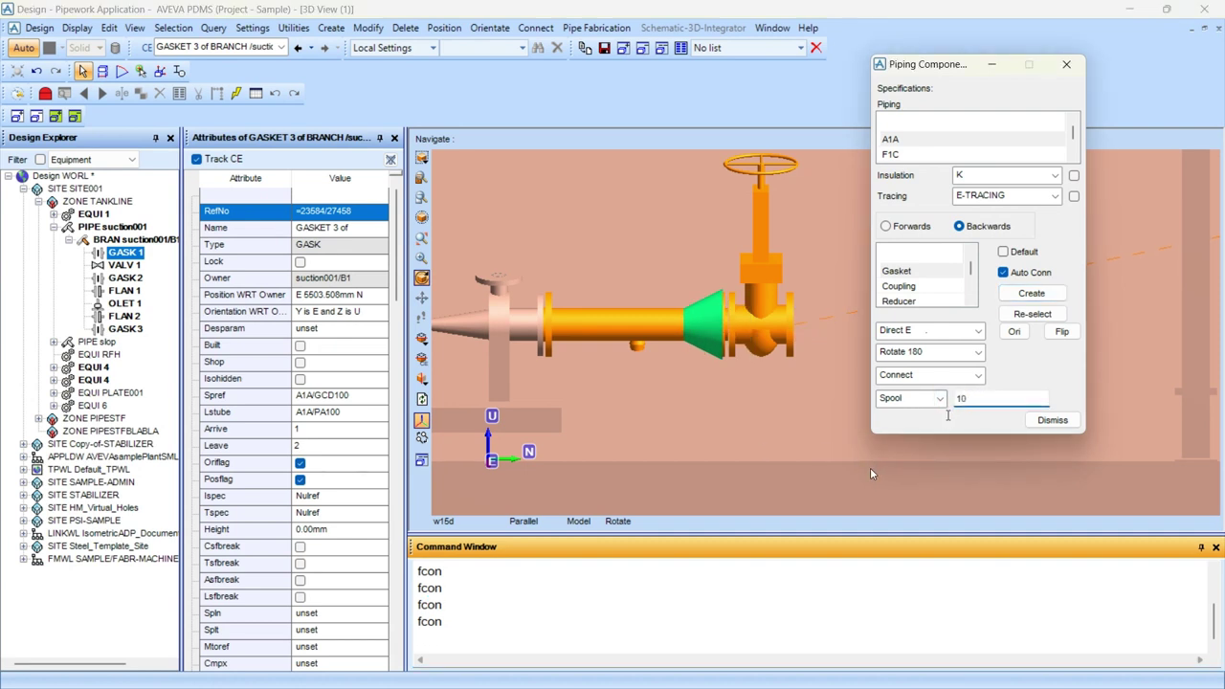
left_click(914, 400)
left_click(907, 417)
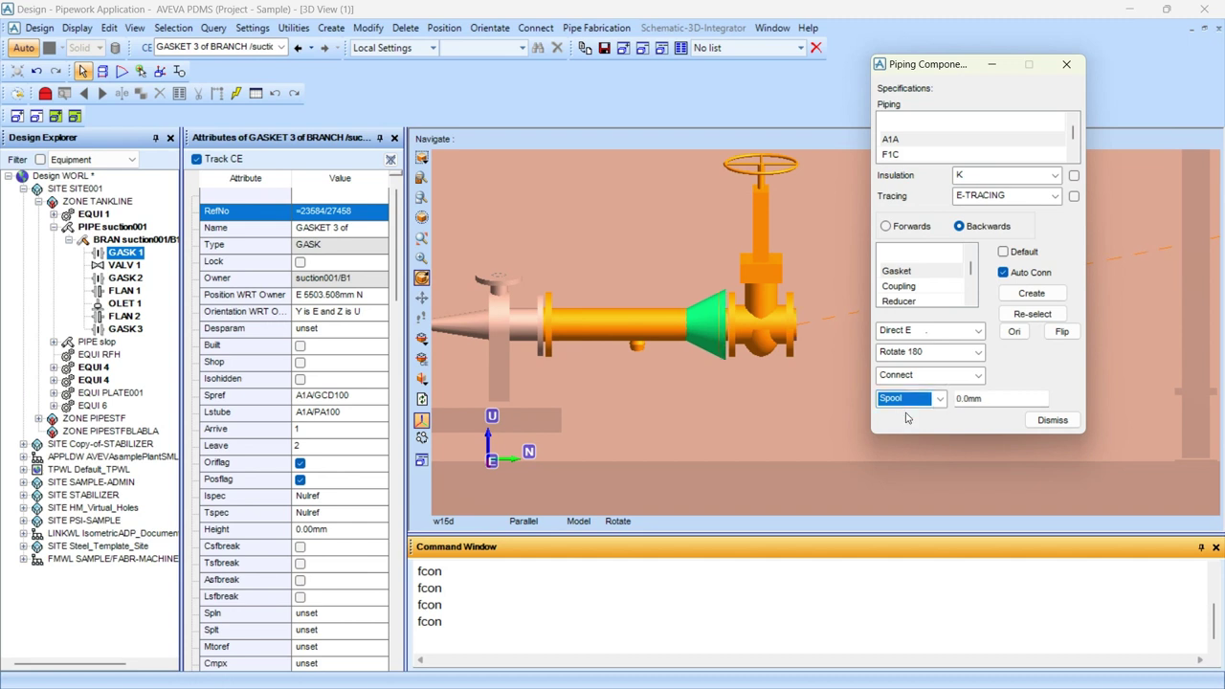
Create a type F flange from spec A1A after the gasket and force-connect it with the fcon command.
left_click(911, 272)
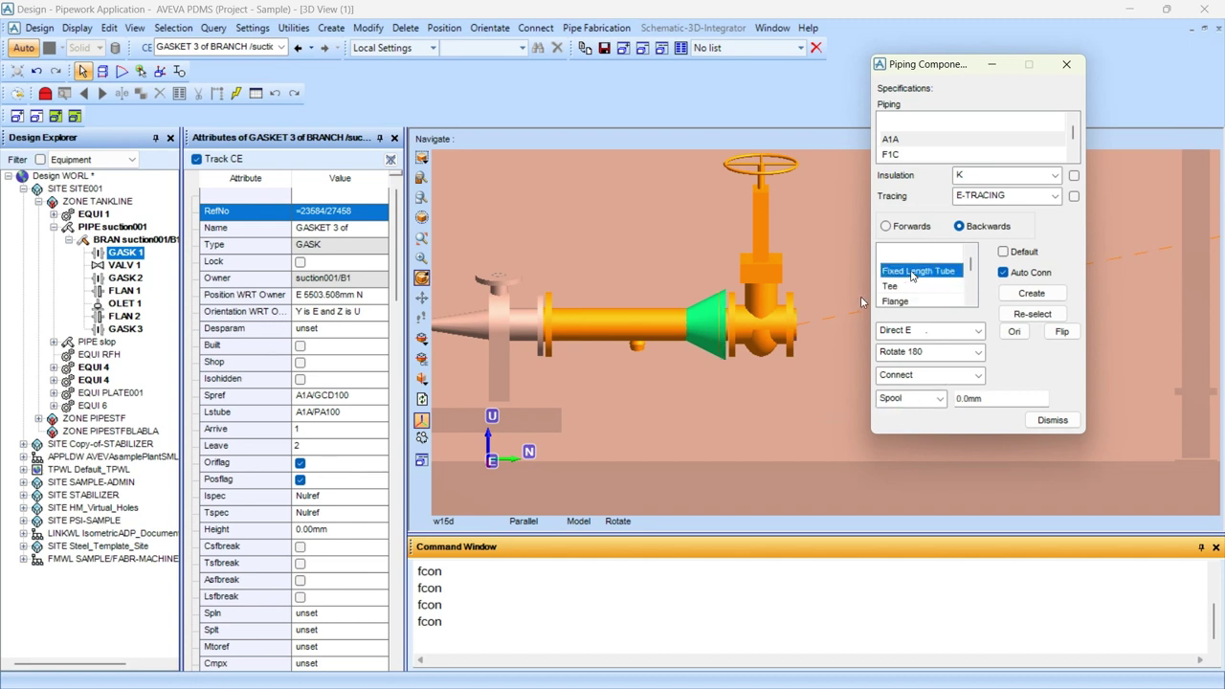
left_click(895, 301)
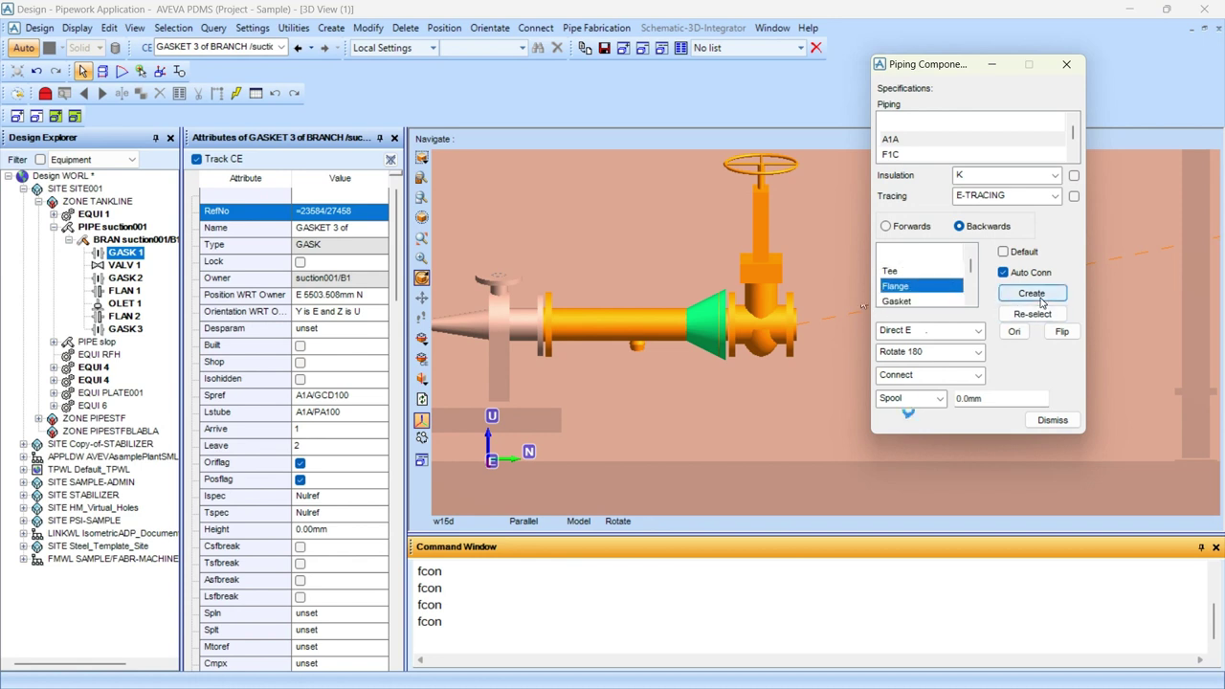
left_click(1032, 293)
left_click(304, 244)
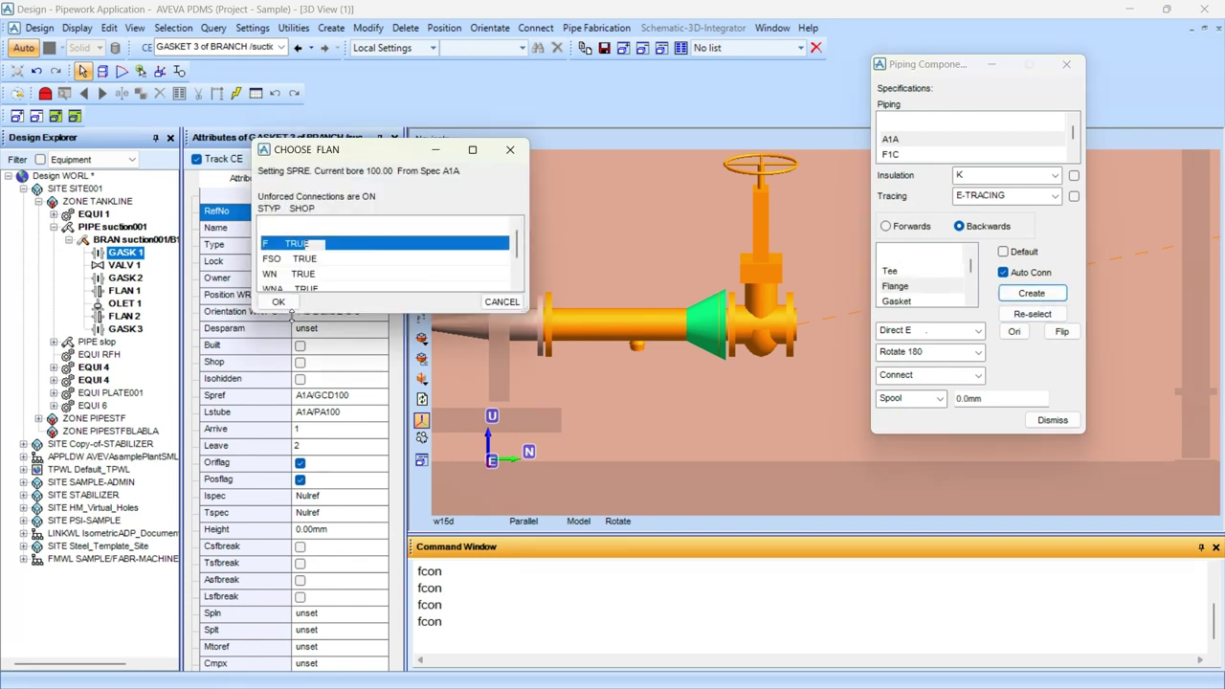
left_click(278, 301)
left_click(609, 379)
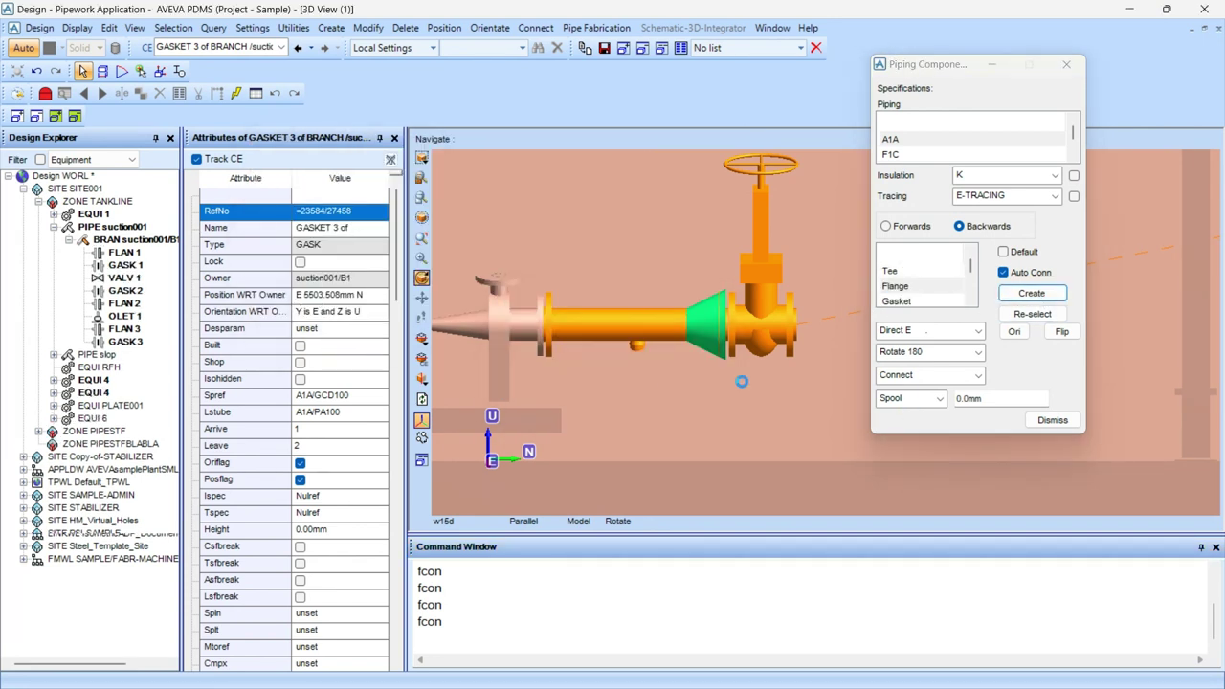
left_click(495, 579)
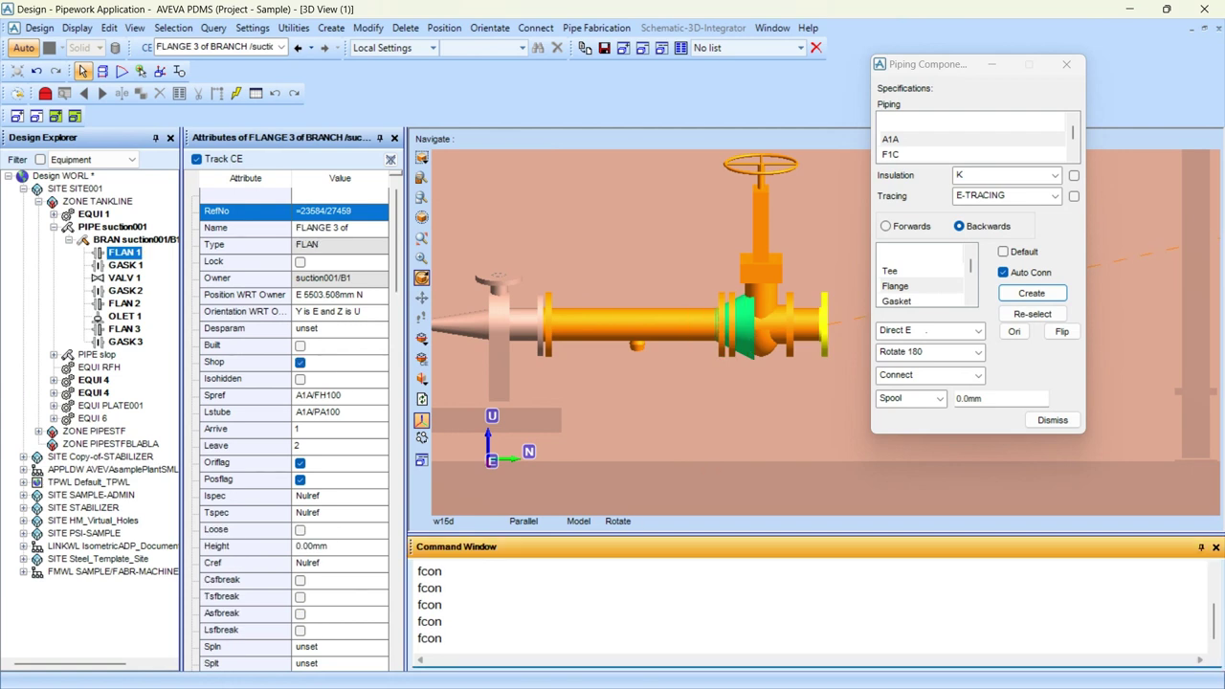
key("Return")
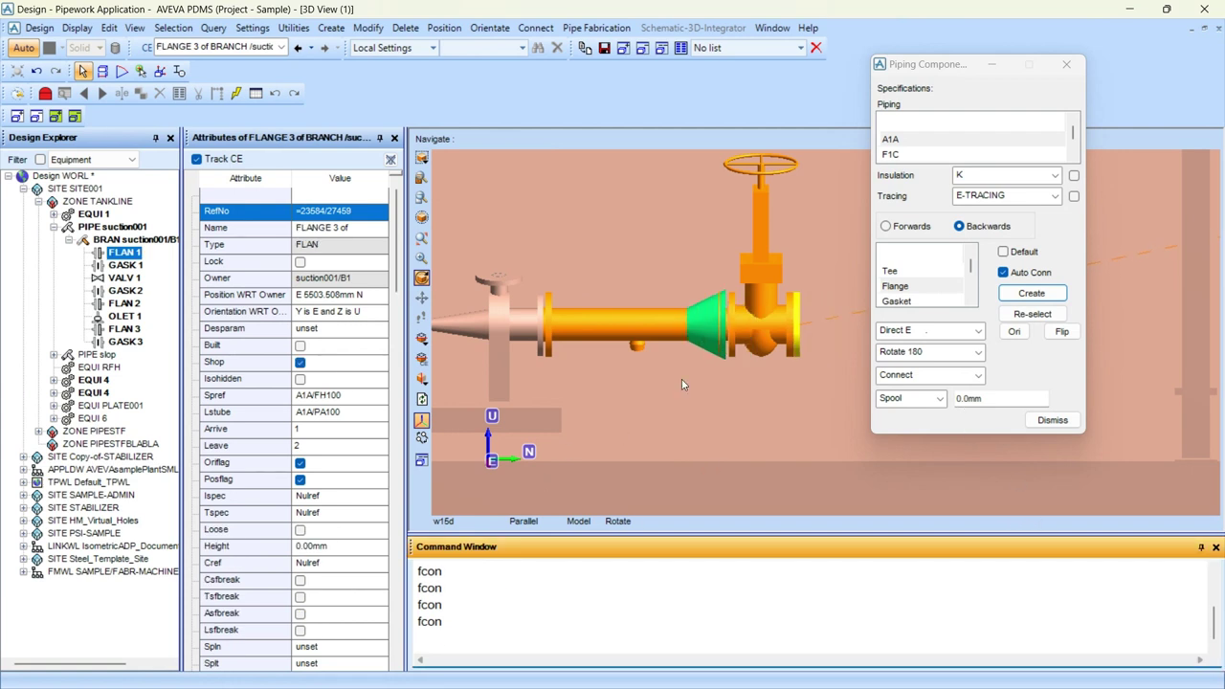
Apply a 10 mm spool to the flange at the open end of the suction branch.
scroll(828, 334, "up", 5)
left_click_drag(1018, 404, 962, 398)
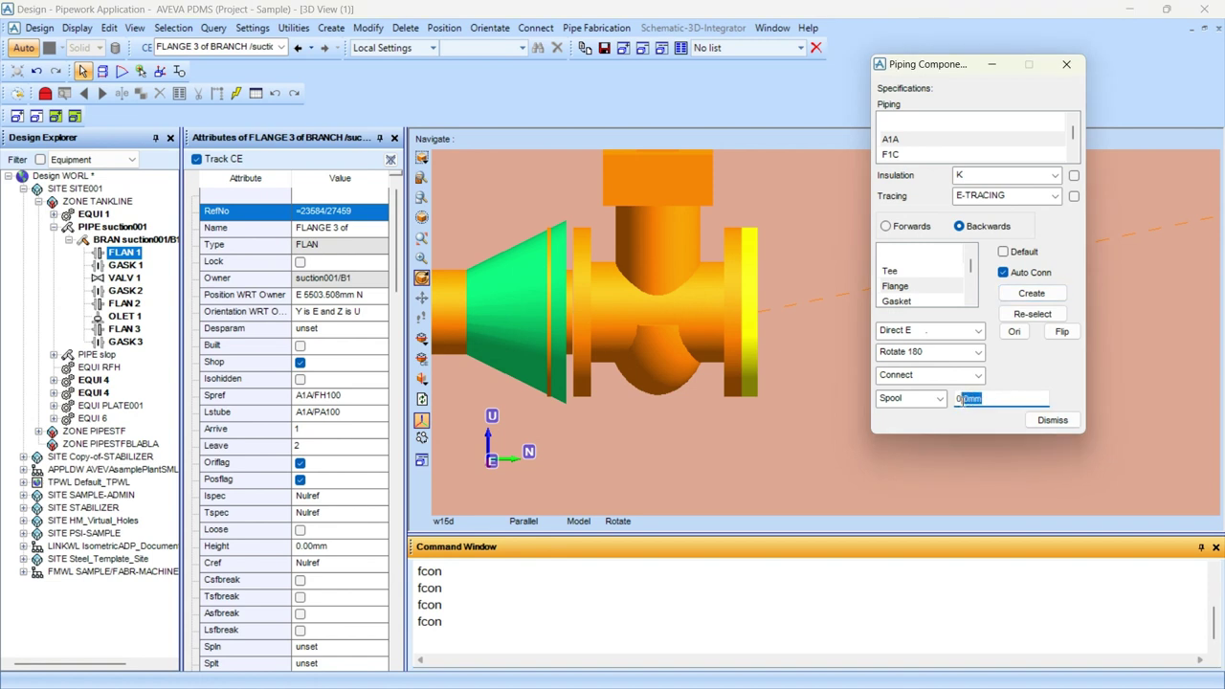
type("10")
left_click(896, 404)
left_click(889, 413)
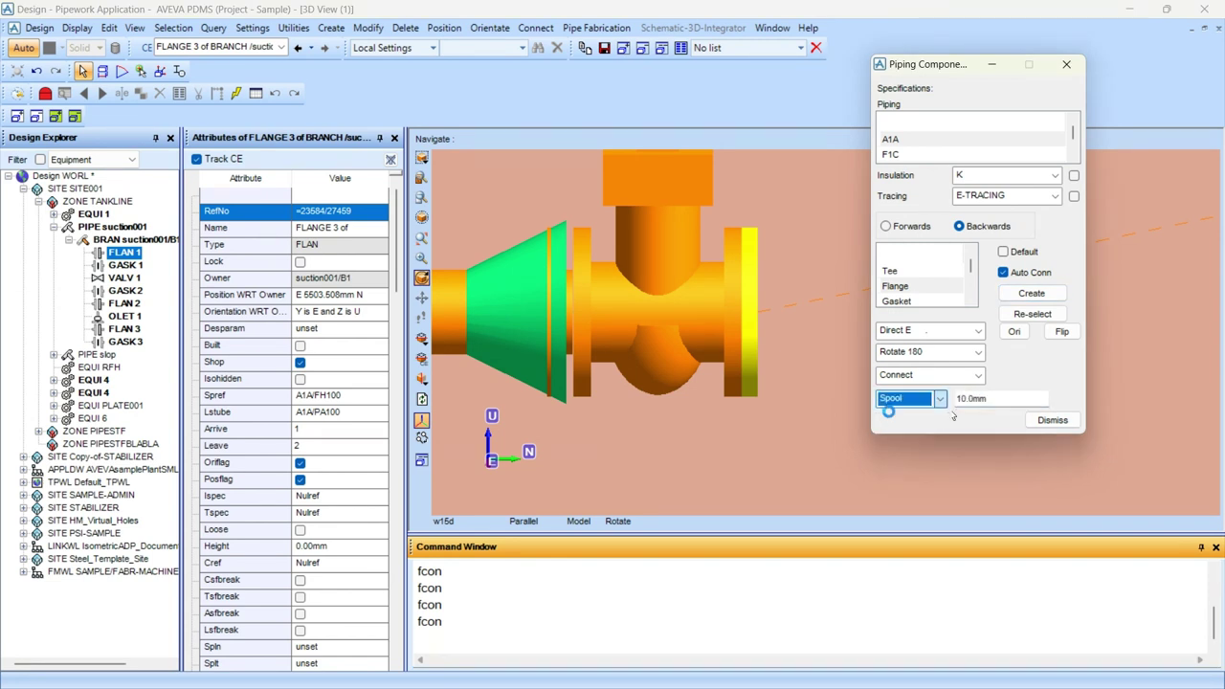
Create a 90-degree ET elbow from spec A1A after the flange at the open end of the suction branch.
scroll(548, 402, "down", 3)
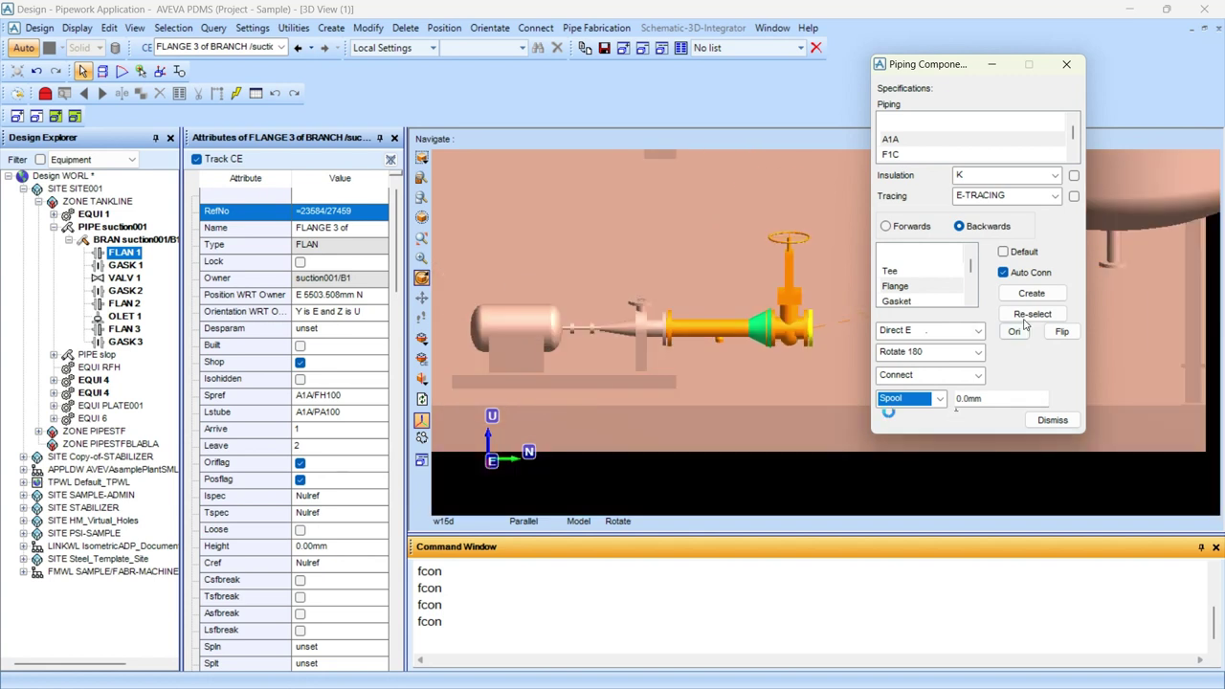
left_click(899, 283)
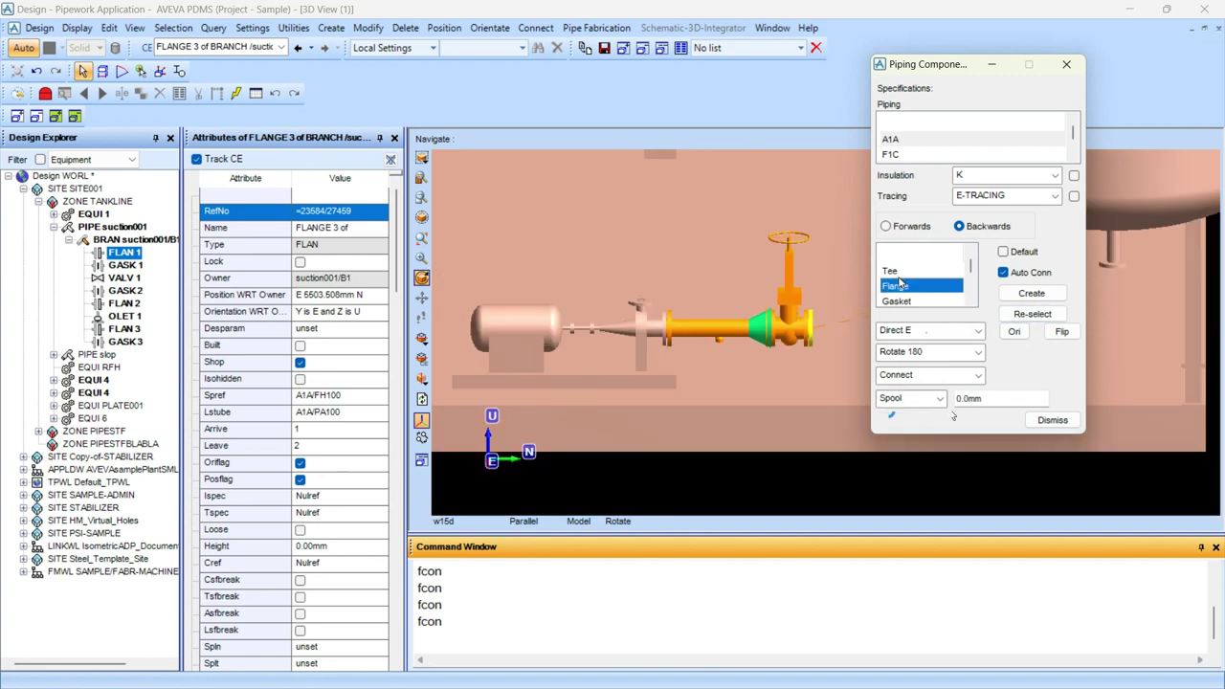
scroll(898, 278, "down", 2)
left_click(899, 277)
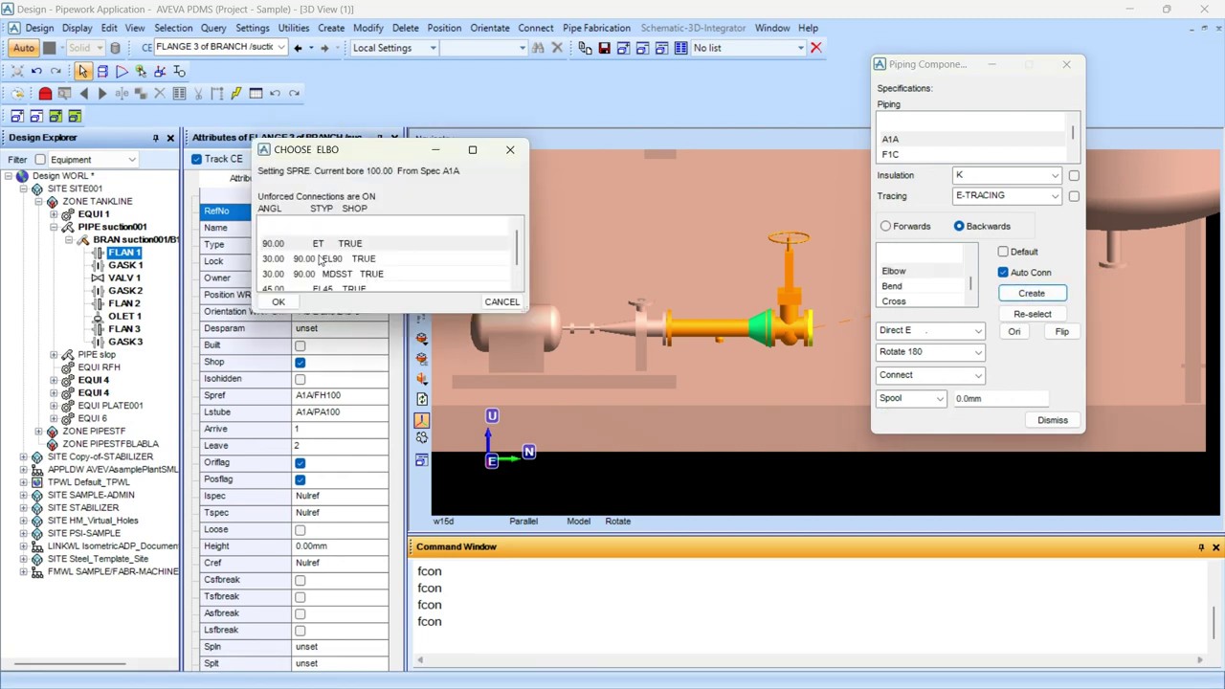
left_click(321, 243)
left_click(278, 301)
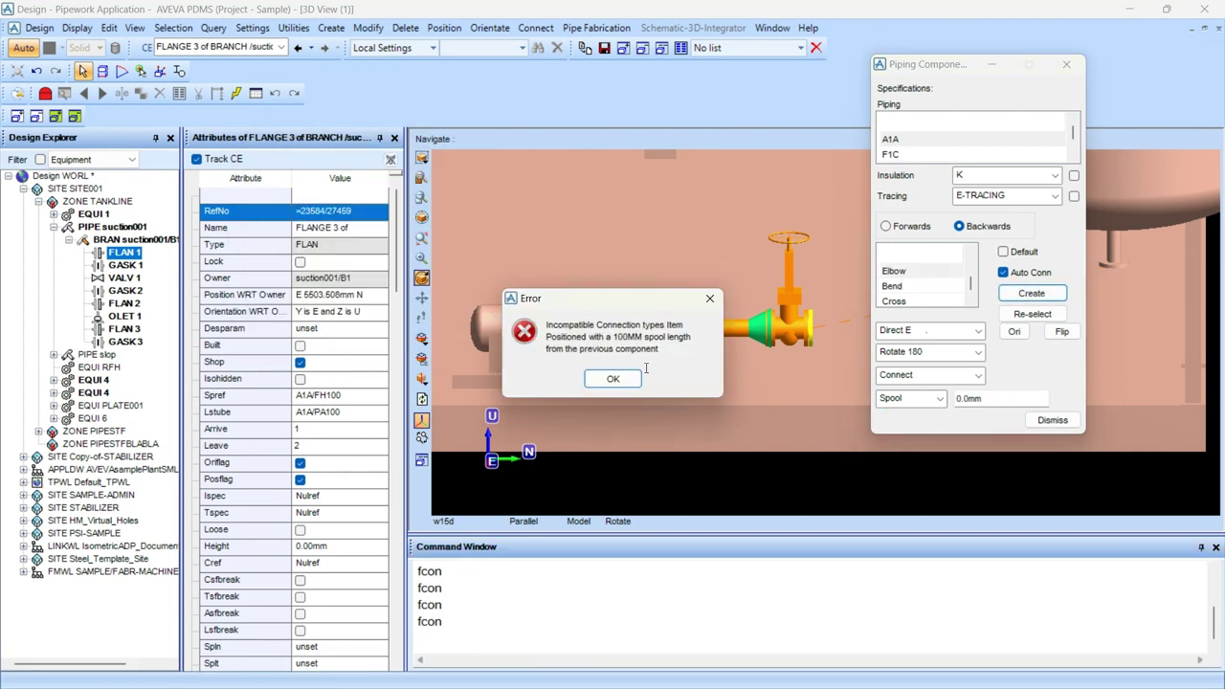
left_click(617, 378)
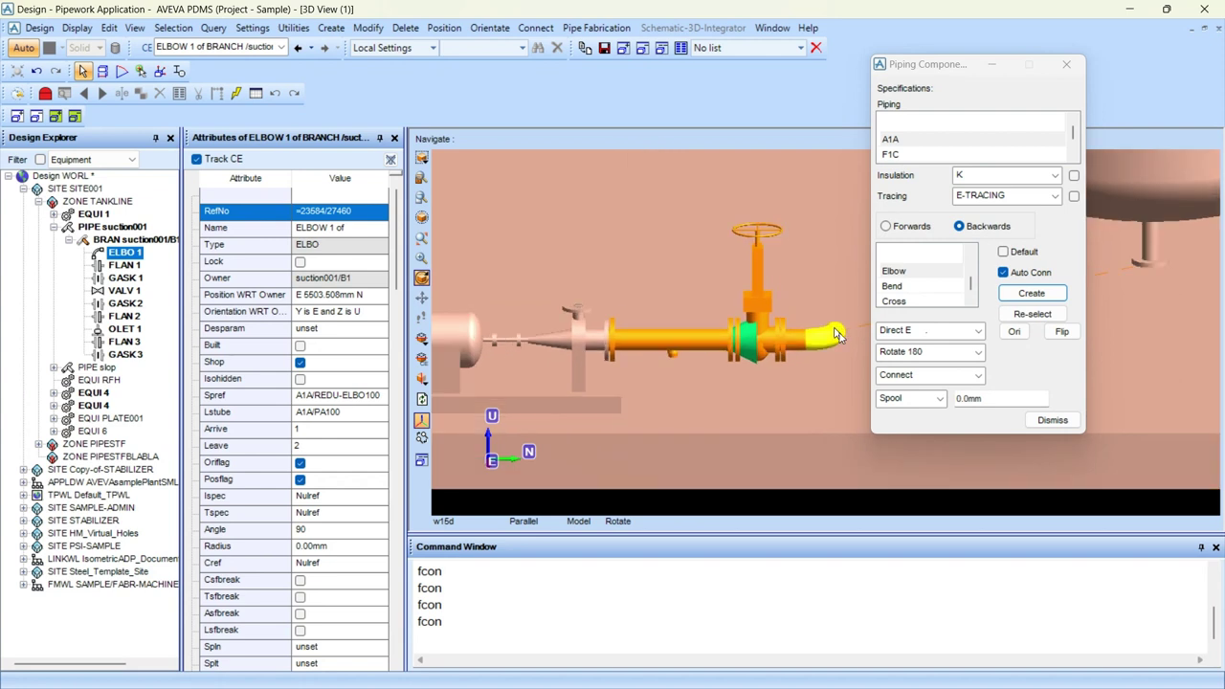
Direct the new elbow upwards with the Direct U option.
scroll(834, 330, "down", 5)
middle_click(1144, 319)
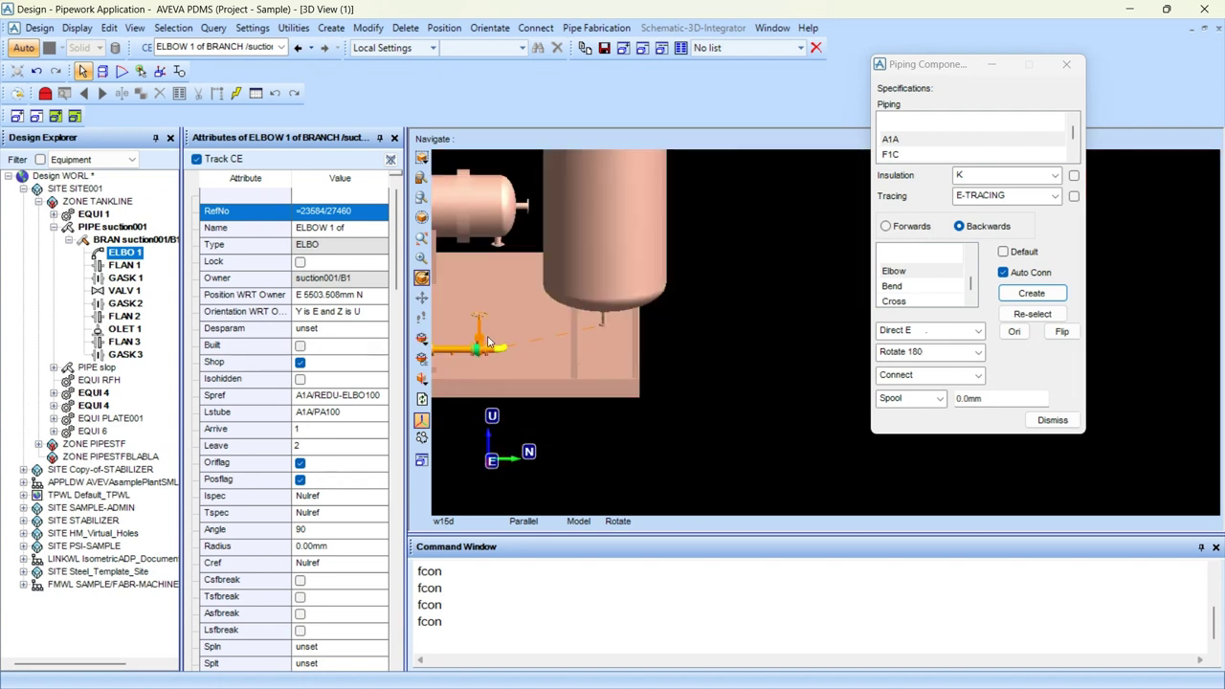
scroll(522, 336, "up", 3)
left_click(918, 330)
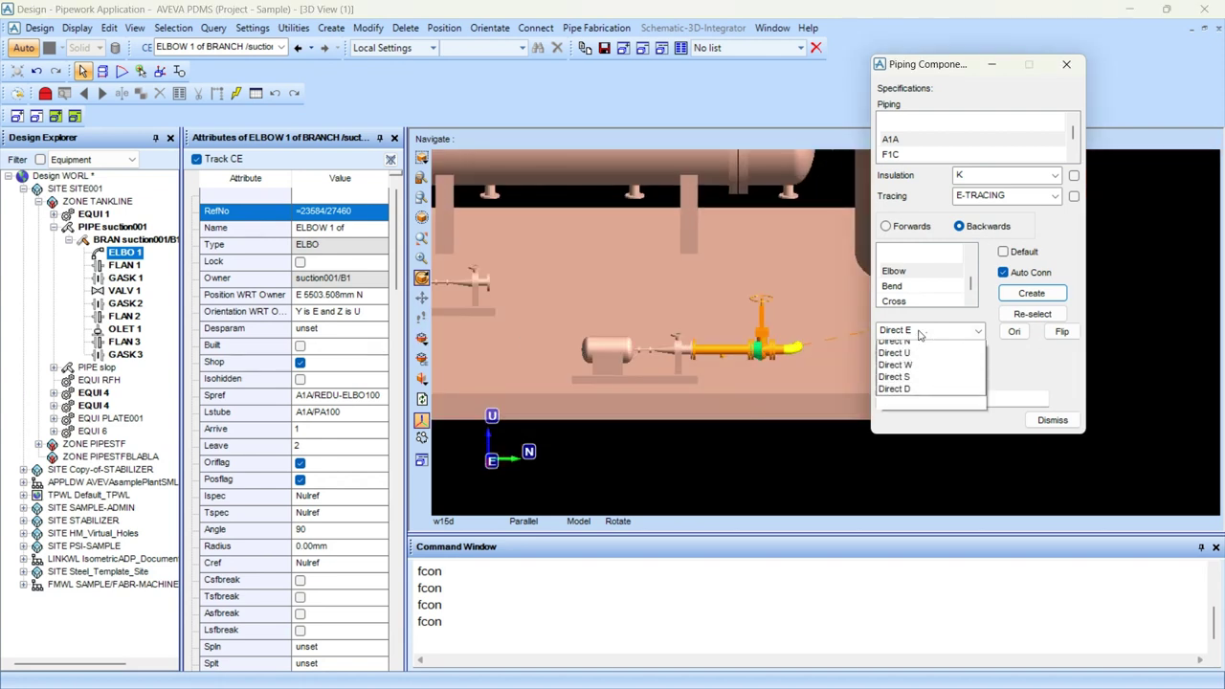
left_click(895, 352)
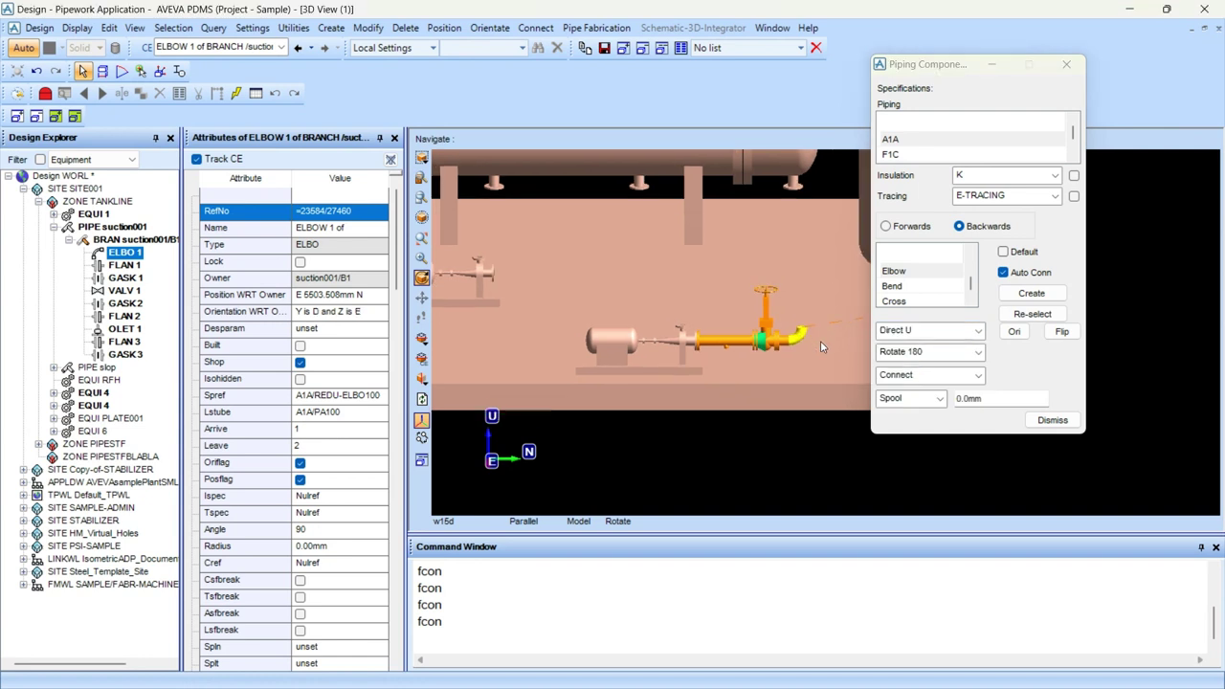
Position the elbow beneath the vessel's bottom nozzle with the Thro Next option.
scroll(821, 342, "up", 1)
scroll(843, 323, "up", 5)
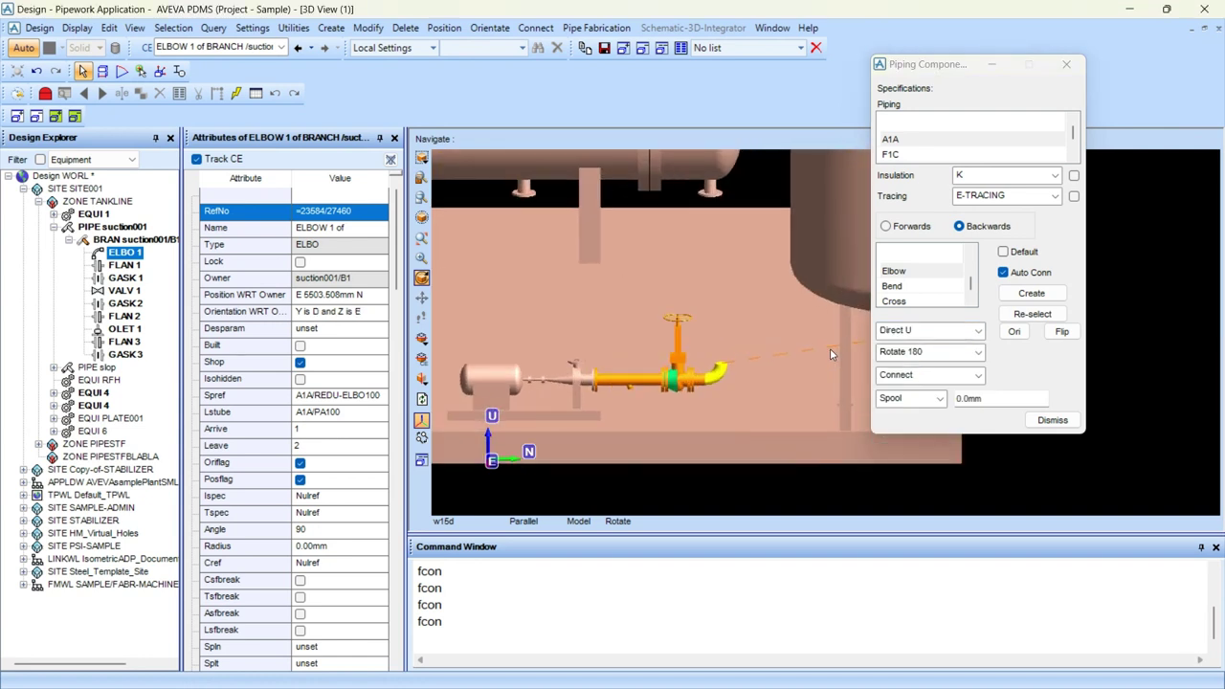
scroll(829, 350, "up", 1)
middle_click(830, 352)
scroll(829, 352, "up", 1)
middle_click(829, 352)
scroll(830, 352, "down", 3)
middle_click(1102, 321)
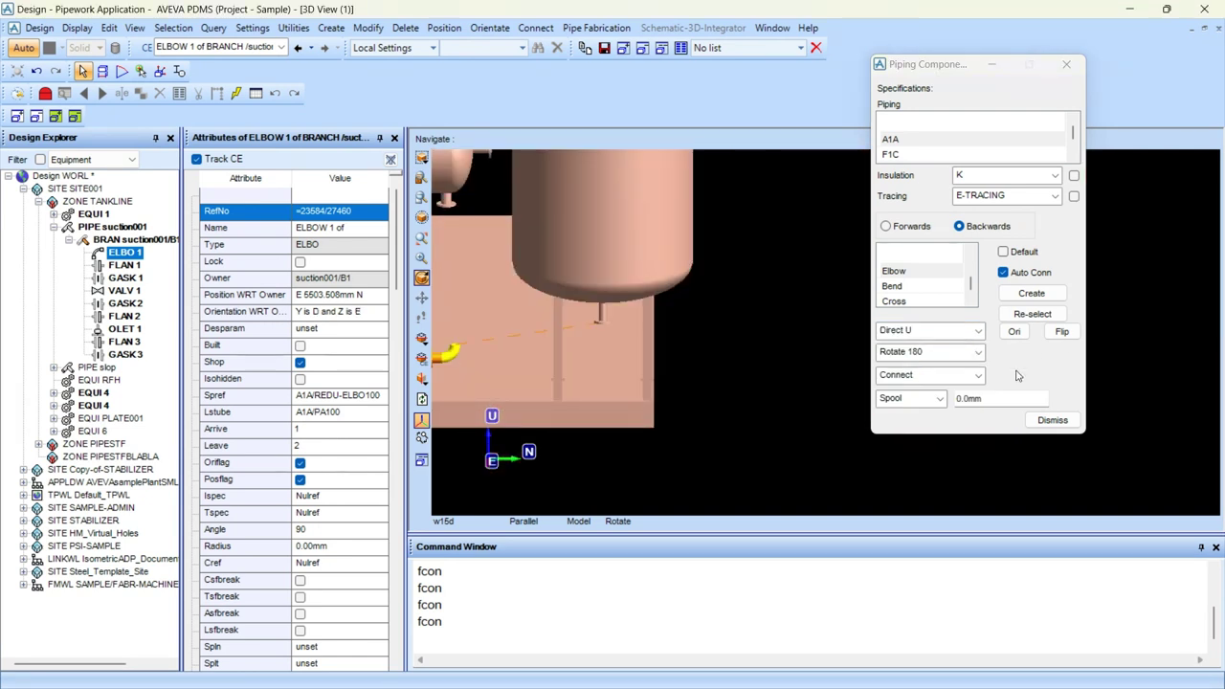
left_click(913, 376)
left_click(899, 439)
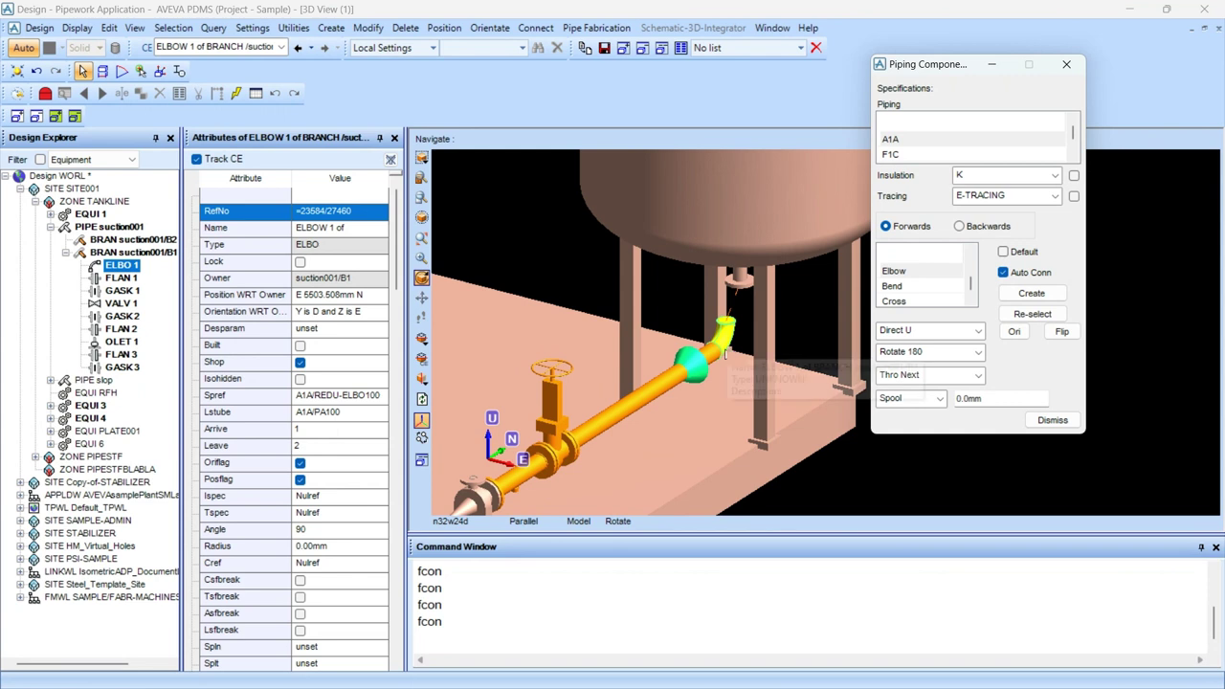
Move the pump together with its suction piping -1250 mm along the Z axis using Model Editor.
scroll(721, 358, "down", 2)
scroll(782, 370, "up", 1)
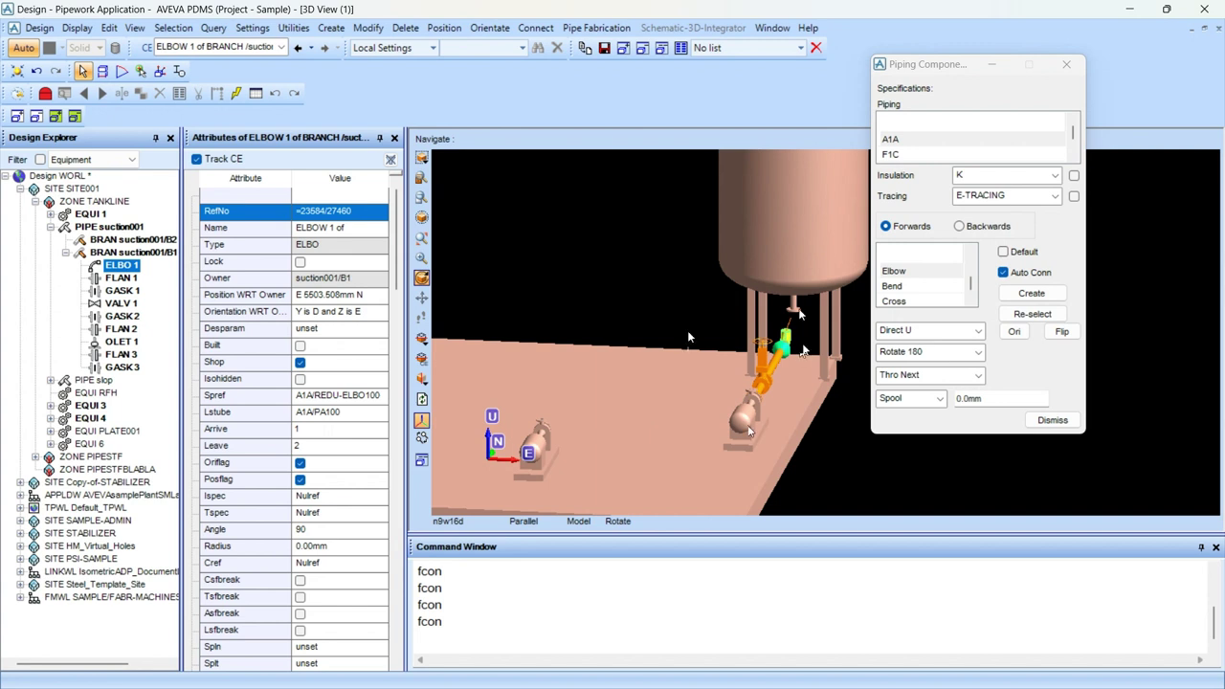
middle_click_drag(799, 314, 772, 360)
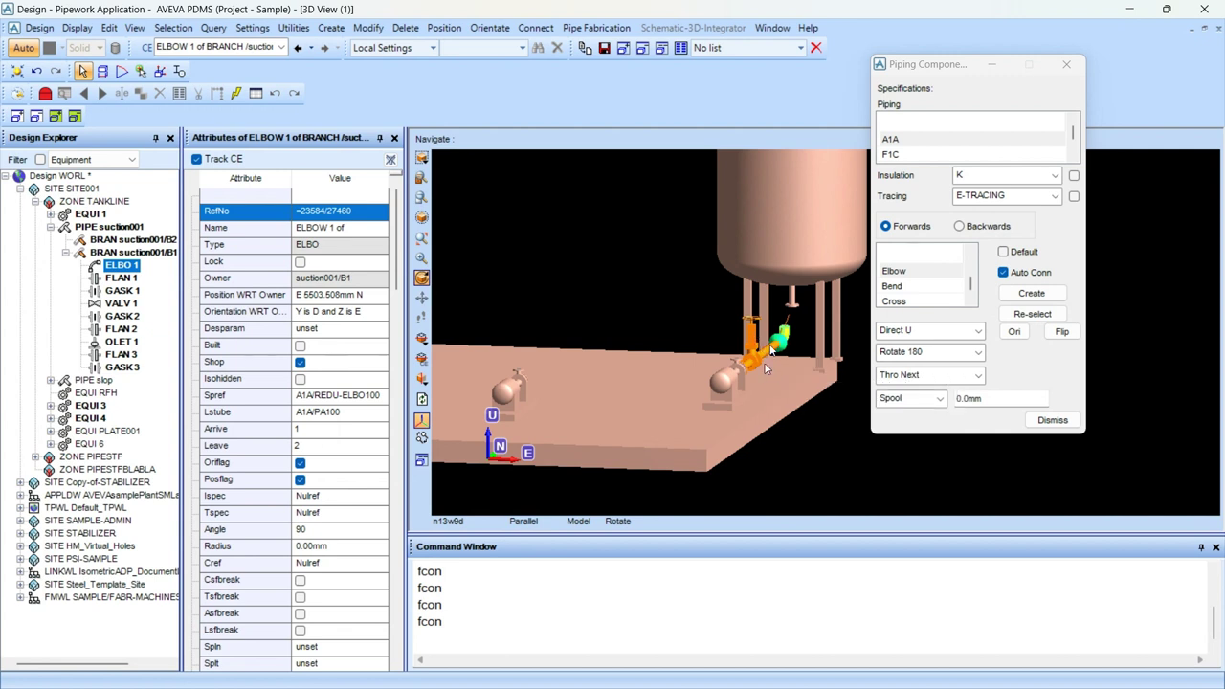
middle_click_drag(763, 368, 841, 437)
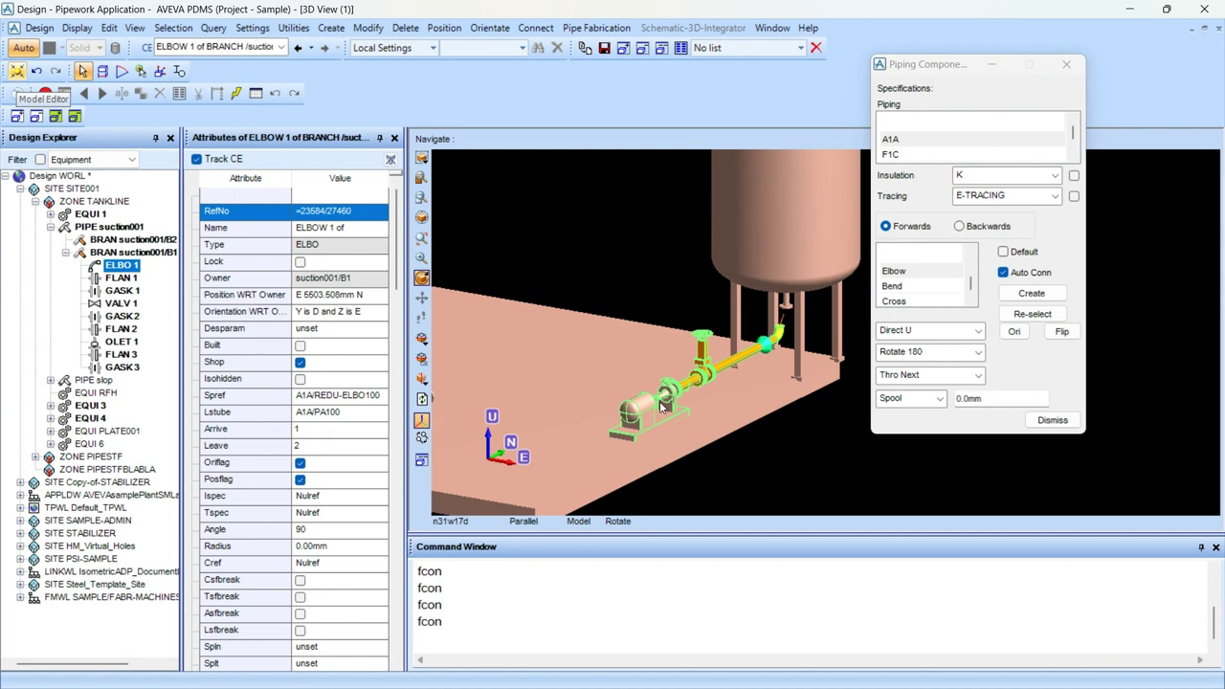
left_click(17, 72)
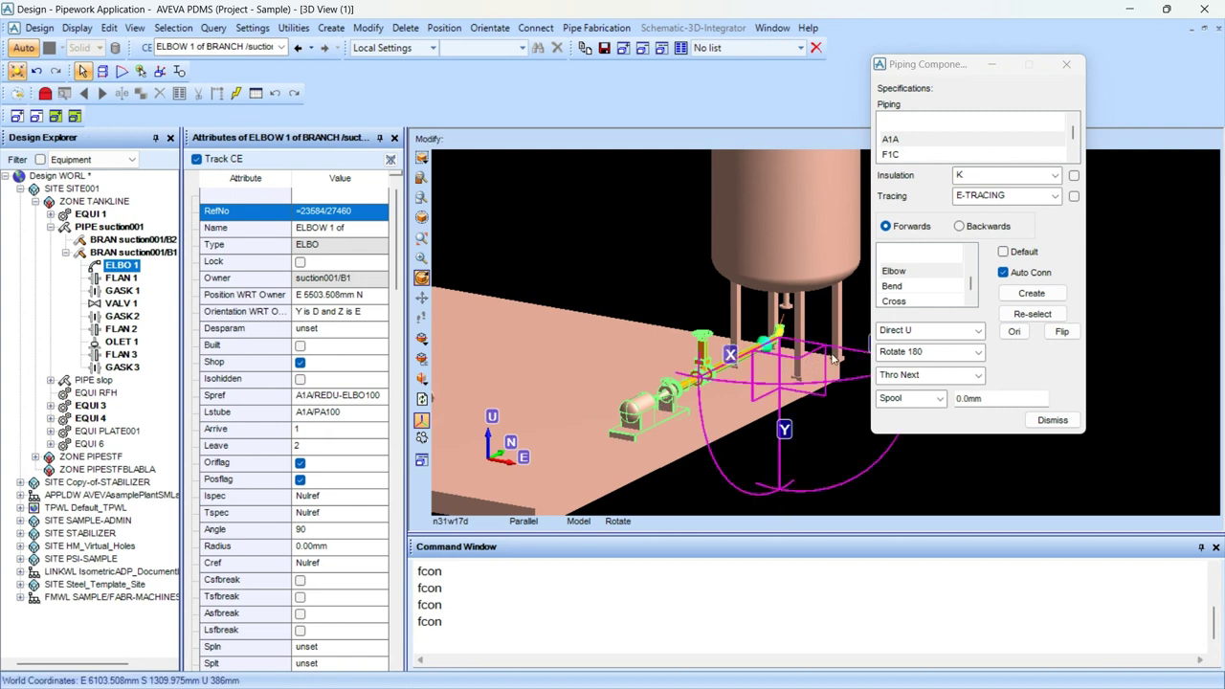
scroll(809, 408, "down", 3)
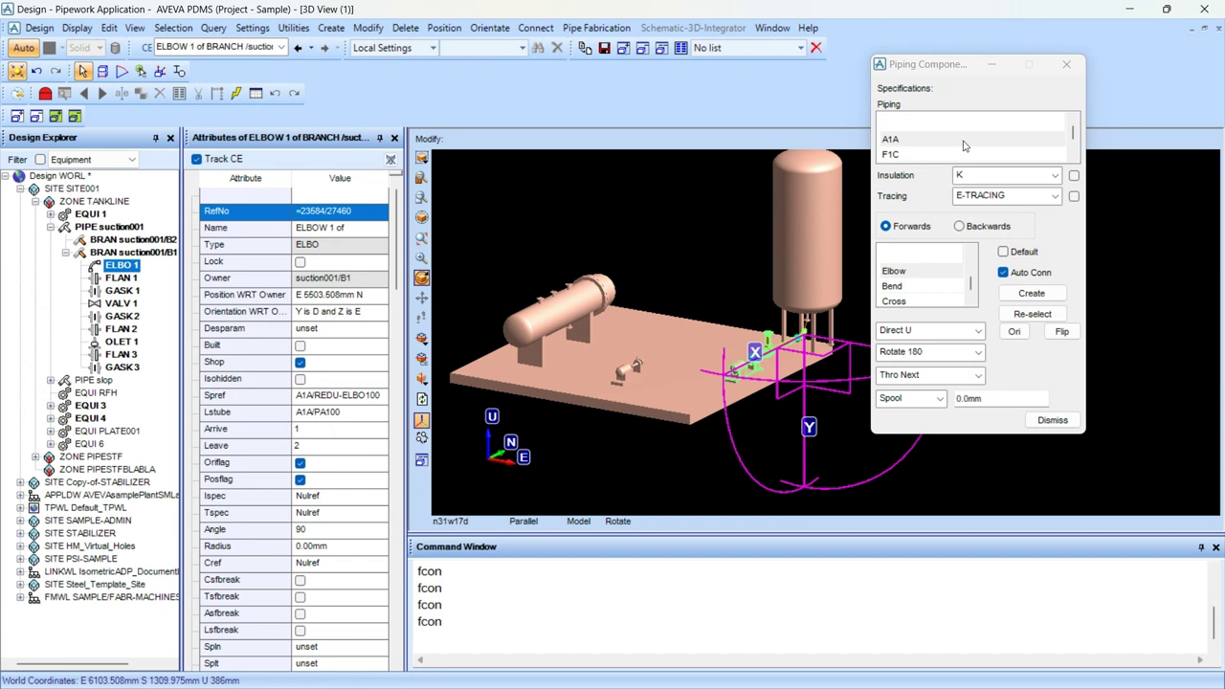
left_click_drag(935, 63, 1048, 59)
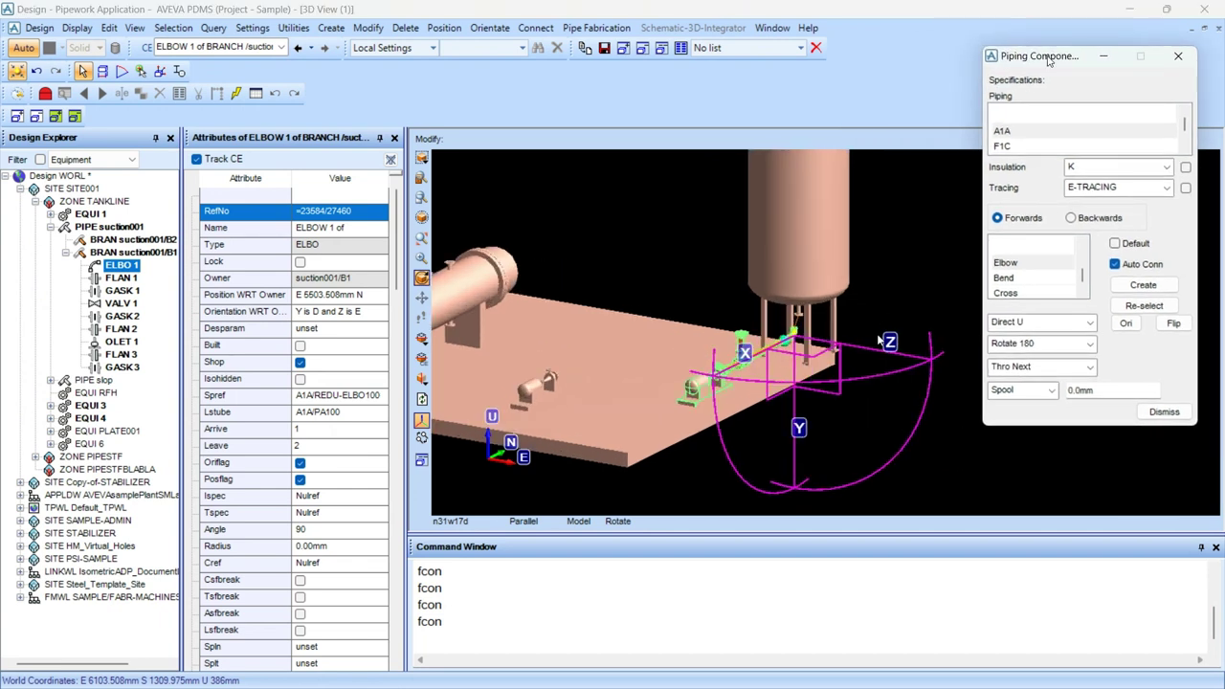
left_click_drag(919, 358, 814, 352)
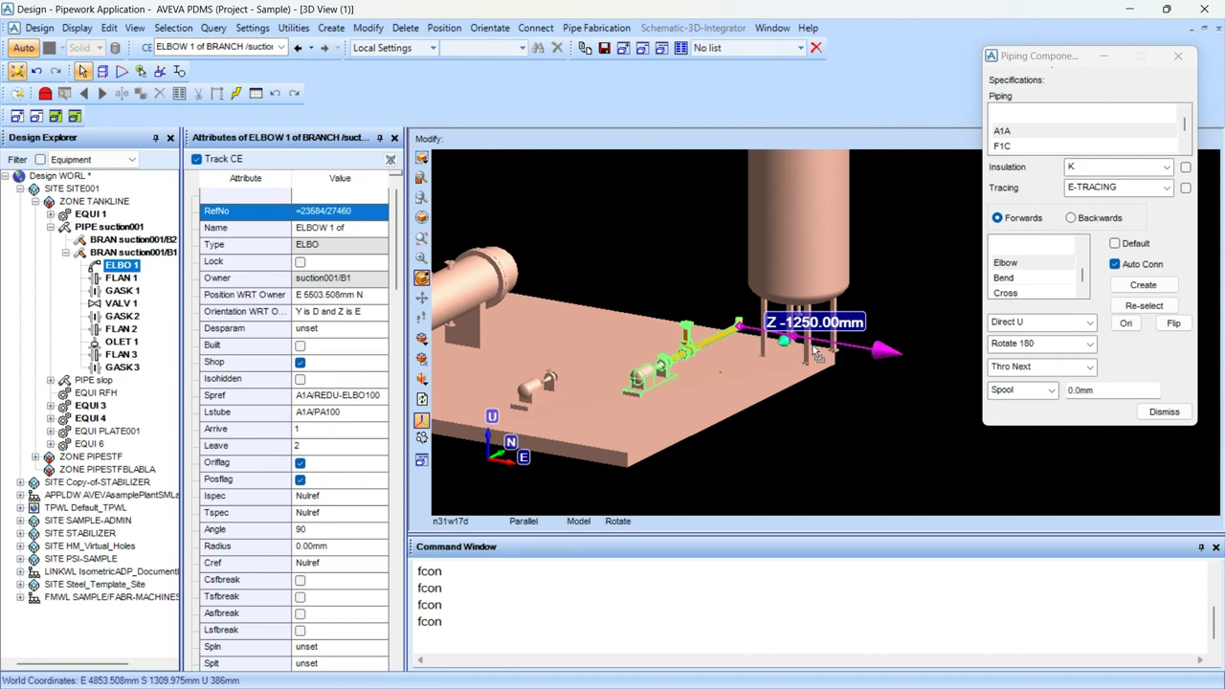
left_click_drag(814, 346, 811, 350)
scroll(806, 351, "up", 2)
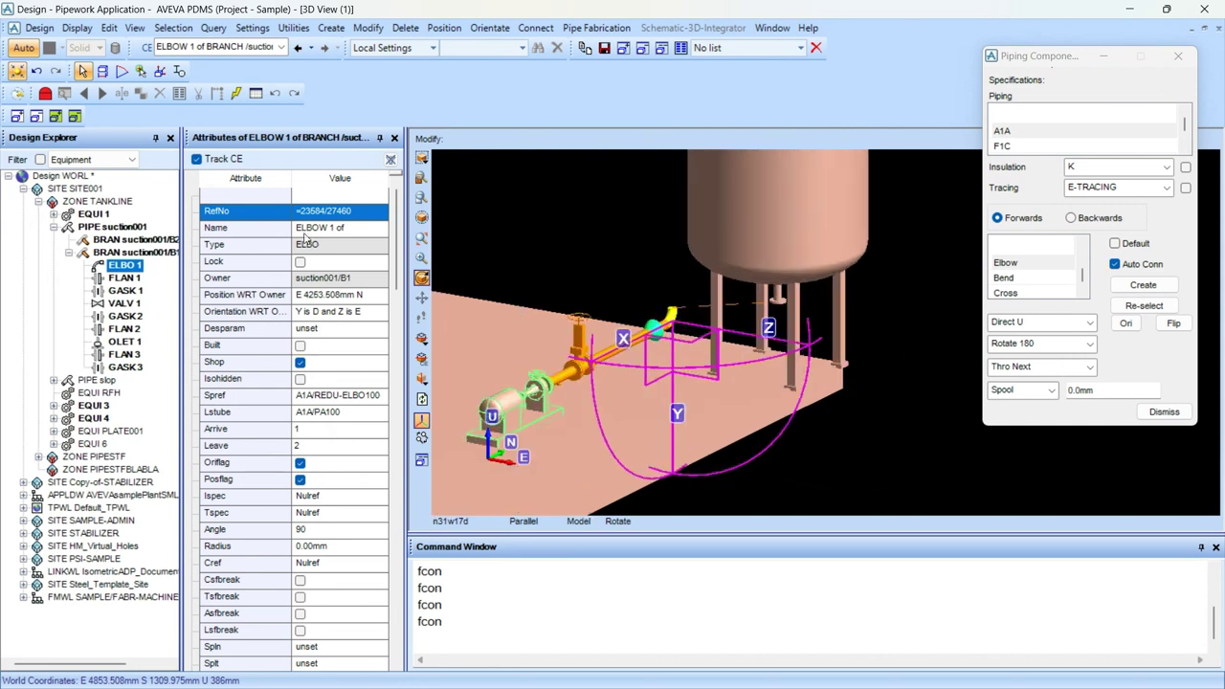
left_click(16, 72)
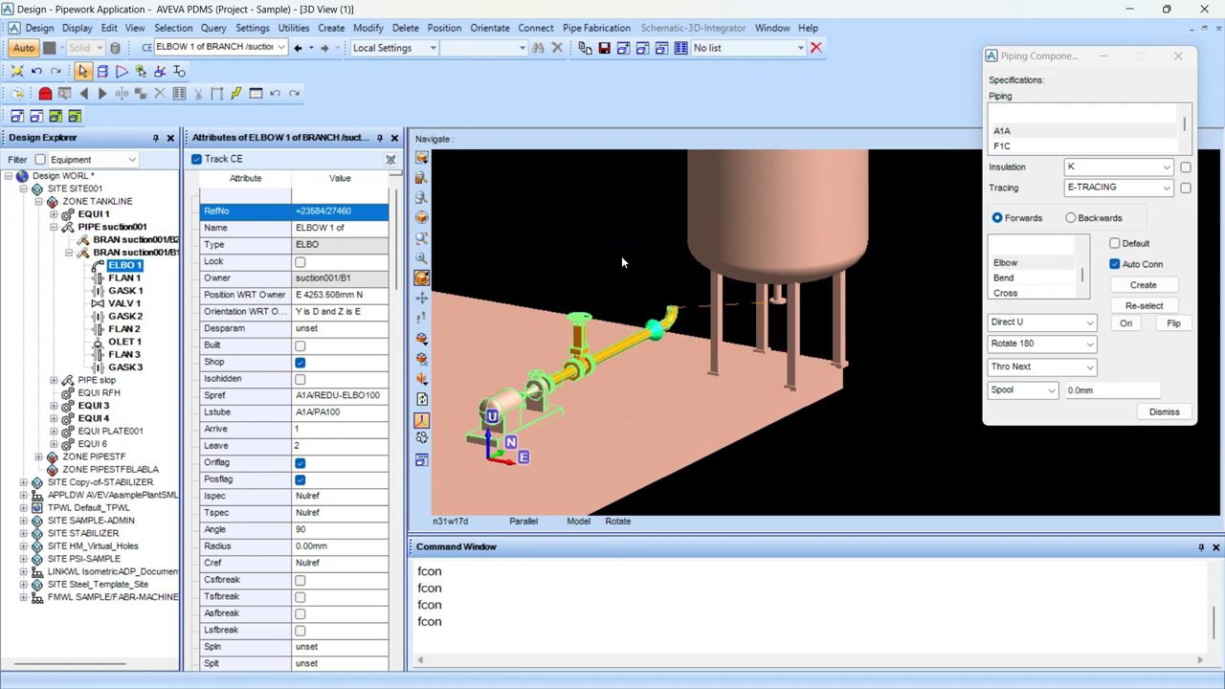
Try to reorient the elbow at the end of the suction line with repeated Rotate 90 operations in Forwards mode.
scroll(647, 303, "up", 2)
middle_click_drag(638, 314, 872, 331)
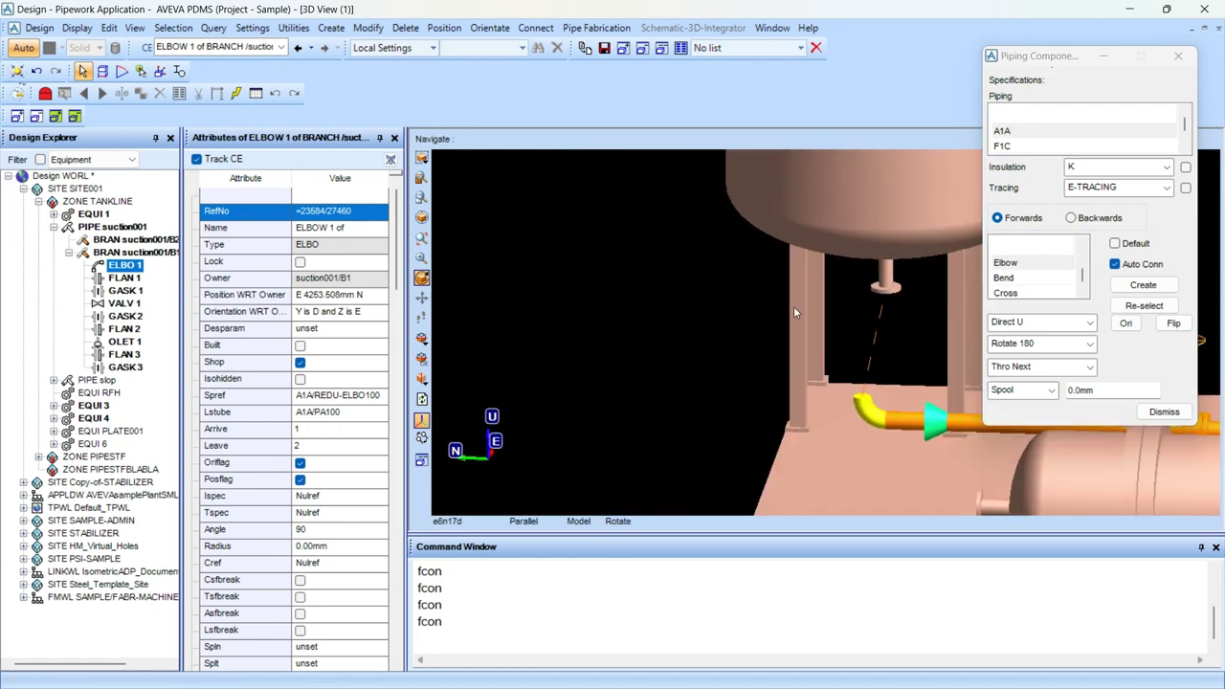
left_click_drag(793, 312, 750, 379)
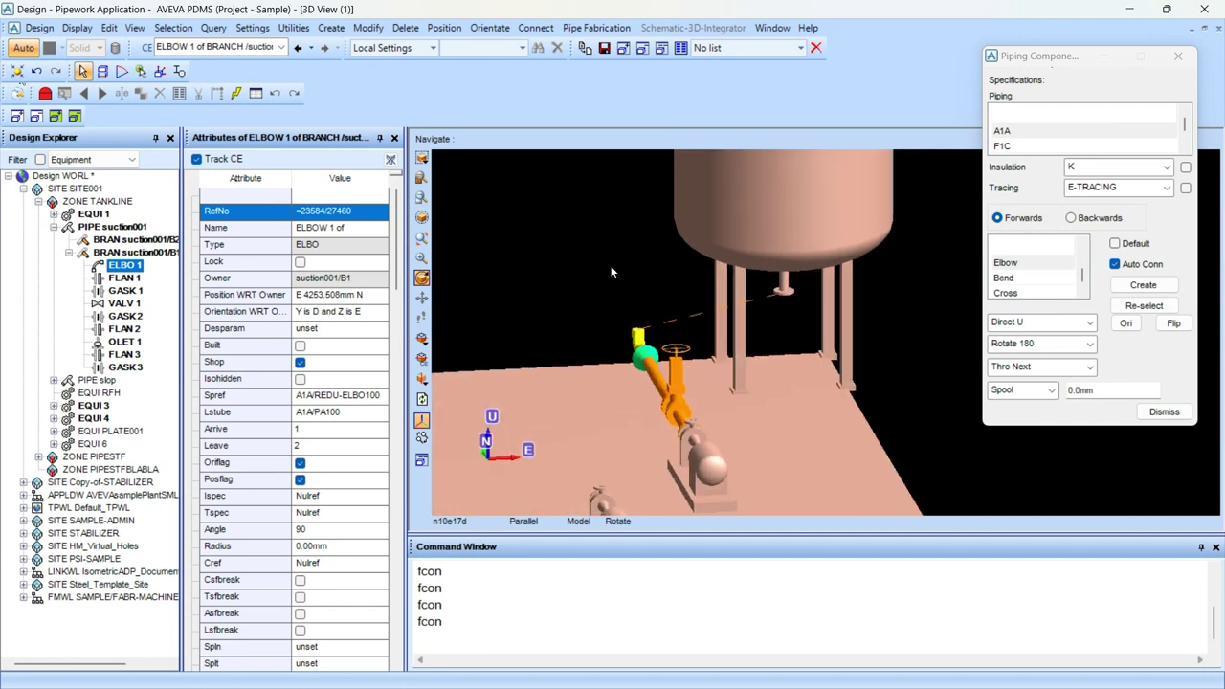
left_click(1020, 349)
left_click(1022, 383)
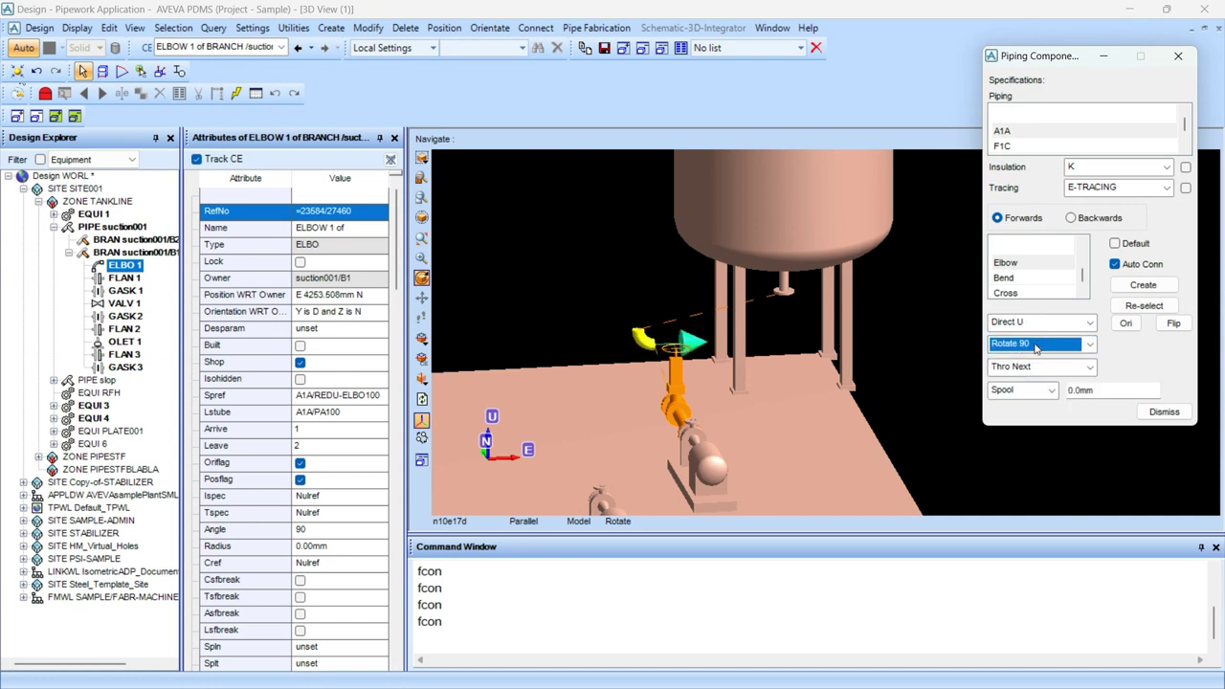
left_click(1034, 349)
left_click(1035, 383)
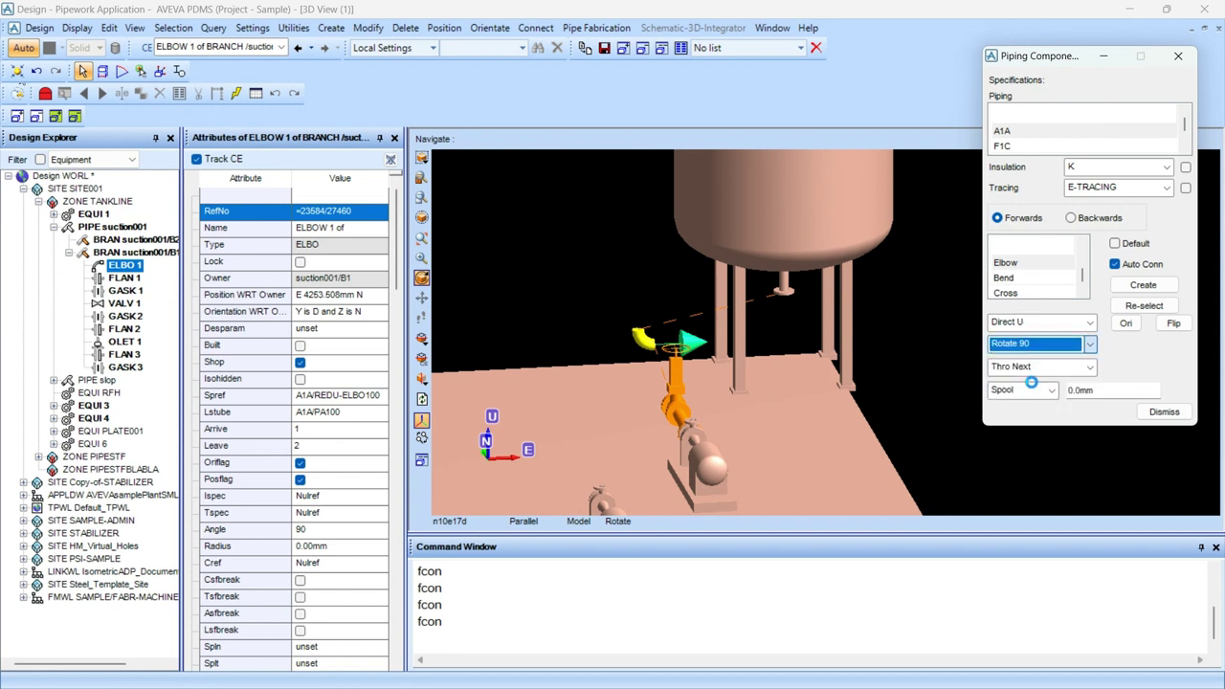
left_click(1037, 351)
left_click(1035, 381)
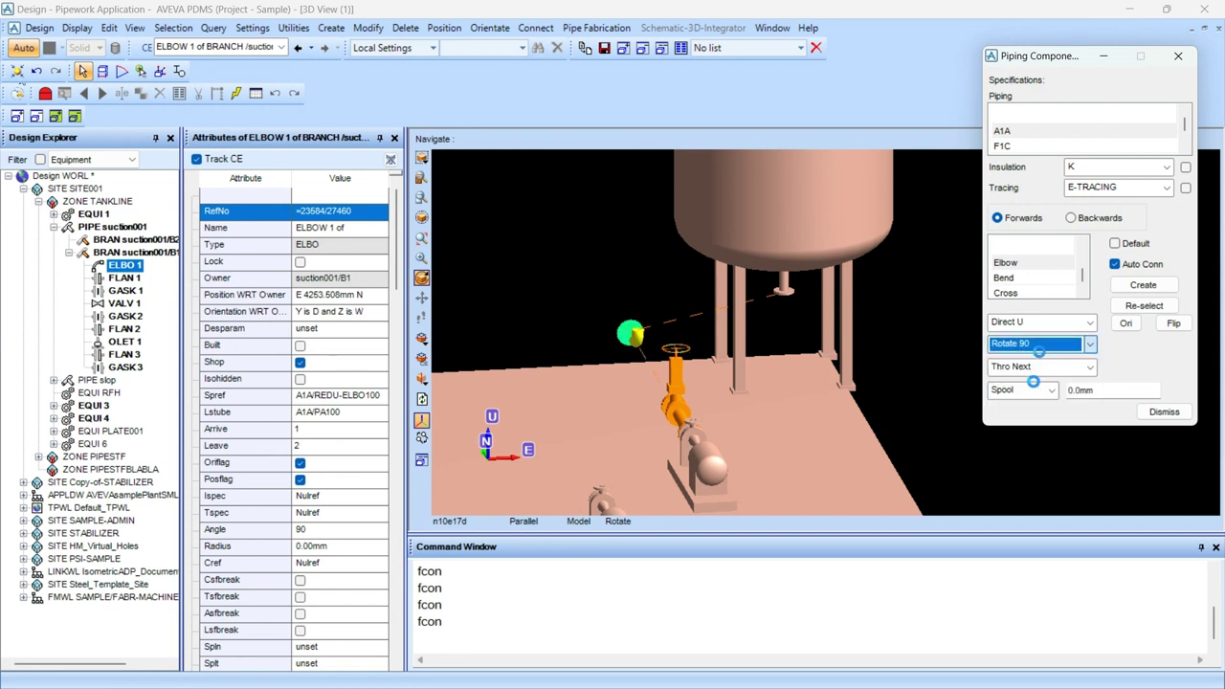
left_click(1042, 349)
left_click(1041, 383)
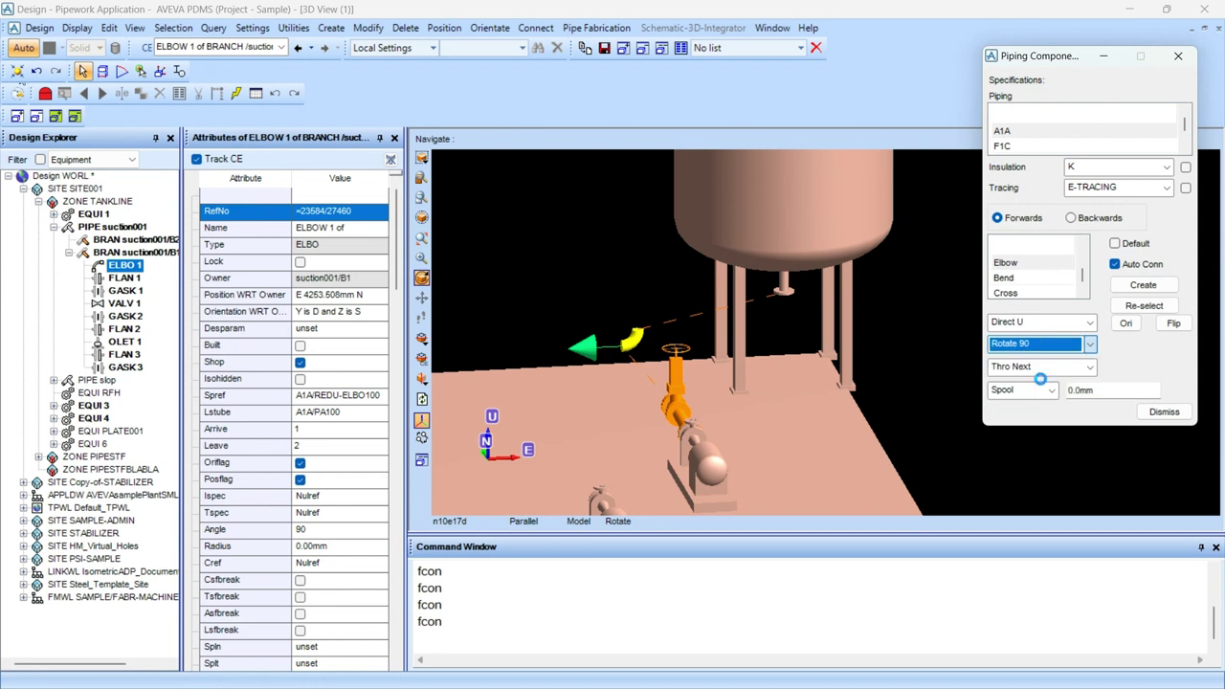
Lay the elbow horizontally towards the vessel in Backwards mode, applying Rotate 90 followed by Rotate 180.
left_click(1071, 219)
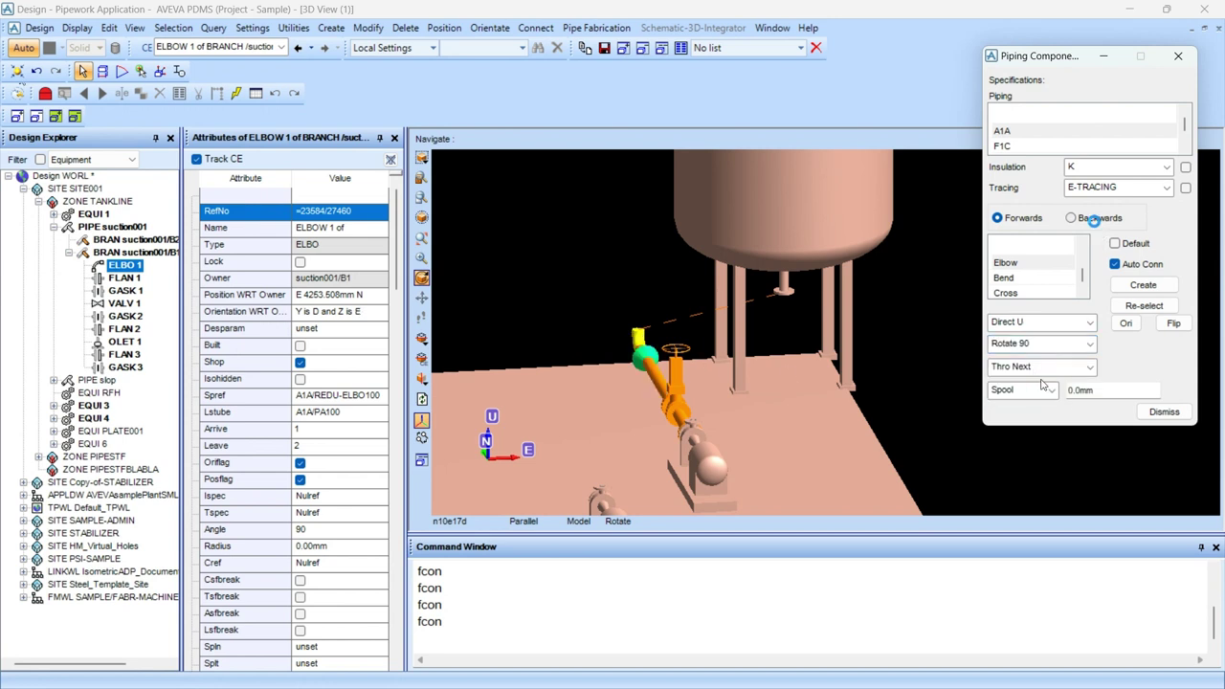
left_click(1040, 347)
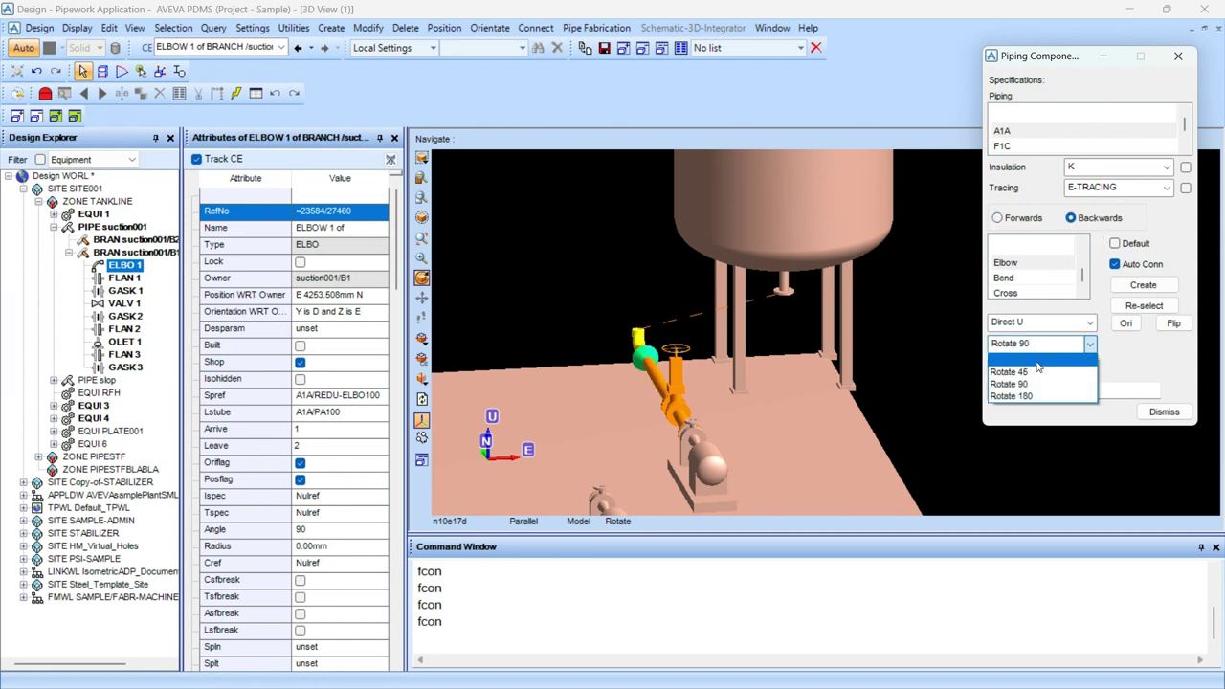
left_click(1033, 380)
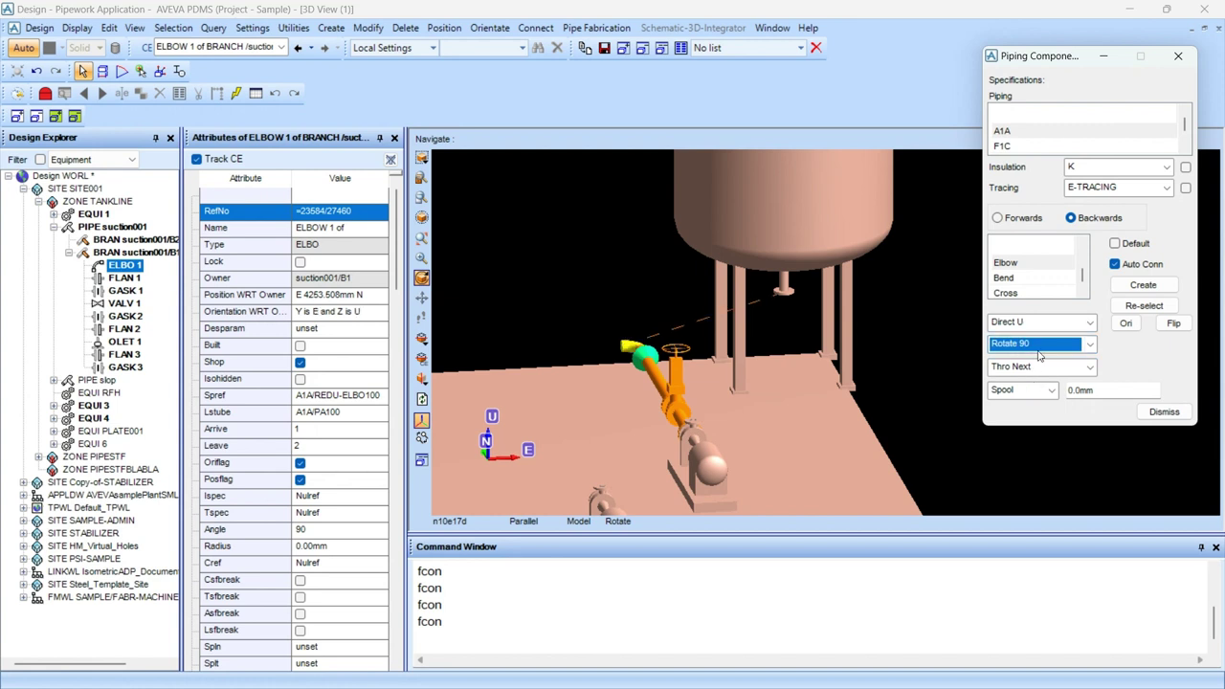
left_click(1040, 346)
left_click(1036, 395)
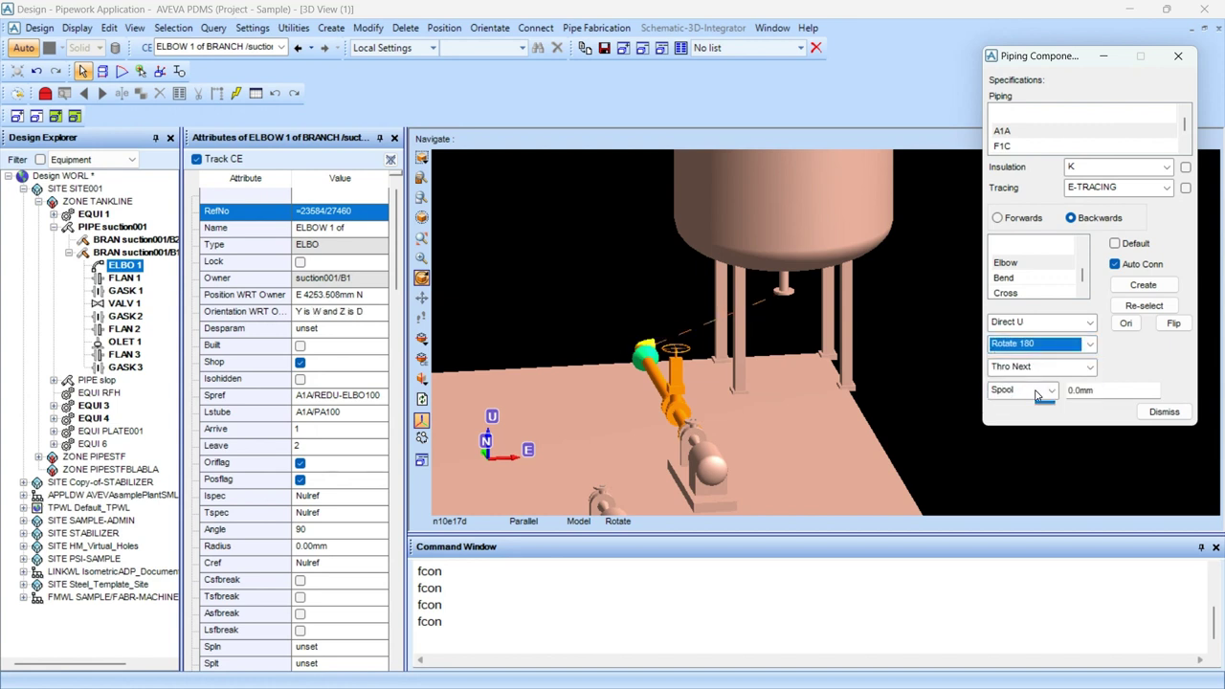
middle_click_drag(752, 449, 719, 393)
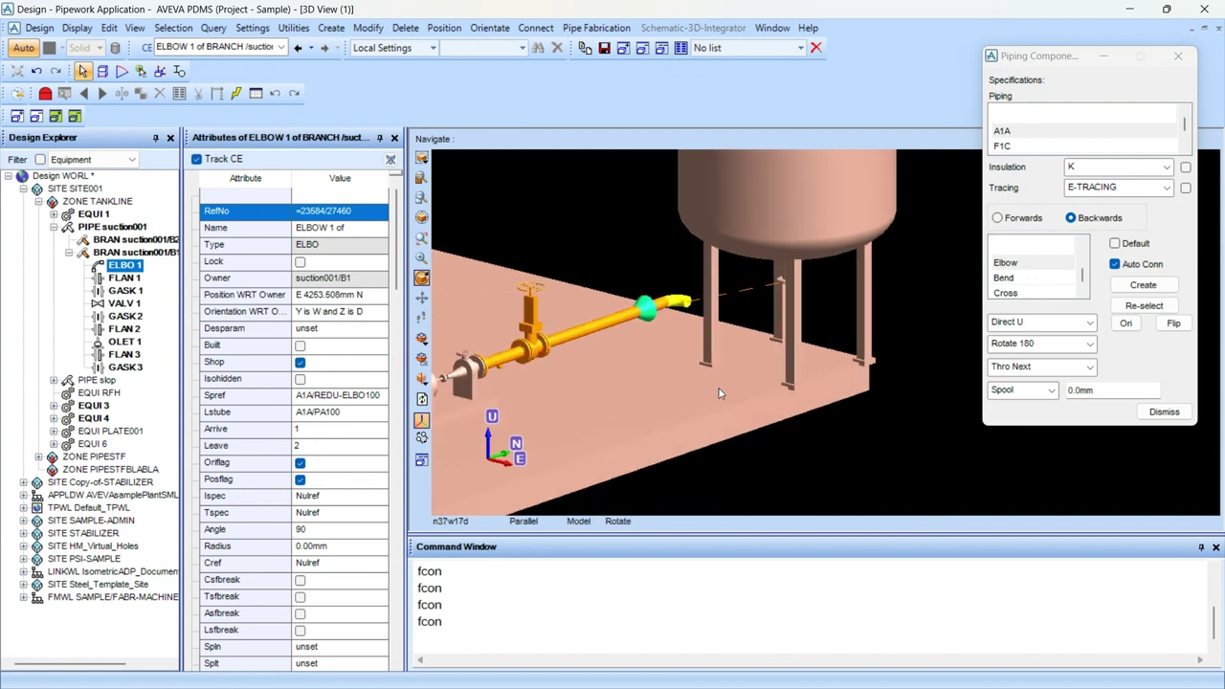
Create a second 90-degree ET elbow from spec A1A at the open end of the horizontal elbow, routing backwards.
left_click(1019, 264)
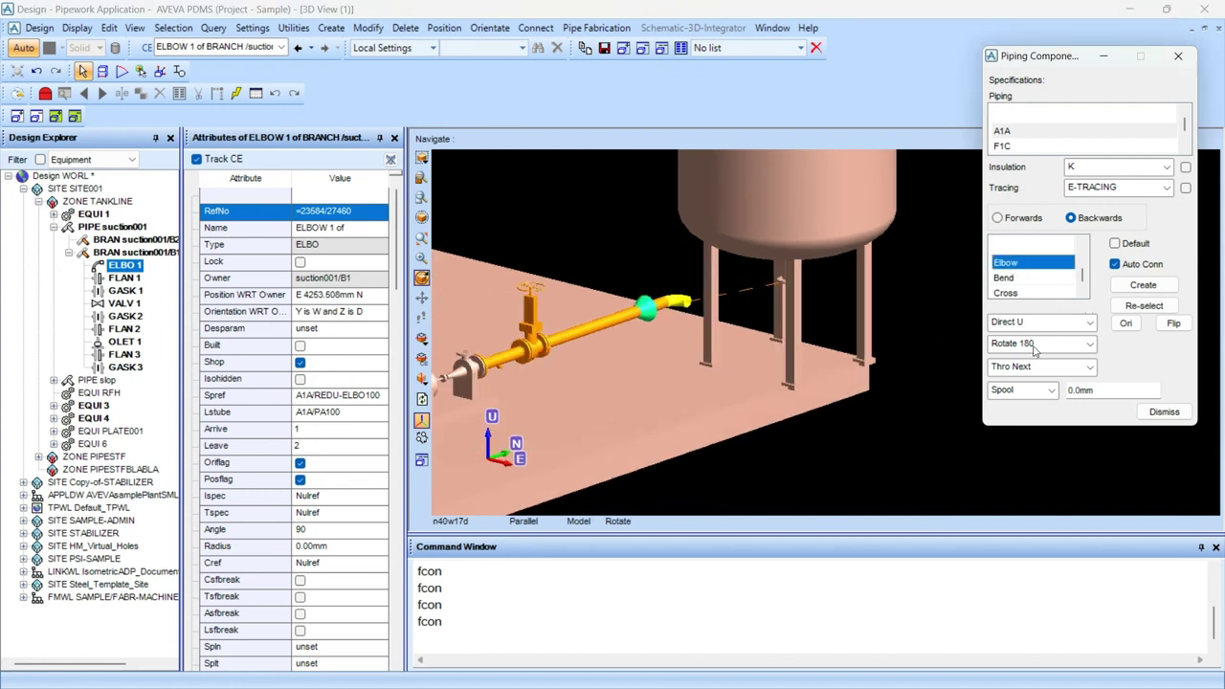
left_click(1142, 285)
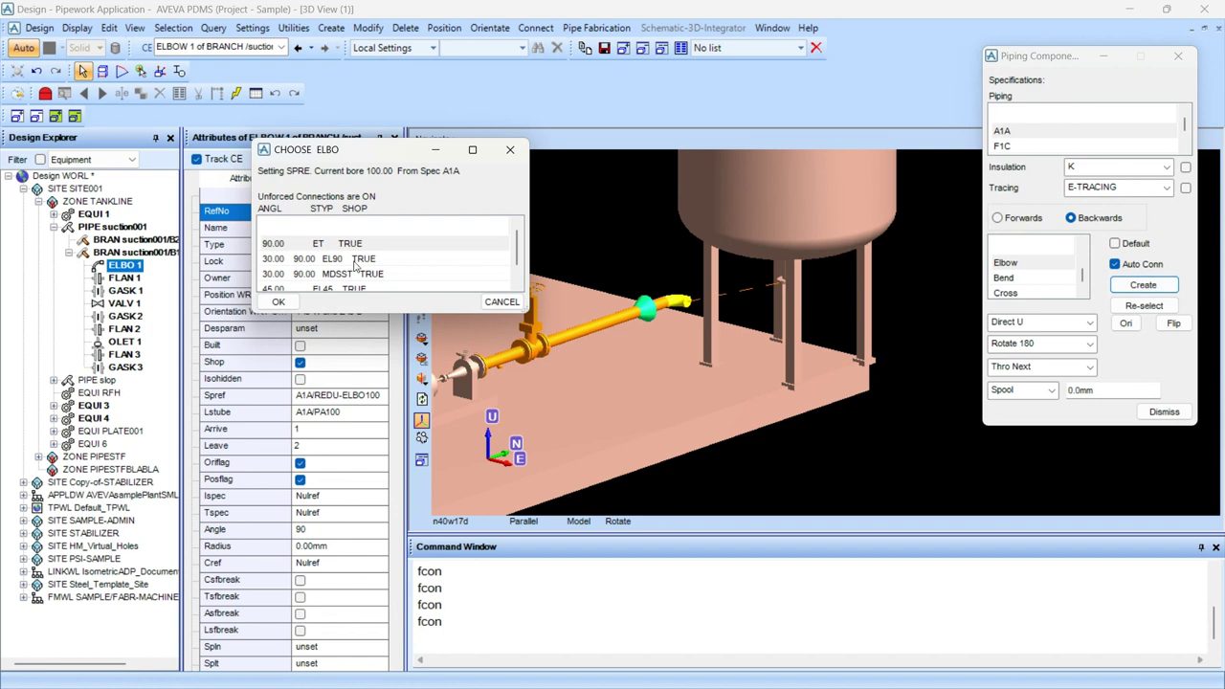
left_click(291, 245)
left_click(278, 301)
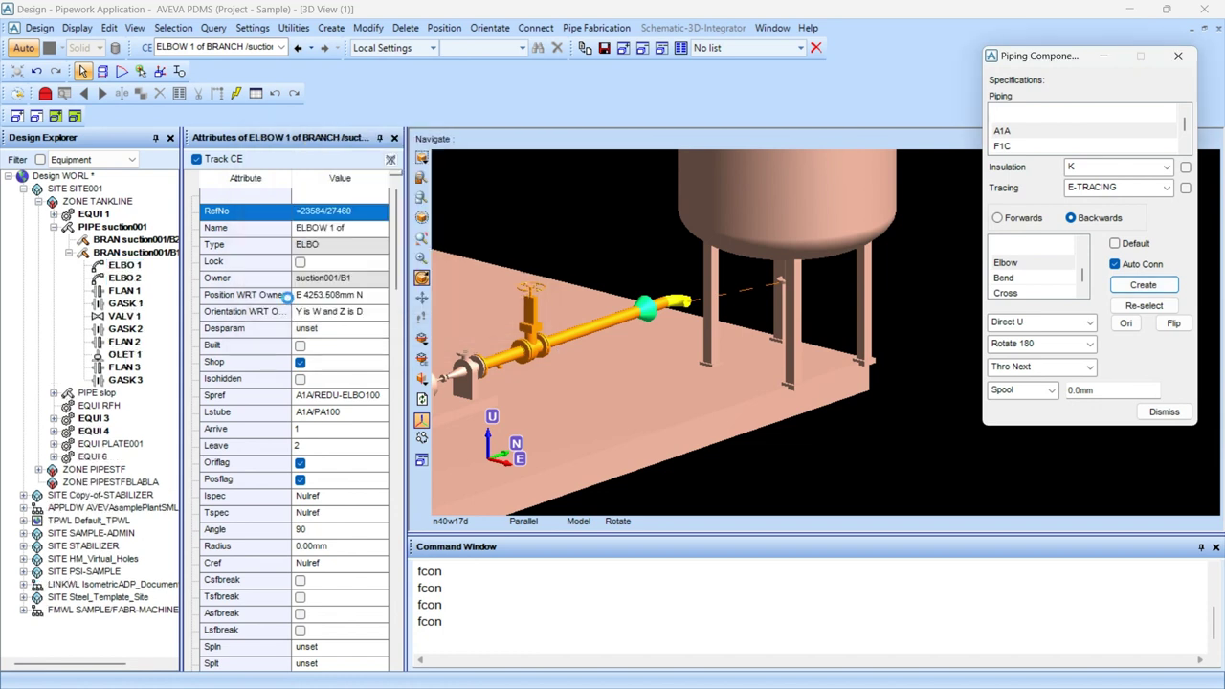
Direct the new elbow upwards with Direct U and place it beneath the vessel's bottom nozzle with Thro Next.
middle_click_drag(634, 316, 657, 326)
left_click(1060, 323)
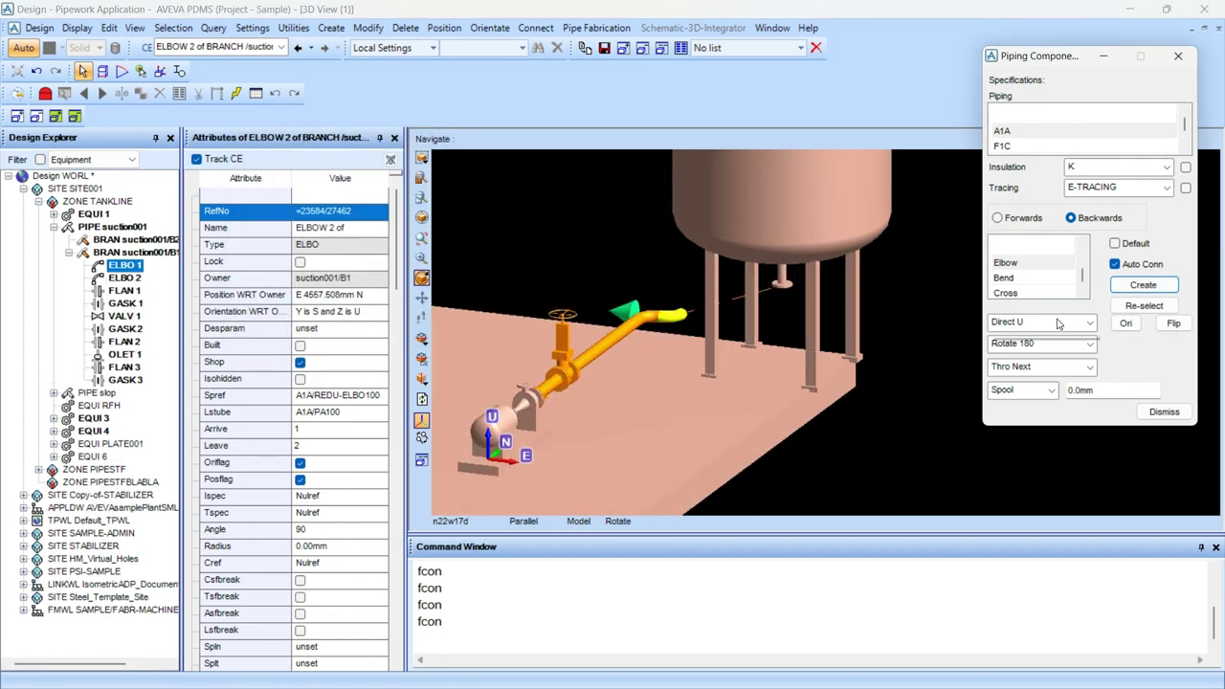
left_click(1042, 362)
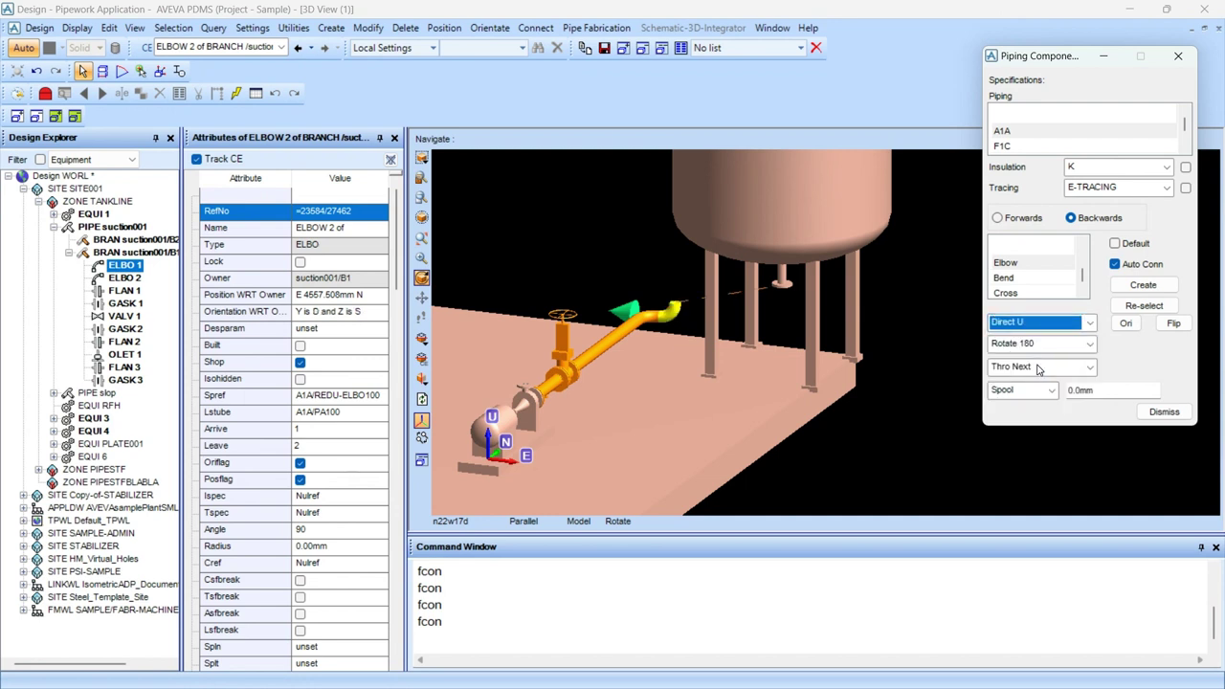
left_click(1032, 373)
left_click(1024, 430)
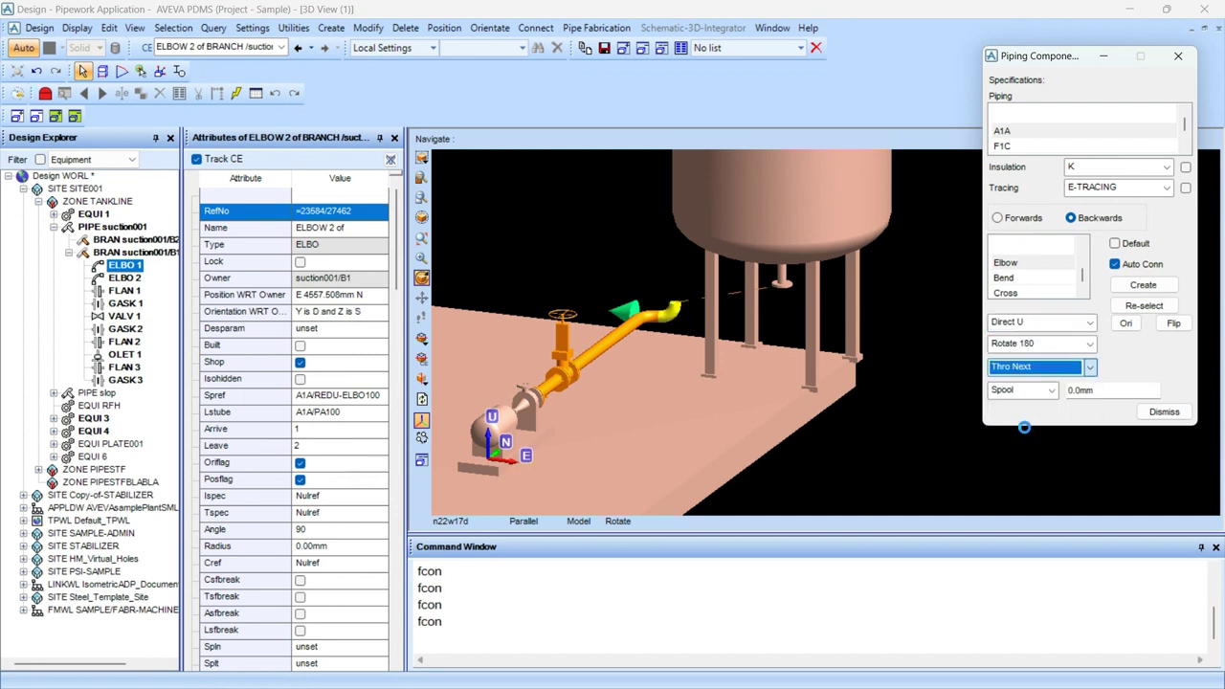
middle_click_drag(1024, 427, 909, 331)
scroll(801, 383, "up", 4)
middle_click(822, 303)
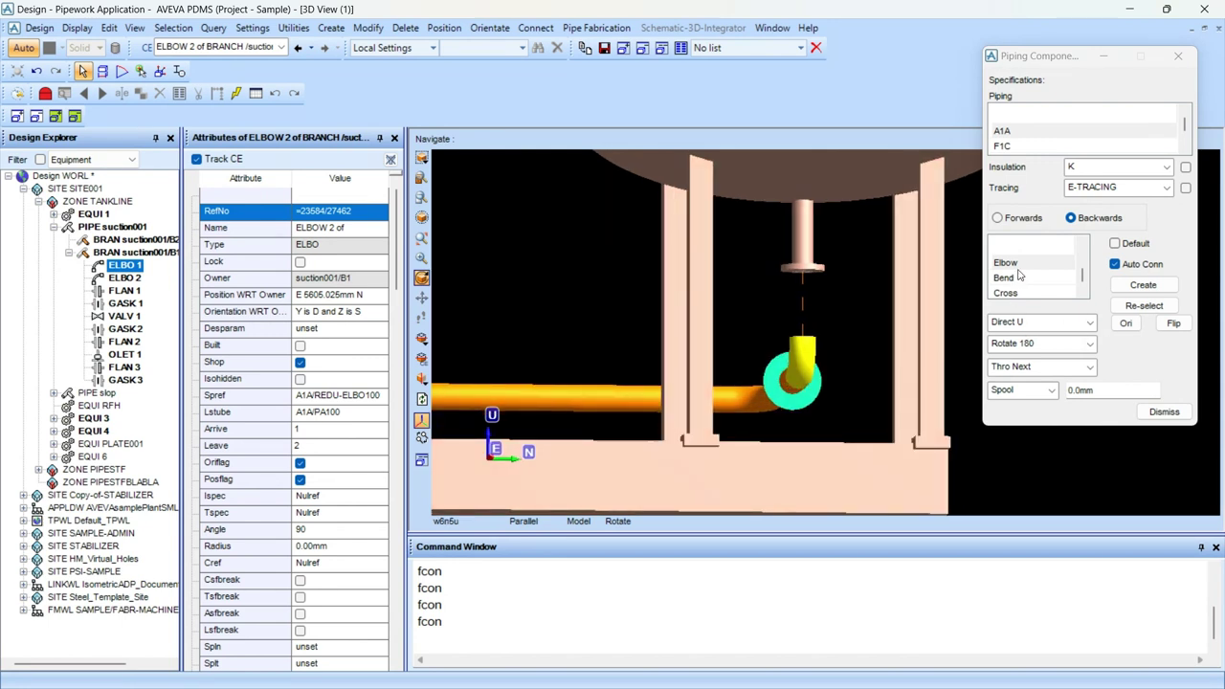
Try to add a type GA gasket from spec A1A in Forwards mode with the upper elbow as the insertion point.
left_click(1021, 219)
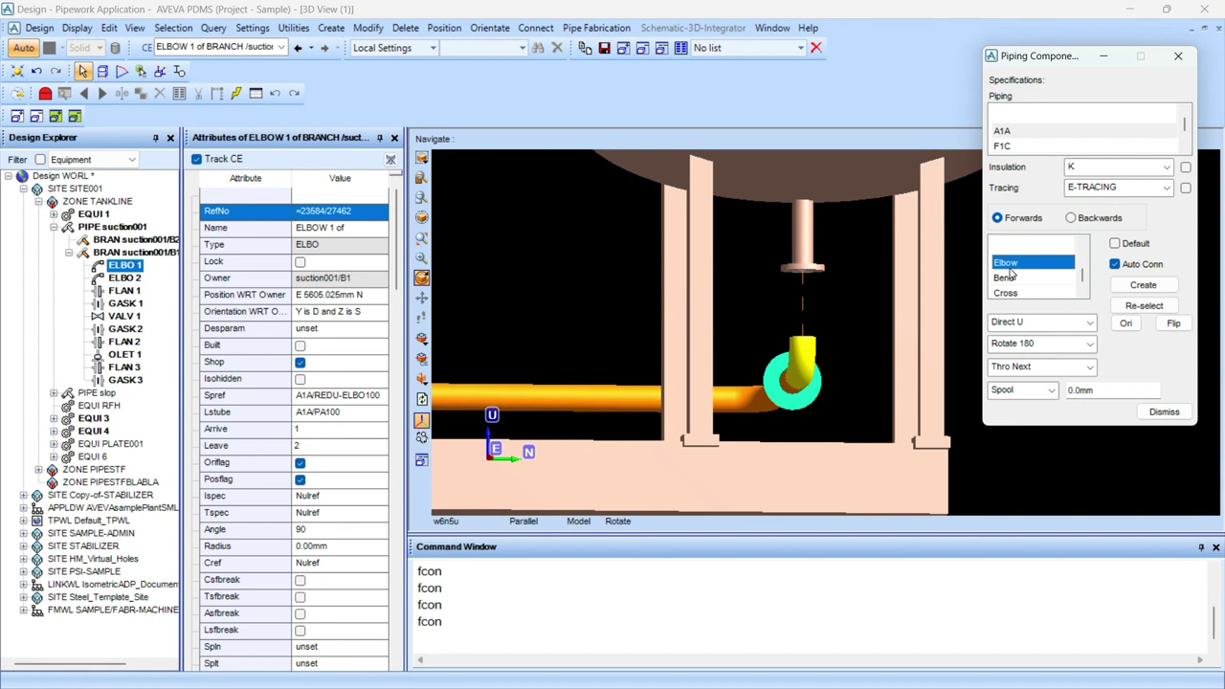
scroll(1010, 274, "up", 3)
left_click(1143, 285)
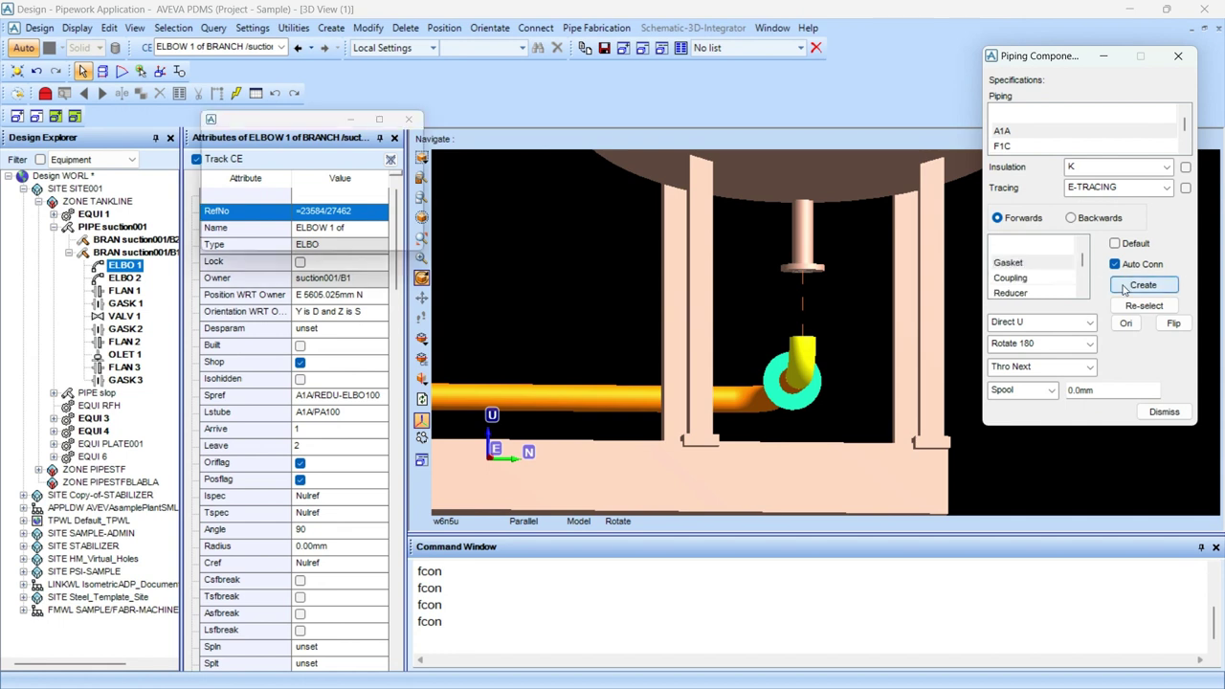
left_click(385, 258)
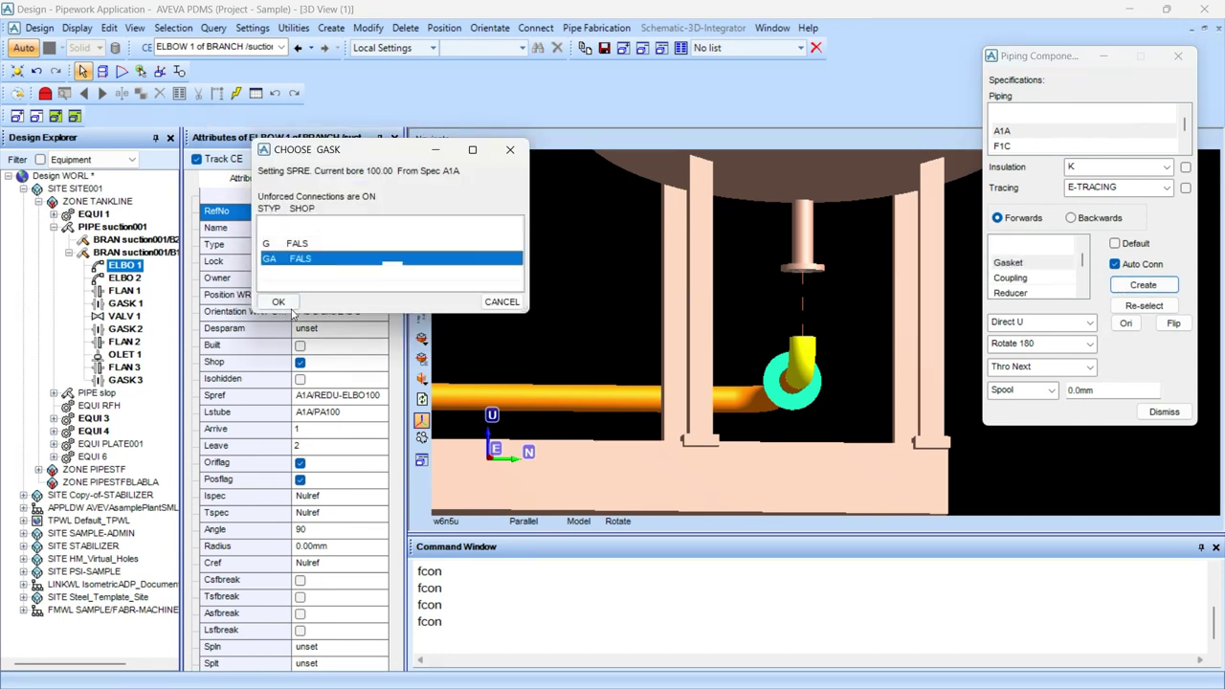
left_click(278, 302)
left_click(613, 378)
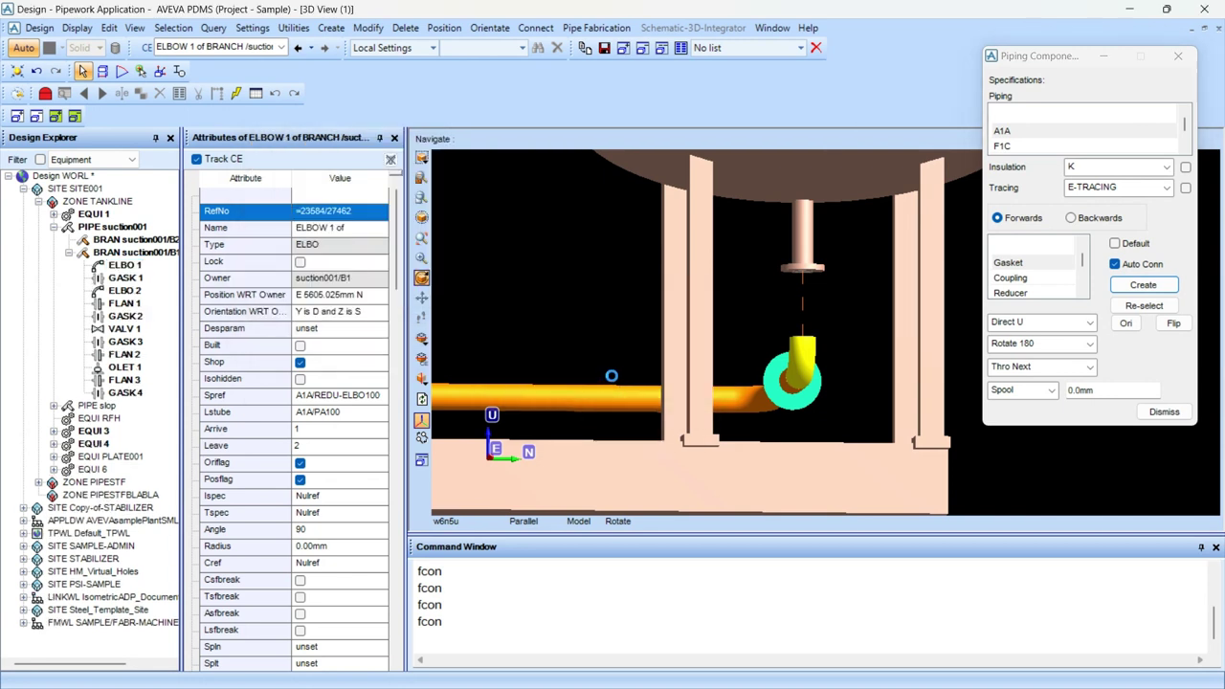
mouse_move(793, 391)
middle_mouse_down()
mouse_move(806, 397)
mouse_move(801, 387)
middle_mouse_up()
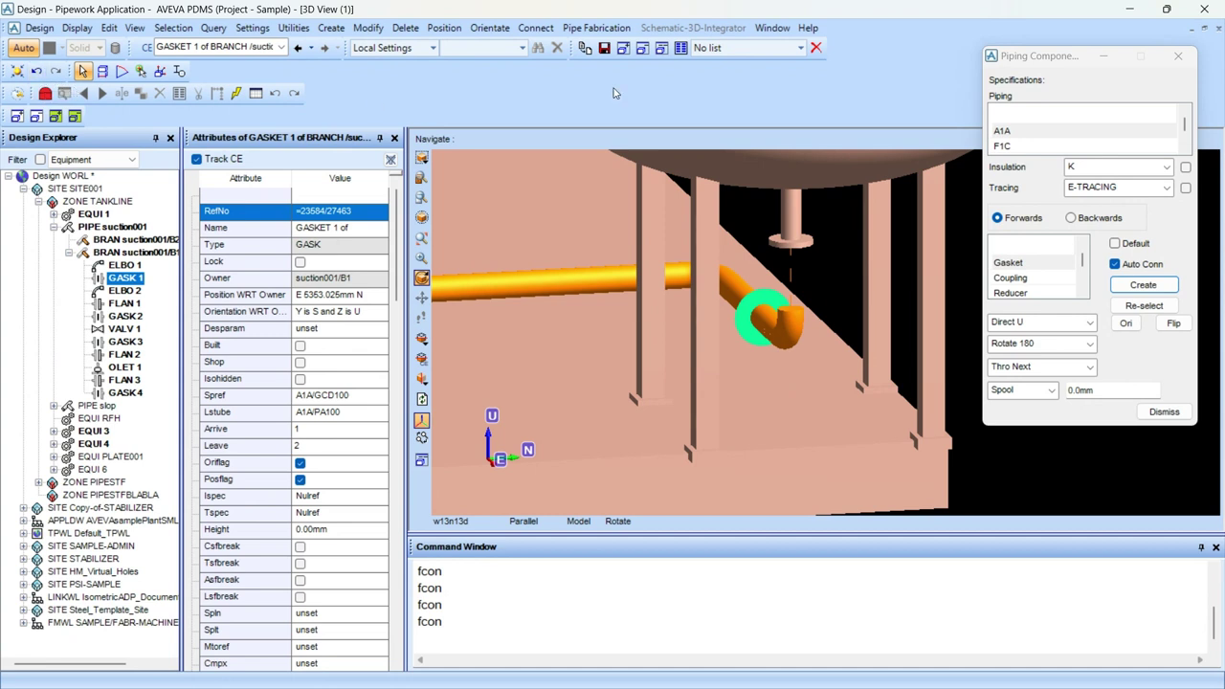
Delete the misplaced gasket between the two elbows of branch suction001/B1.
left_click(815, 47)
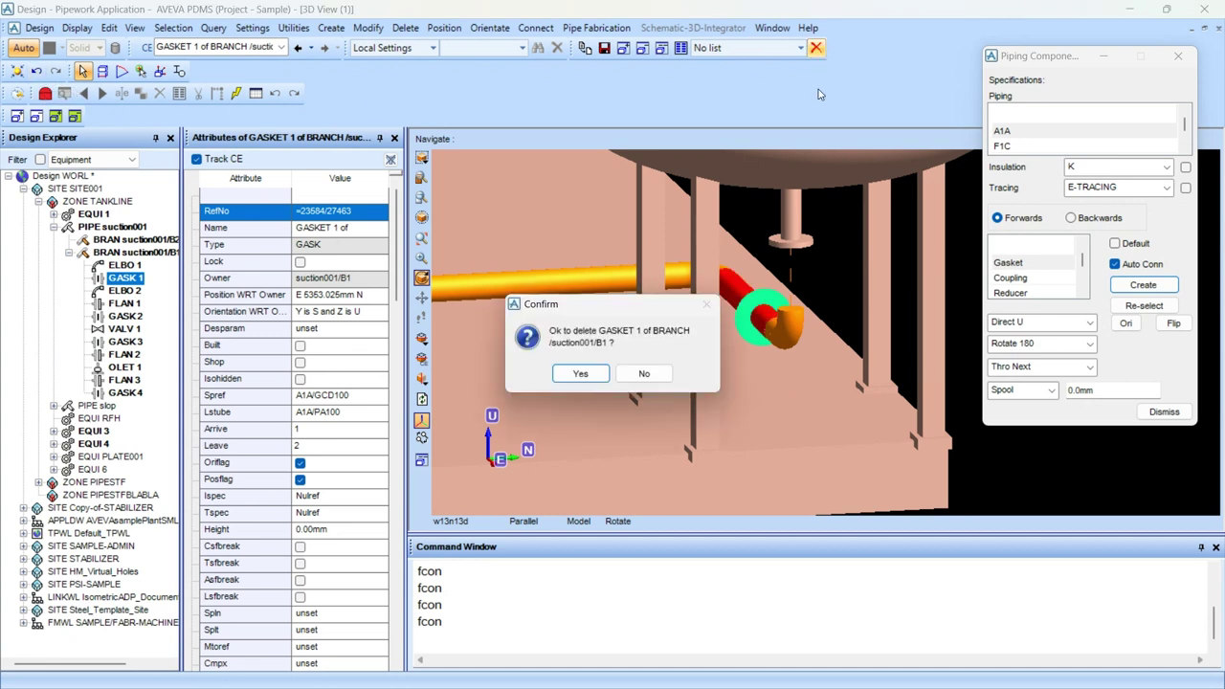
left_click(580, 373)
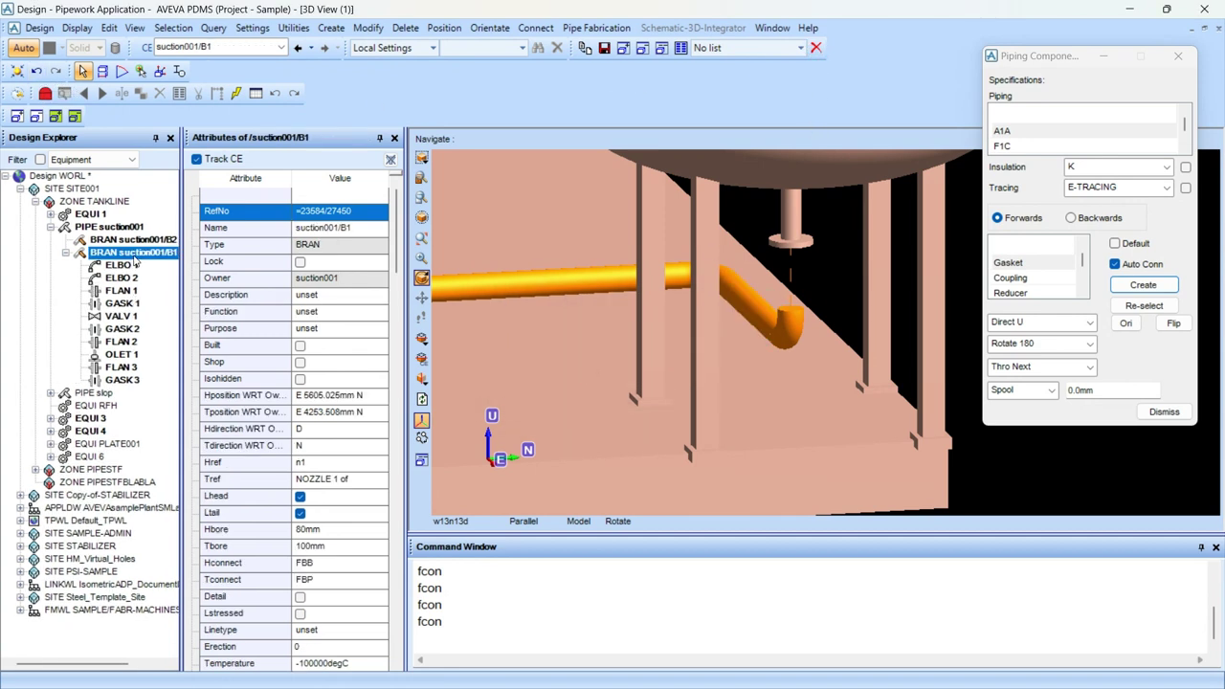
Create a type GA gasket from spec A1A at the head of branch suction001/B1 and force its connection to the vessel's bottom nozzle with fcon.
left_click(1010, 263)
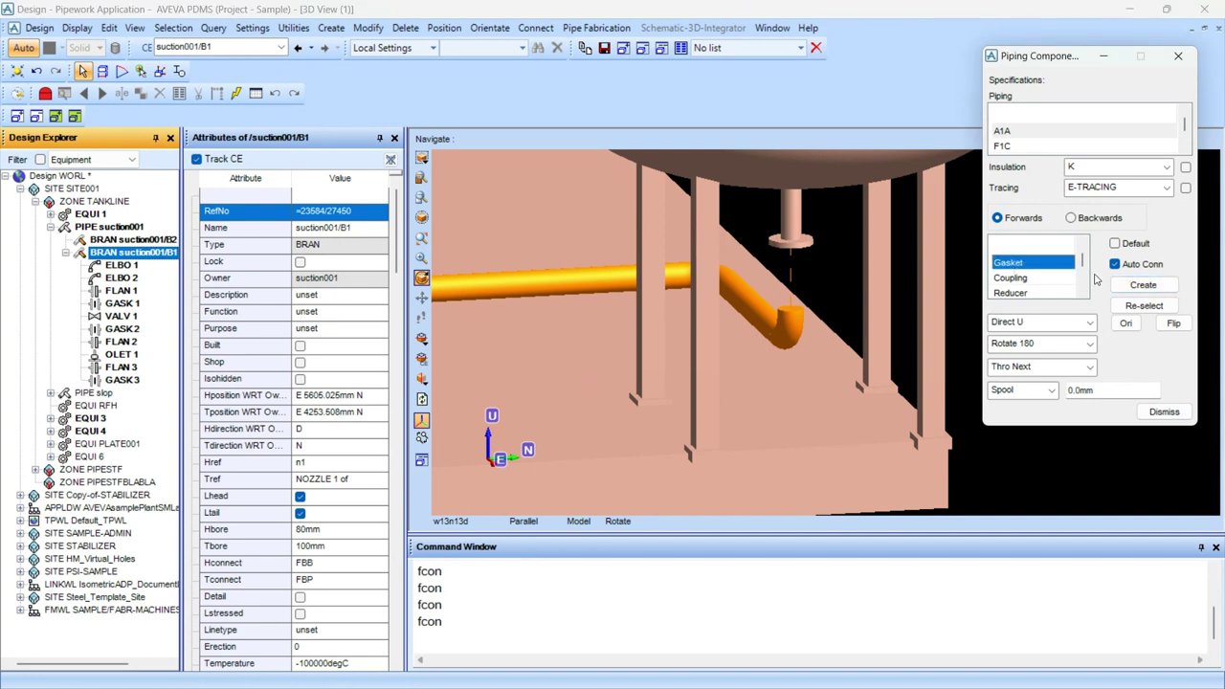
left_click(1142, 284)
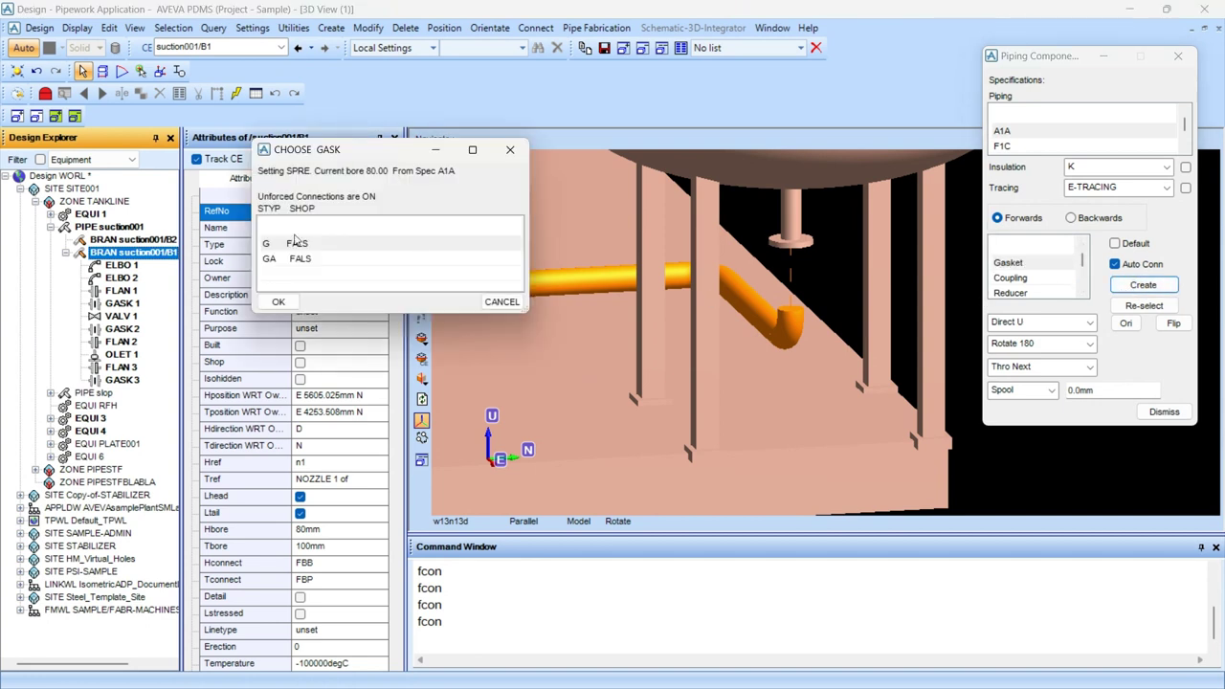
left_click(287, 257)
left_click(277, 302)
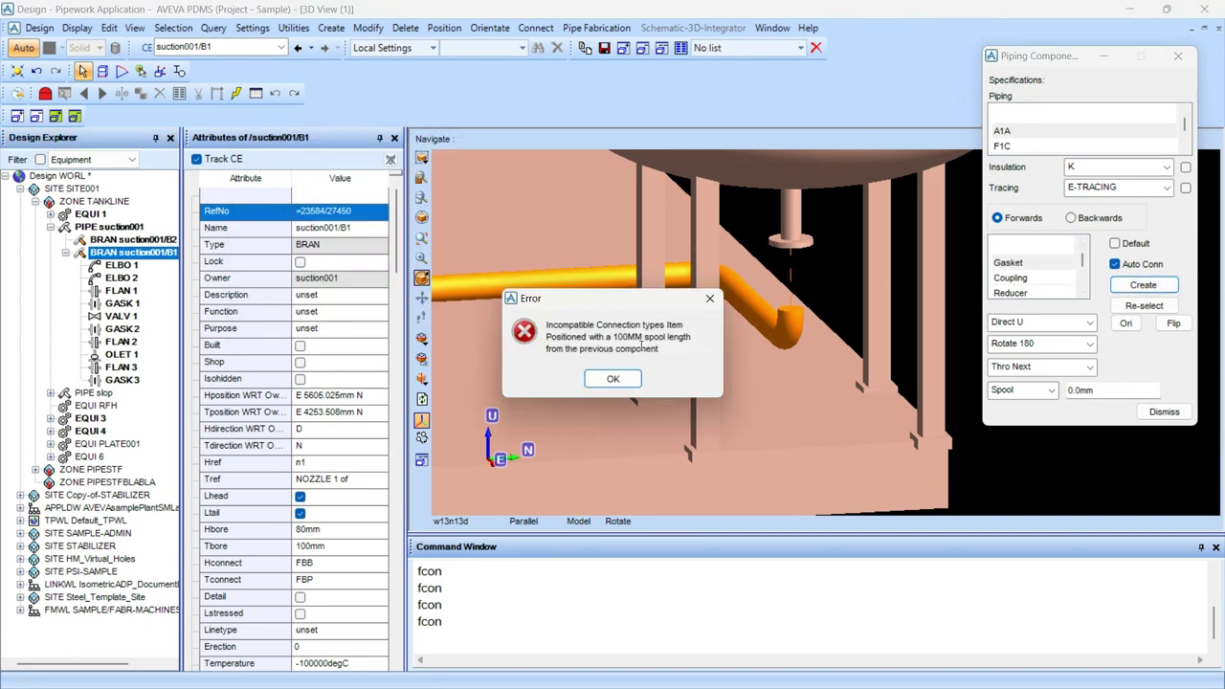
left_click(617, 379)
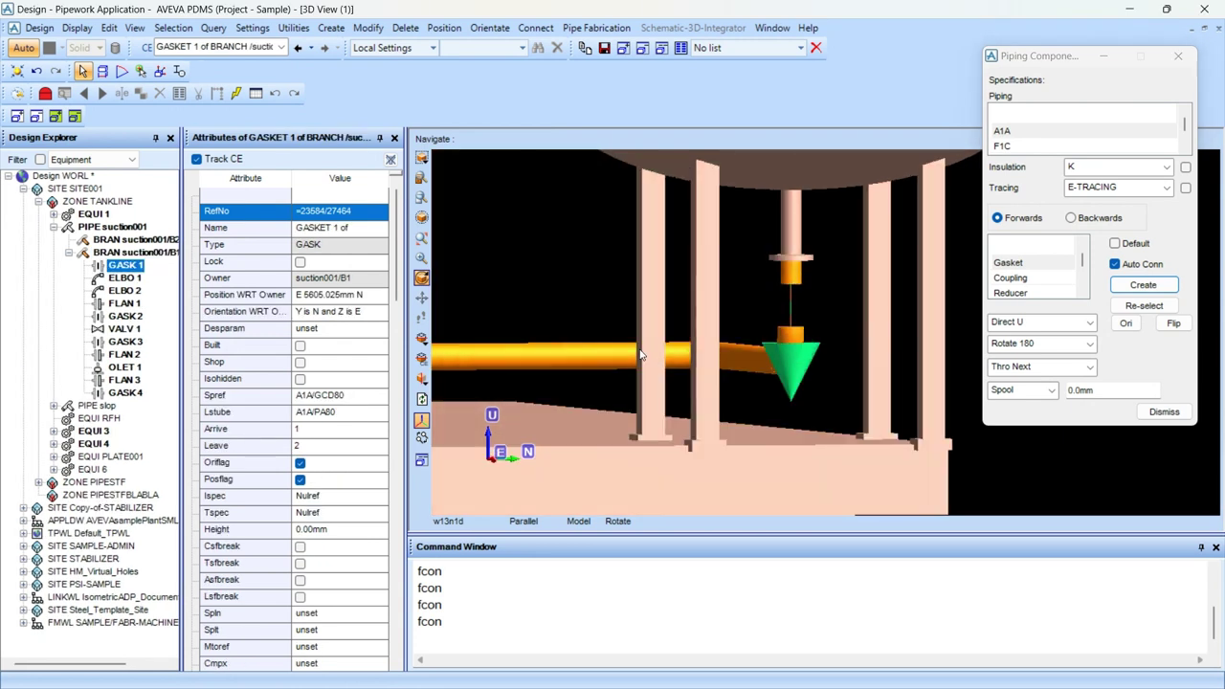
double_click(479, 620)
key("Return")
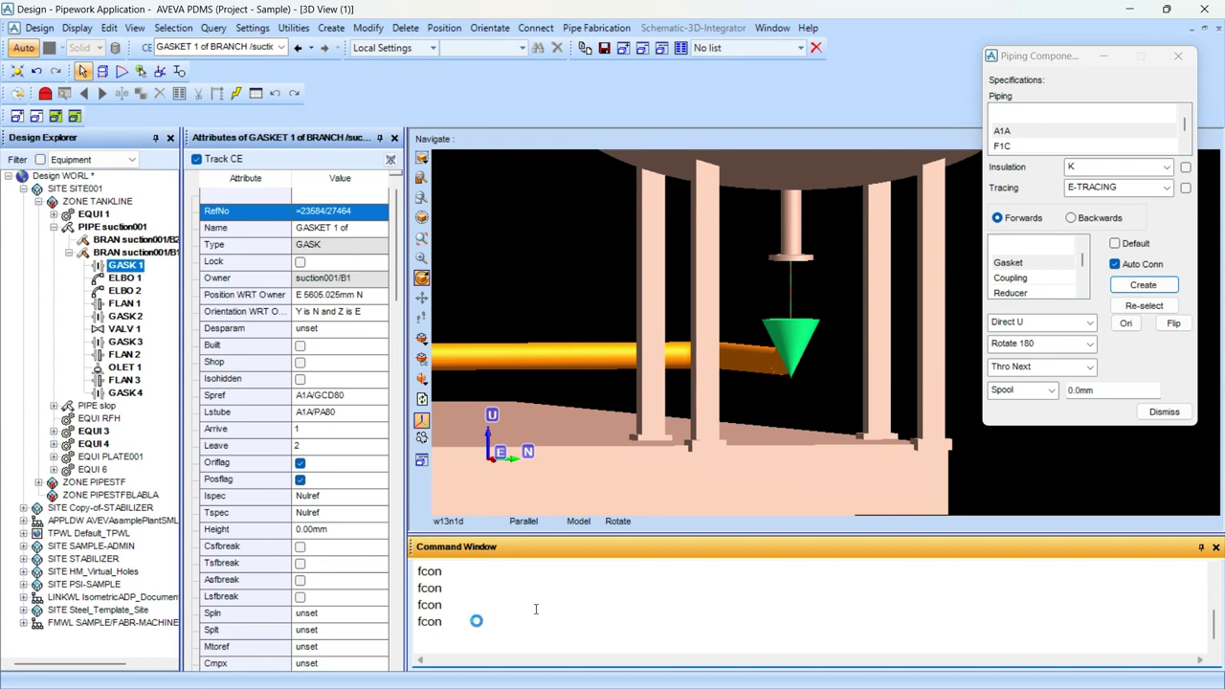
Set a 10 mm spool for the gasket beneath the vessel's bottom nozzle.
left_click_drag(1100, 396, 1062, 396)
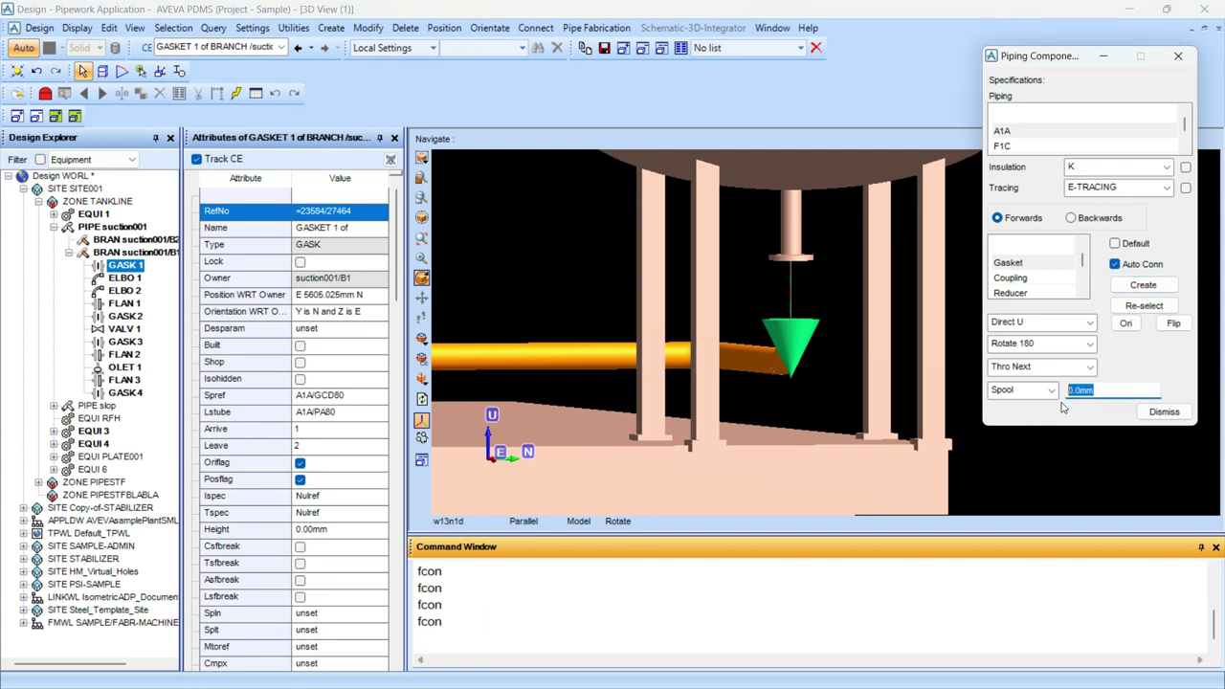
type("10")
left_click(1038, 392)
left_click(1033, 407)
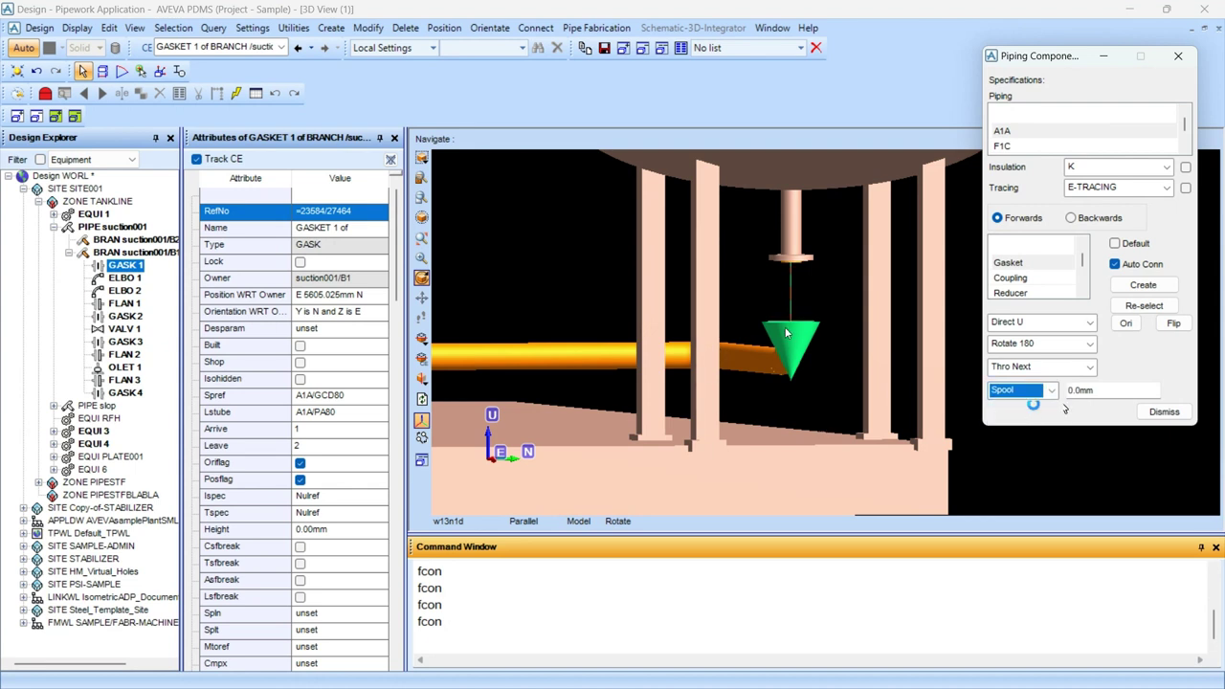
Create a type F flange from spec A1A below the nozzle gasket and force its connection to the gasket with fcon.
left_click(1017, 278)
scroll(1017, 280, "up", 2)
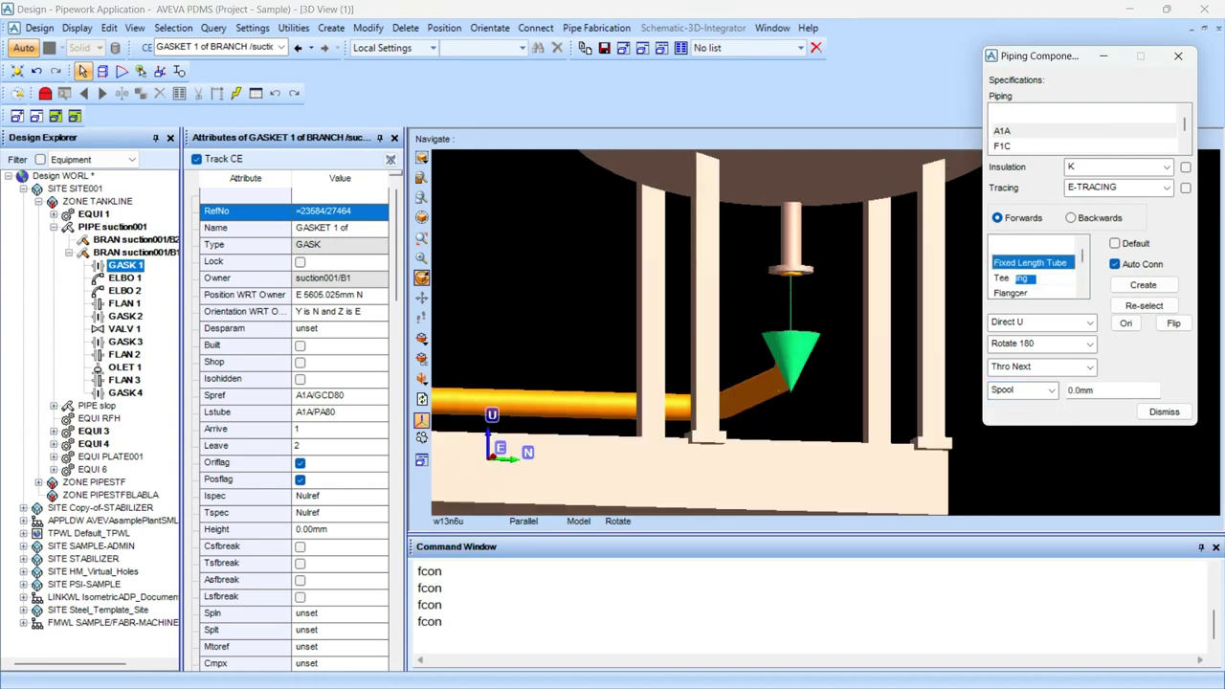
left_click(1018, 294)
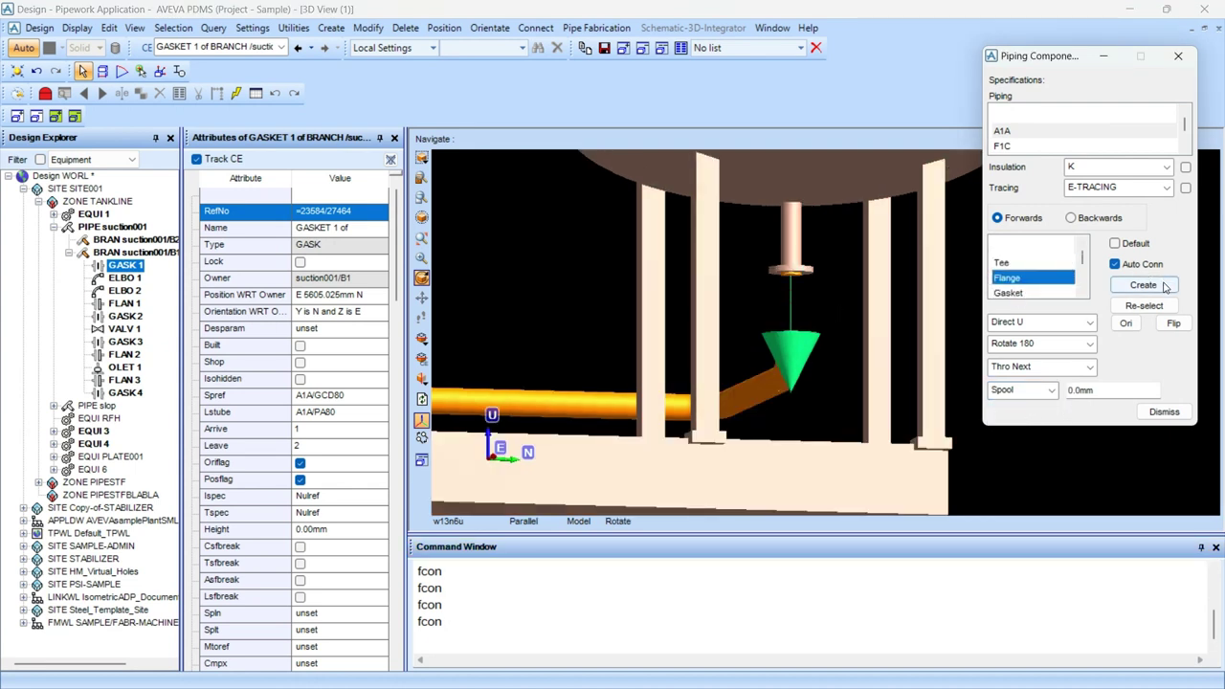
left_click(1142, 285)
left_click(277, 243)
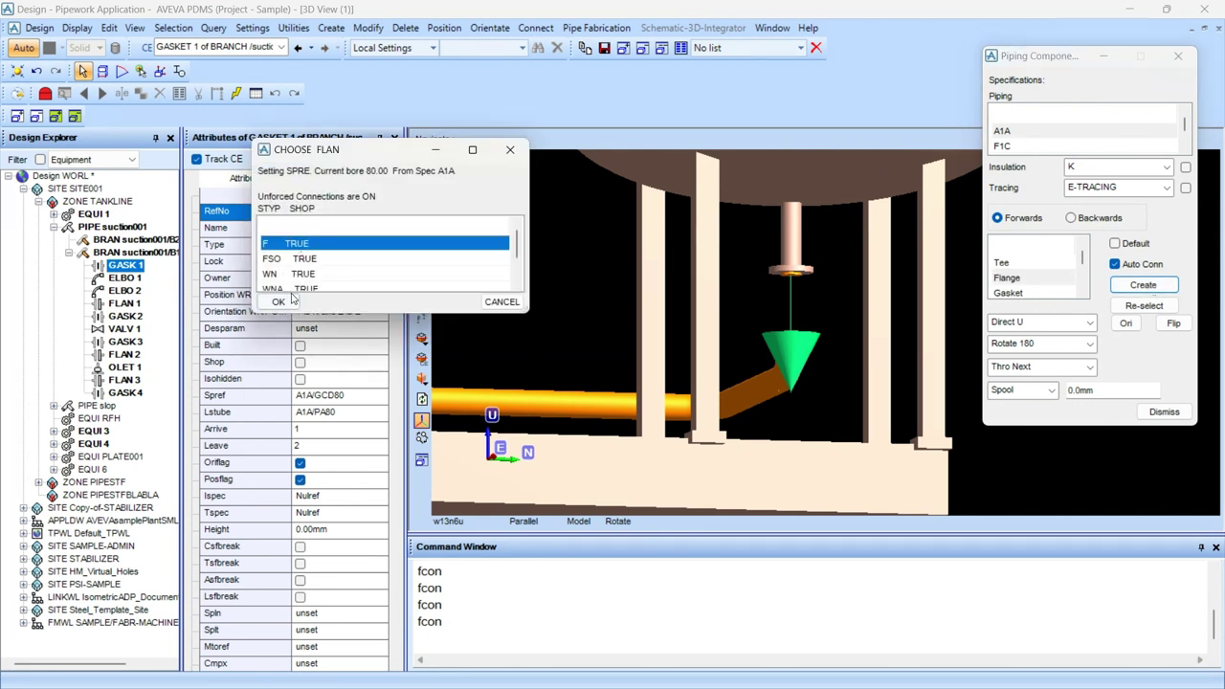
left_click(277, 301)
left_click(612, 378)
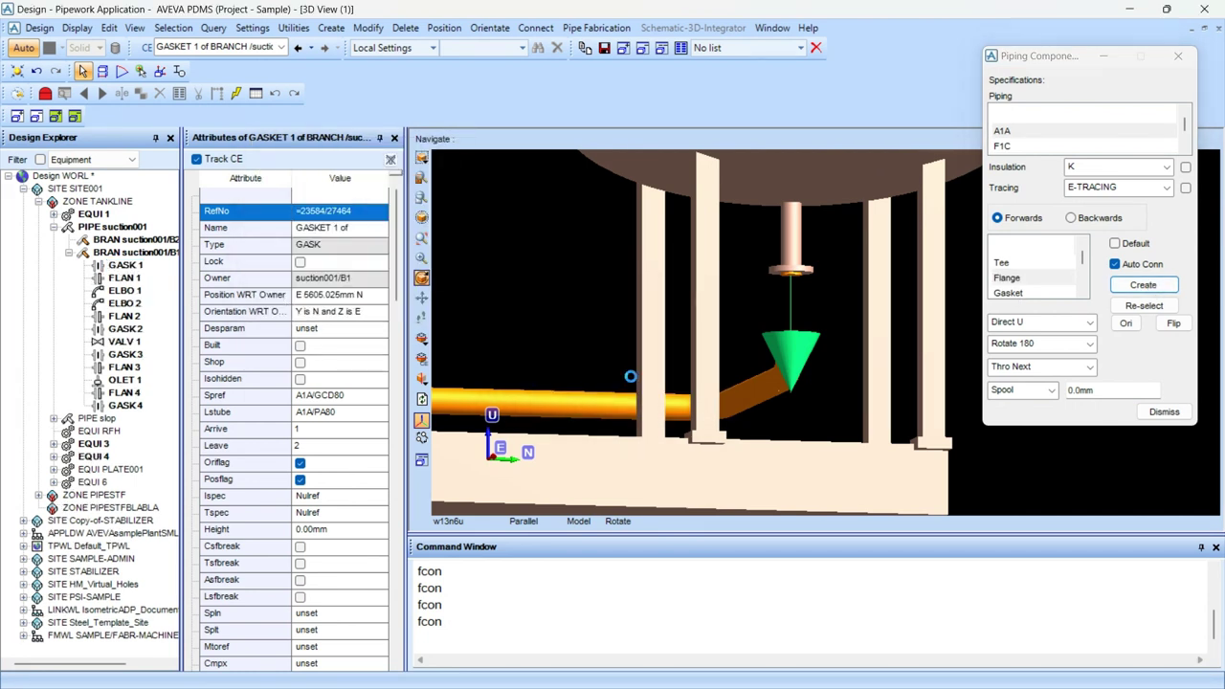
left_click(462, 603)
key("Return")
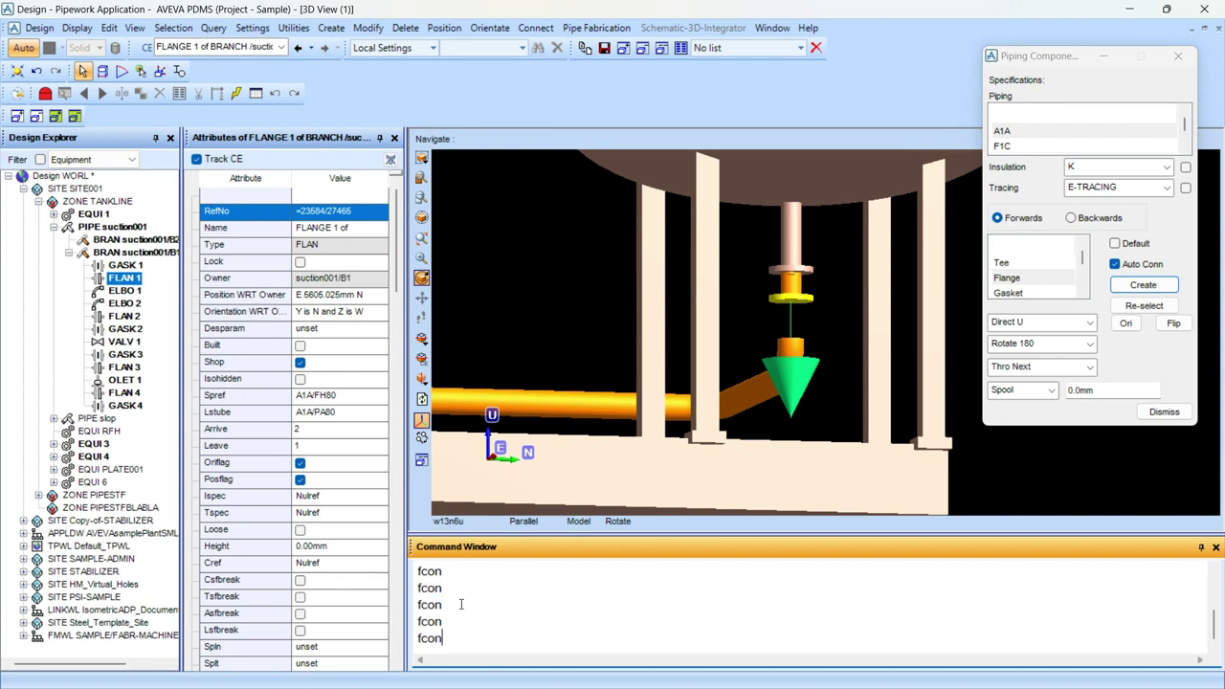
key("Return")
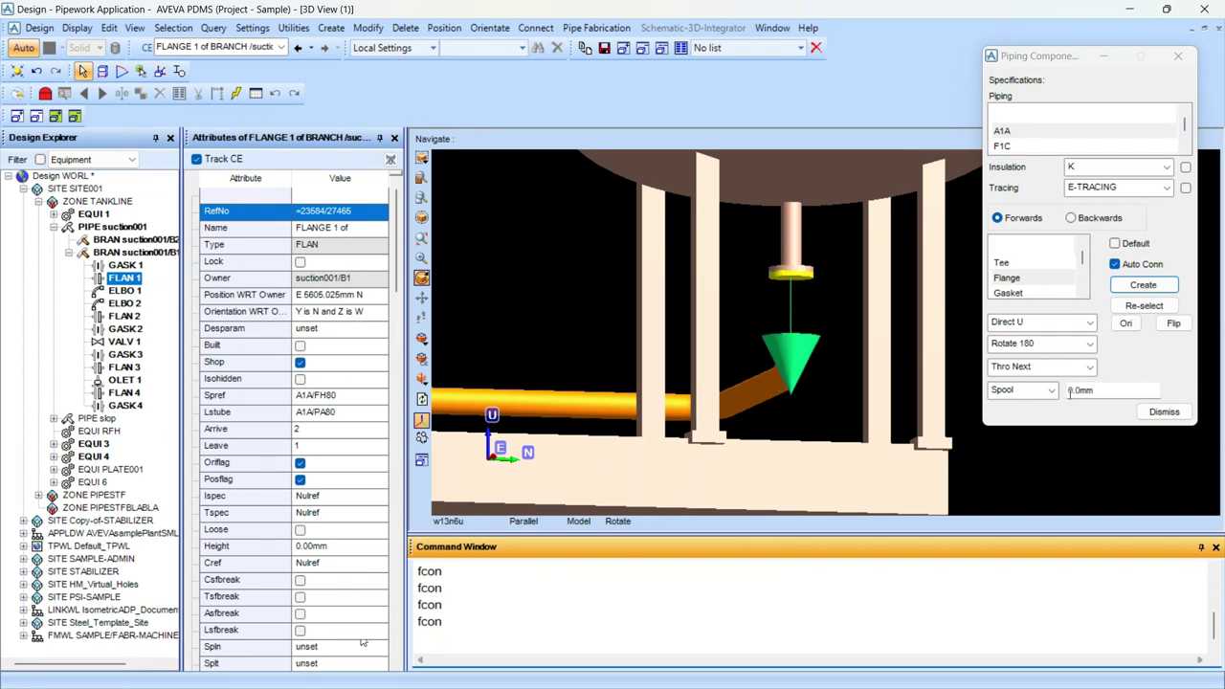
Apply a 10 mm spool to the new flange below the vessel's bottom nozzle.
double_click(1069, 396)
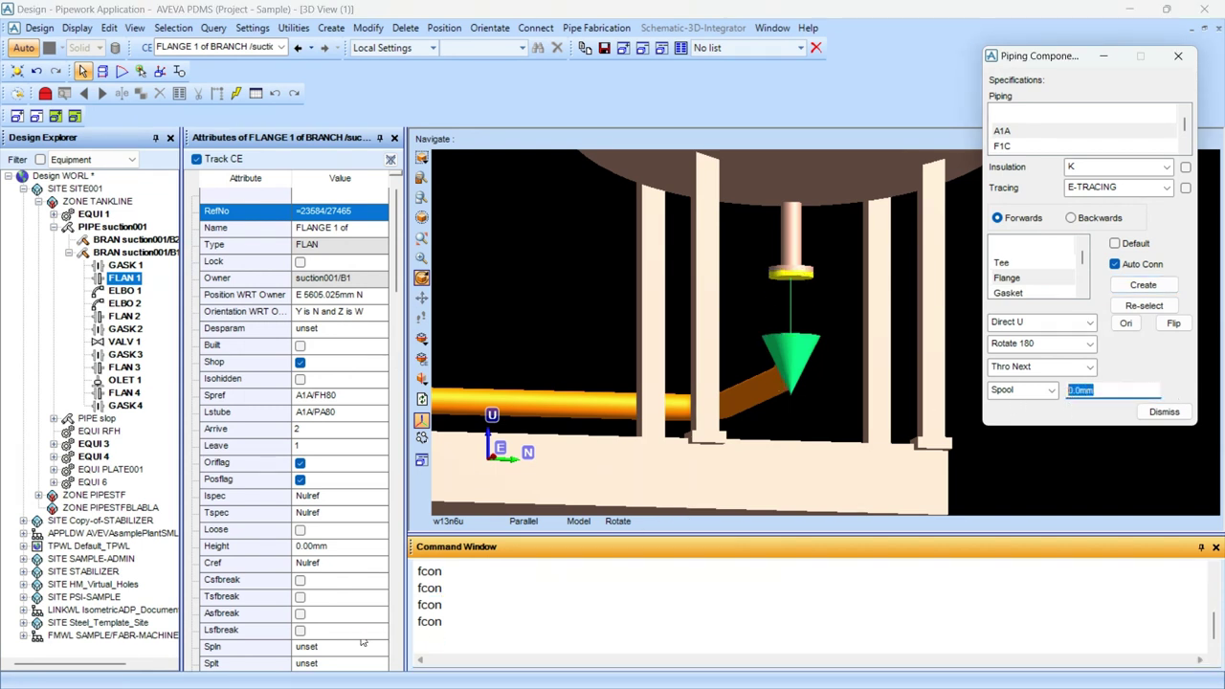
type("10")
left_click(1043, 391)
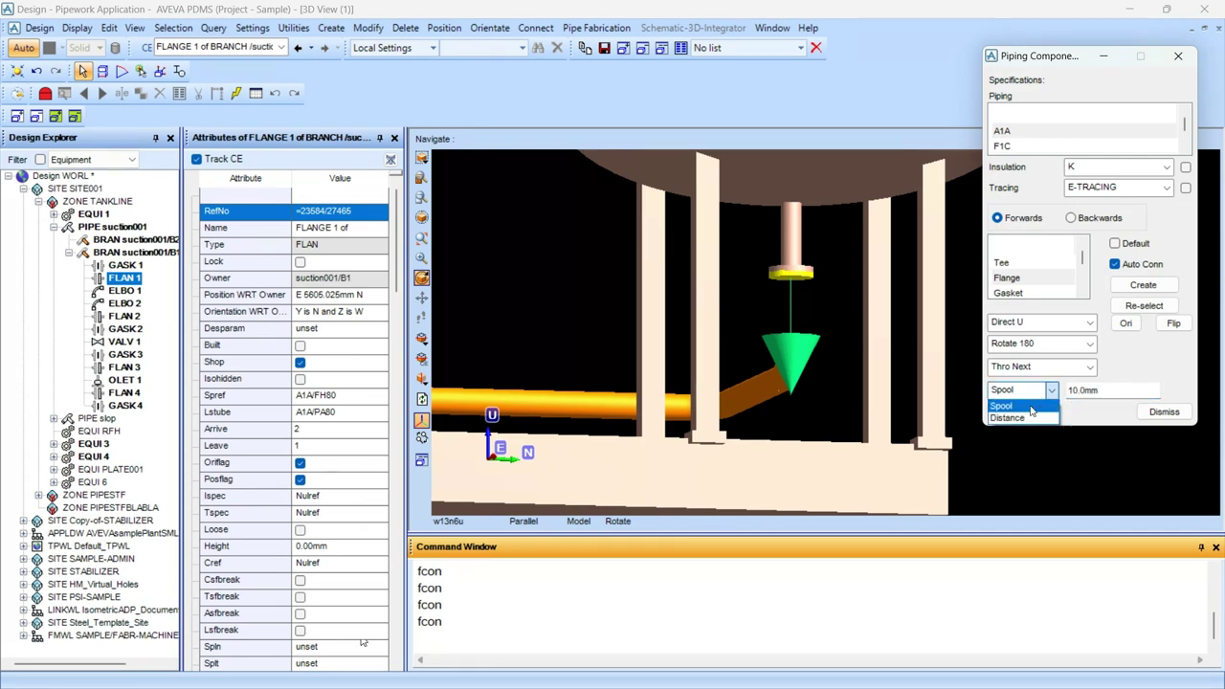
left_click(1030, 408)
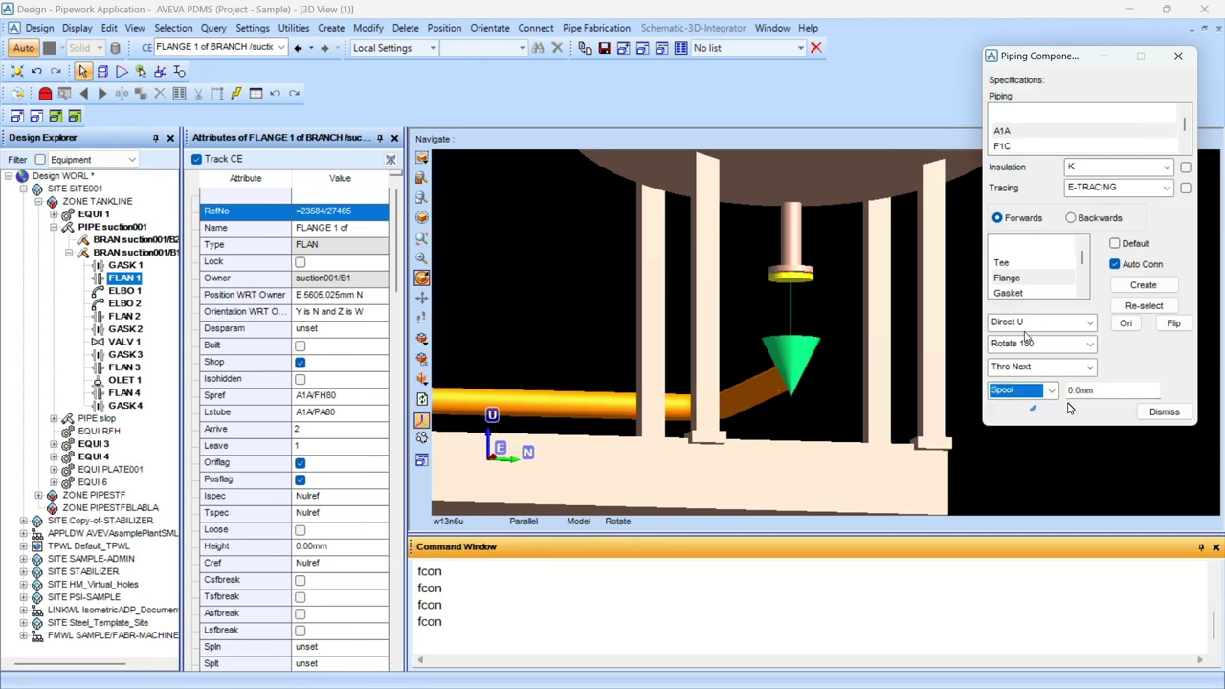
Measure the perpendicular distance between the new flange and the upturned elbow beneath it.
middle_click_drag(825, 305, 826, 354)
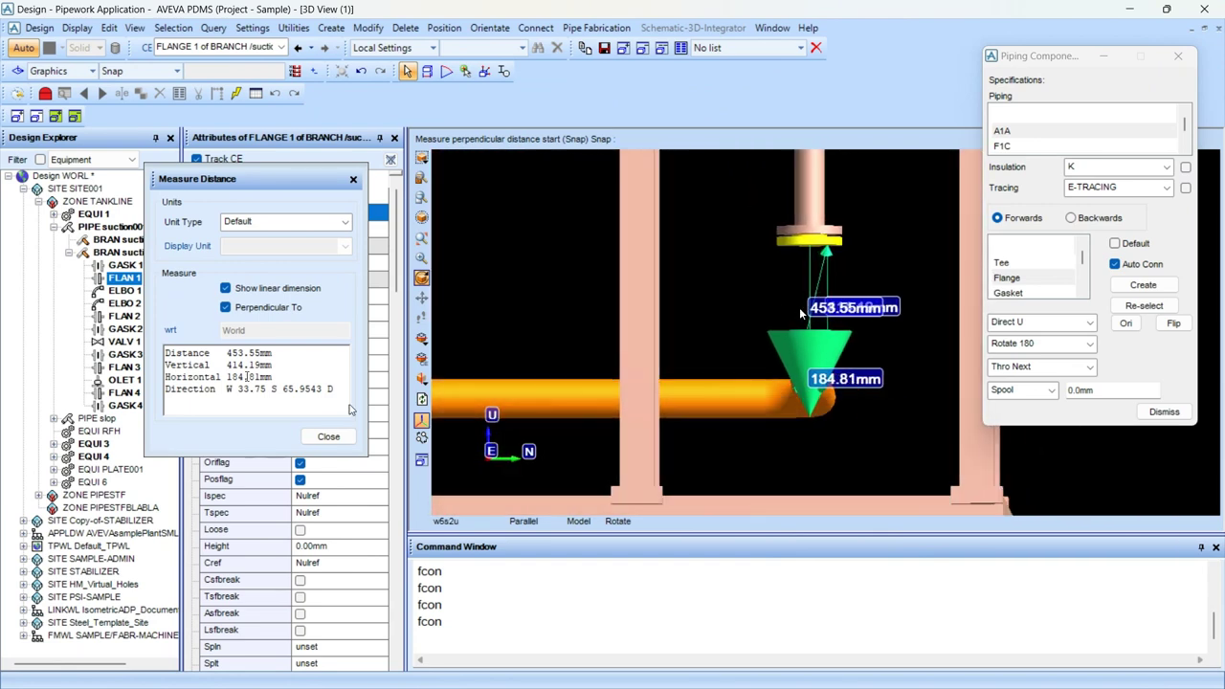
middle_click_drag(800, 314, 808, 261)
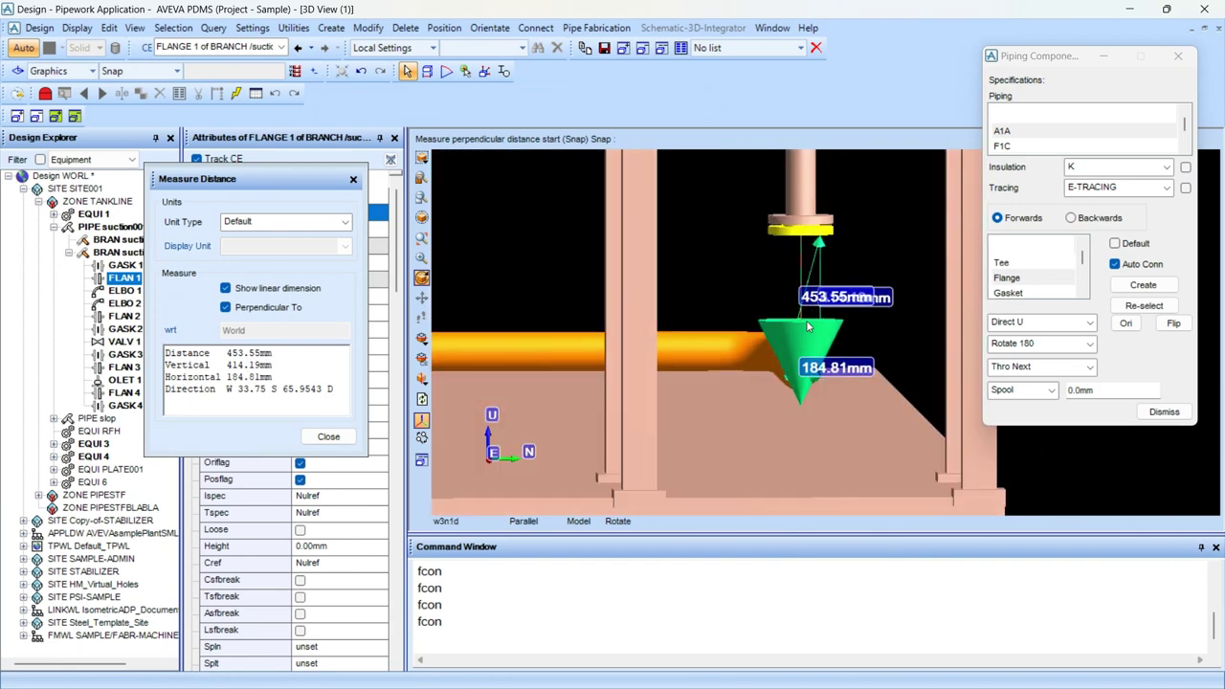
scroll(809, 259, "up", 3)
scroll(810, 197, "up", 1)
scroll(807, 183, "down", 2)
left_click_drag(239, 176, 326, 175)
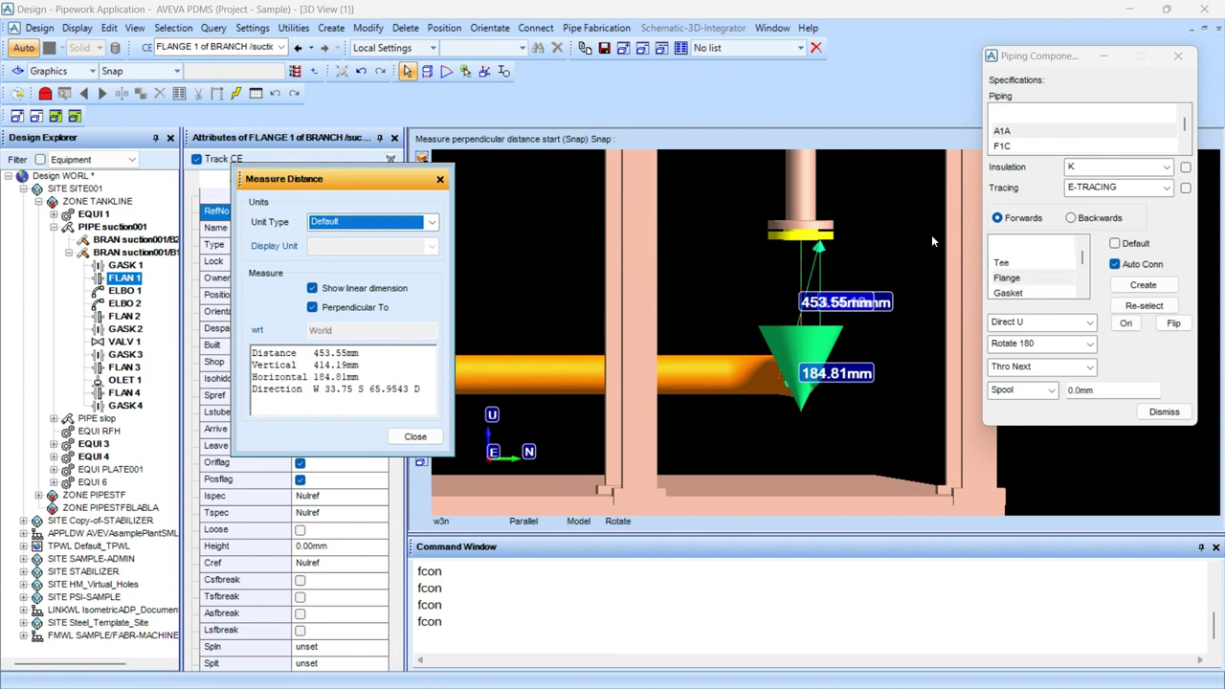
Create a 90-degree EL90 elbow from spec A1A below the new flange and inspect it from the side.
left_click(1002, 277)
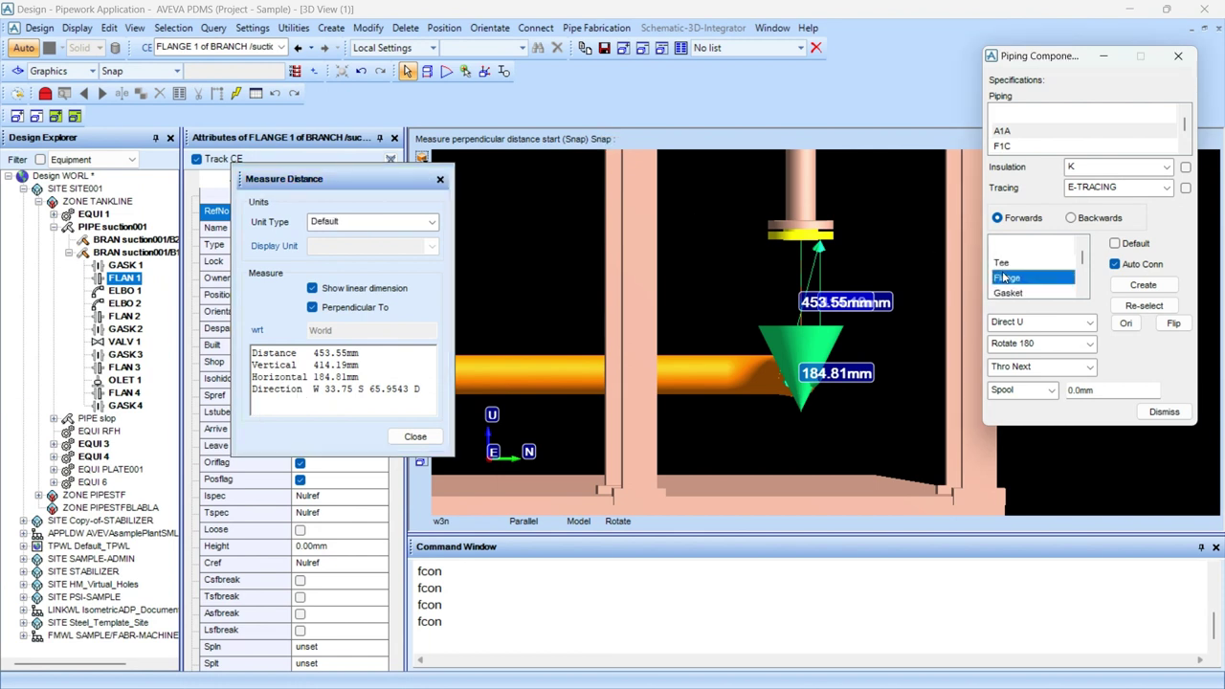
key("e")
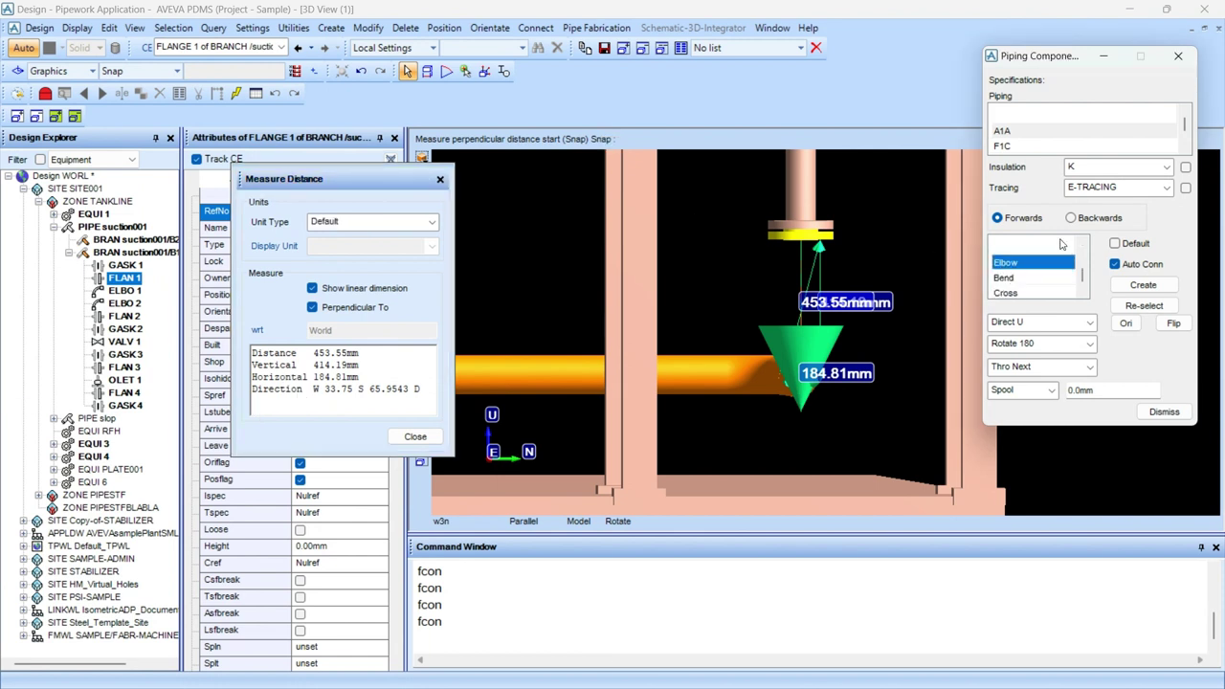
left_click(1142, 284)
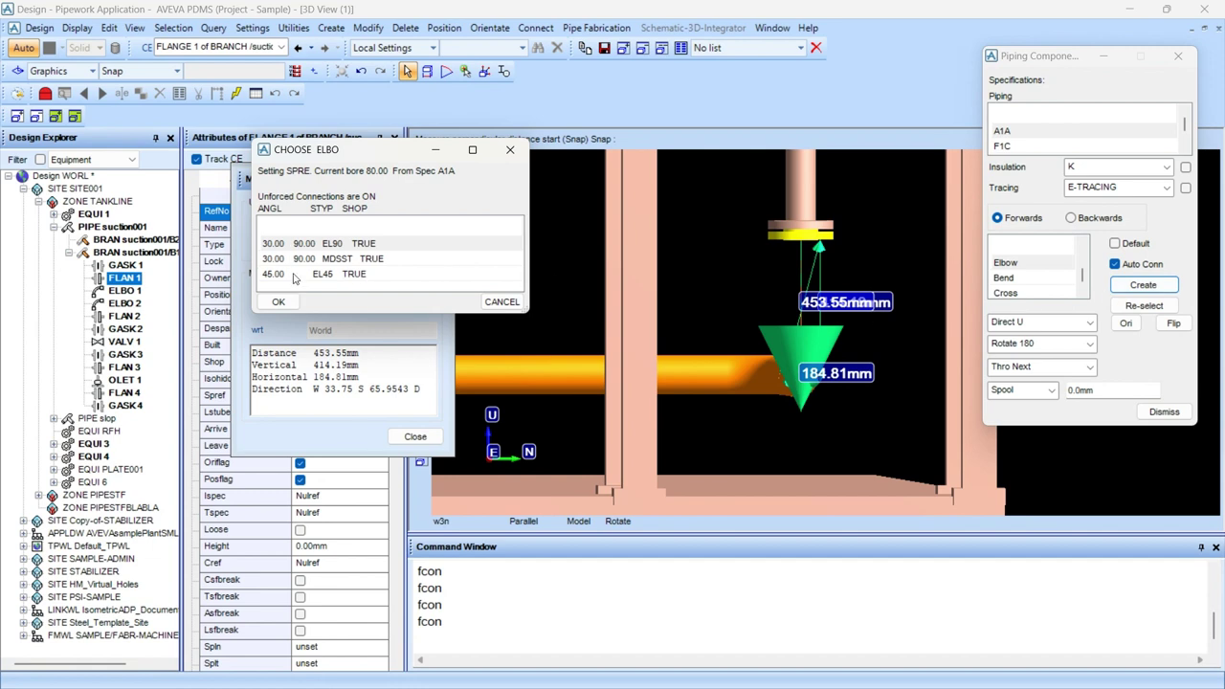
left_click(278, 301)
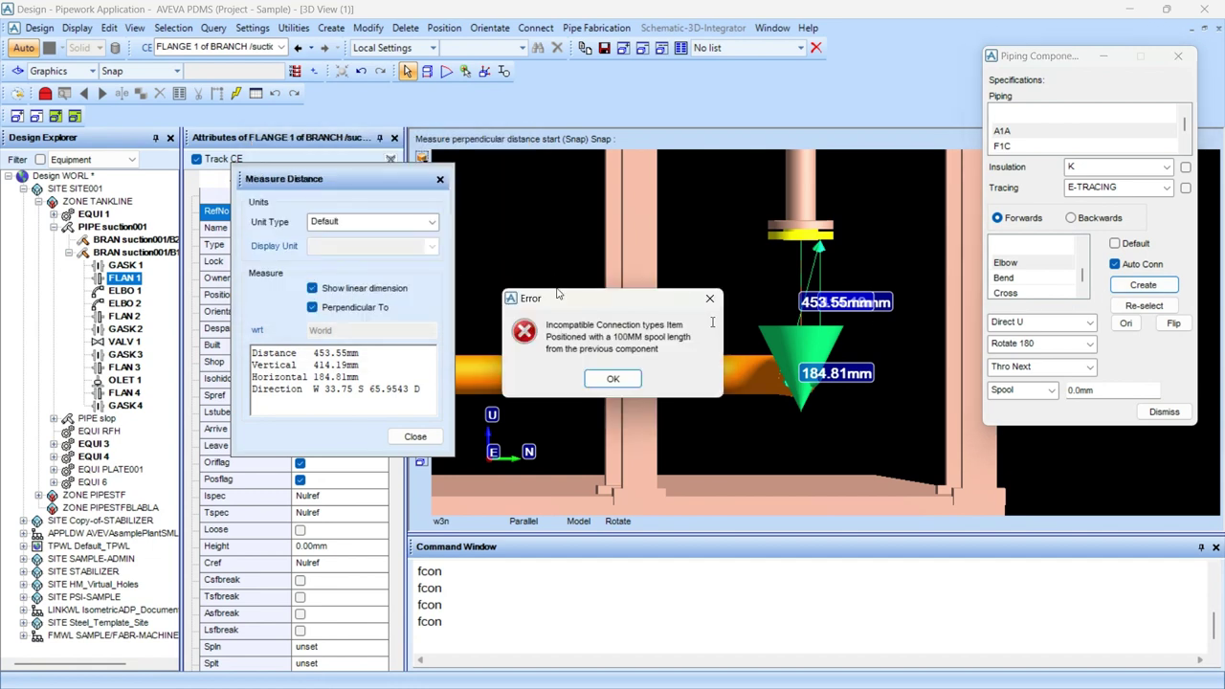
left_click(629, 383)
middle_click_drag(831, 369, 893, 345)
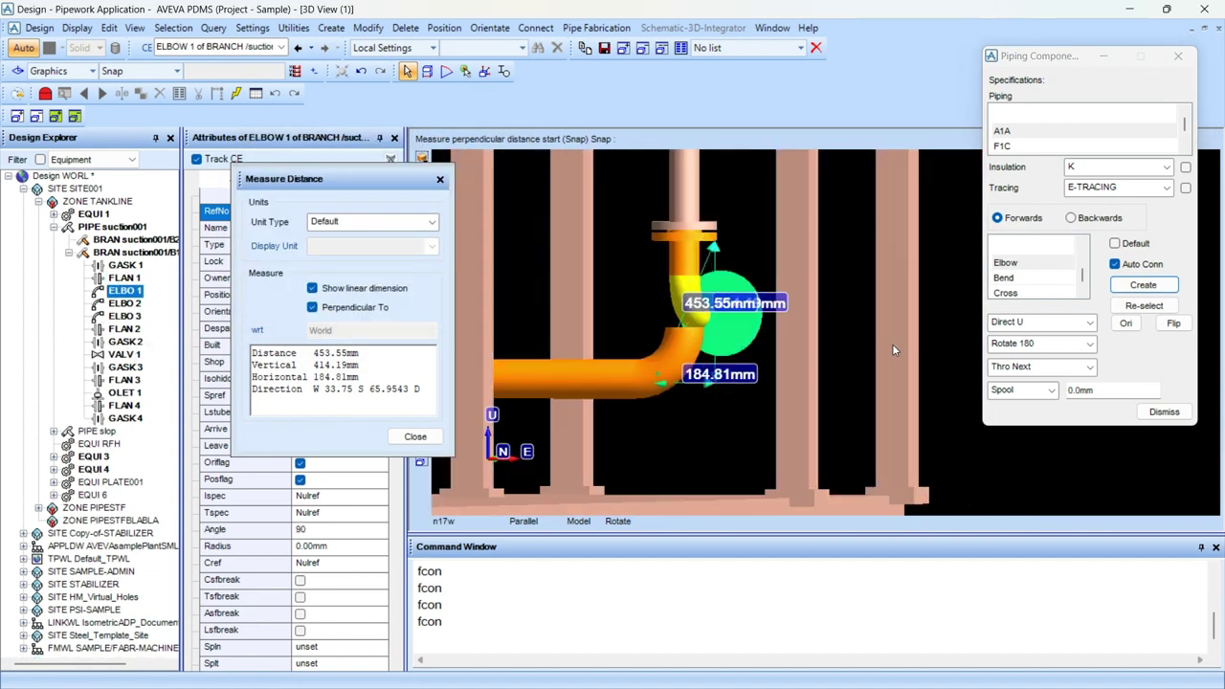
Leave distance measuring and delete the old upturned elbow located beneath the new one in branch suction001/B1.
left_click(682, 366)
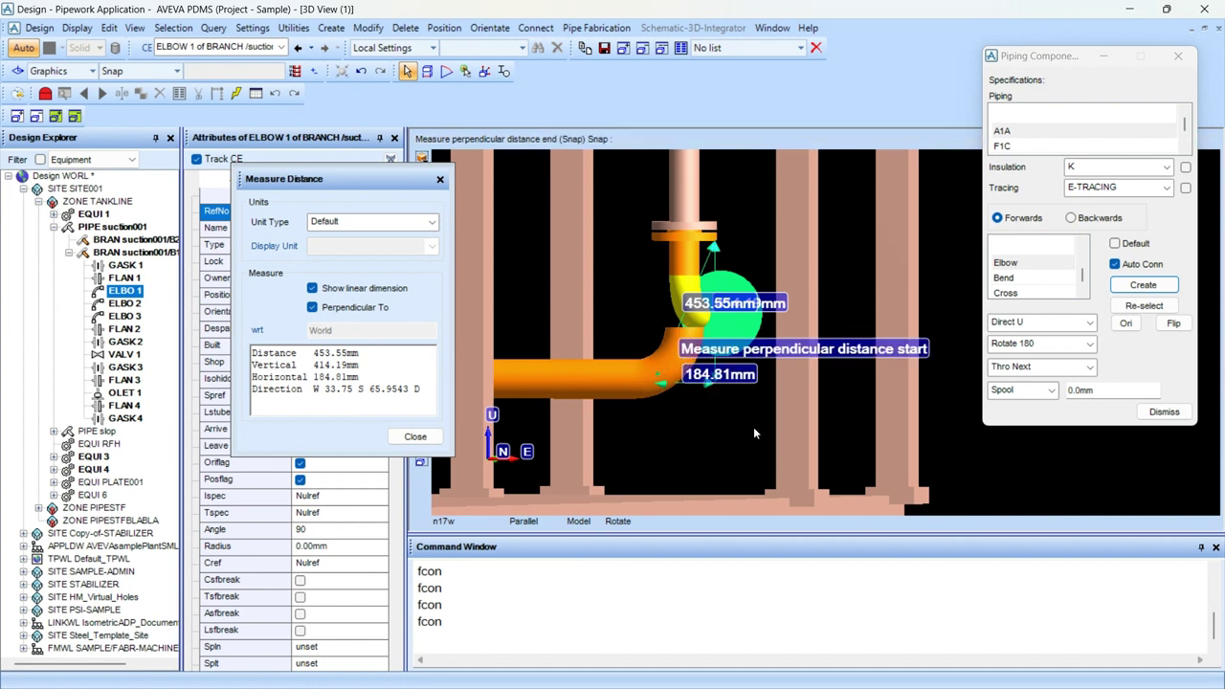
key("Escape")
left_click(672, 361)
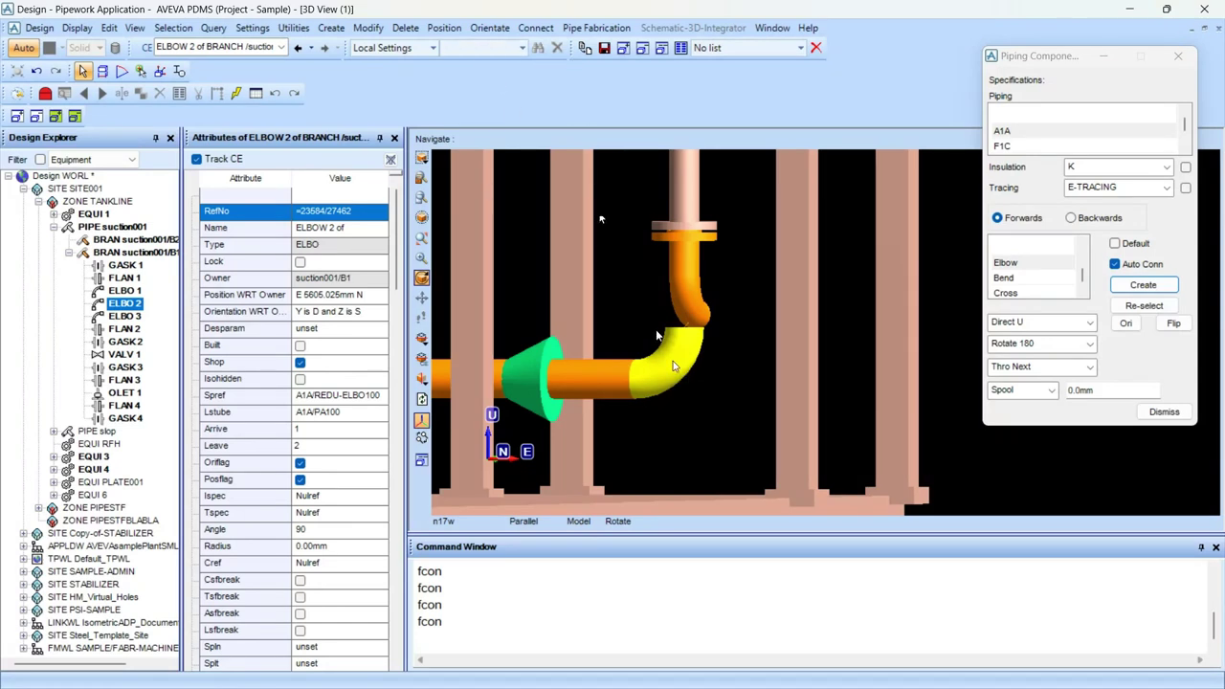
right_click(658, 352)
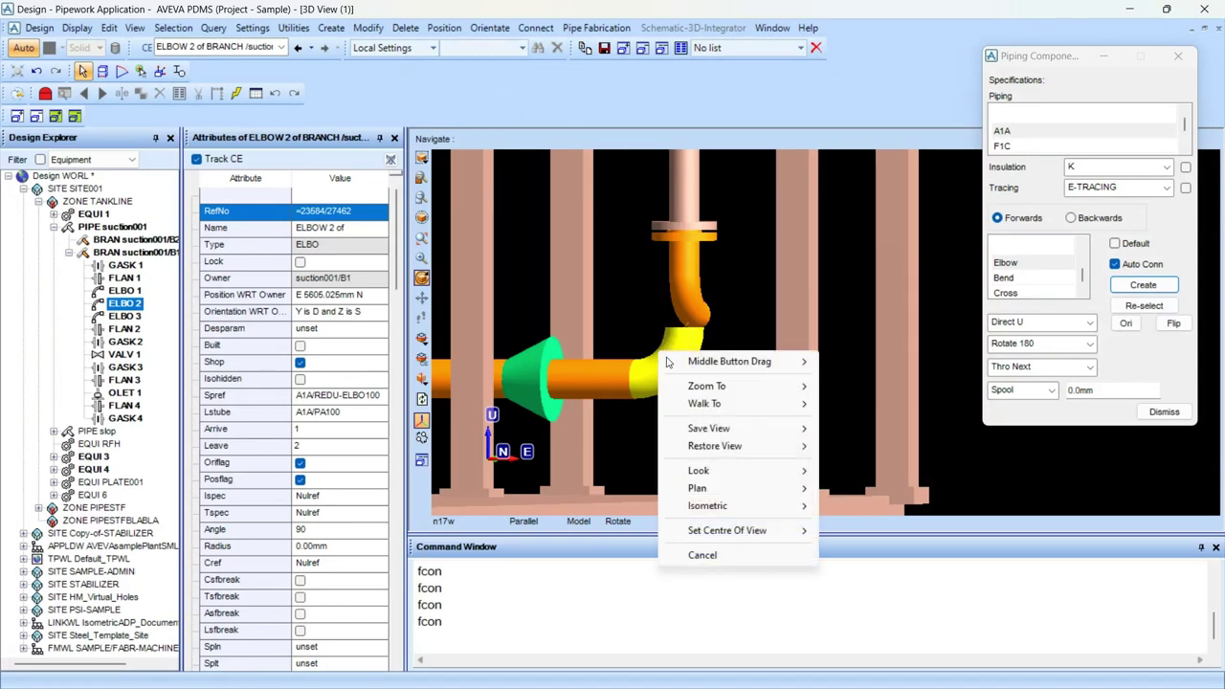
left_click(612, 313)
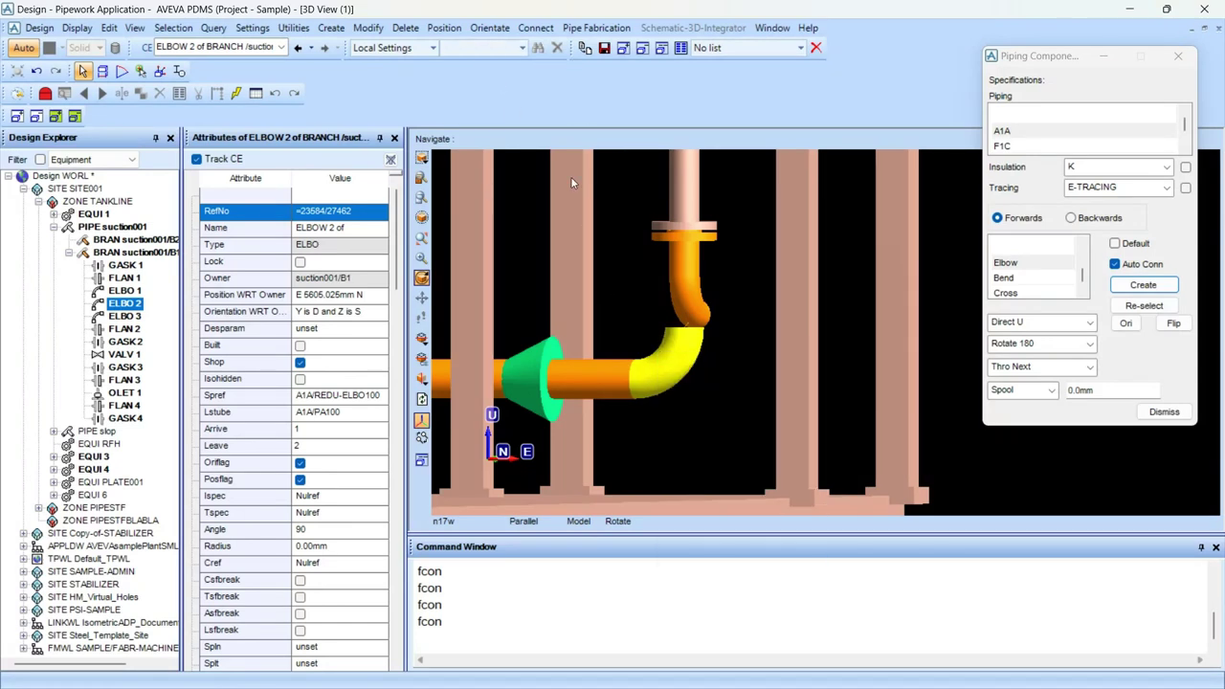
left_click(815, 46)
left_click(577, 369)
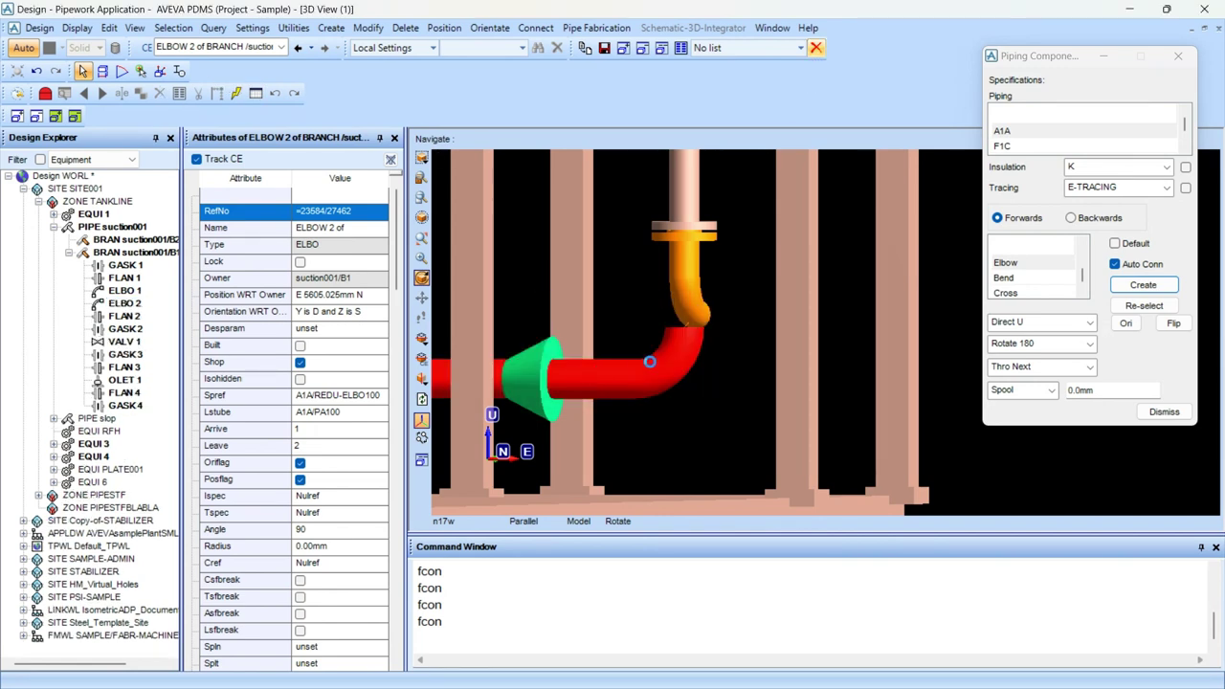
Clear the command output and query point p1 of the elbow under the vessel nozzle with "q p1".
middle_click_drag(650, 362, 630, 373)
scroll(792, 360, "down", 3)
mouse_move(792, 360)
middle_mouse_down()
mouse_move(802, 375)
mouse_move(793, 352)
middle_mouse_up()
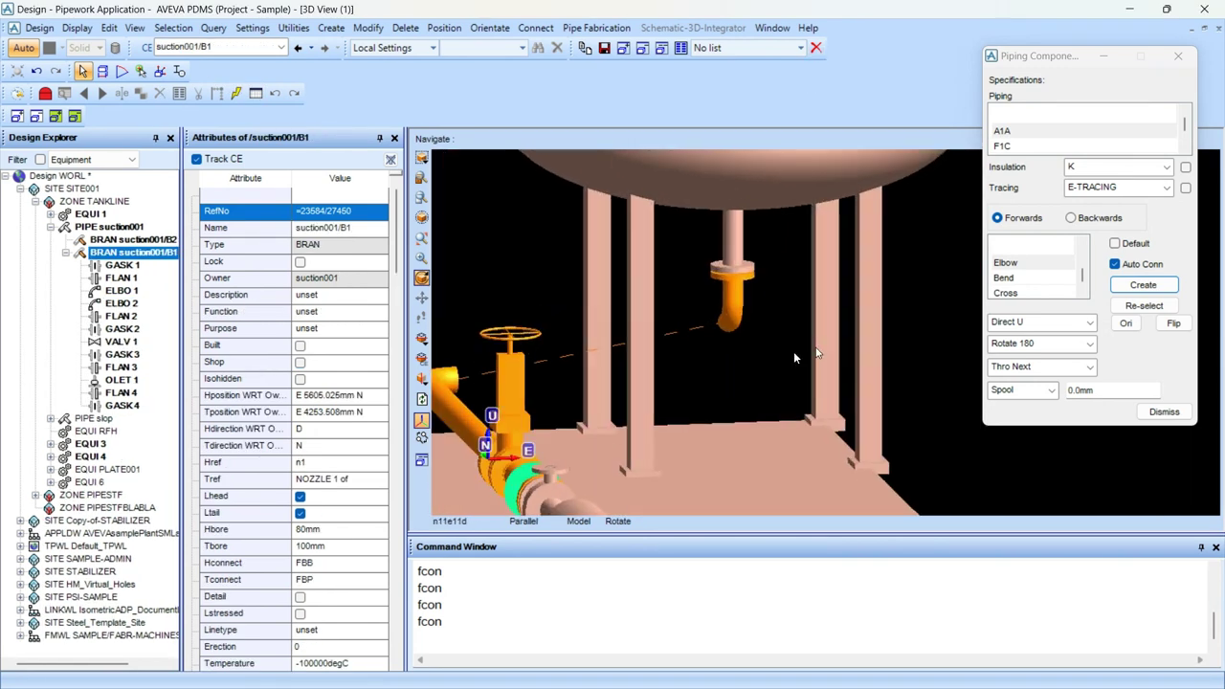
left_click(732, 316)
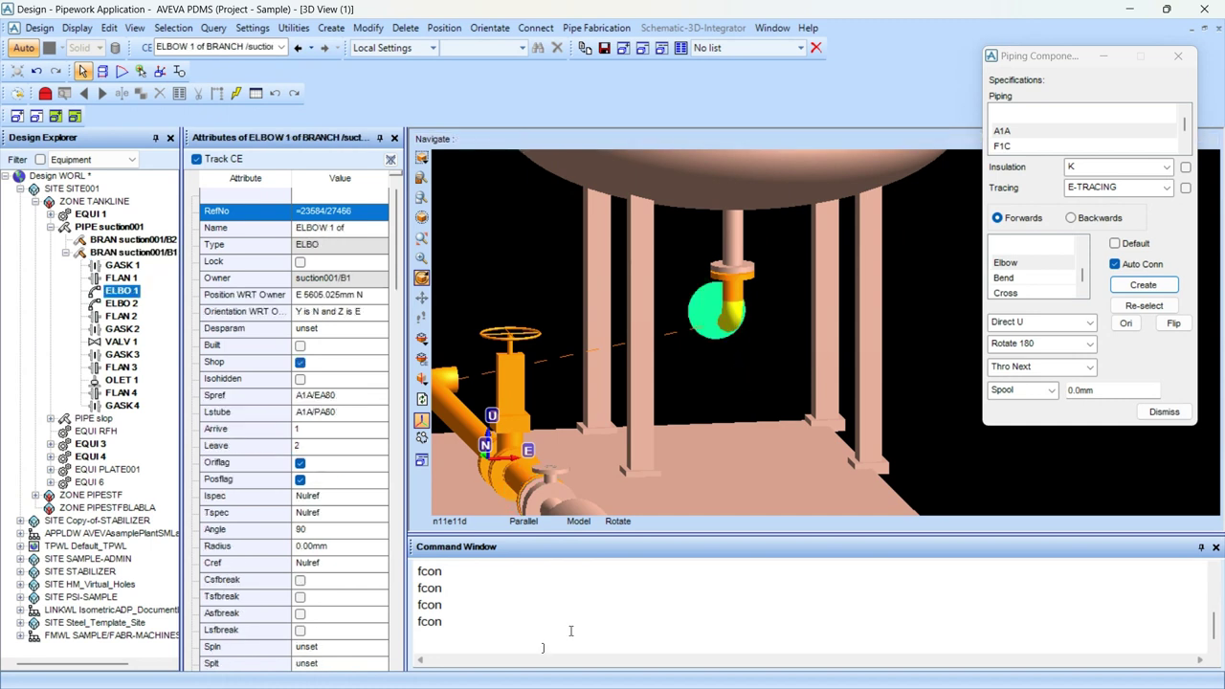
right_click(541, 647)
left_click(584, 630)
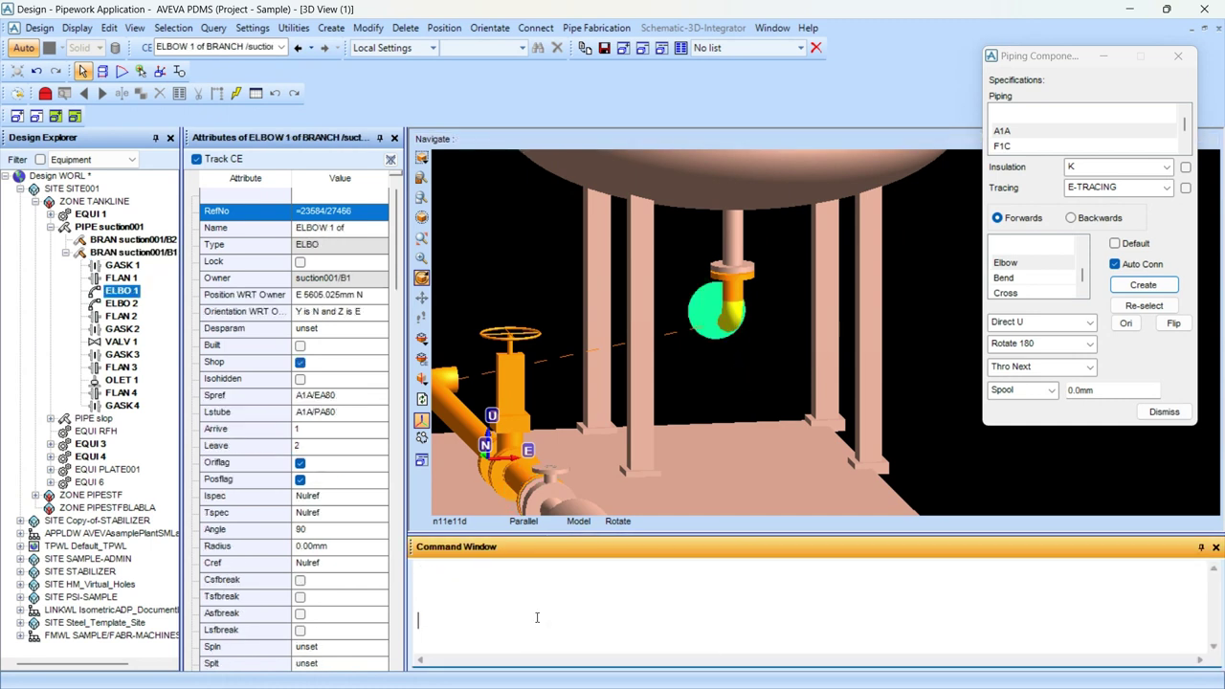
type("q p1")
key("Return")
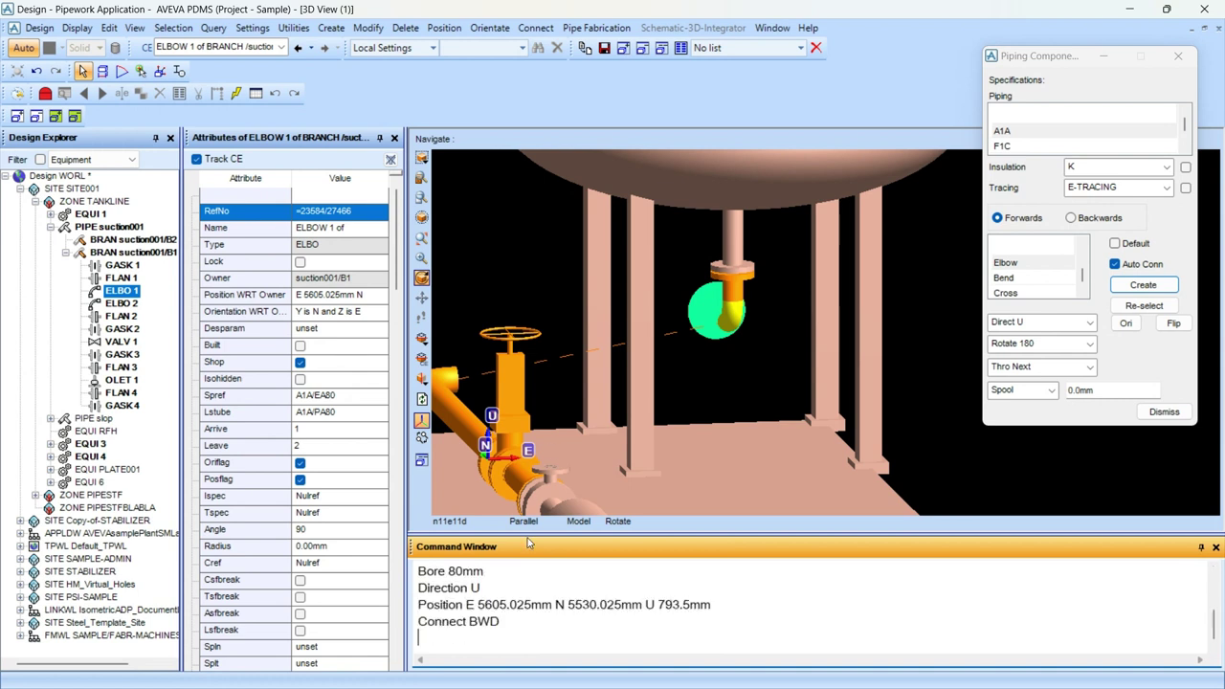
Query point p1 of the reducing elbow at the end of the valve run in branch suction001/B1.
middle_click_drag(626, 395, 601, 392)
middle_click_drag(770, 393, 756, 435)
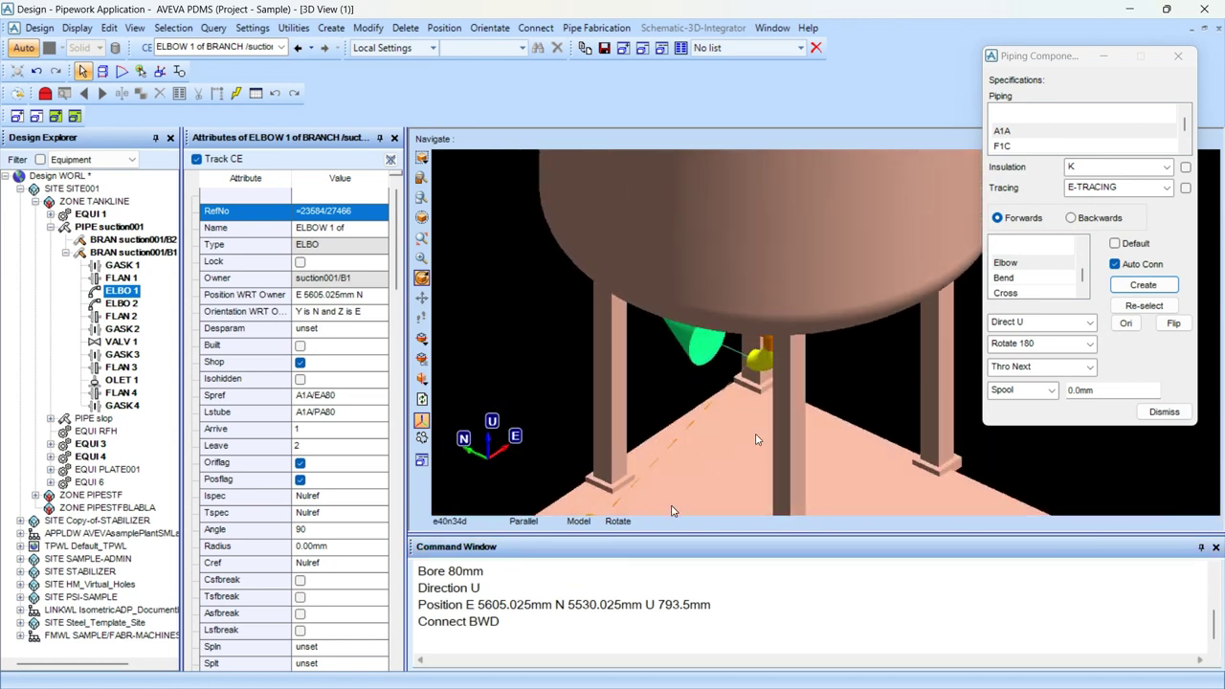
left_click(741, 361)
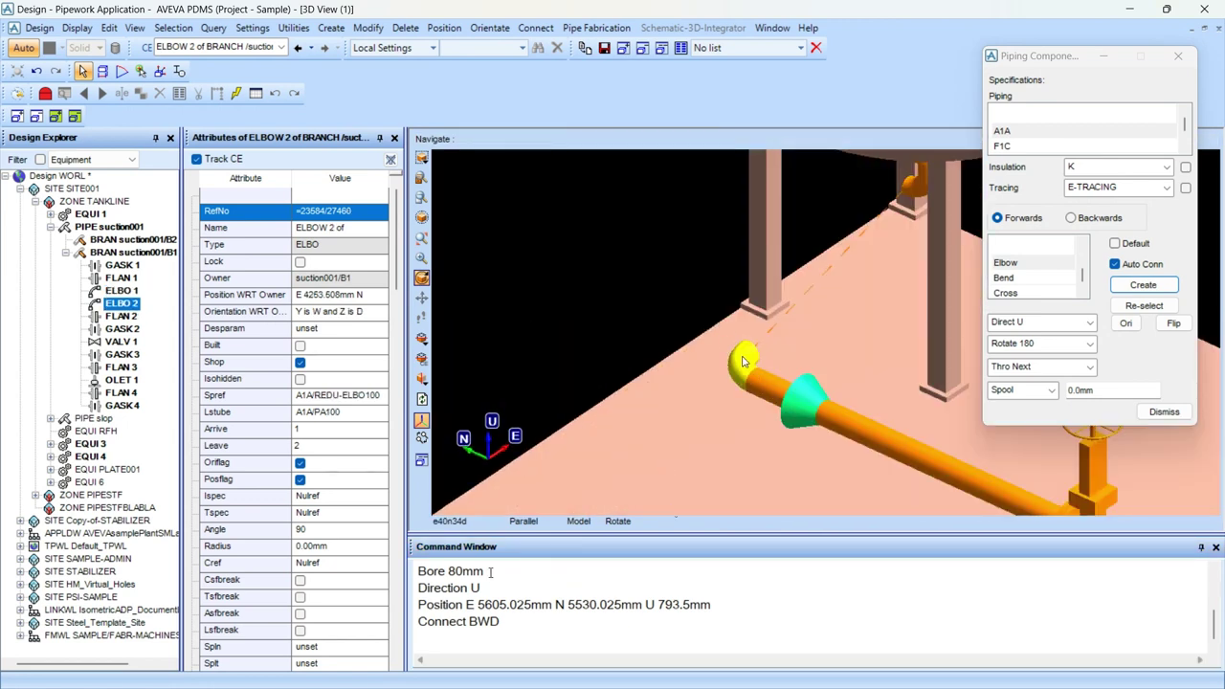
scroll(492, 584, "up", 2)
double_click(453, 619)
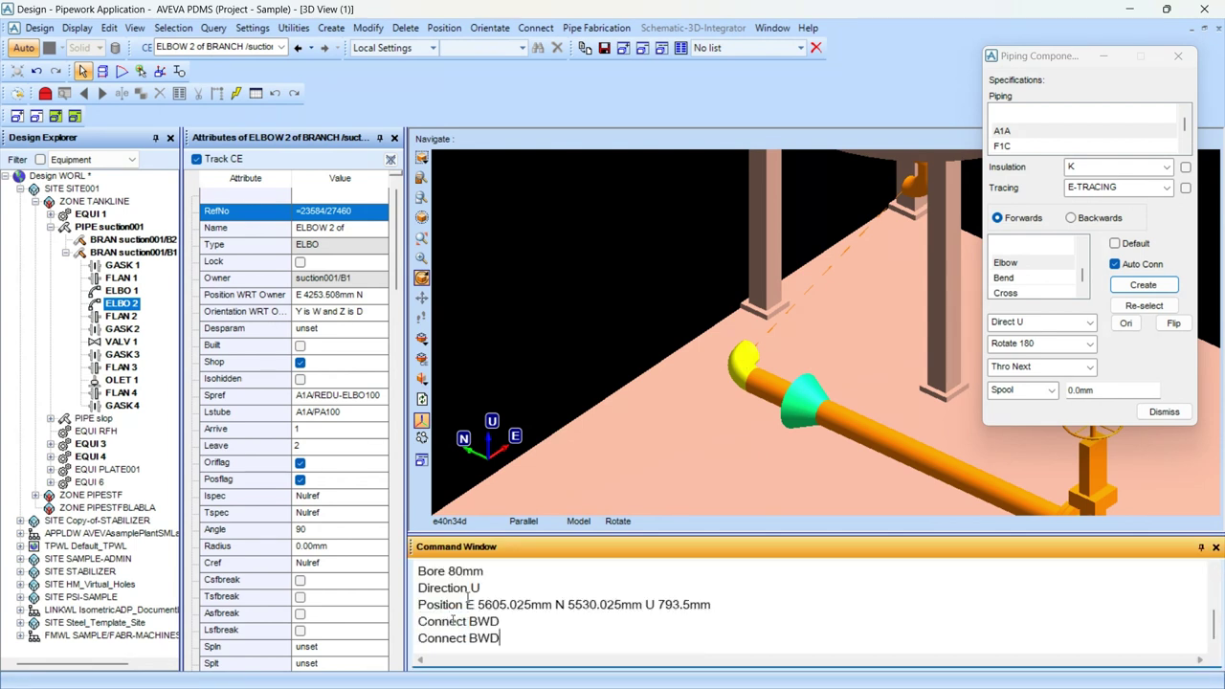
scroll(452, 618, "up", 4)
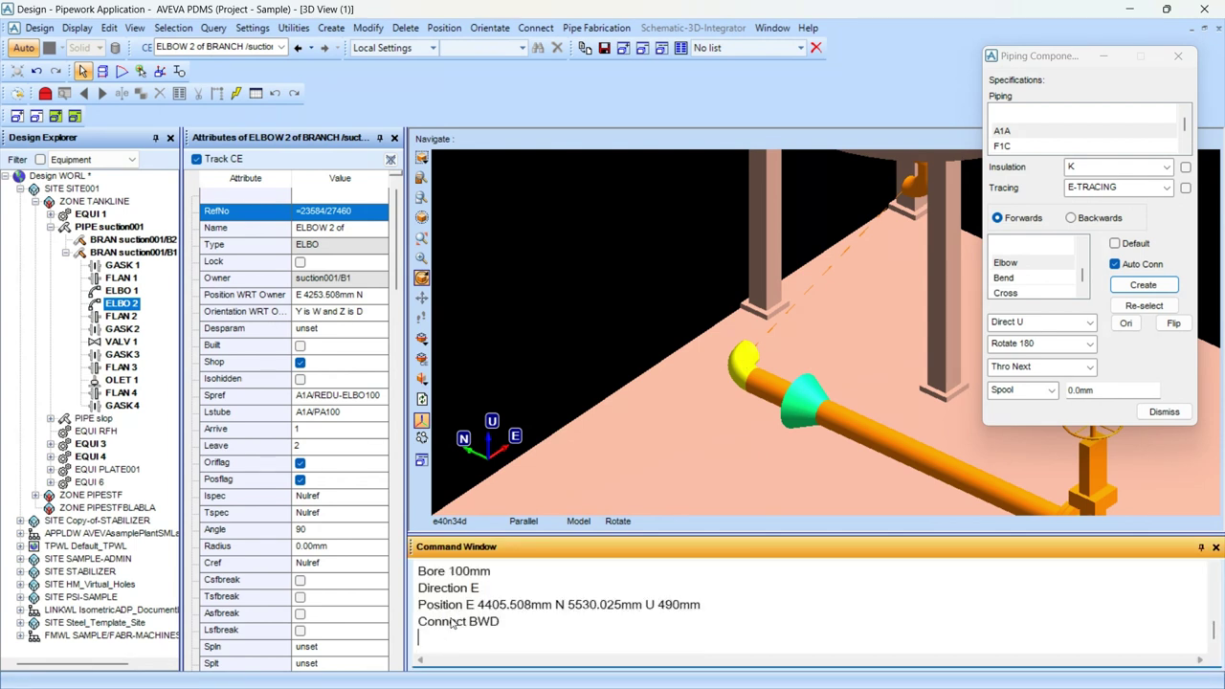
Direct the elbow under the vessel nozzle to W and position it through the next component.
middle_click_drag(790, 348, 878, 261)
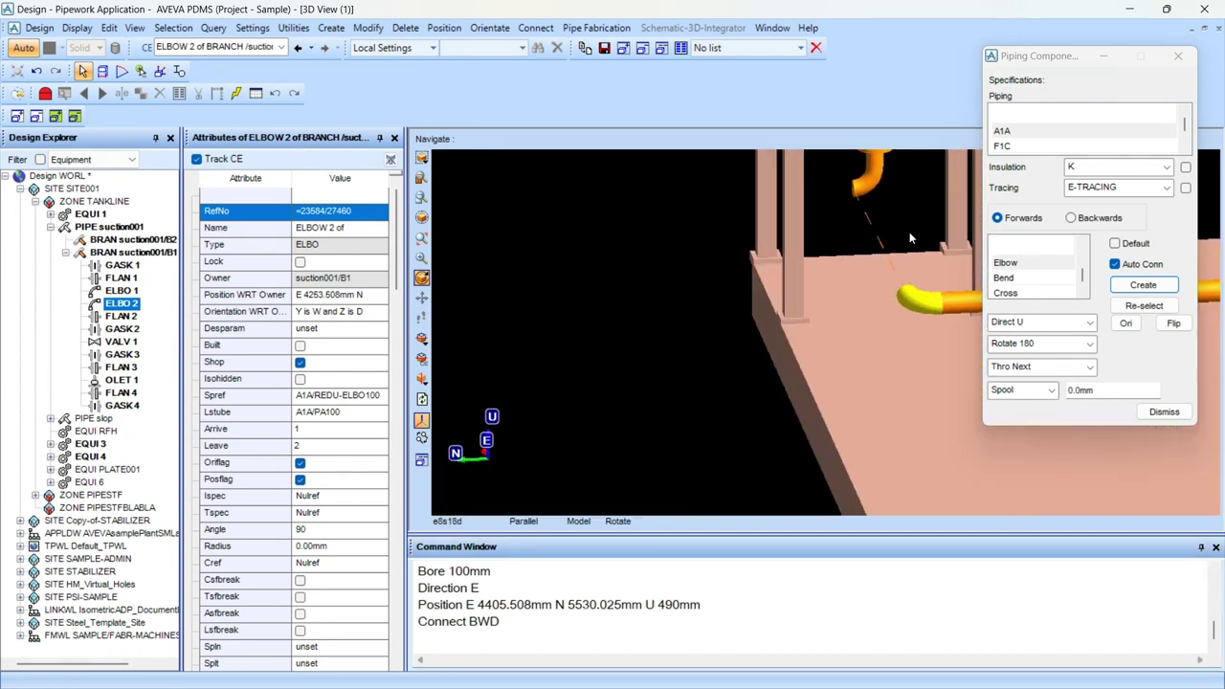
scroll(903, 245, "down", 1)
scroll(907, 246, "up", 1)
middle_click(908, 243)
scroll(908, 243, "up", 1)
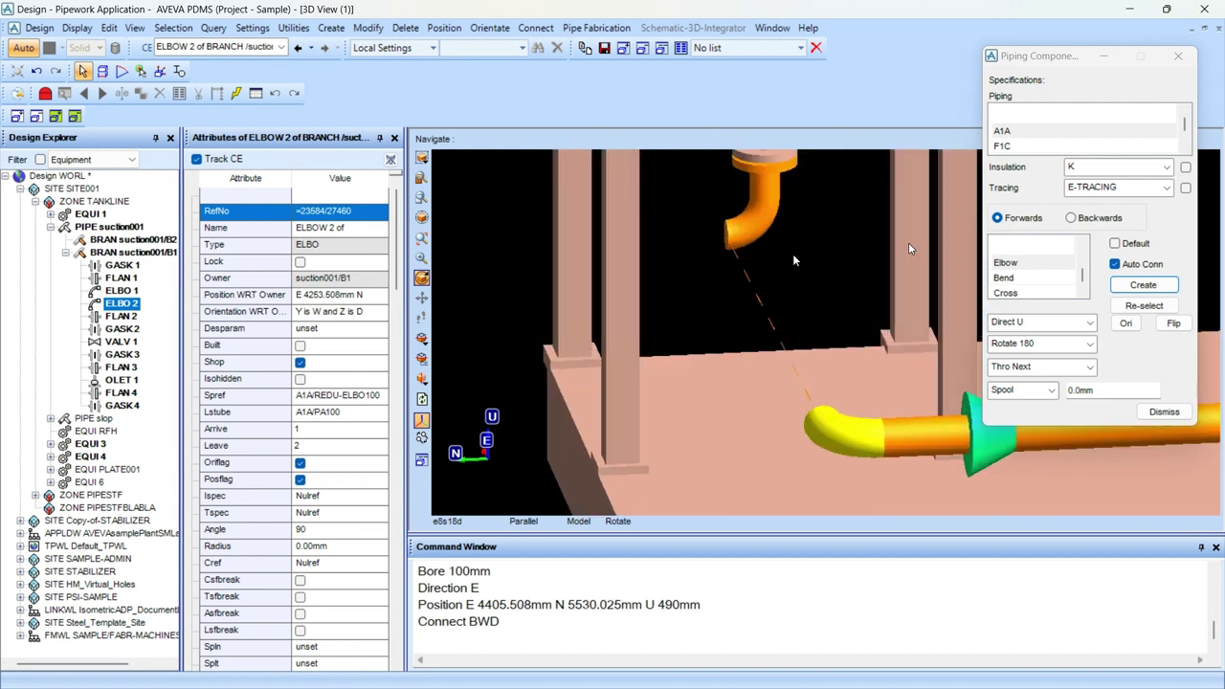
left_click(745, 238)
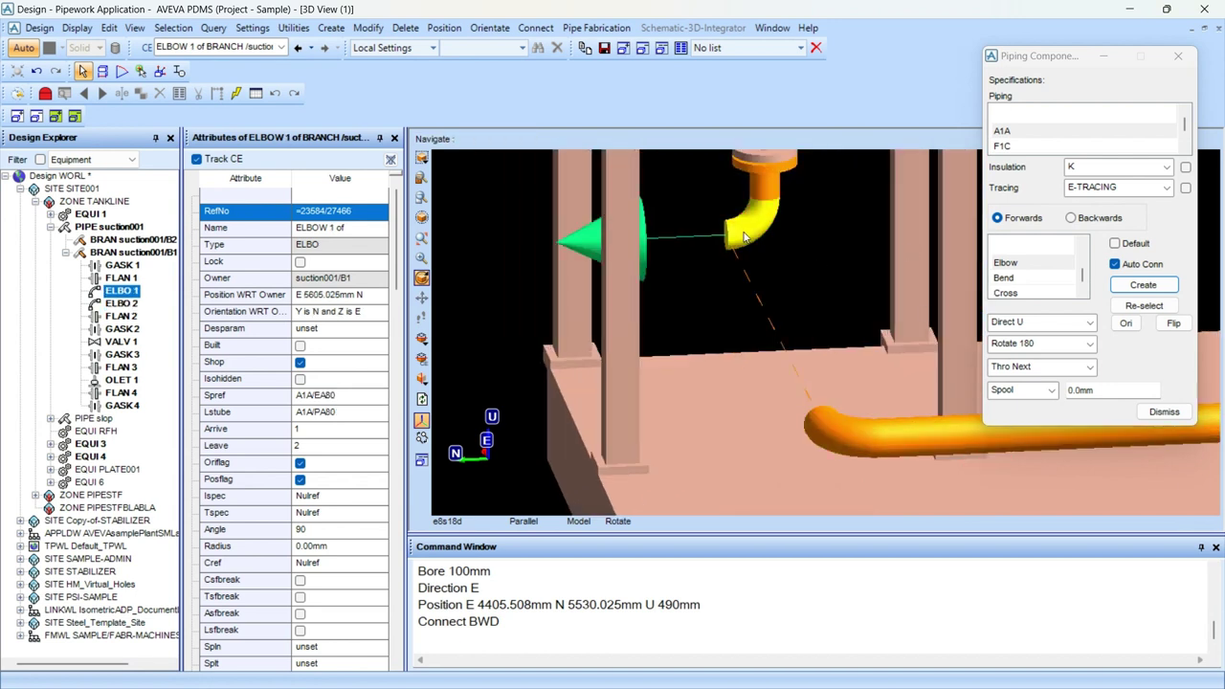
left_click(1029, 328)
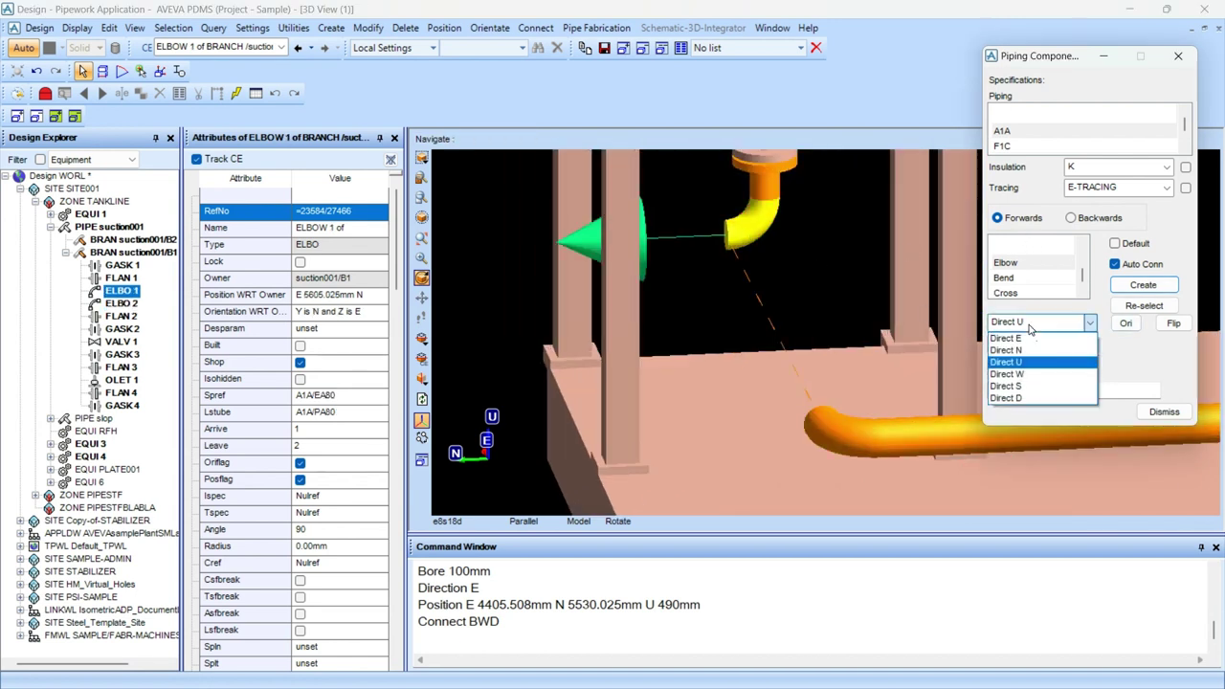
left_click(1039, 340)
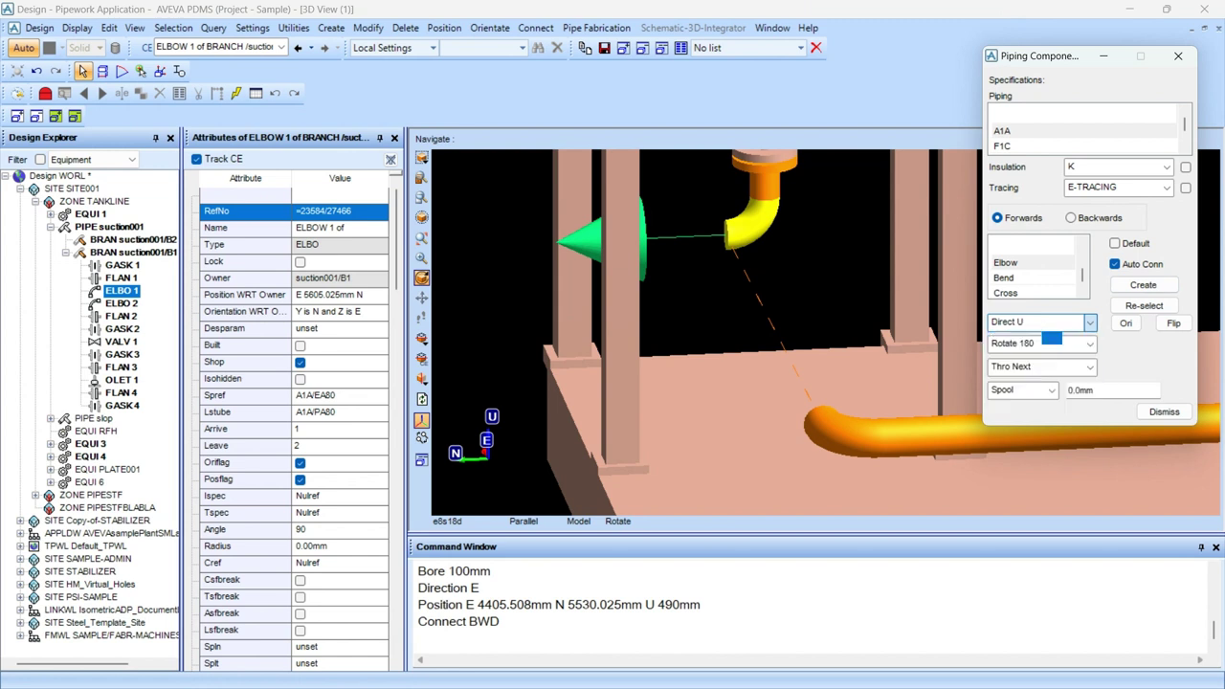
left_click(1033, 370)
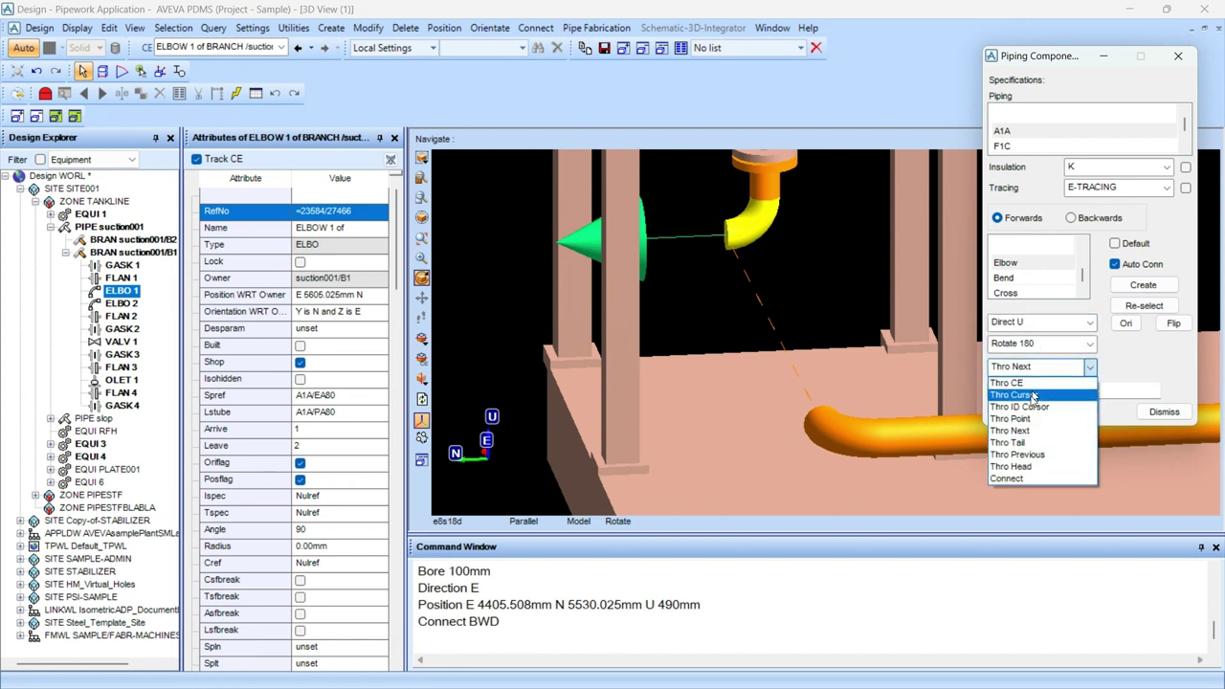
left_click(1036, 330)
left_click(1035, 329)
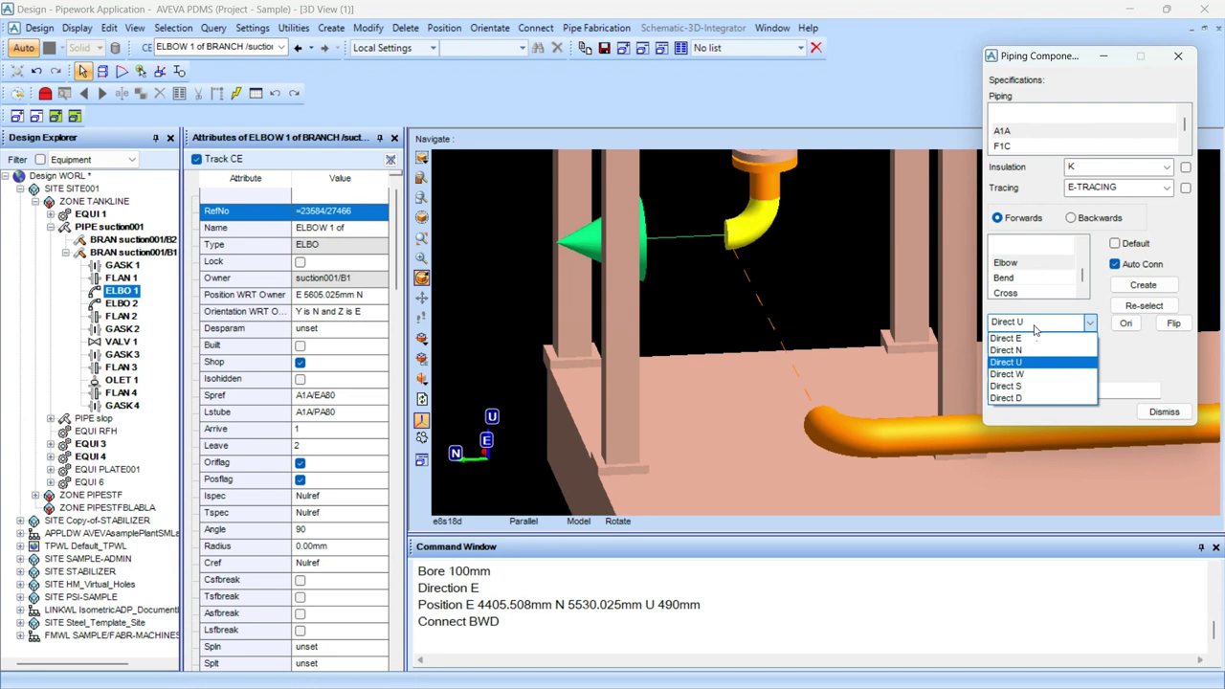
left_click(1029, 374)
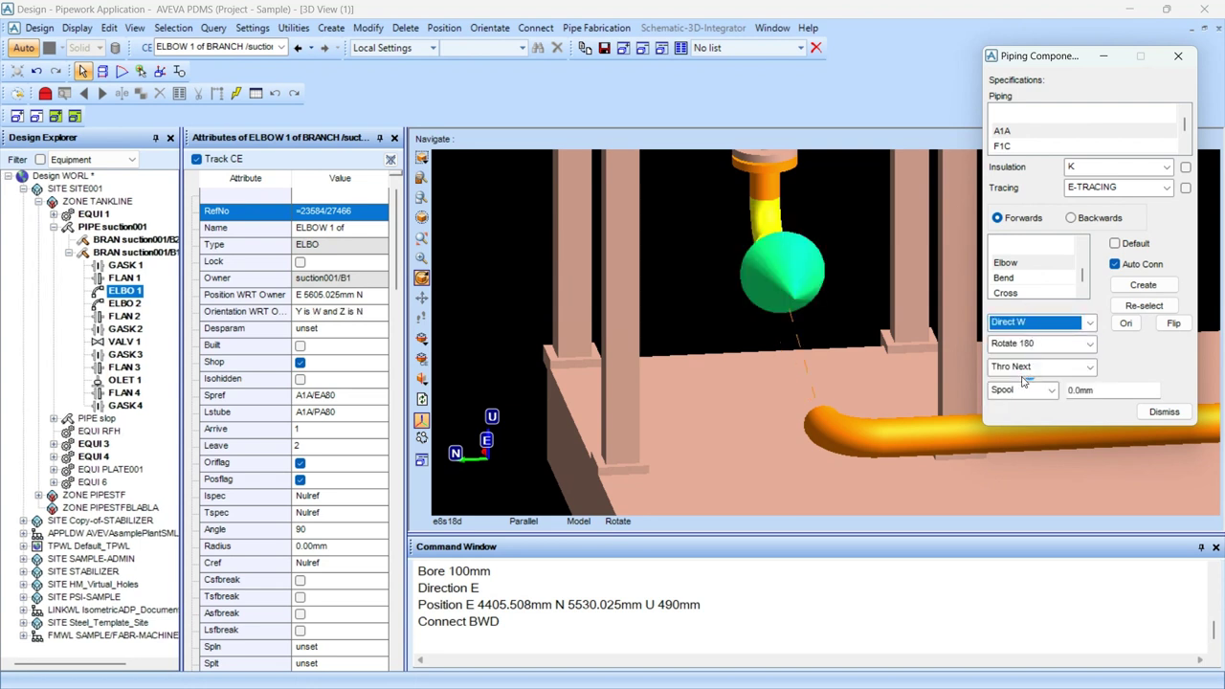
left_click(1023, 371)
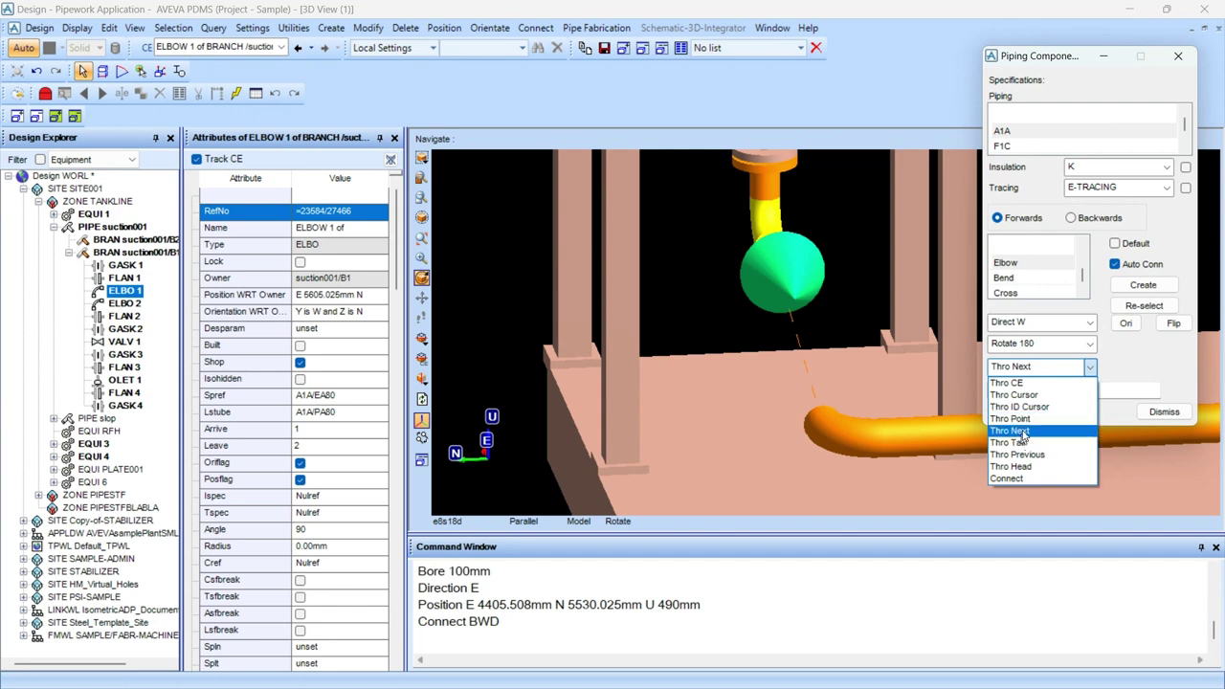
left_click(1022, 437)
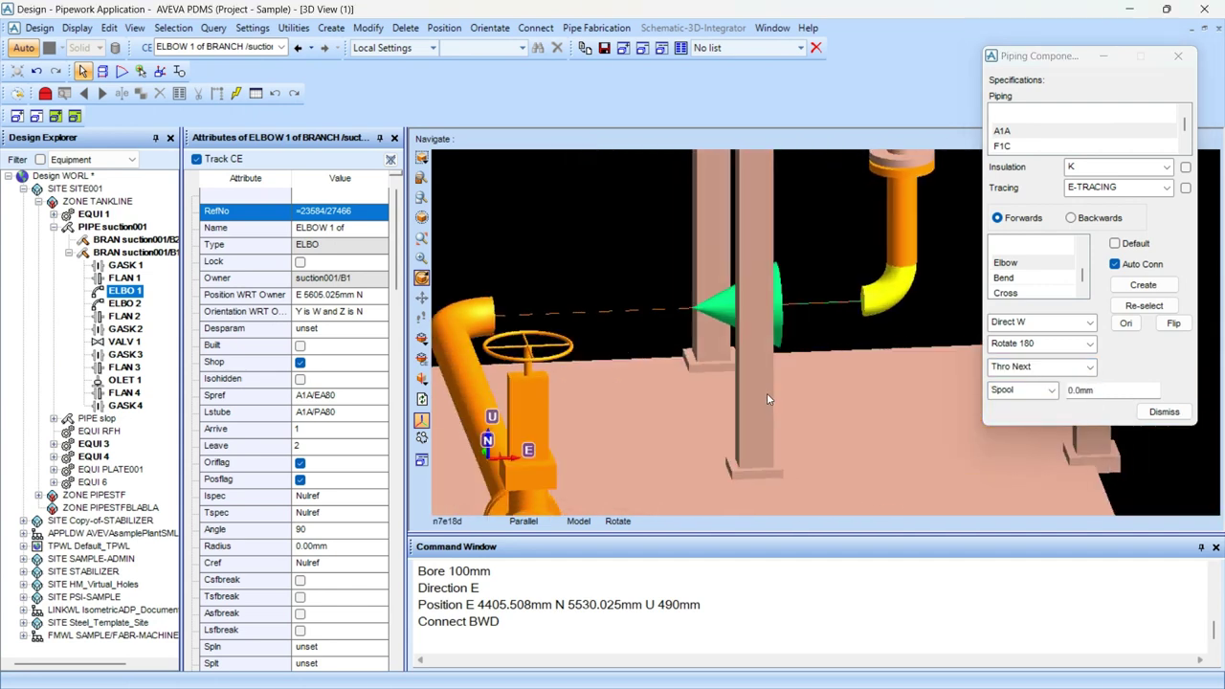
Create a 100 mm CONC reducer from spec A1A after the elbow under the vessel nozzle.
left_click(1032, 279)
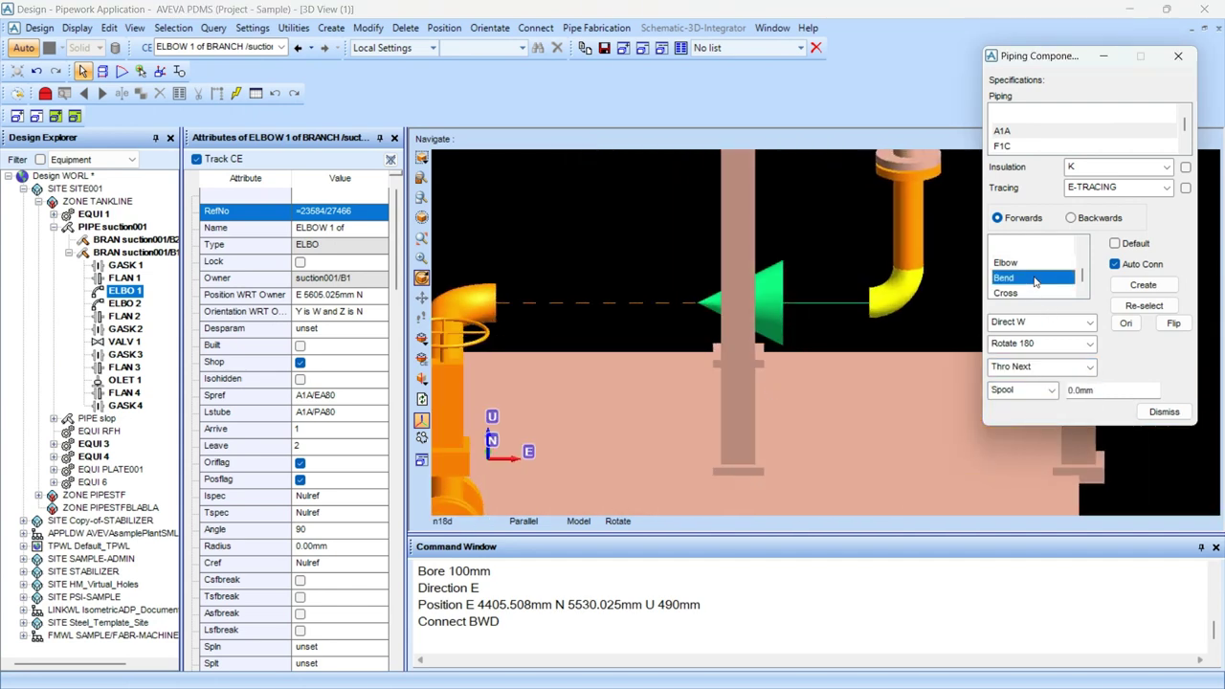
key("r")
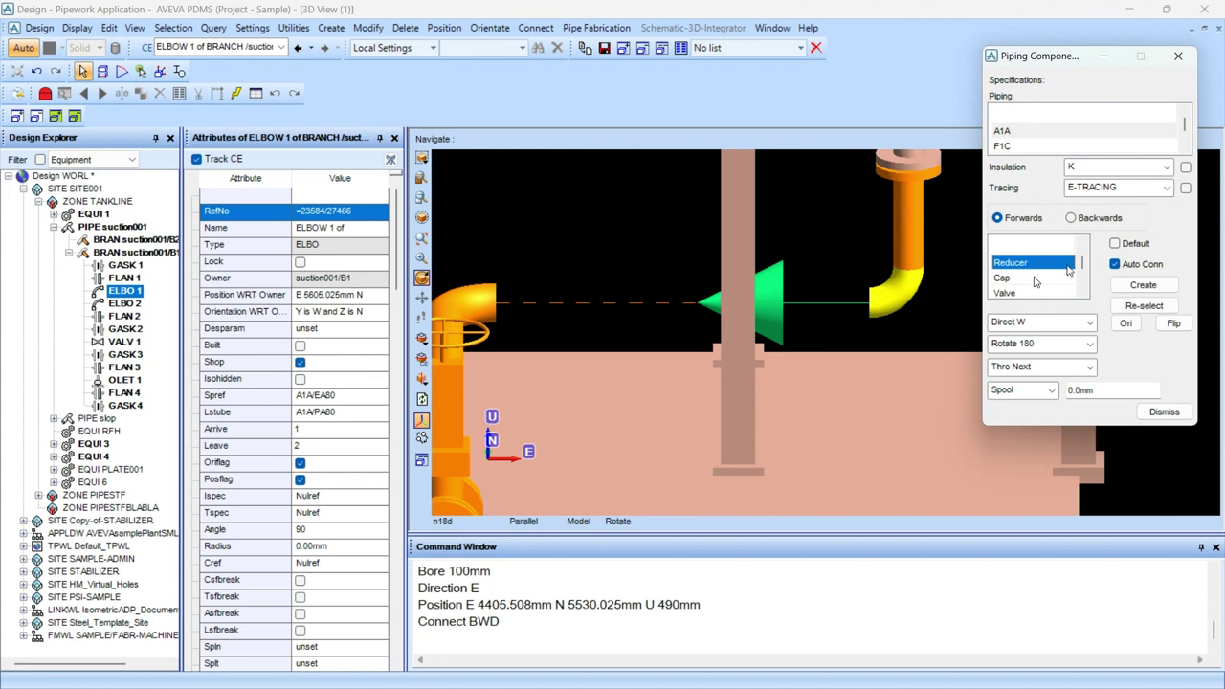
left_click(1147, 290)
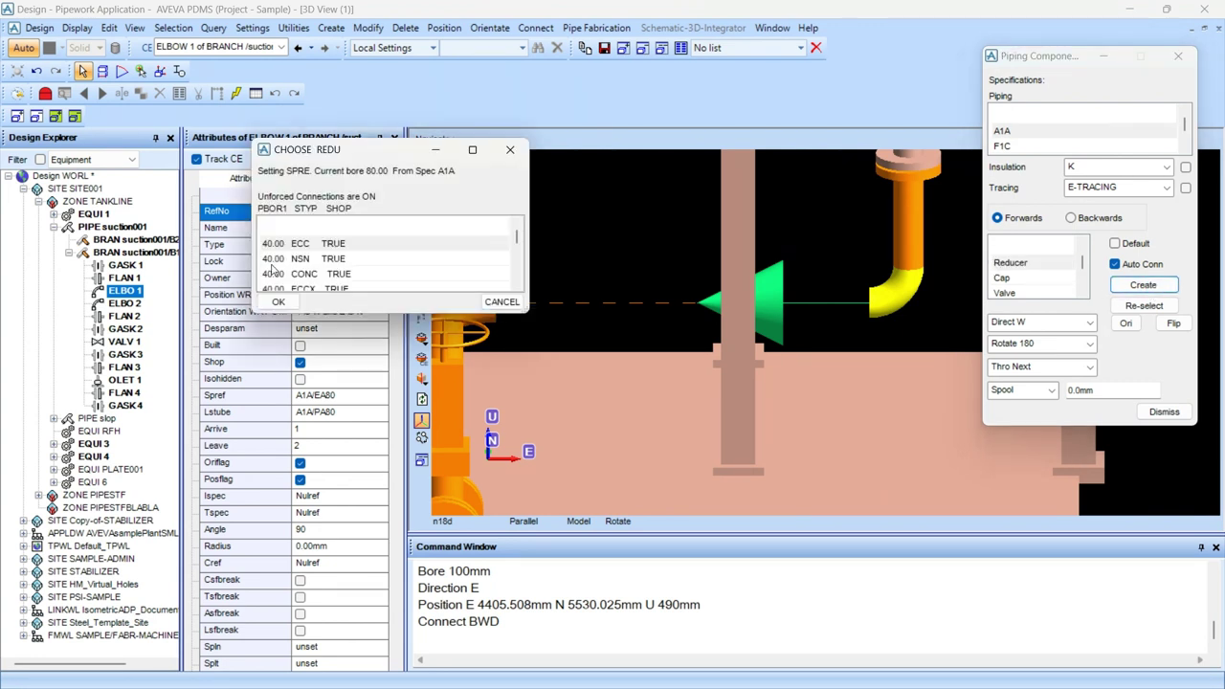
scroll(292, 266, "down", 2)
scroll(292, 272, "down", 2)
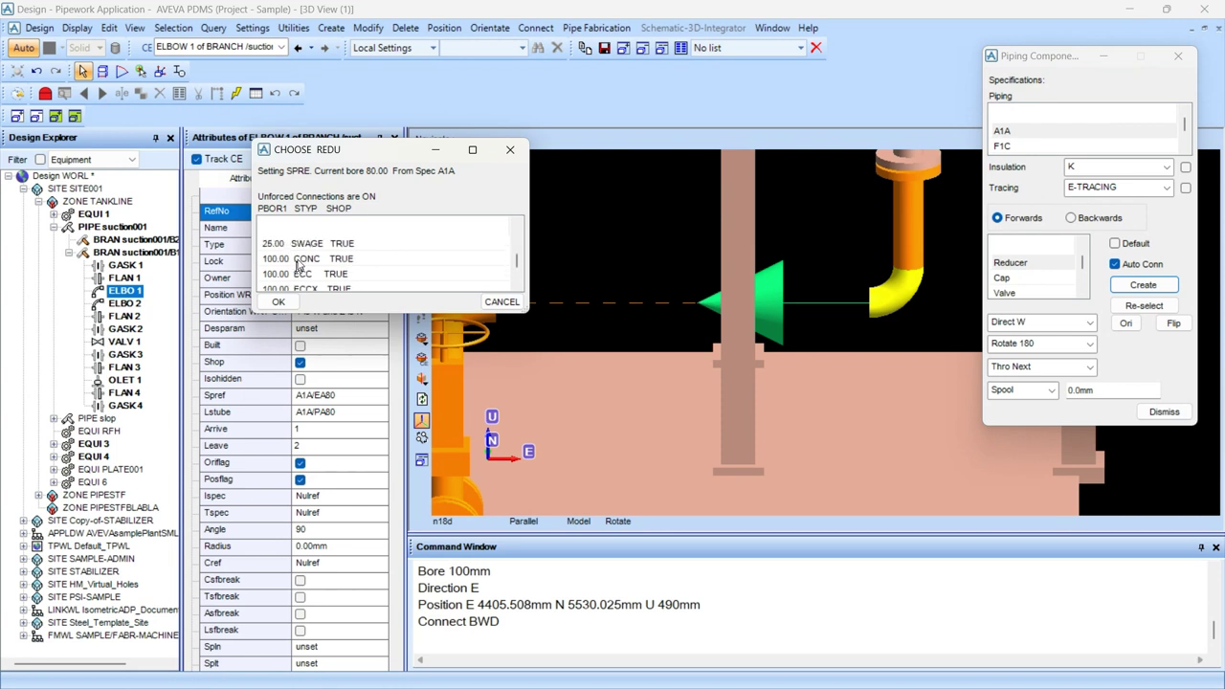
left_click(299, 259)
left_click(278, 301)
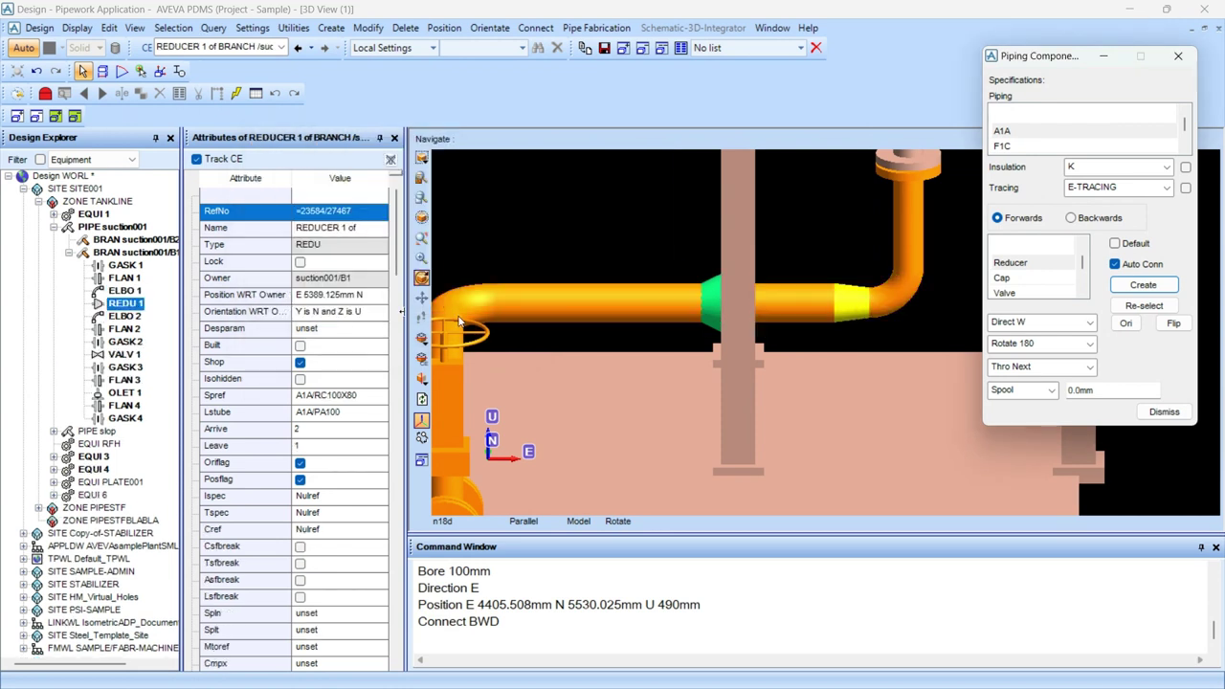
Connect the head of branch suction001/B2 to the olet beneath the pipe between the pump and the valve.
scroll(662, 331, "down", 3)
middle_click_drag(675, 331, 802, 381)
scroll(802, 380, "up", 5)
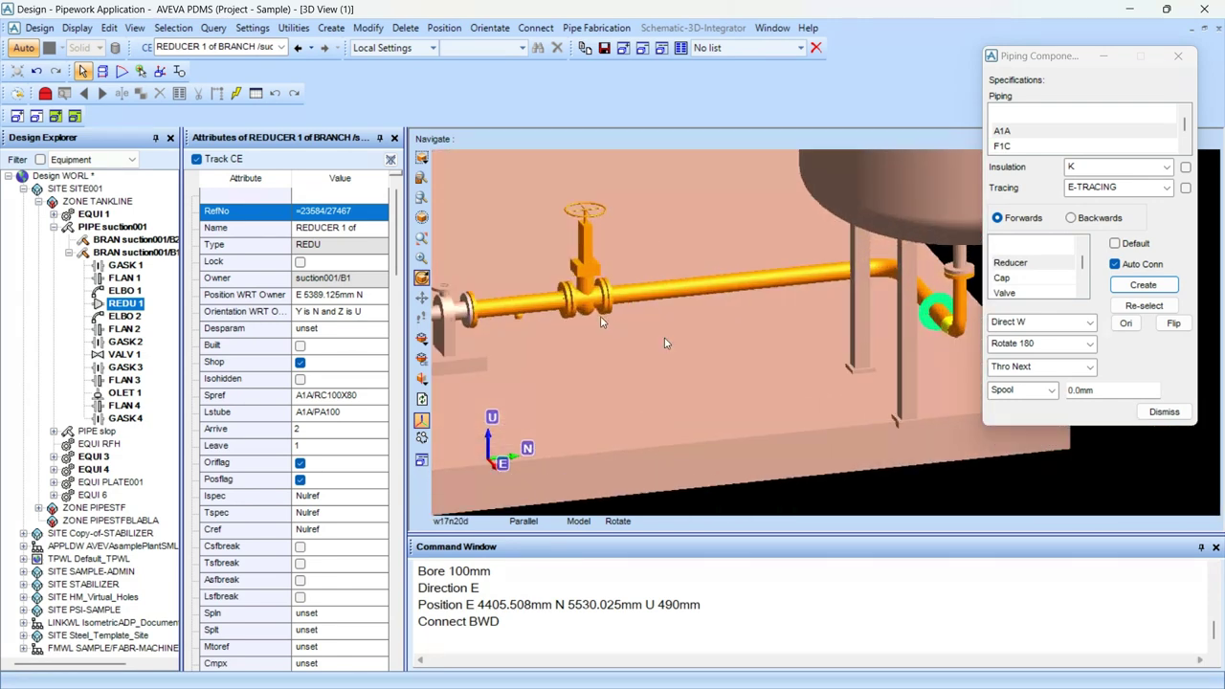
scroll(651, 329, "up", 2)
left_click(651, 334)
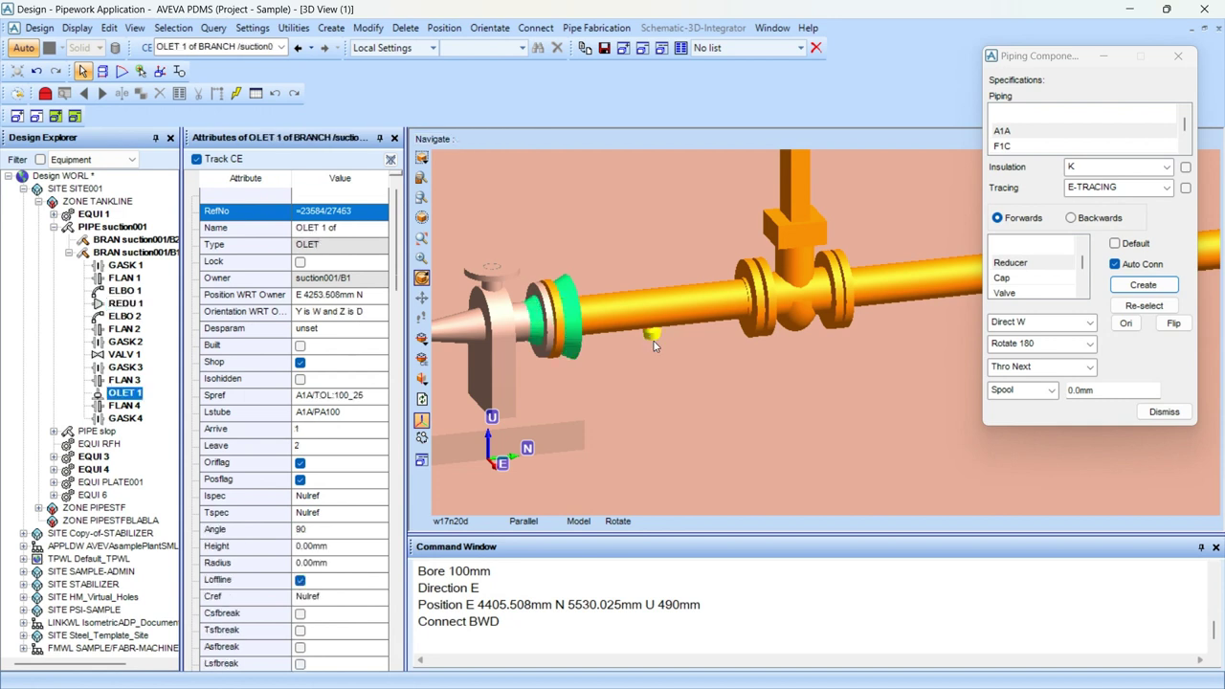
middle_click_drag(652, 334, 647, 314)
scroll(645, 312, "up", 1)
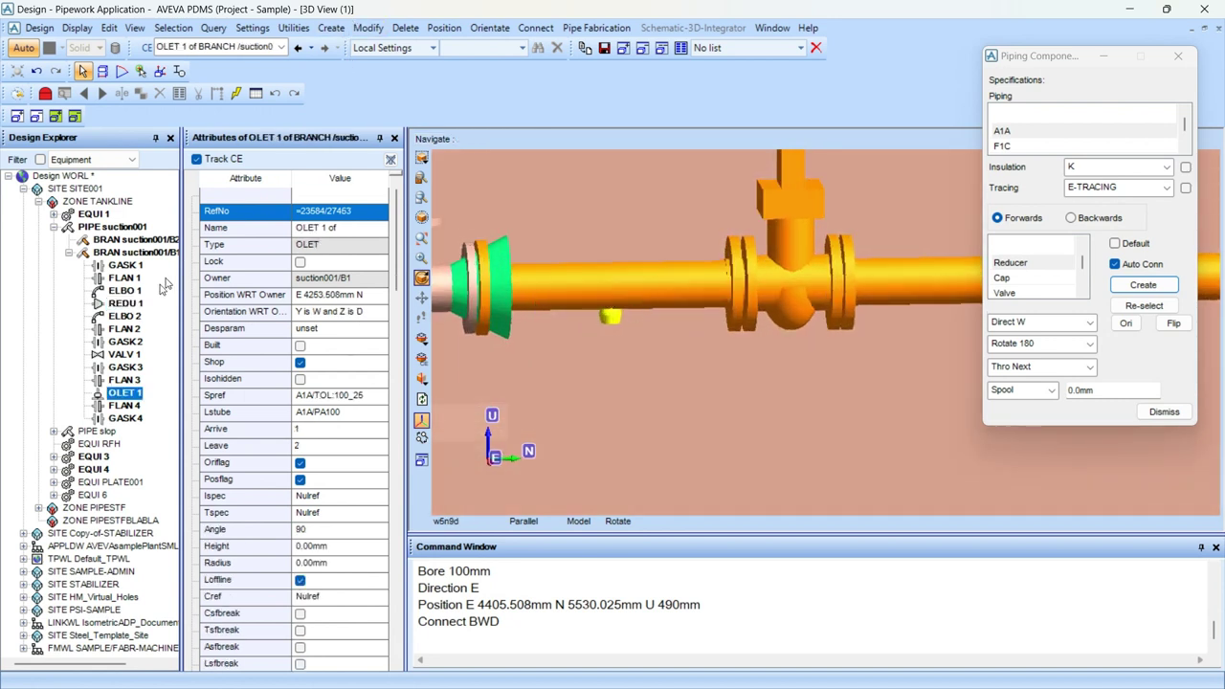
left_click(128, 241)
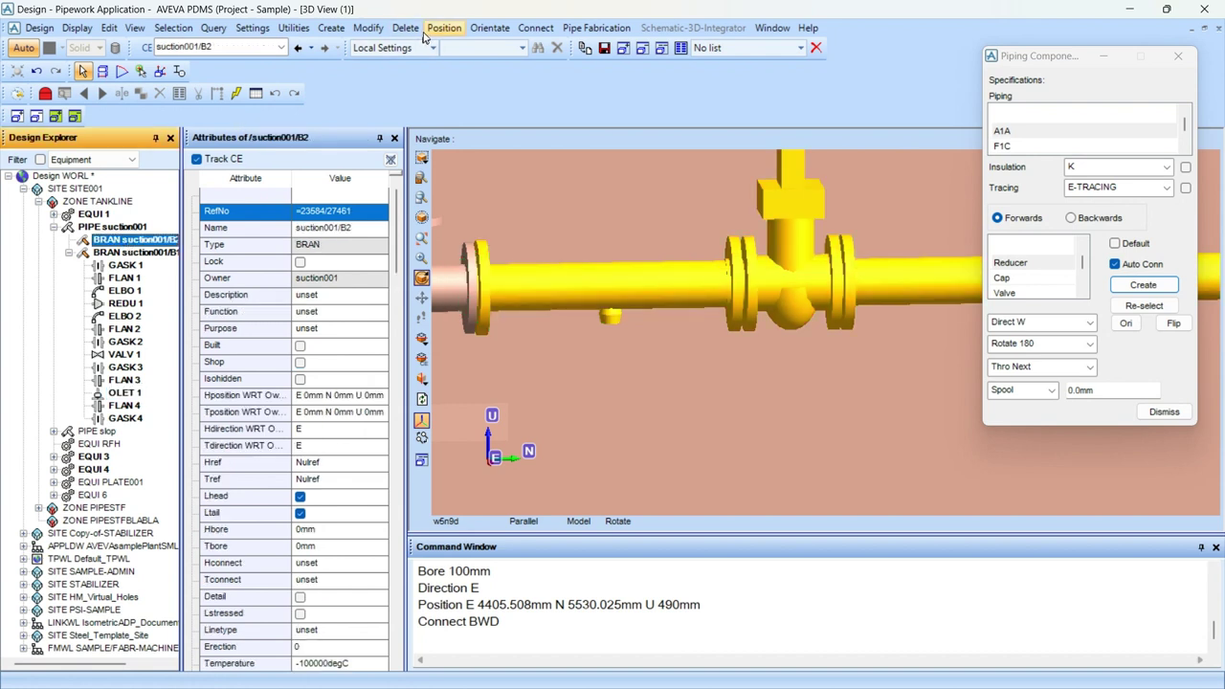
left_click(536, 28)
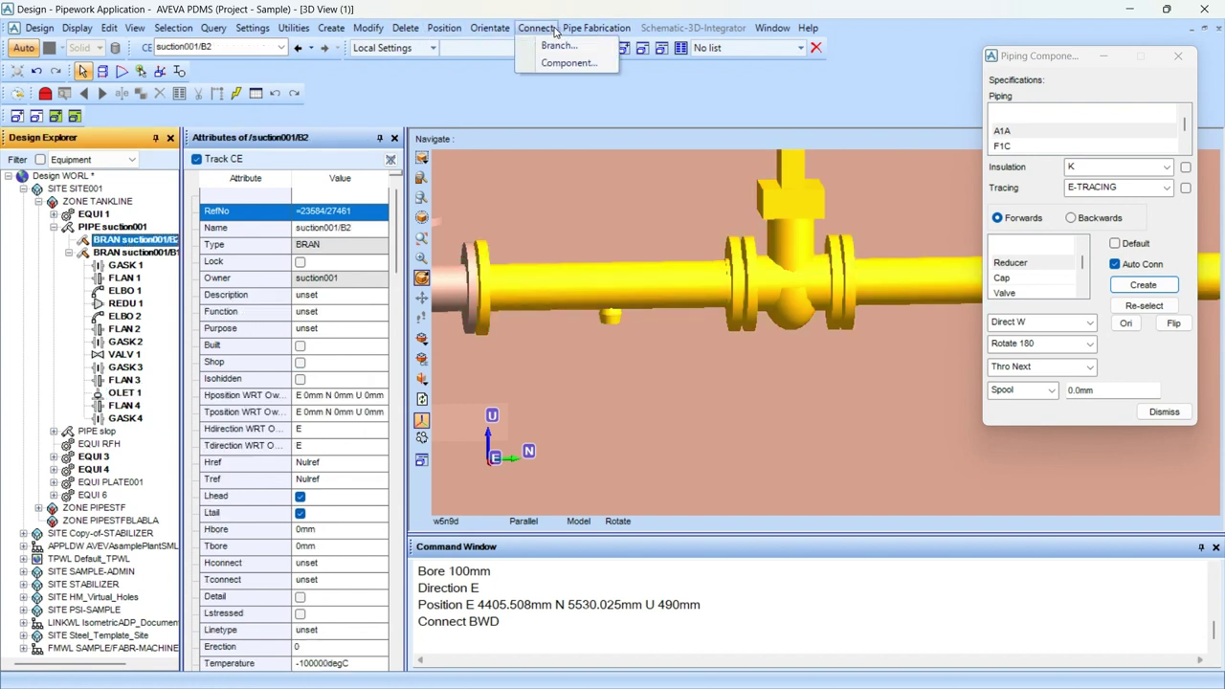
left_click(559, 48)
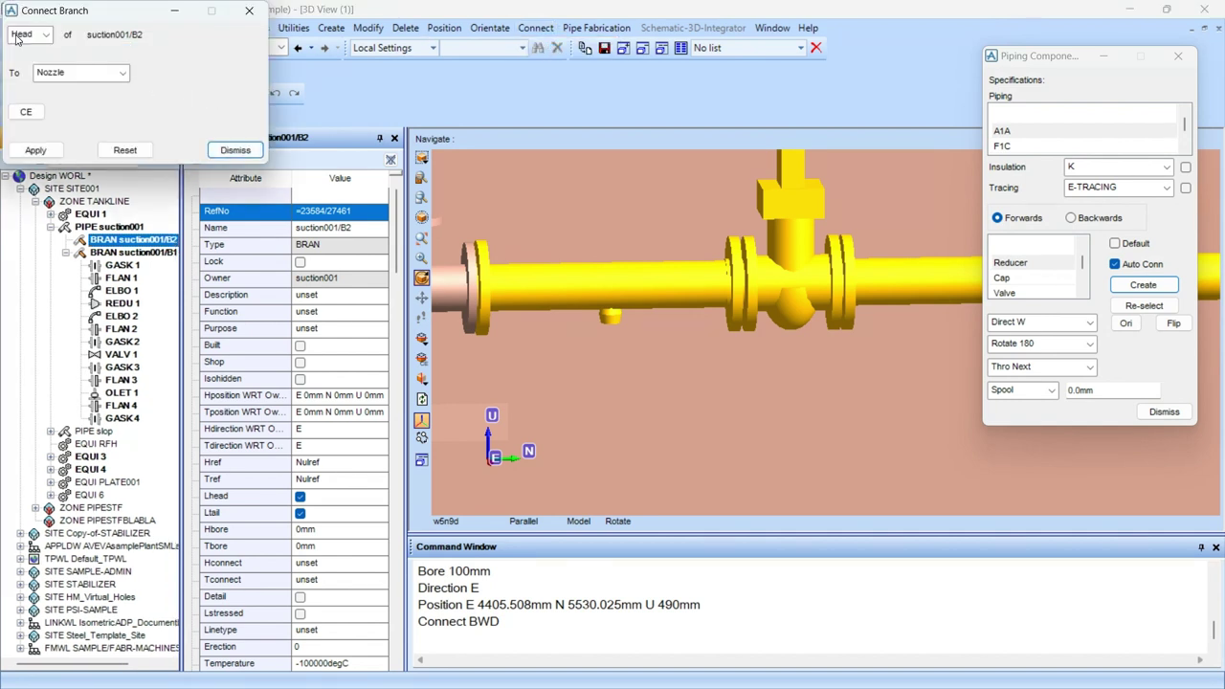
left_click(82, 73)
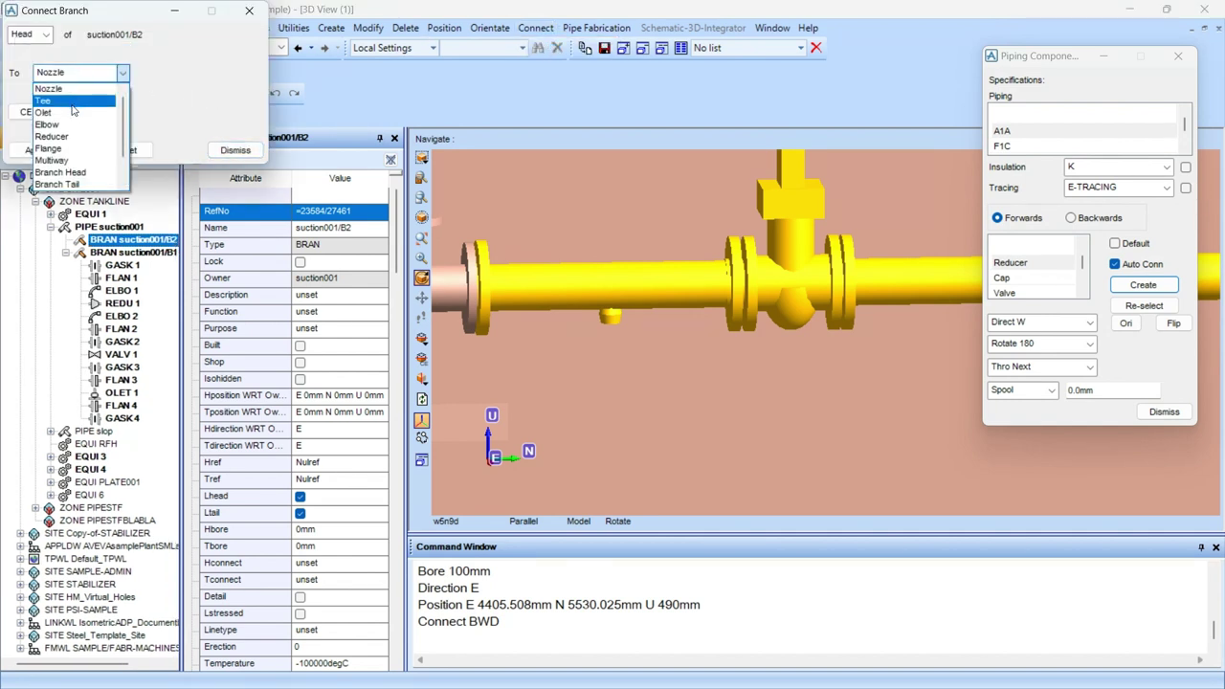
left_click(75, 109)
left_click(35, 152)
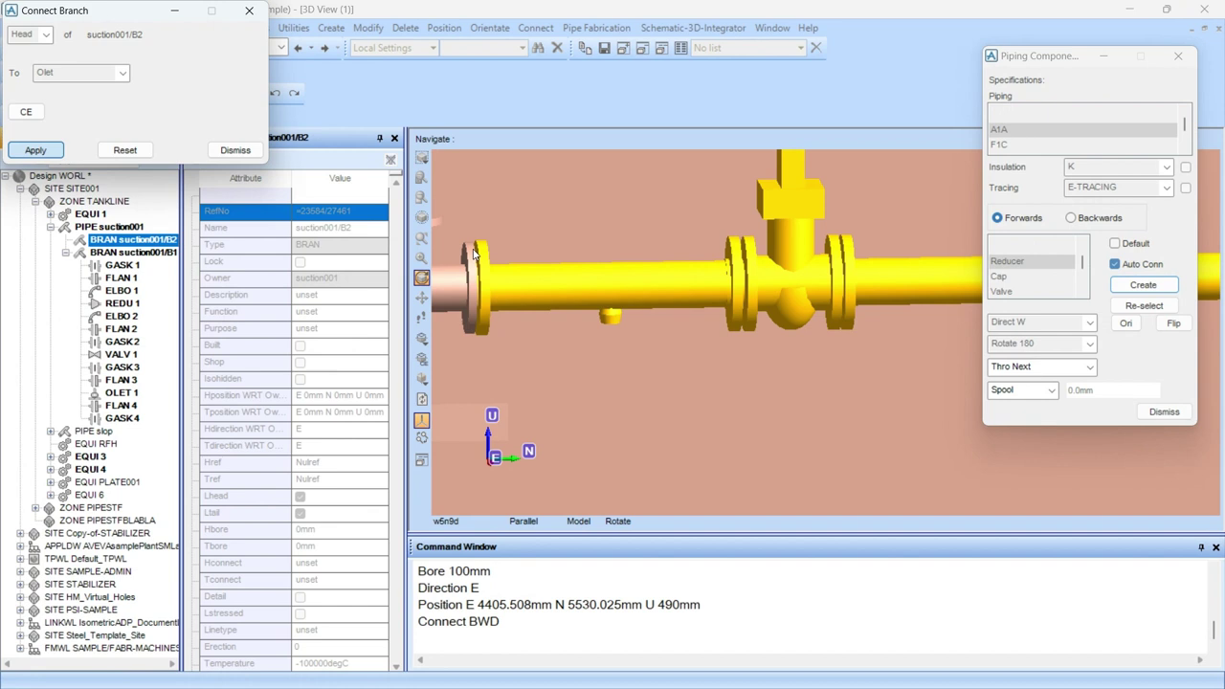
left_click(612, 316)
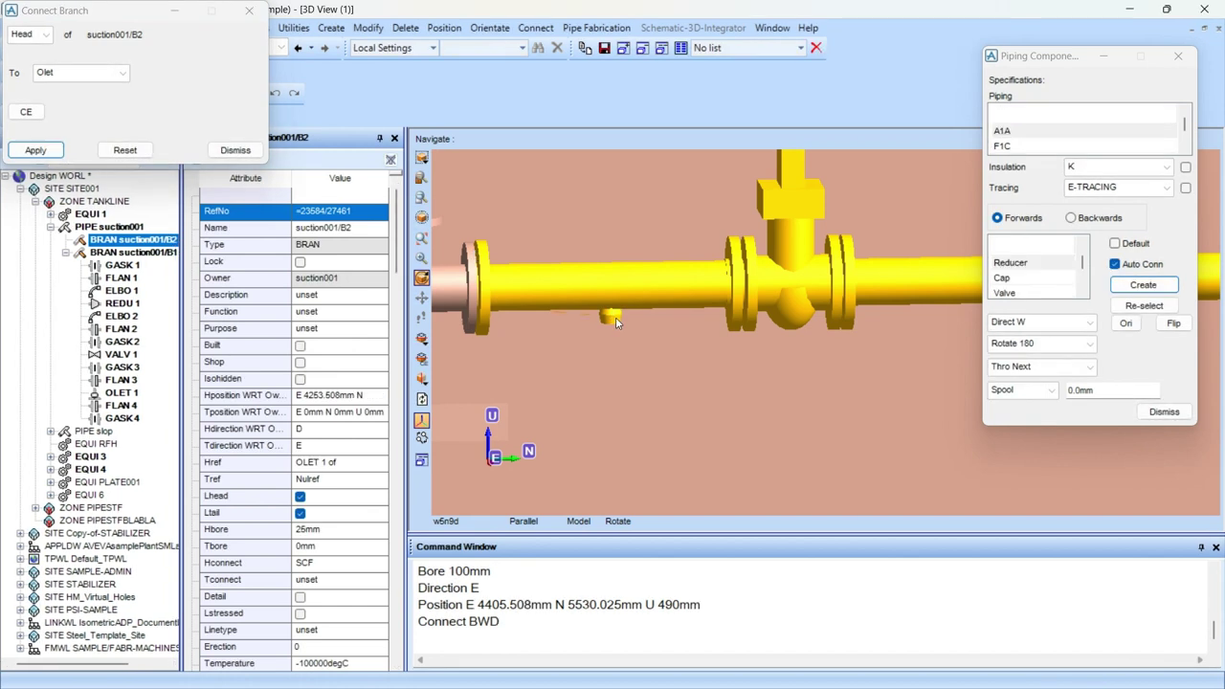
left_click(234, 150)
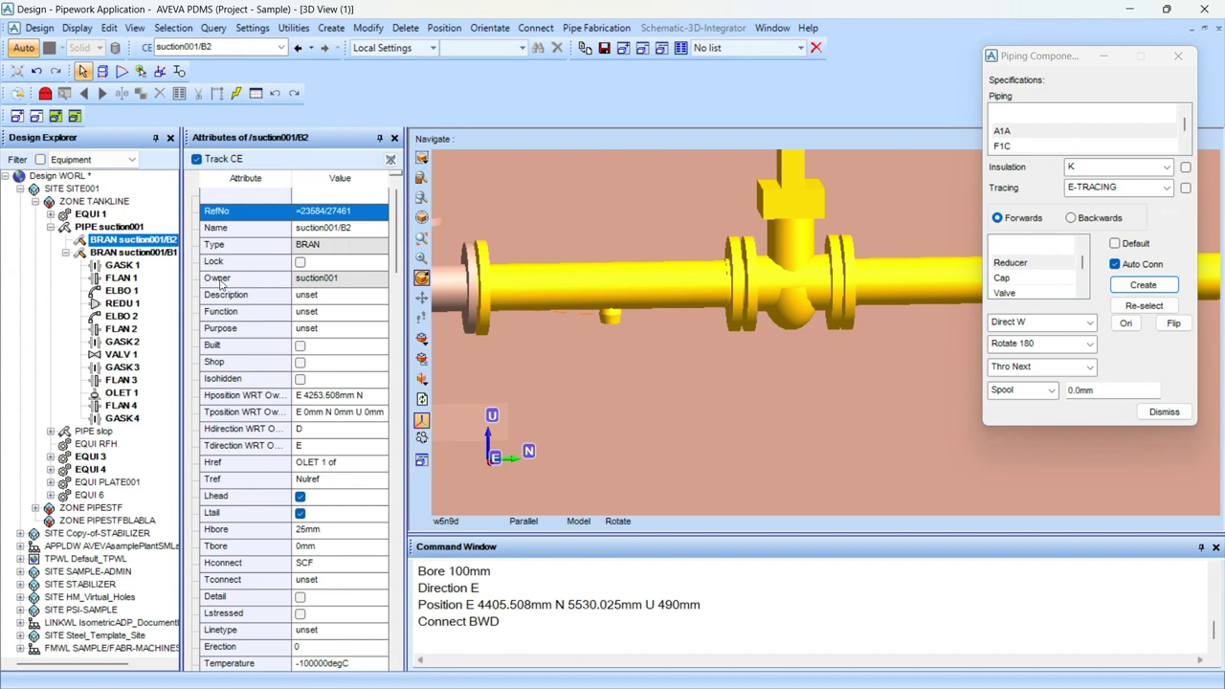
Create a 90-degree EL90SW elbow from spec A1A in branch suction001/B2 below the olet.
left_click(1029, 268)
key("e")
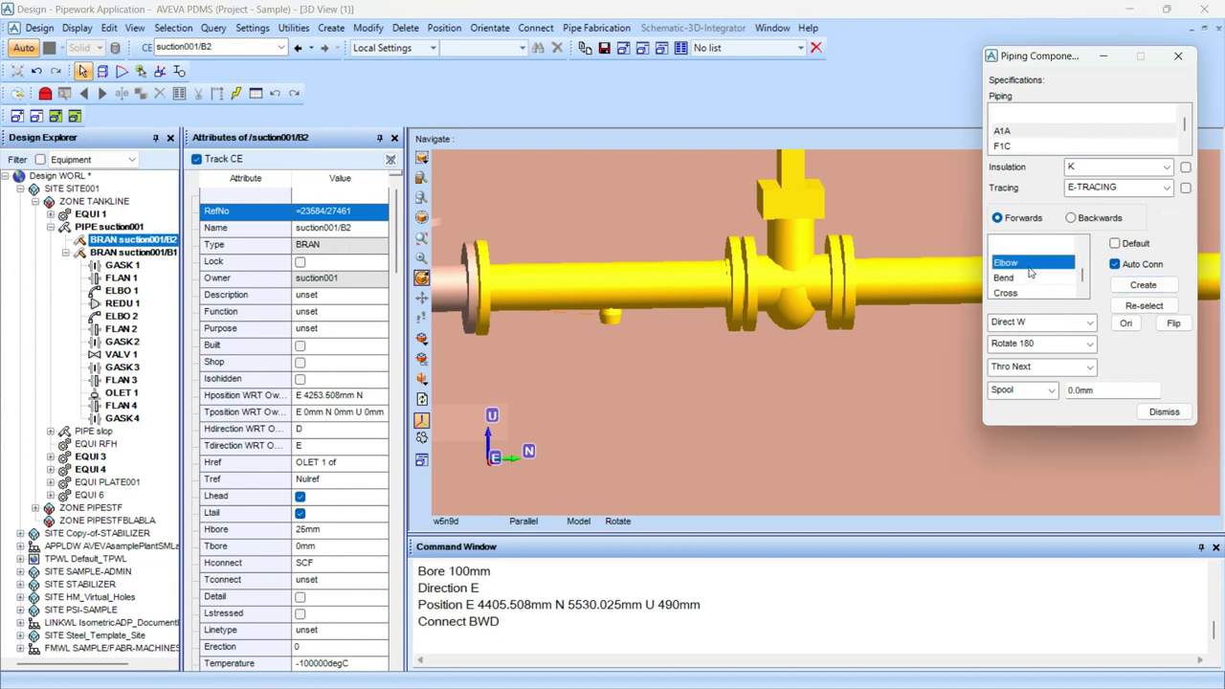
left_click(1156, 287)
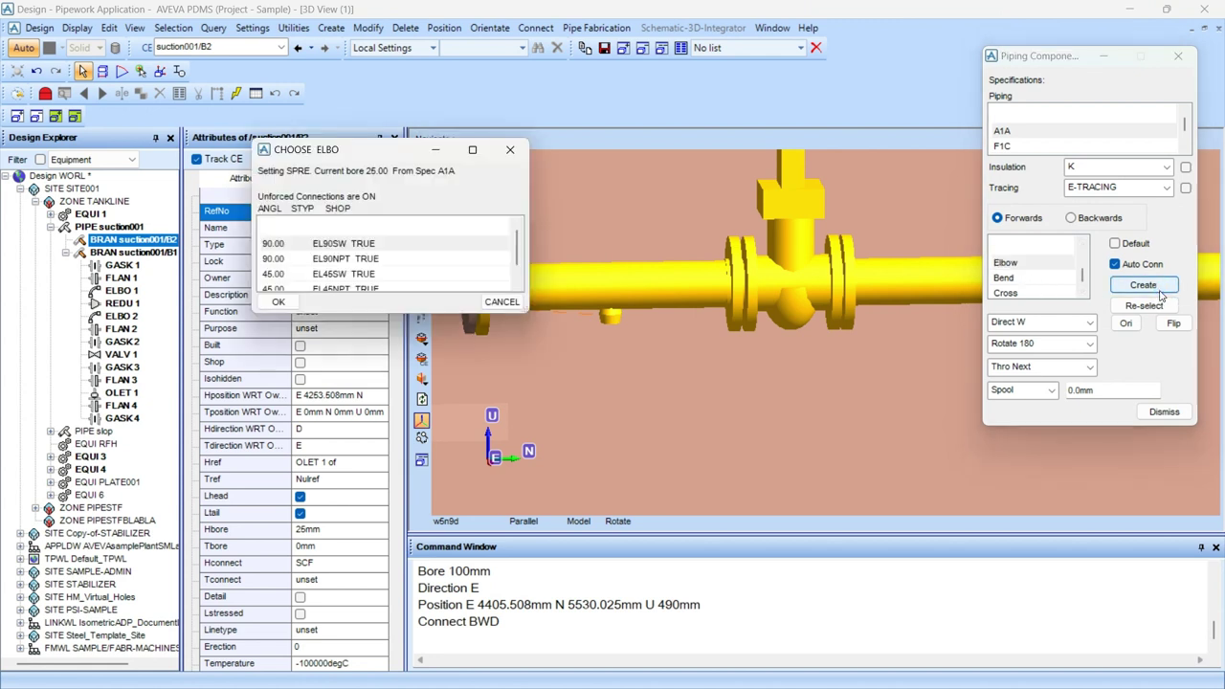
left_click(326, 244)
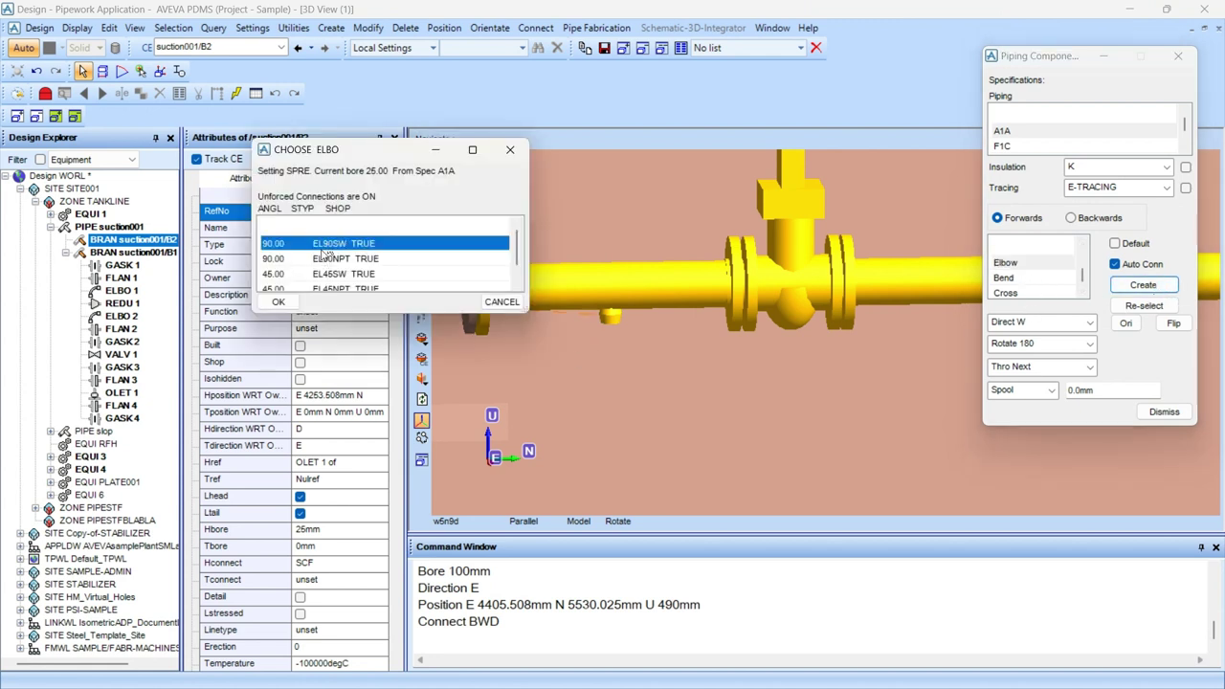
left_click(278, 301)
left_click(611, 380)
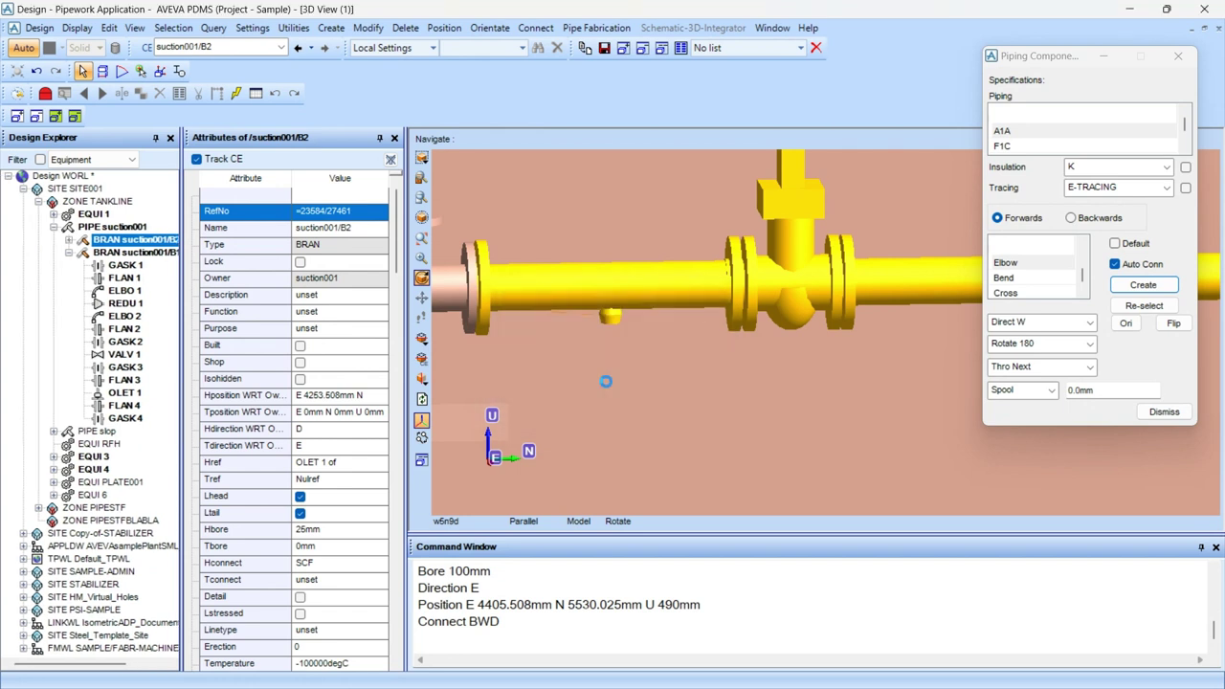
Direct the small elbow below the olet to E and check its orientation.
left_click(1008, 325)
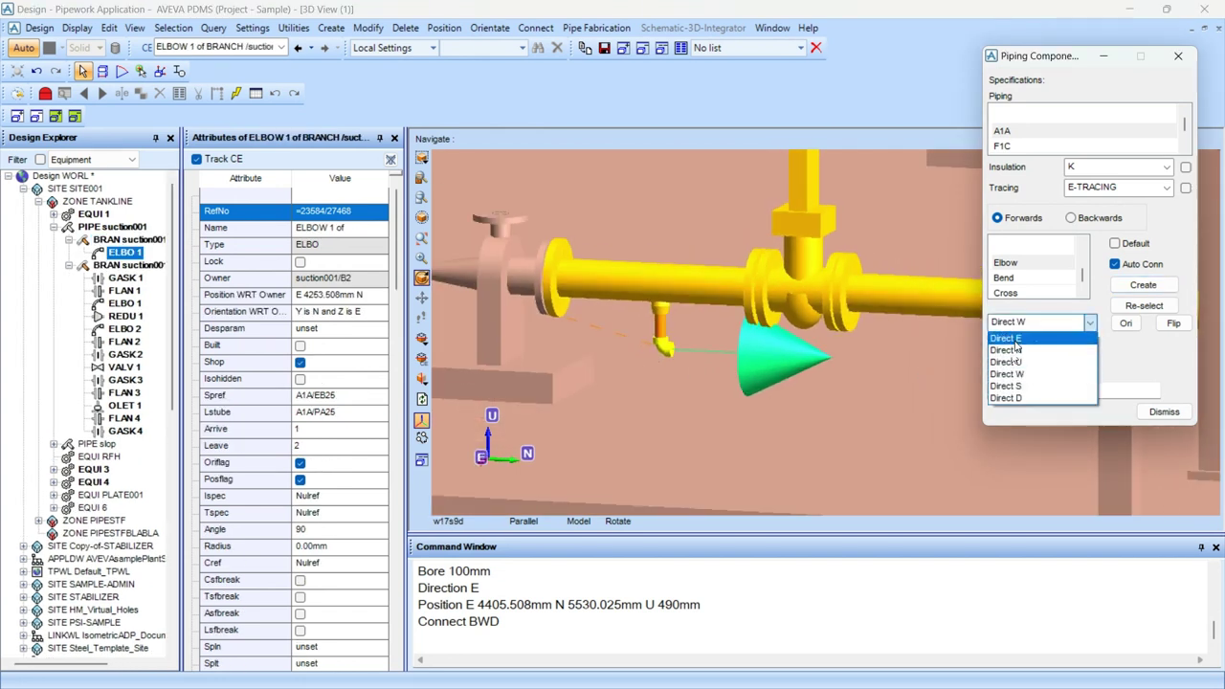
left_click(1014, 340)
middle_click_drag(756, 398, 656, 385)
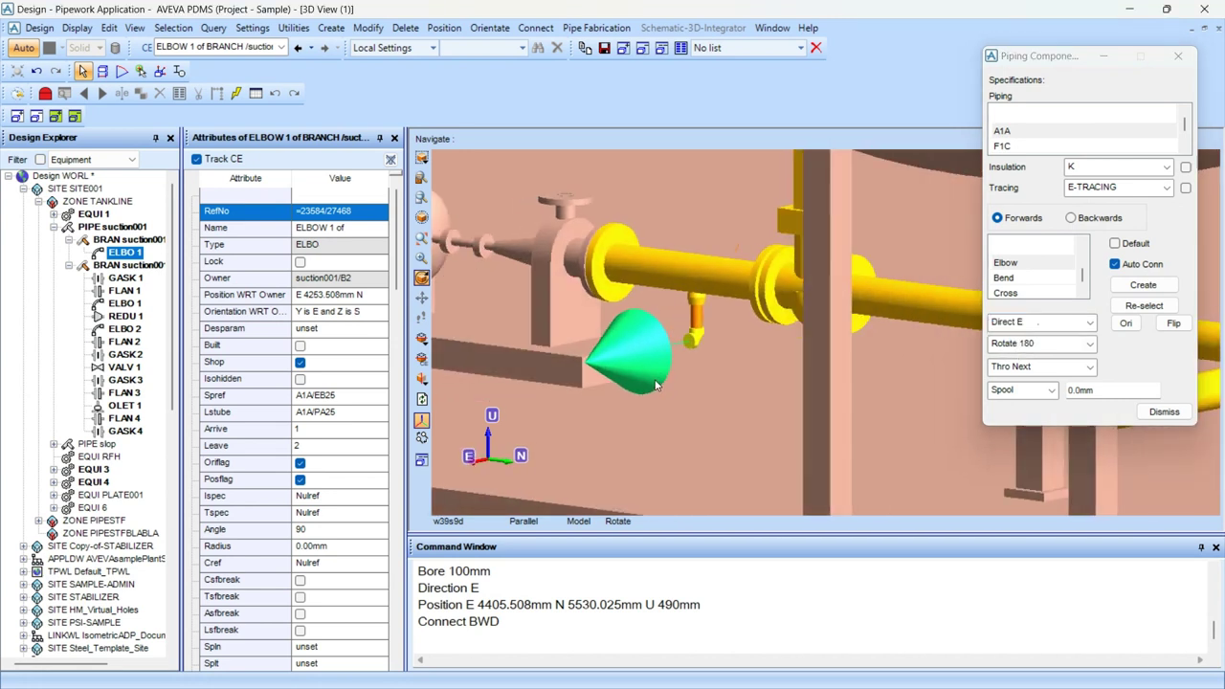
Create an FSO flange from spec A1A after the small elbow in branch suction001/B2.
left_click(1022, 268)
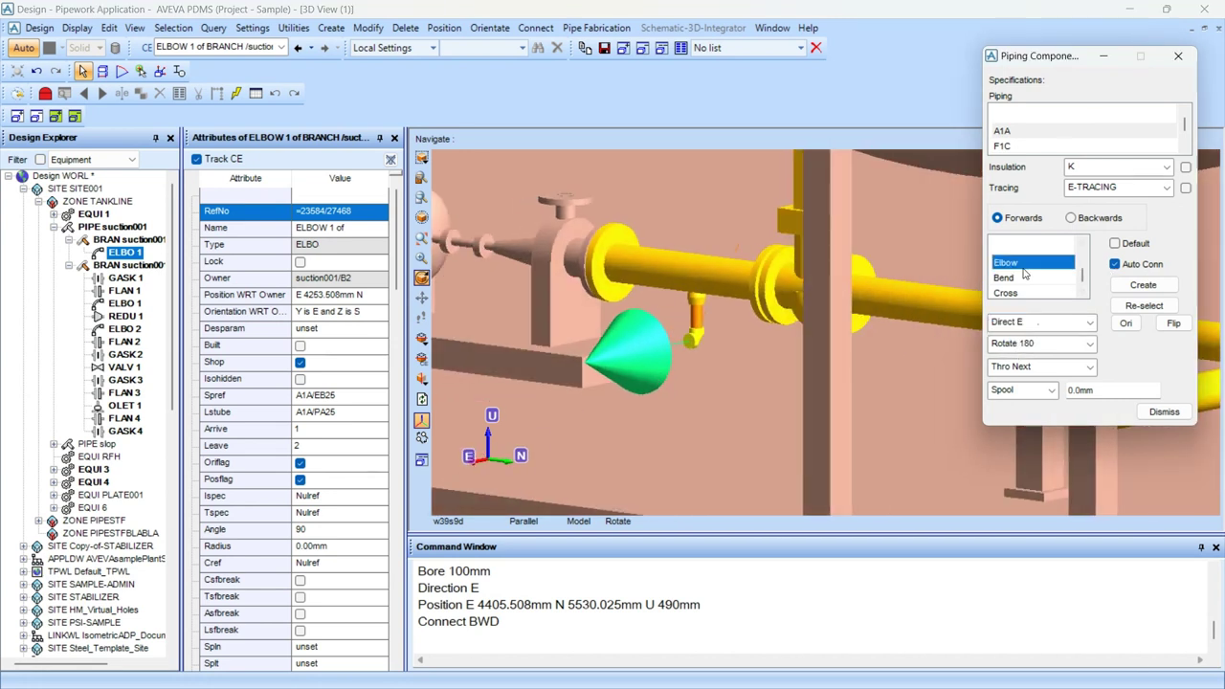
key("f")
key("f")
left_click(1143, 284)
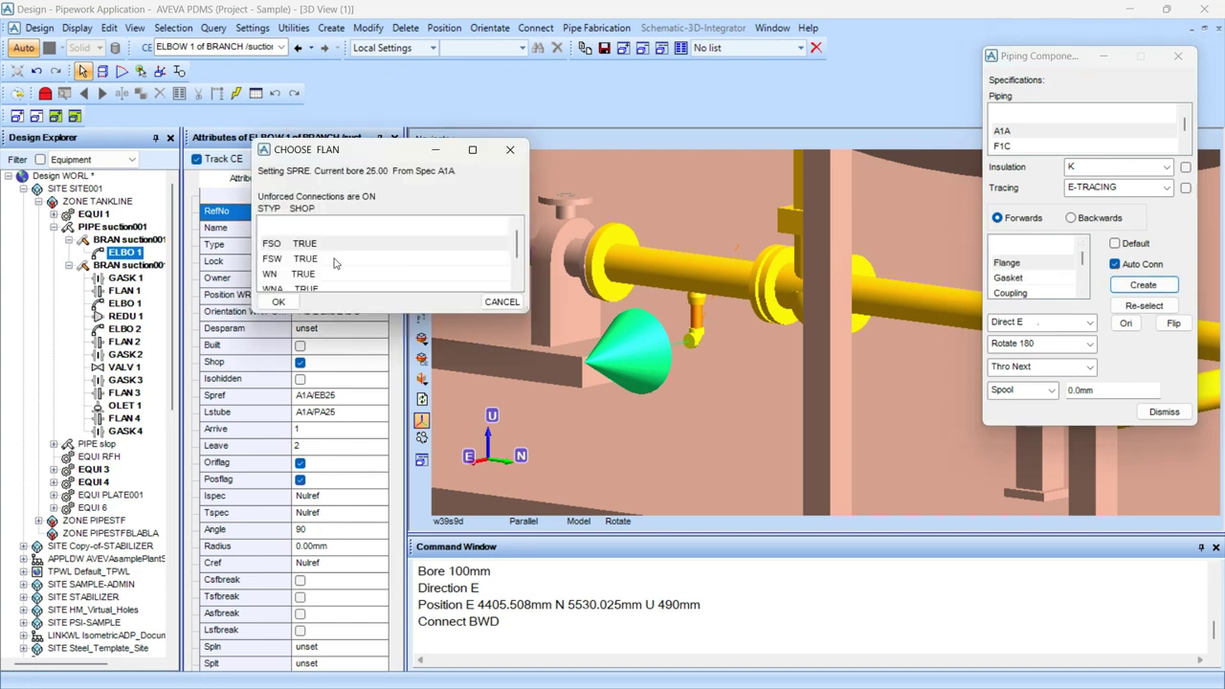
left_click(302, 245)
left_click(299, 303)
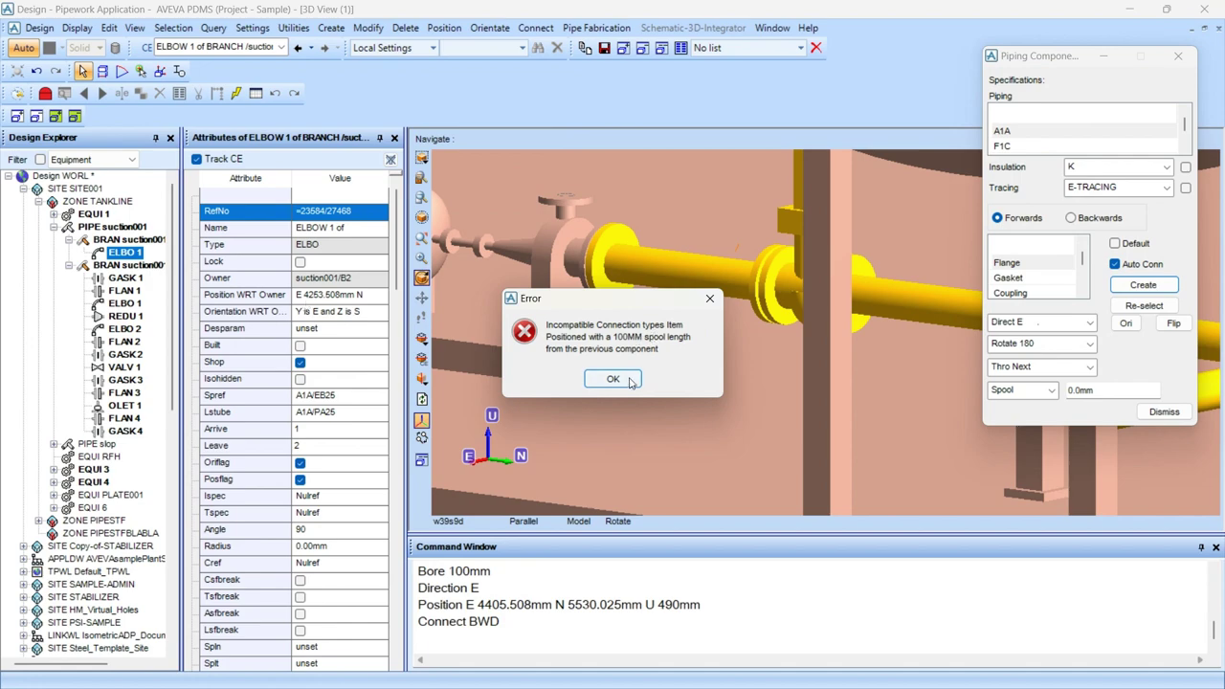
left_click(627, 380)
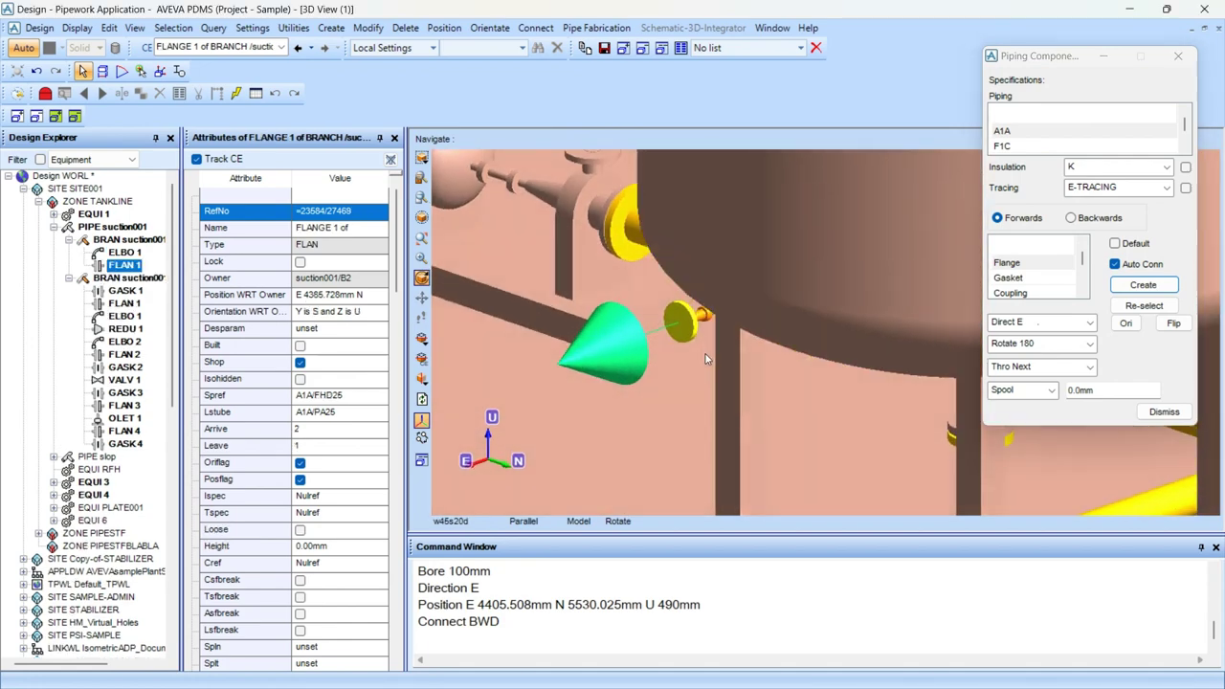
middle_click_drag(702, 358, 688, 359)
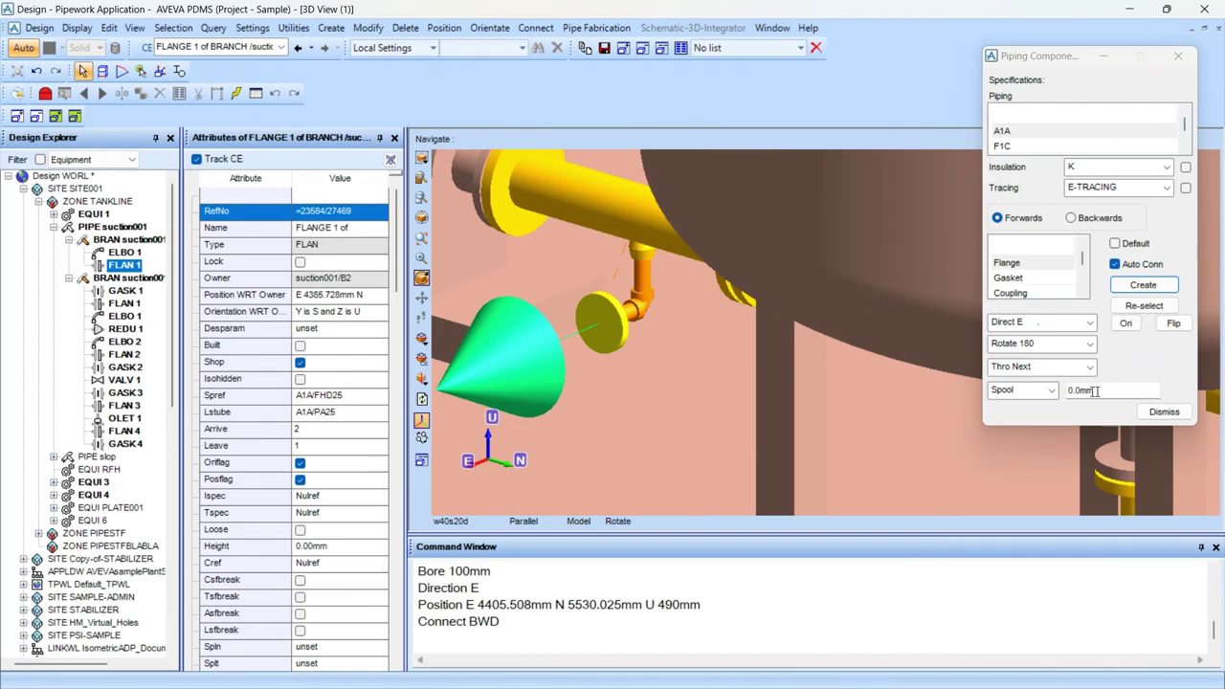
Create a GA gasket from spec A1A after the new flange in branch suction001/B2.
left_click_drag(1097, 393, 1068, 403)
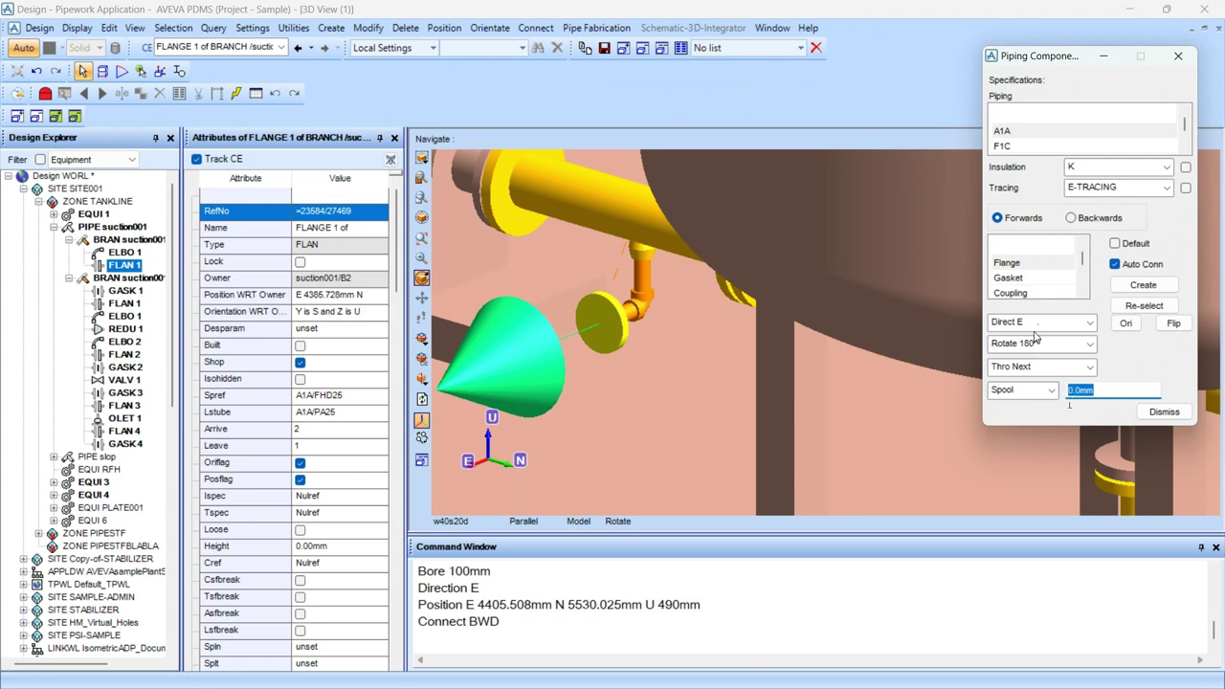
left_click(1007, 277)
left_click(1142, 284)
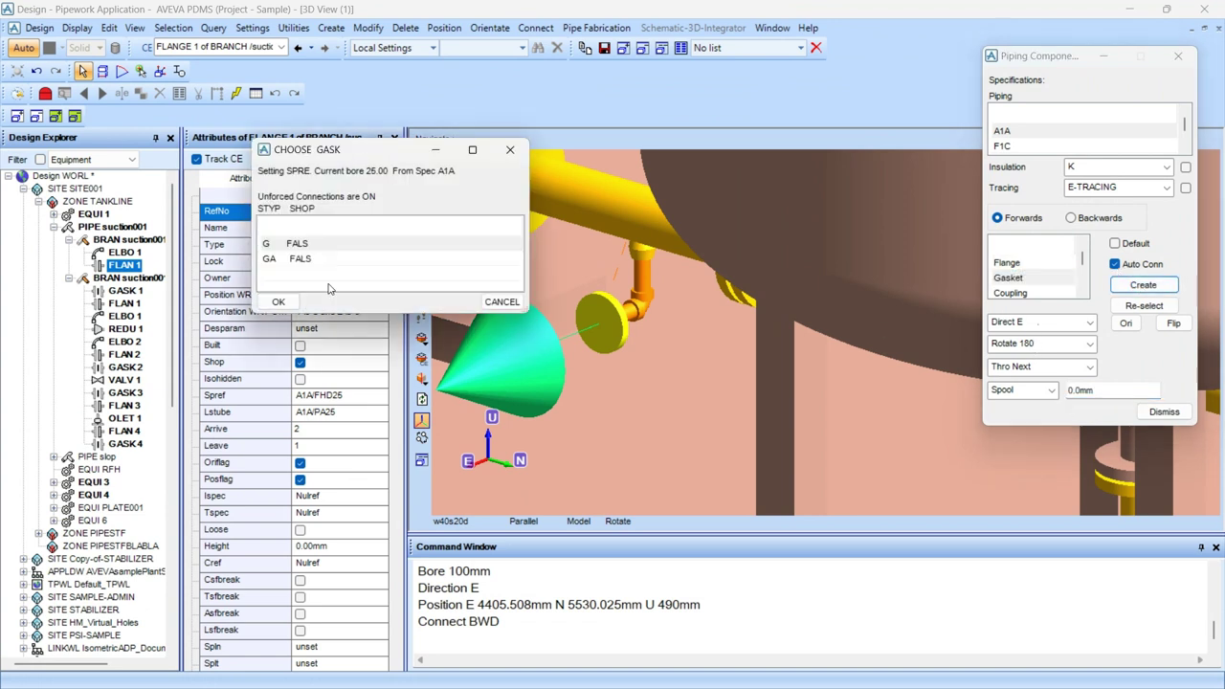
left_click(325, 259)
left_click(279, 301)
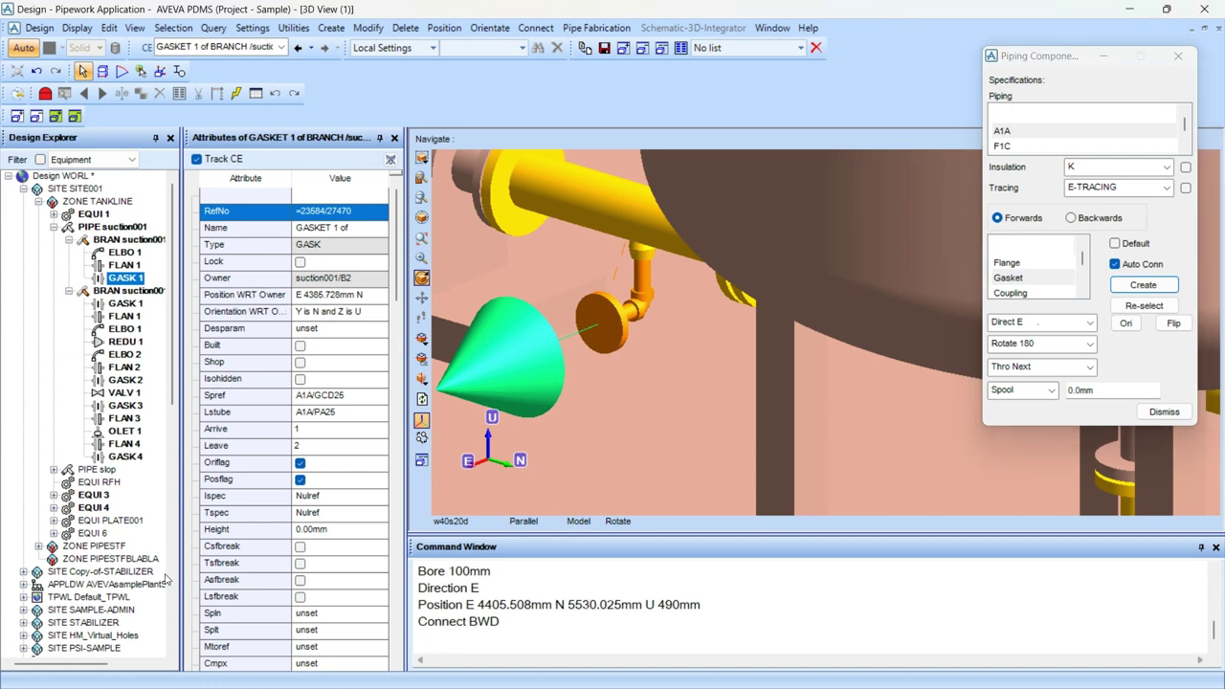
Clear the command history and force-connect the gasket to the preceding flange with the fcon command.
right_click(551, 603)
left_click(584, 582)
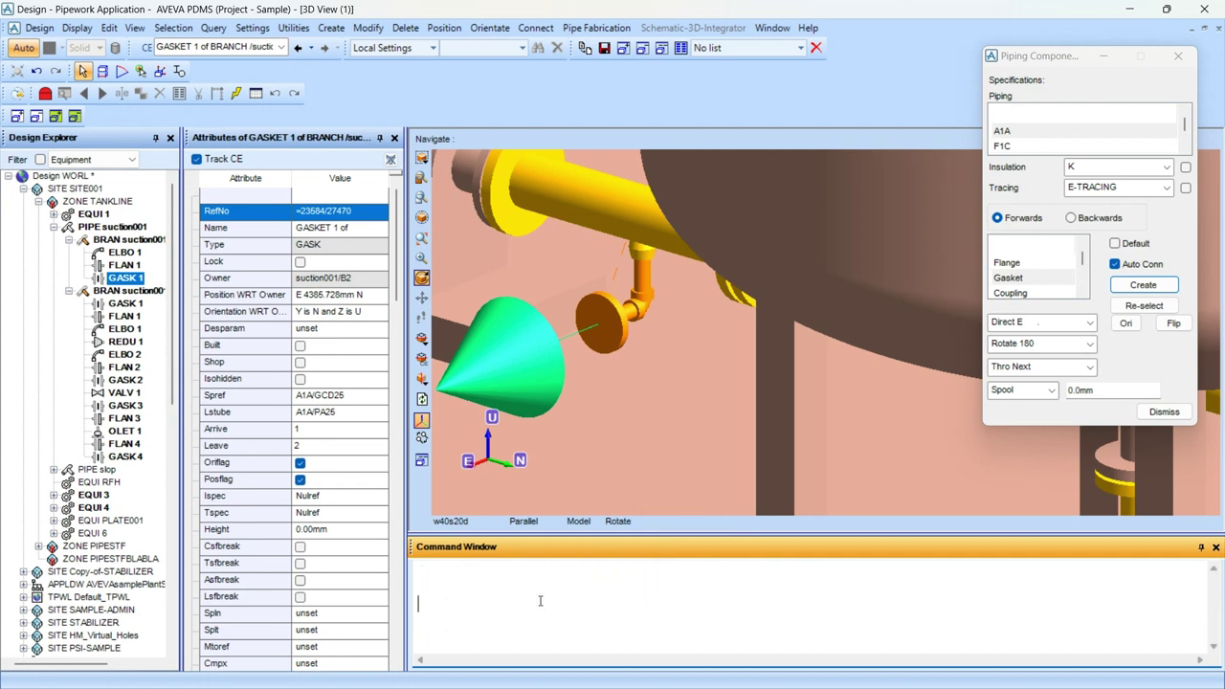
type("fcon")
key("Return")
Apply a 10 mm spool length to the gasket in branch suction001/B2.
left_click(1071, 390)
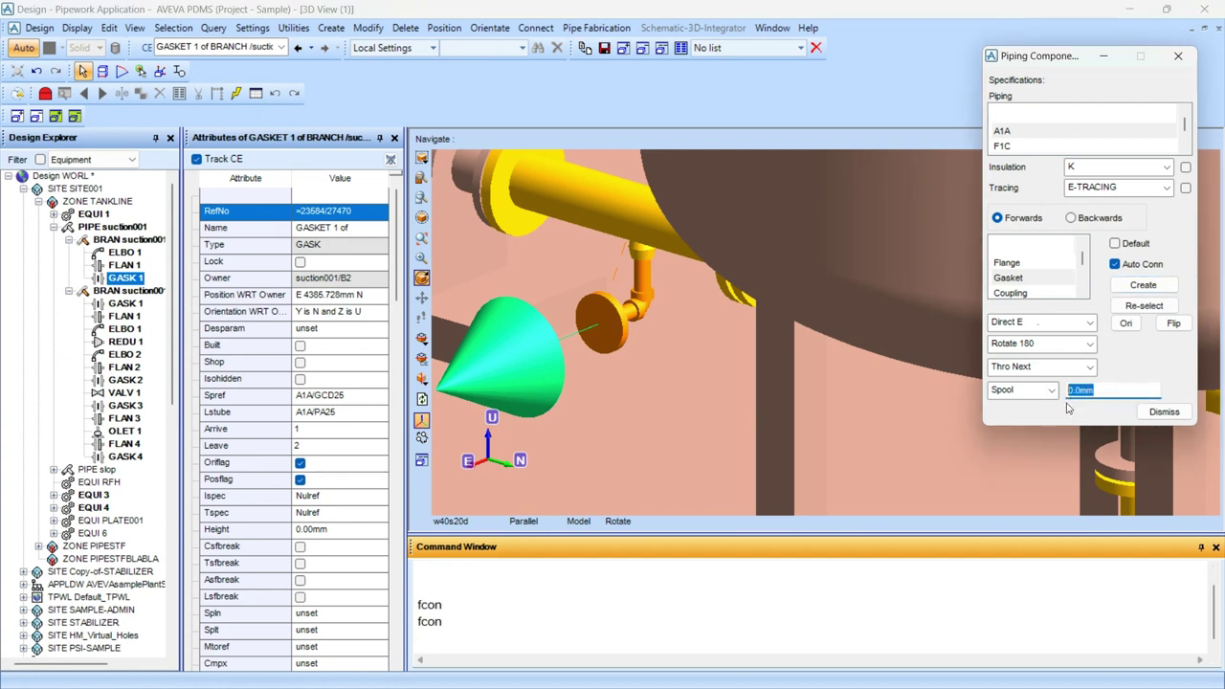
type("10")
left_click(1036, 395)
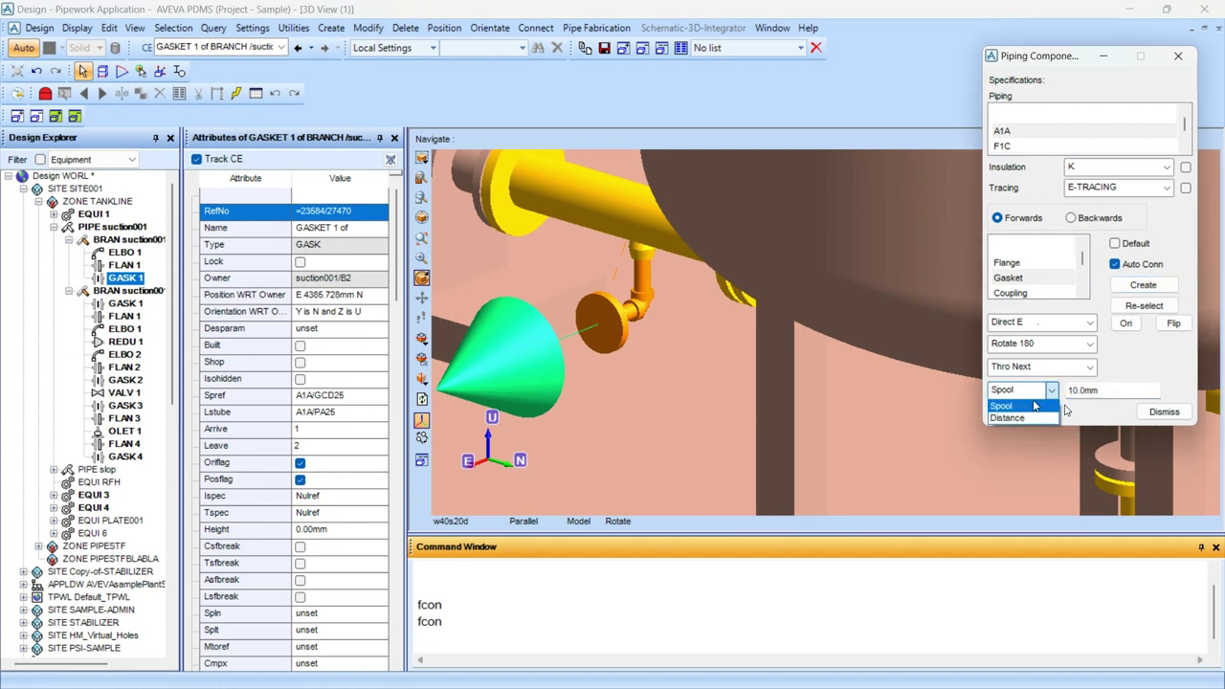
left_click(1032, 409)
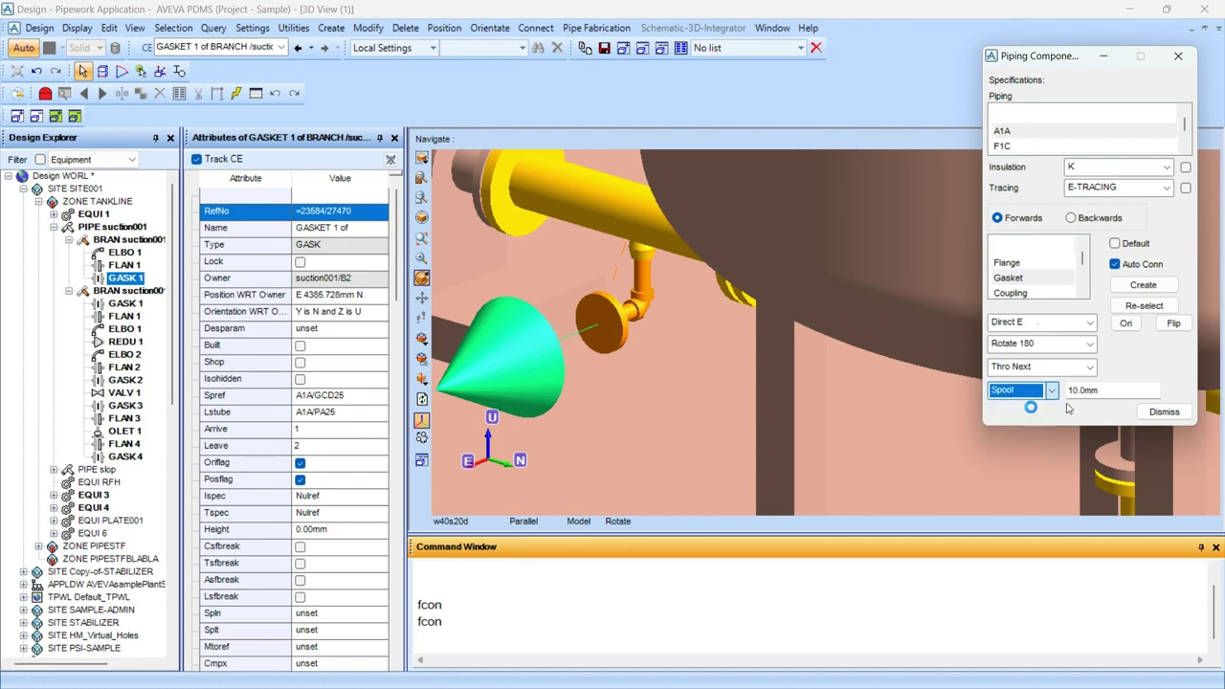
left_click(1020, 279)
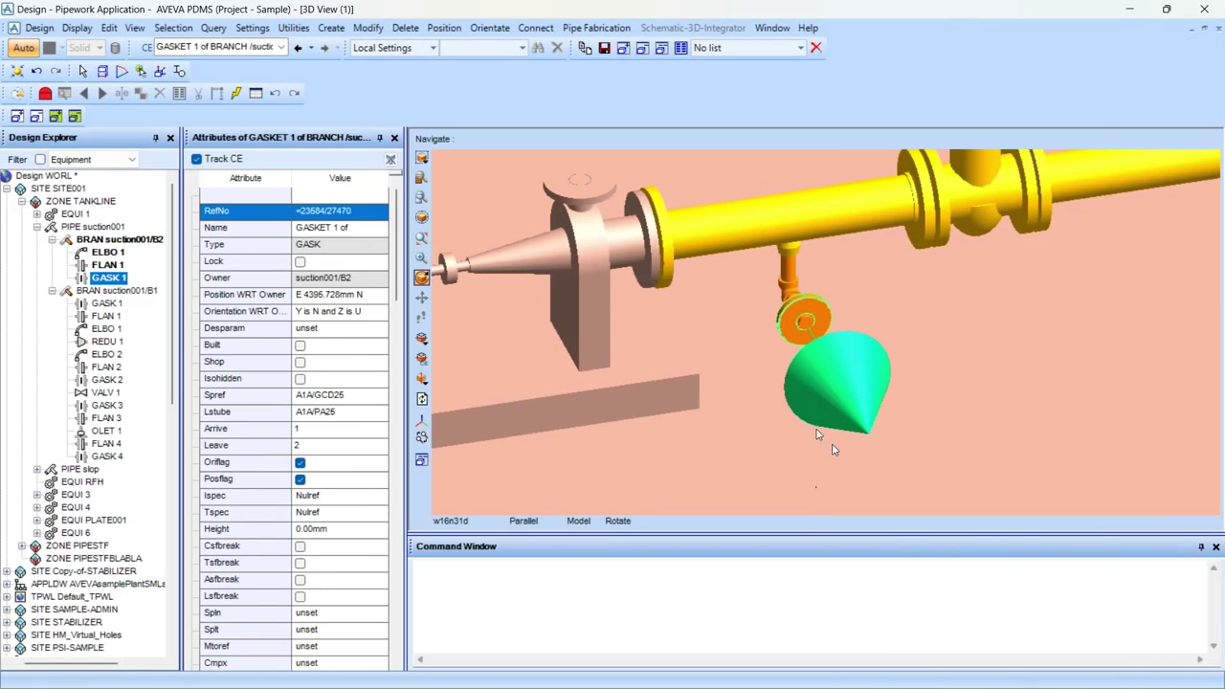
Start component creation after the gasket in branch suction001/B2, choosing a valve from spec A1A with automatic connection.
middle_click_drag(816, 430, 832, 425)
scroll(832, 425, "up", 5)
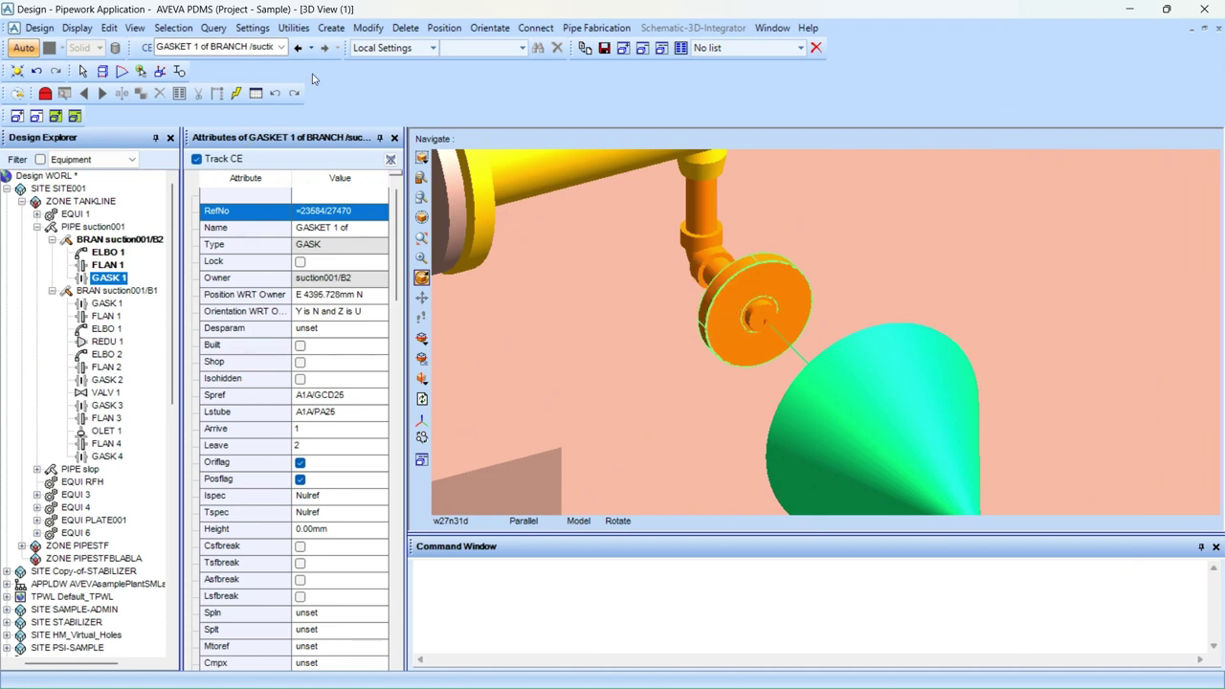
left_click(331, 28)
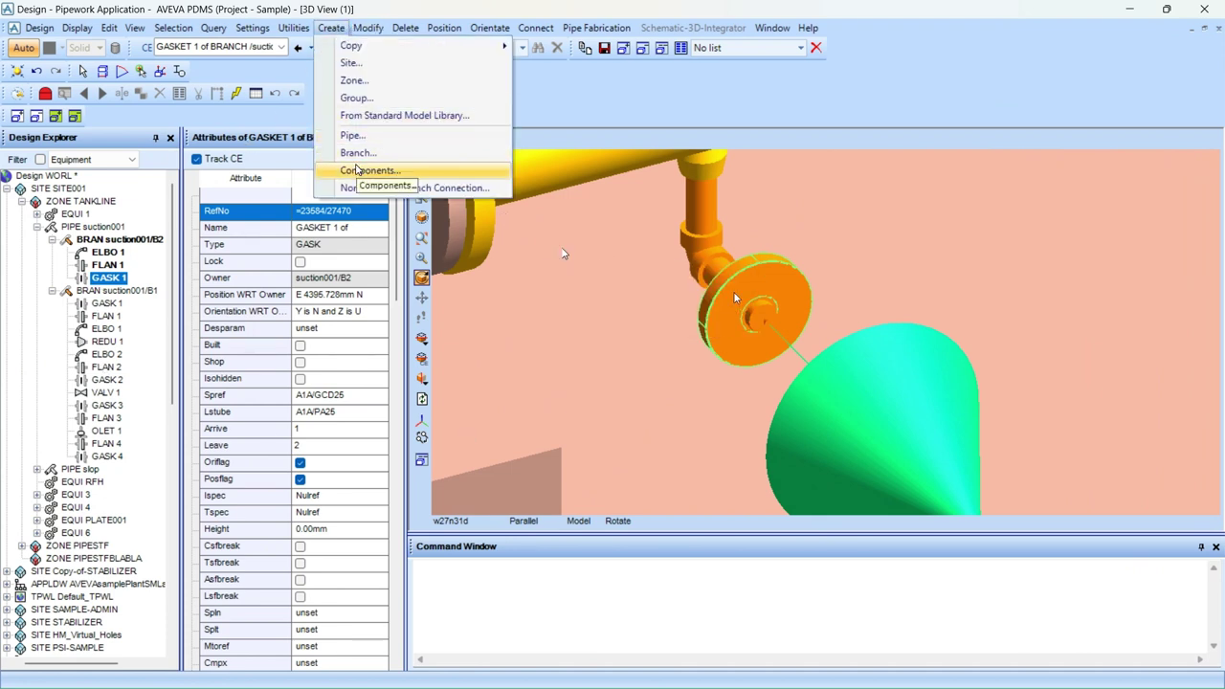
left_click(356, 170)
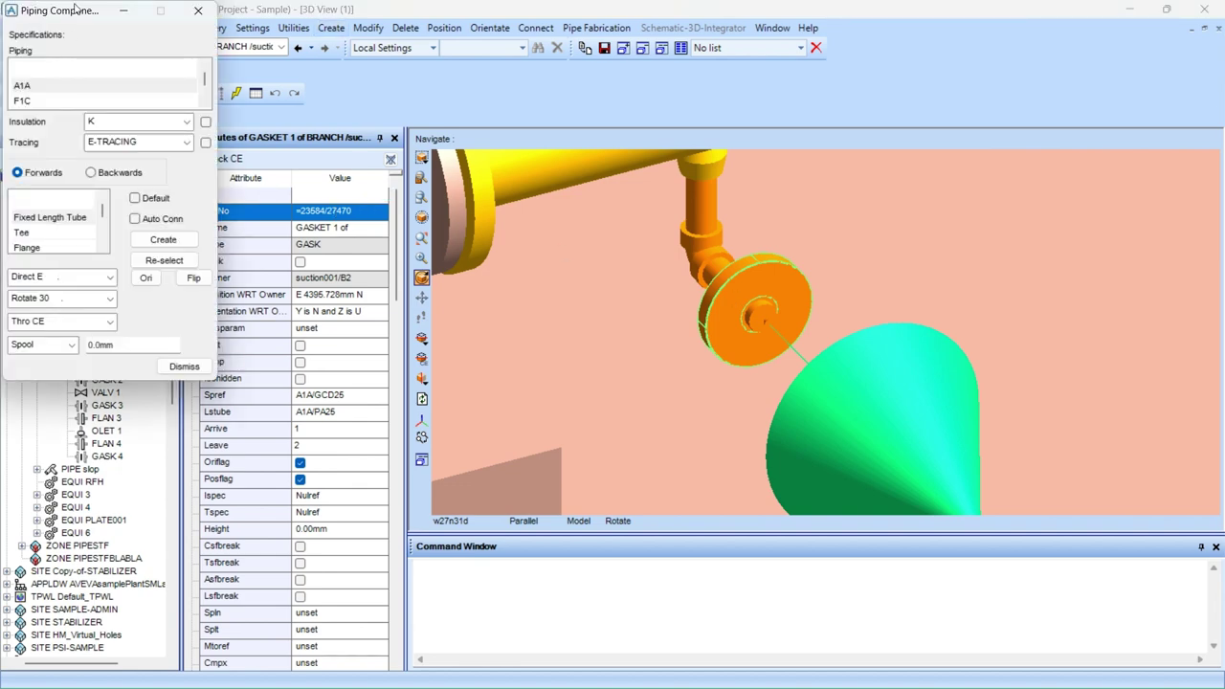
left_click_drag(75, 9, 975, 120)
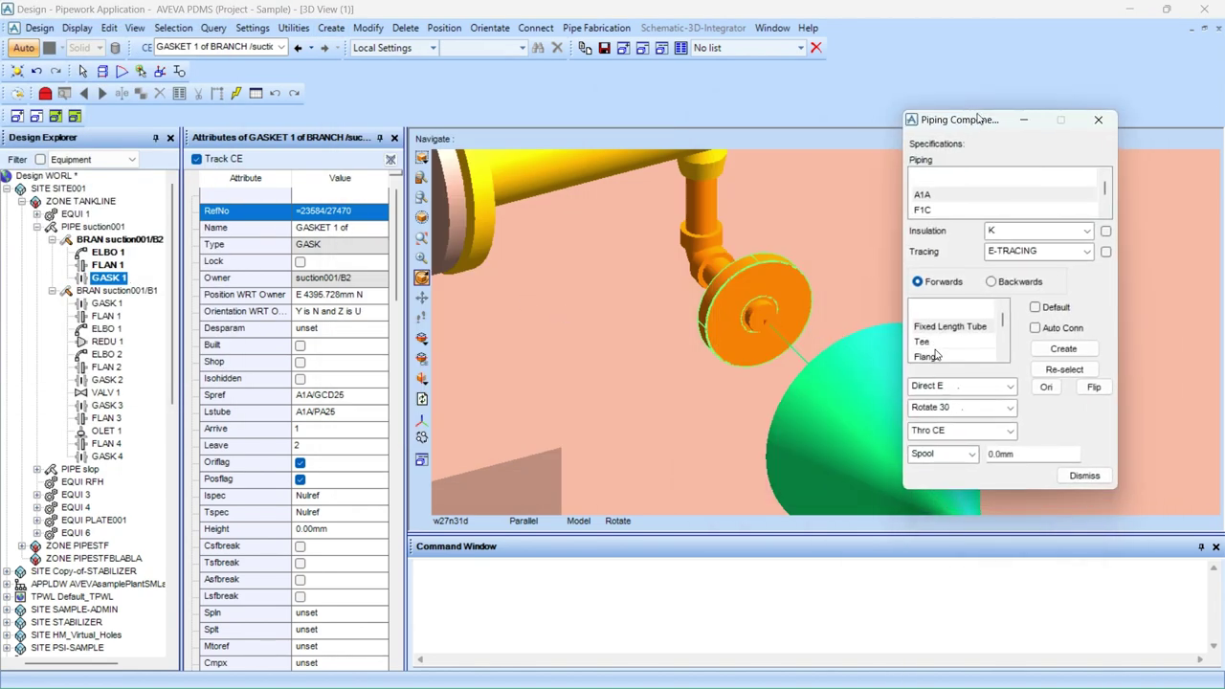
scroll(937, 352, "down", 1)
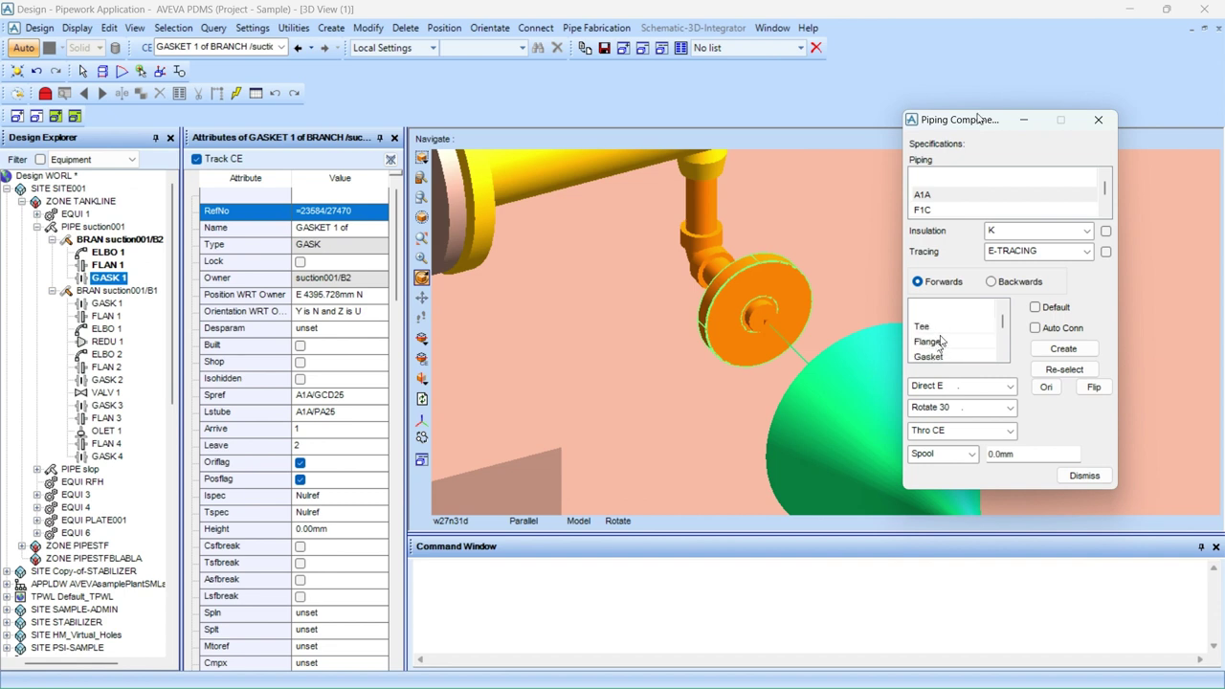
scroll(940, 344, "up", 1)
left_click(942, 342)
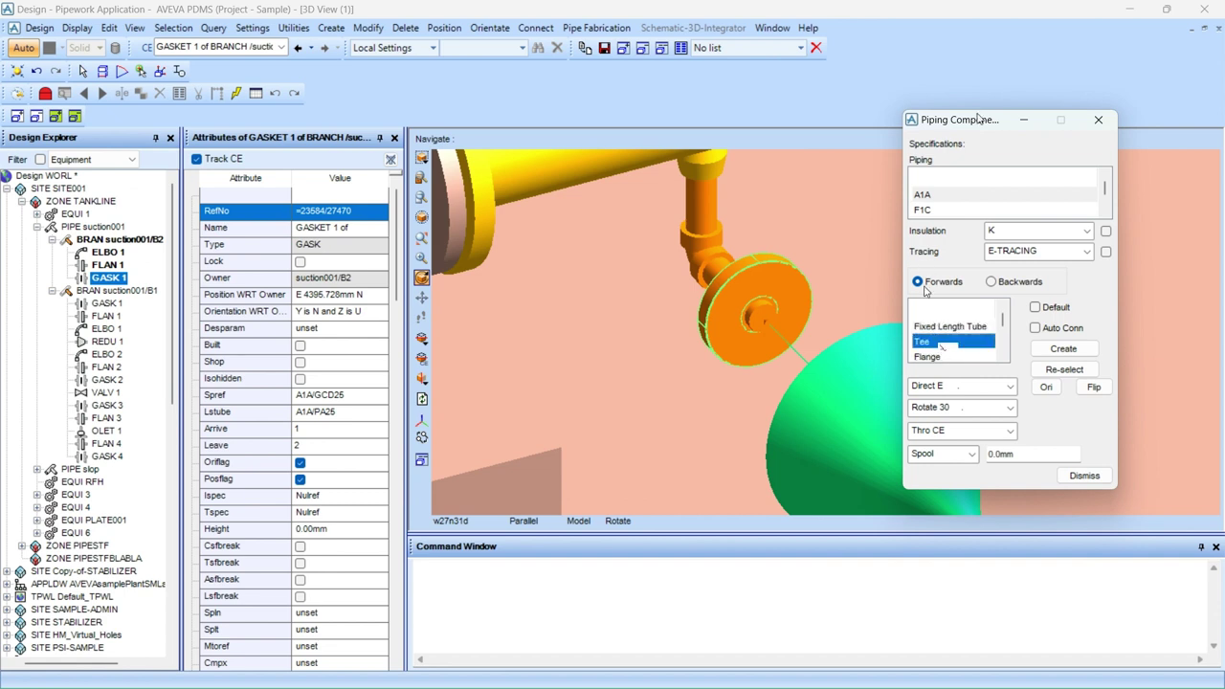
scroll(941, 350, "down", 6)
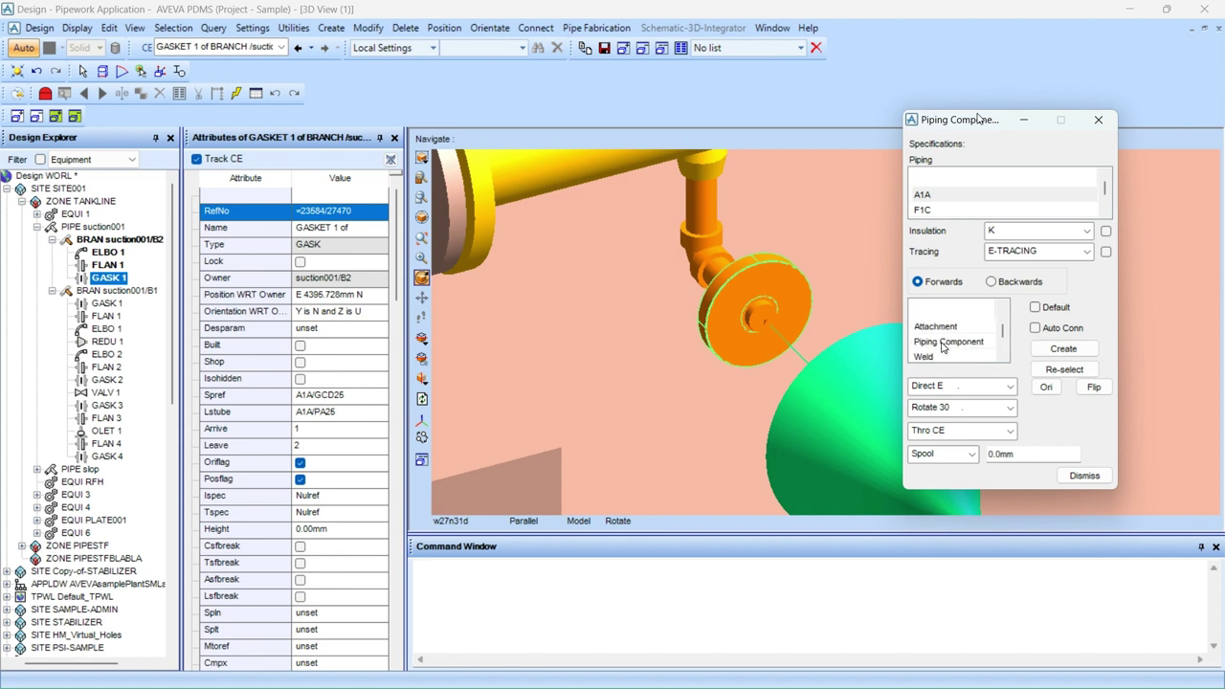
left_click(938, 343)
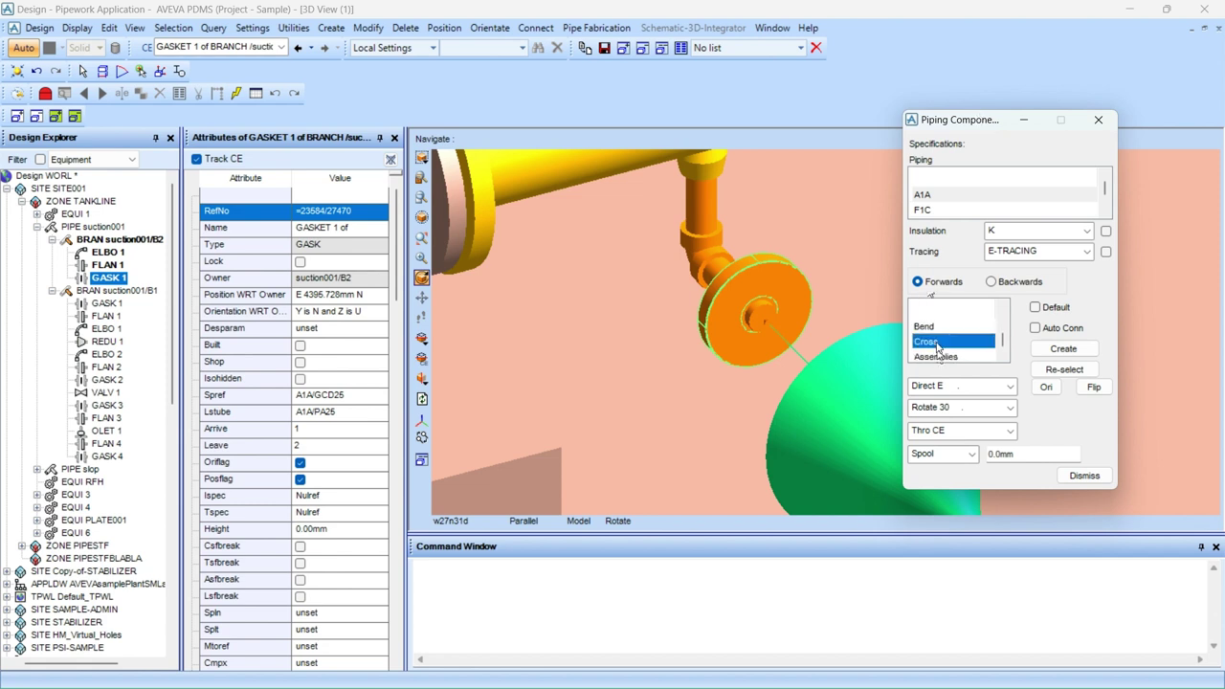
key("v")
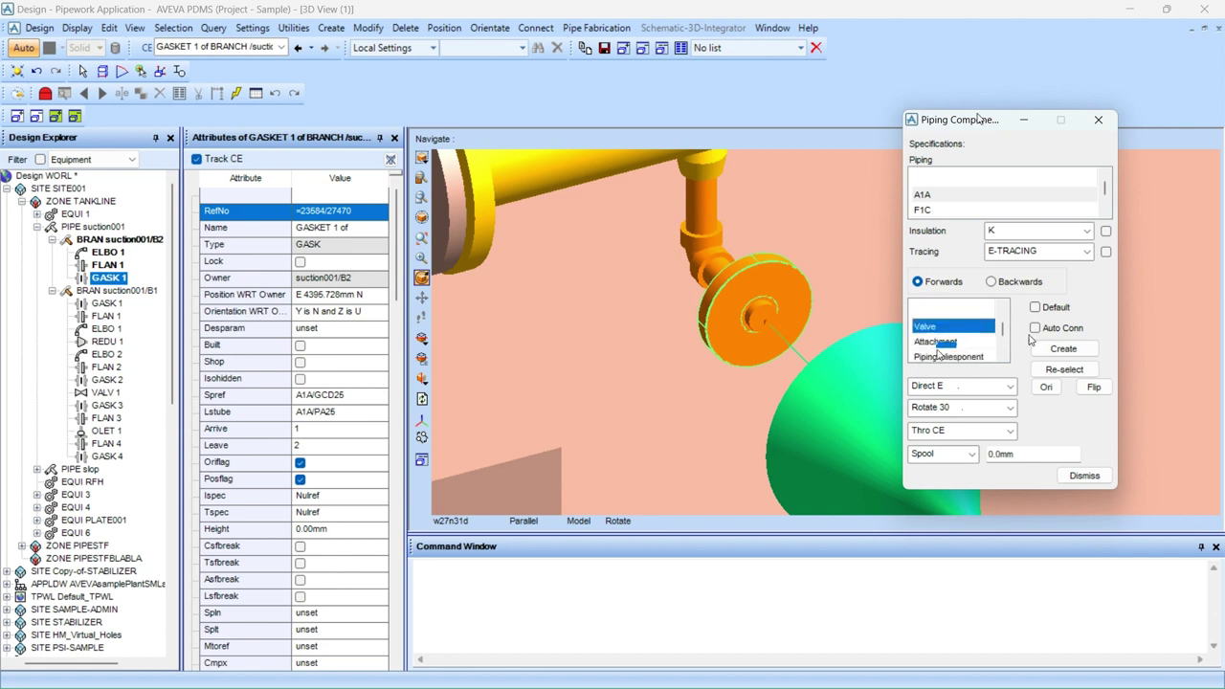
left_click(1050, 328)
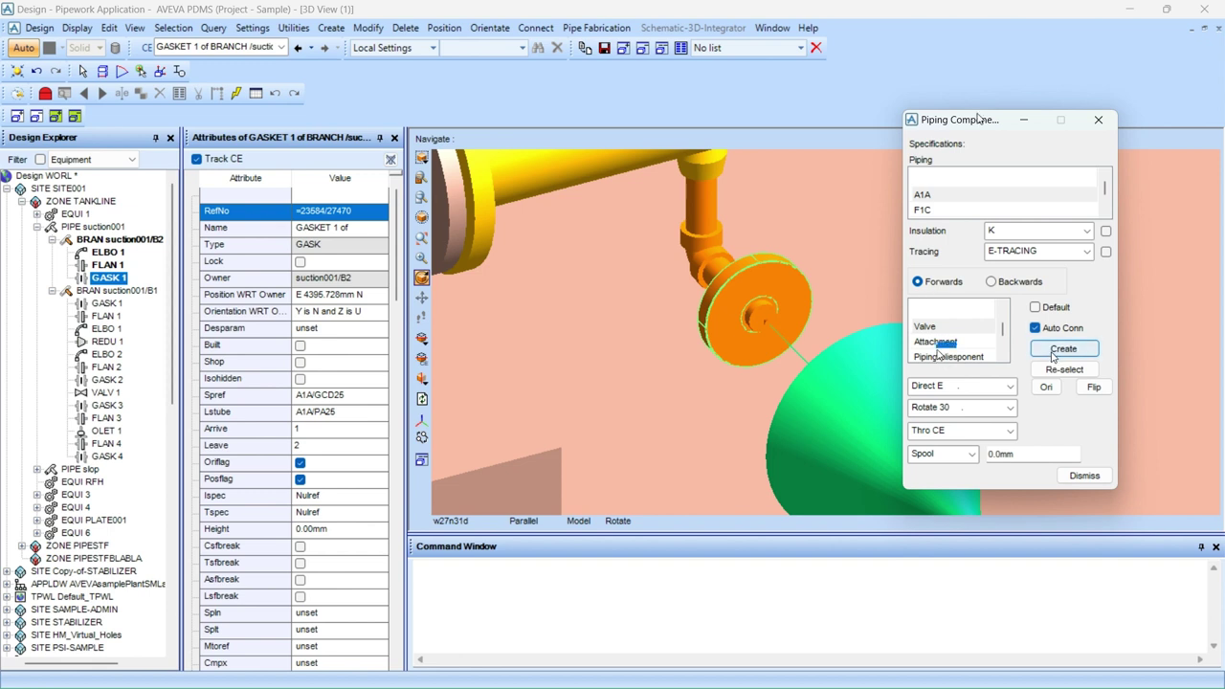
Create a GATE valve from spec A1A after the gasket in branch suction001/B2.
left_click(1054, 352)
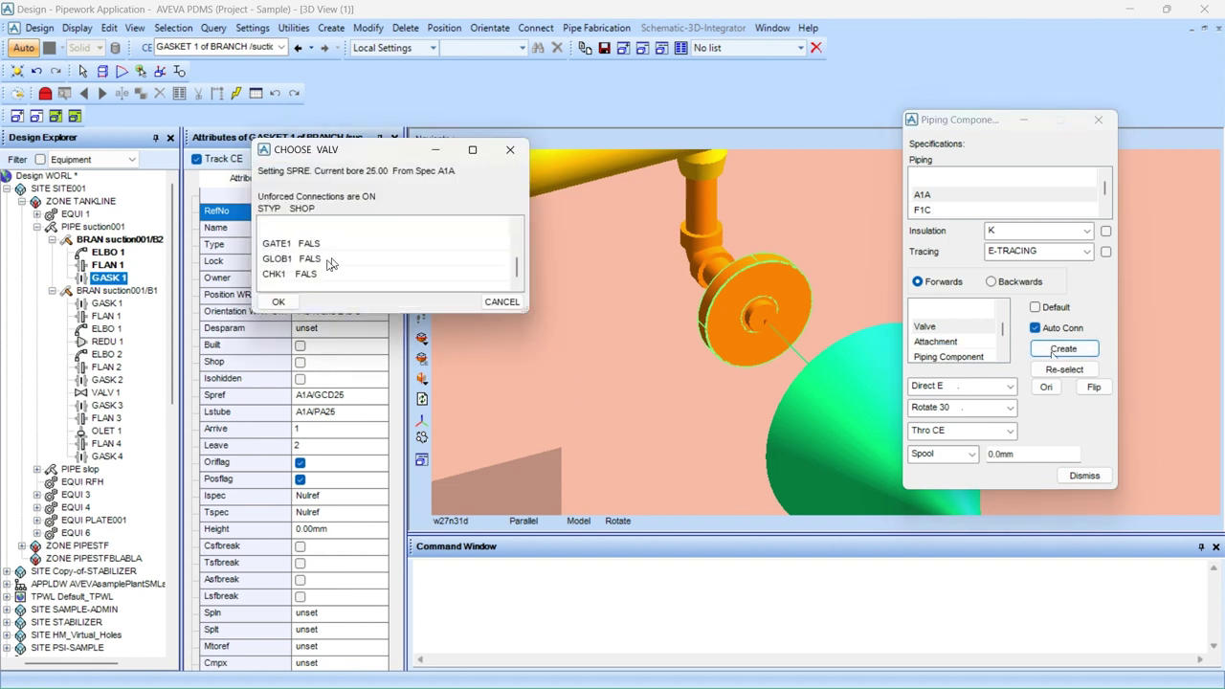
scroll(327, 264, "up", 2)
left_click(294, 243)
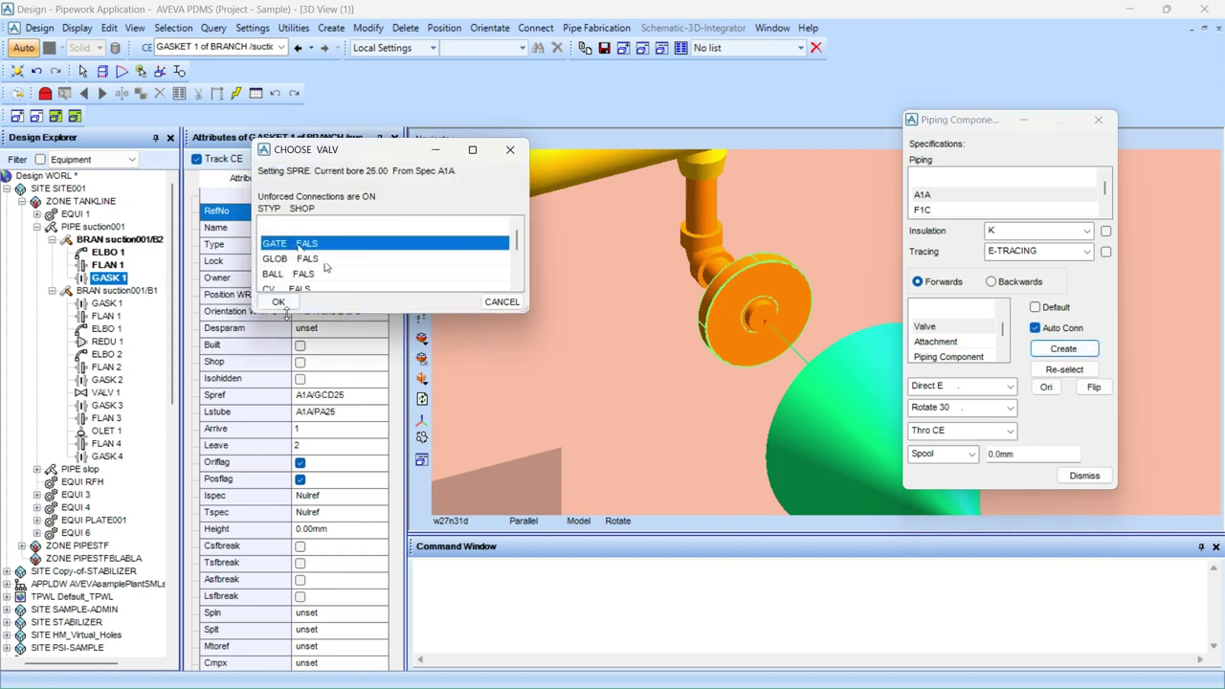
left_click(278, 301)
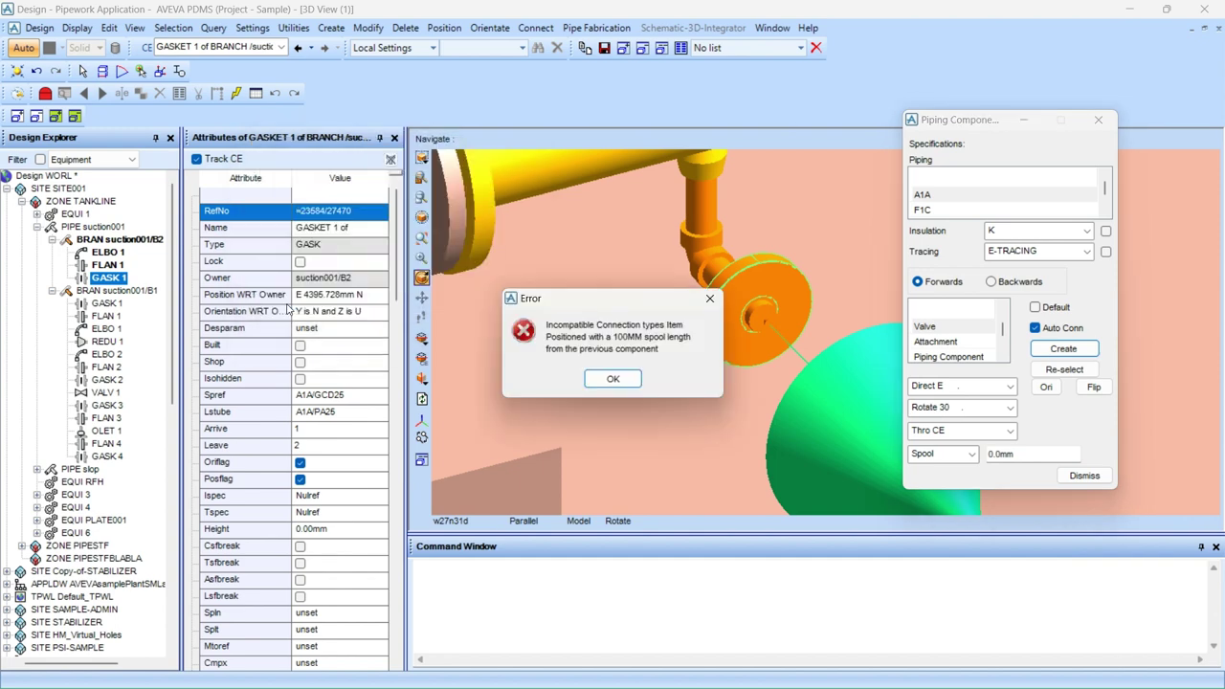
left_click(606, 380)
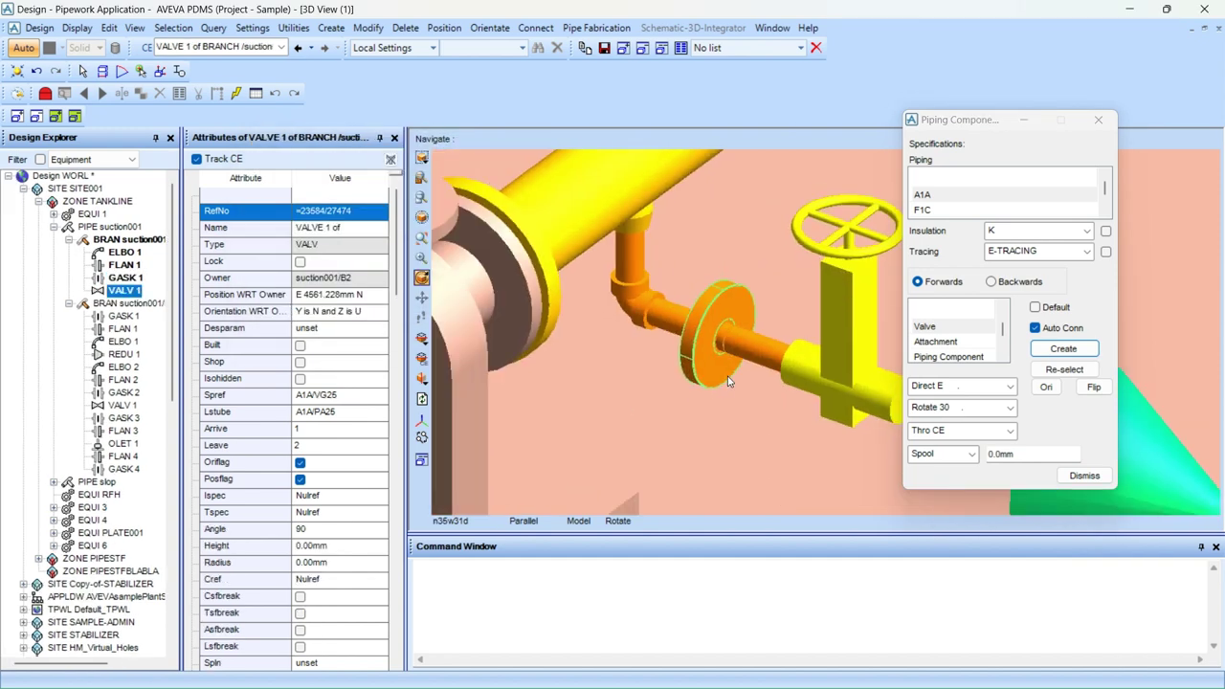
Force-connect the gate valve to the preceding gasket with the FCON command.
scroll(728, 377, "down", 2)
scroll(820, 366, "up", 2)
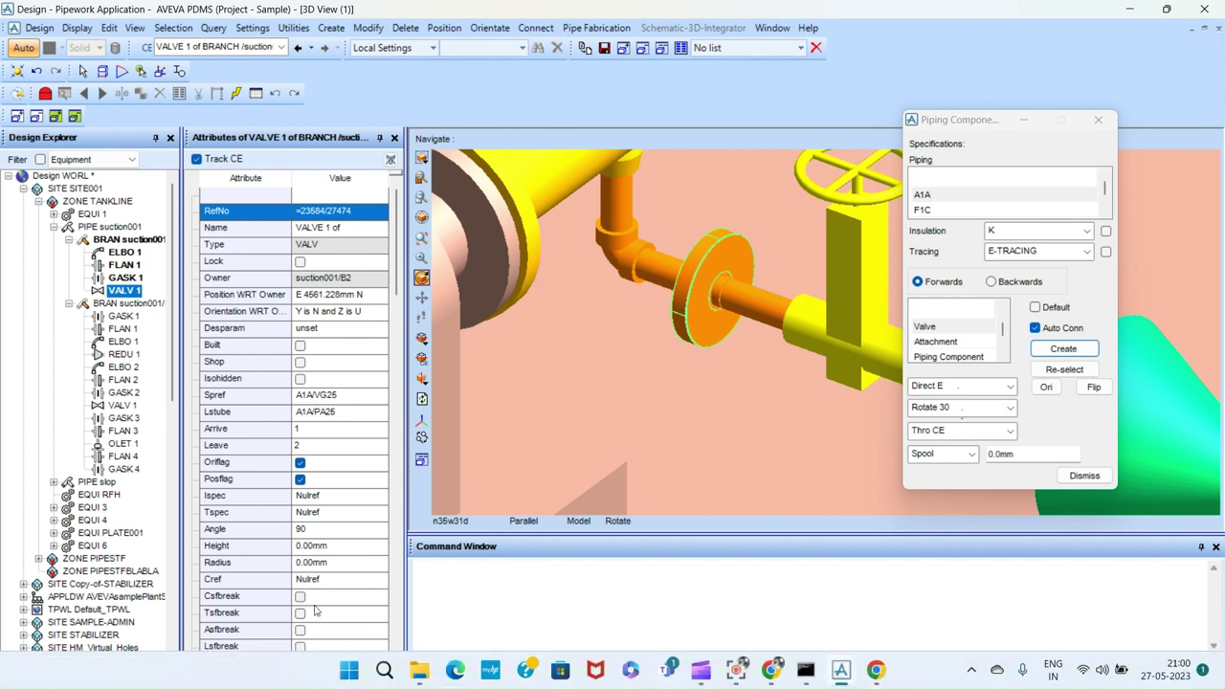
left_click(576, 595)
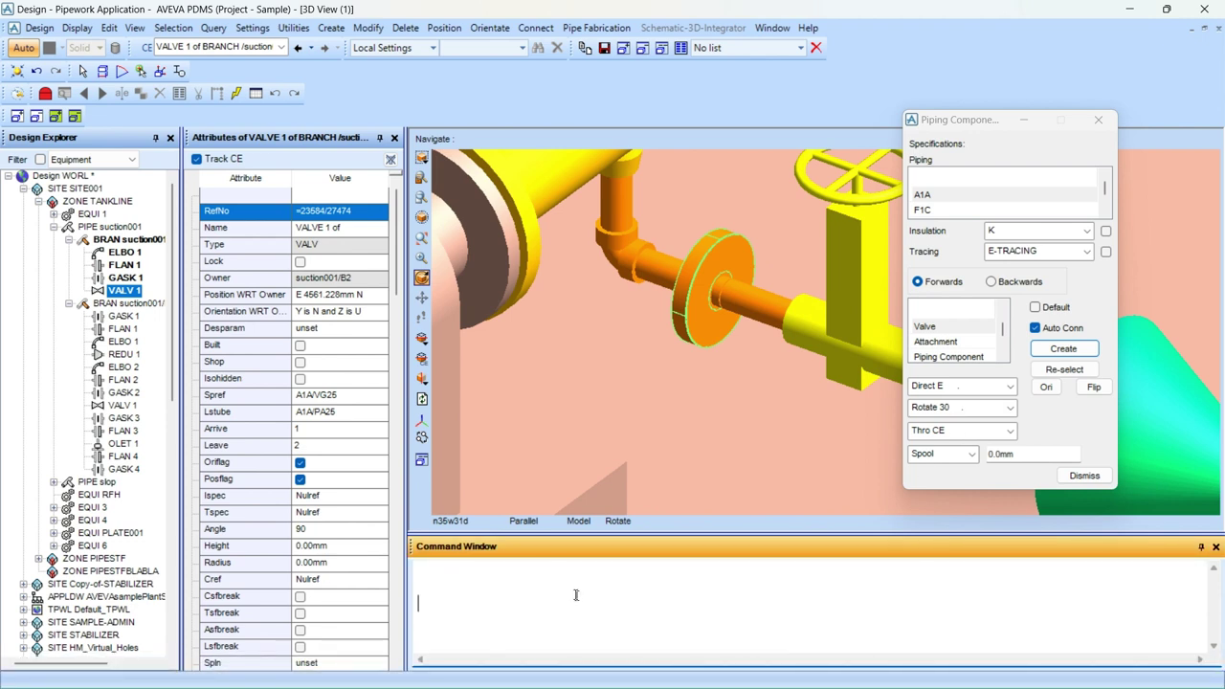
type("FC")
type("OM")
key("Return")
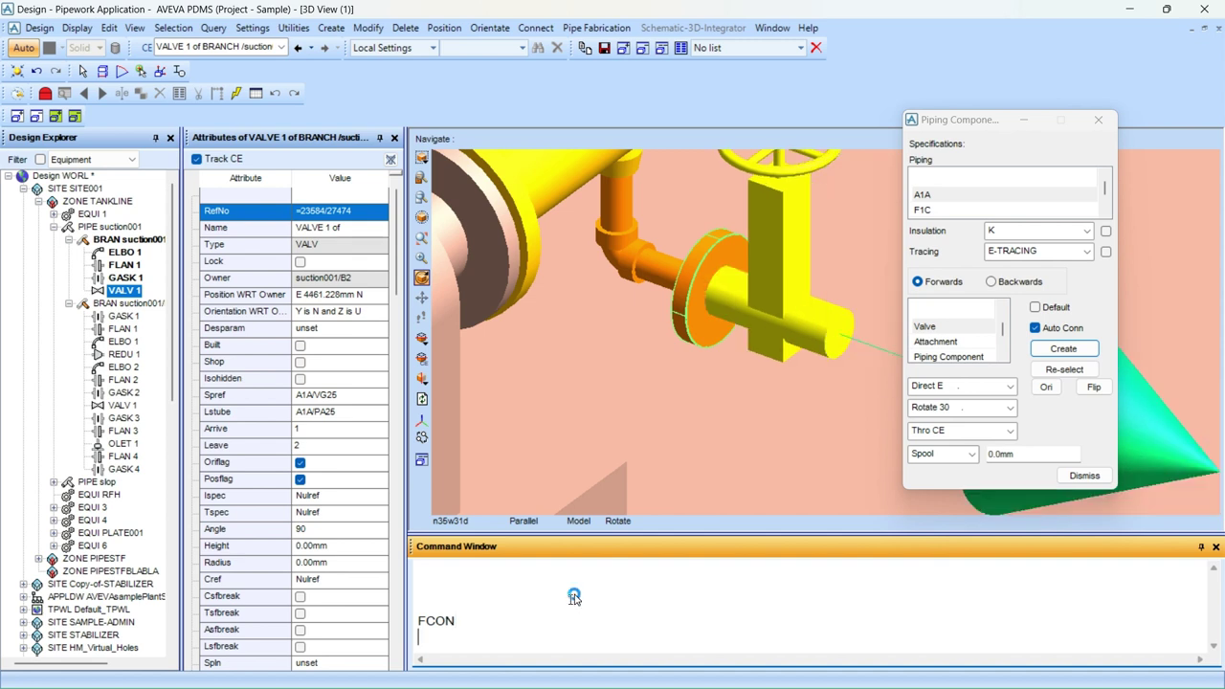
scroll(716, 367, "down", 3)
scroll(762, 360, "up", 2)
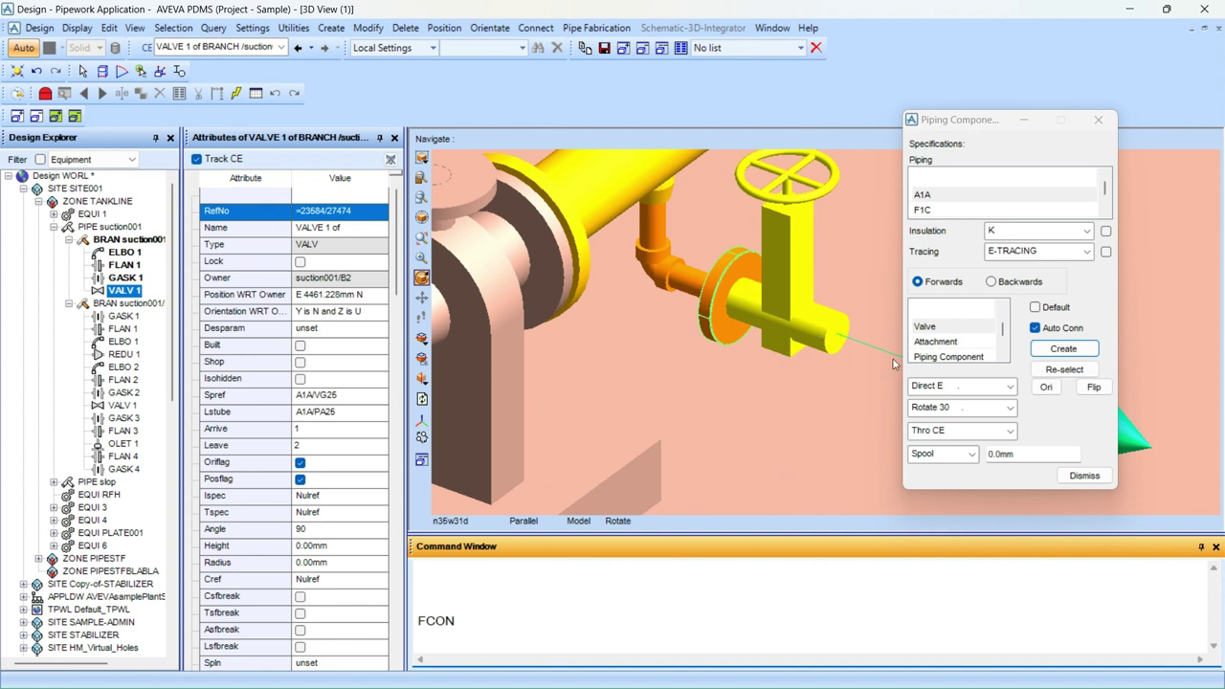
Create a GA gasket from spec A1A after the gate valve in branch suction001/B2.
left_click(923, 330)
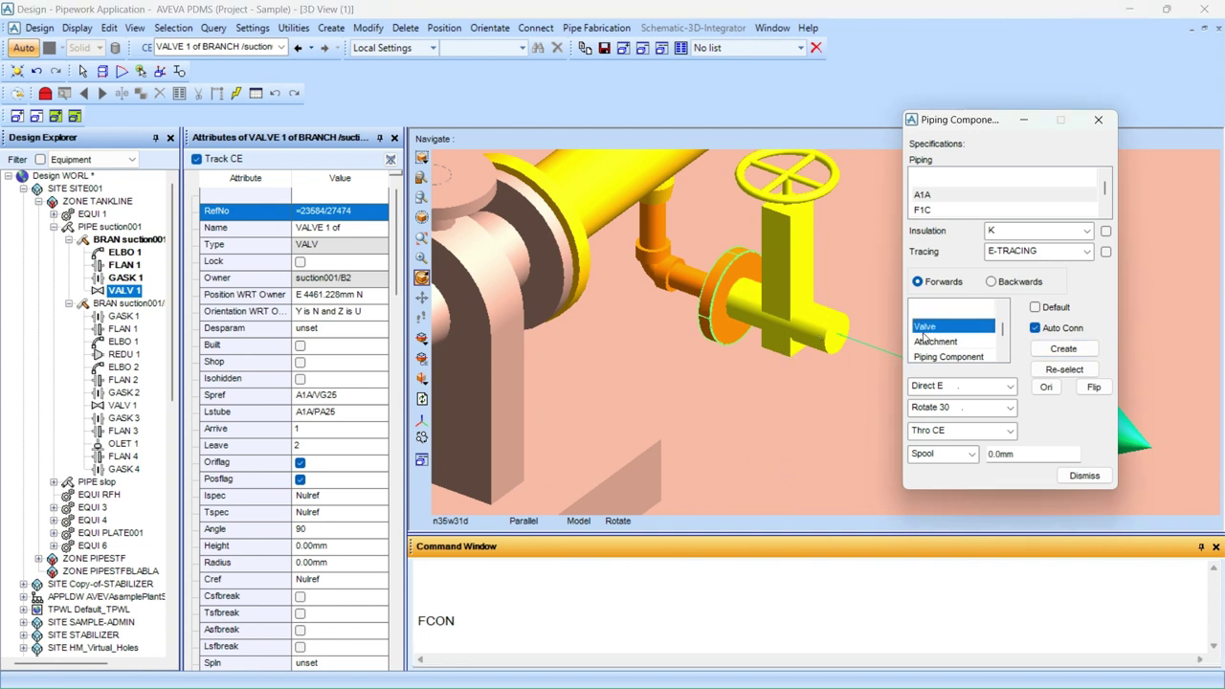
scroll(924, 336, "up", 1)
left_click(1062, 348)
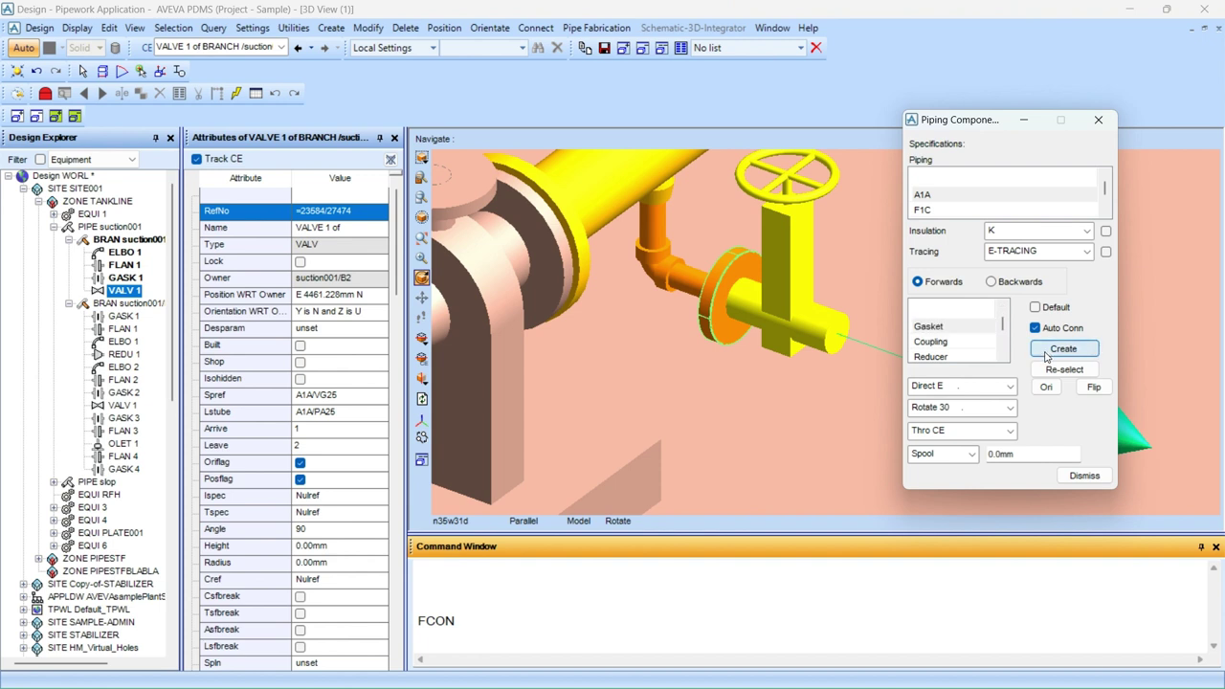
left_click(294, 258)
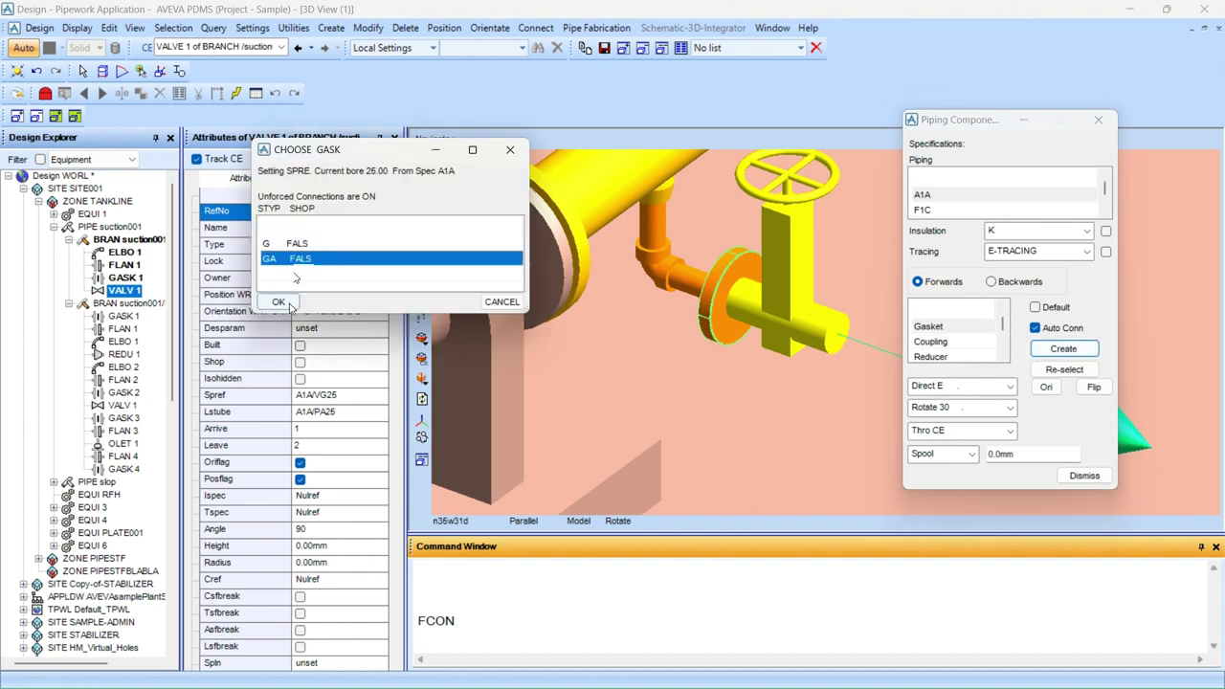
left_click(285, 303)
left_click(616, 380)
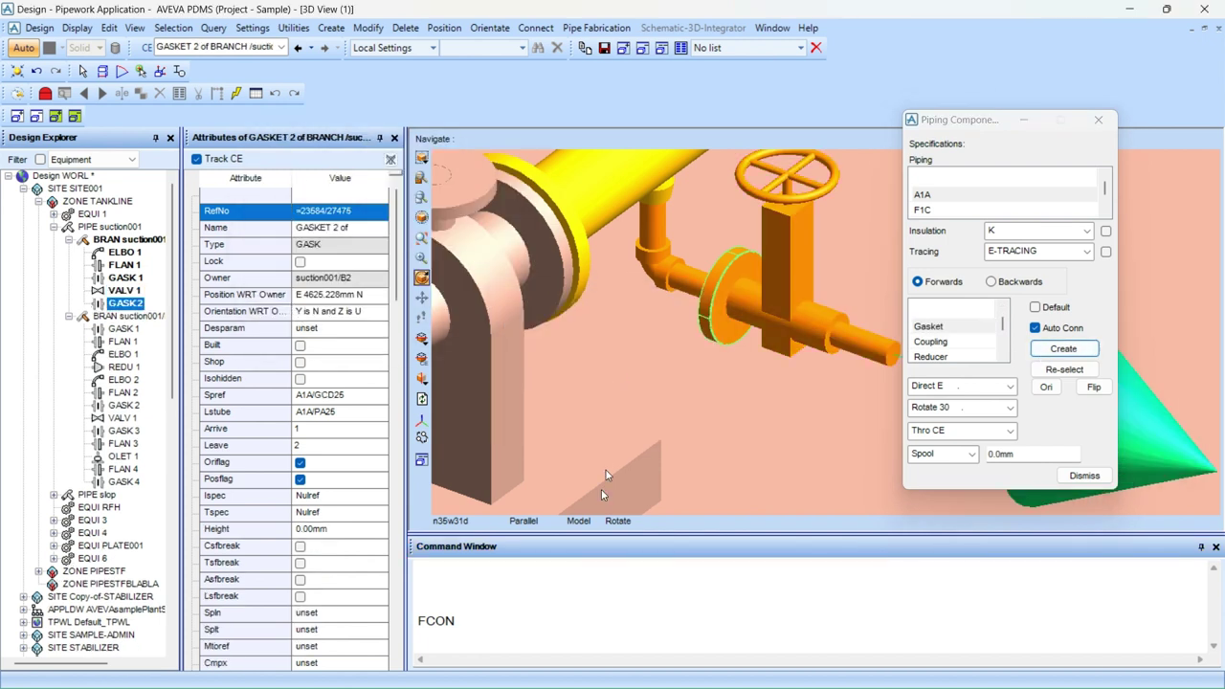
Force-connect the last gasket in branch suction001/B2 with FCON, and add a force-connected blind flange from spec A1A after it.
key("Return")
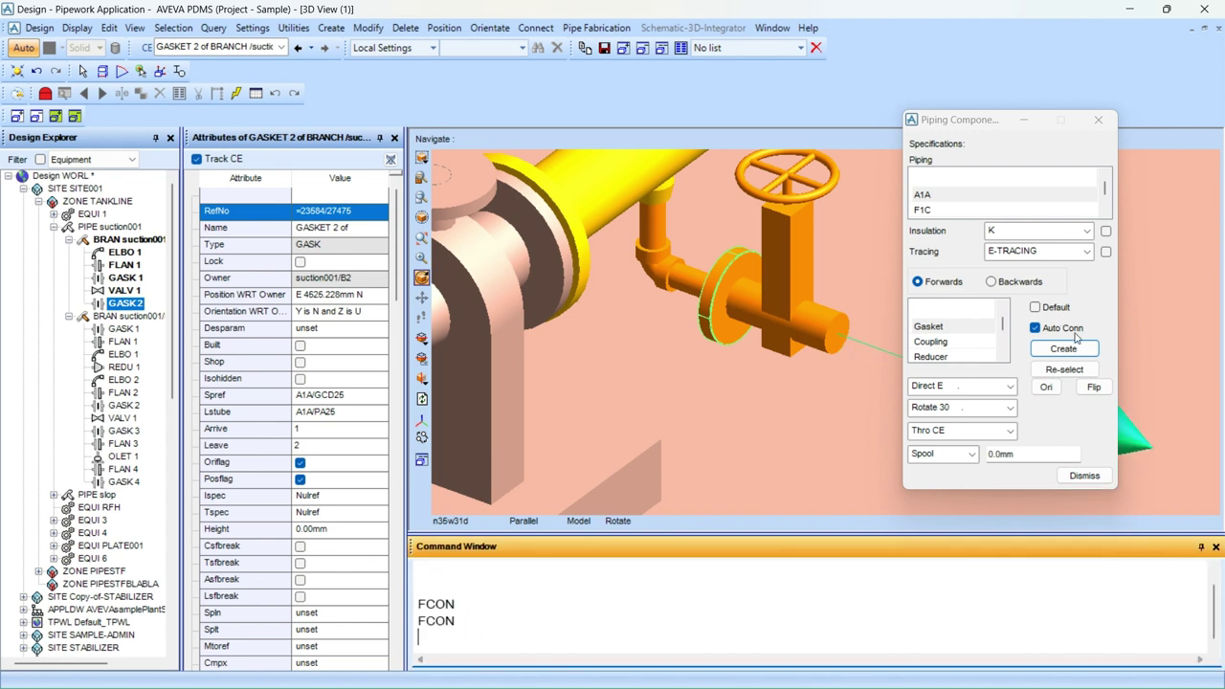
left_click(979, 354)
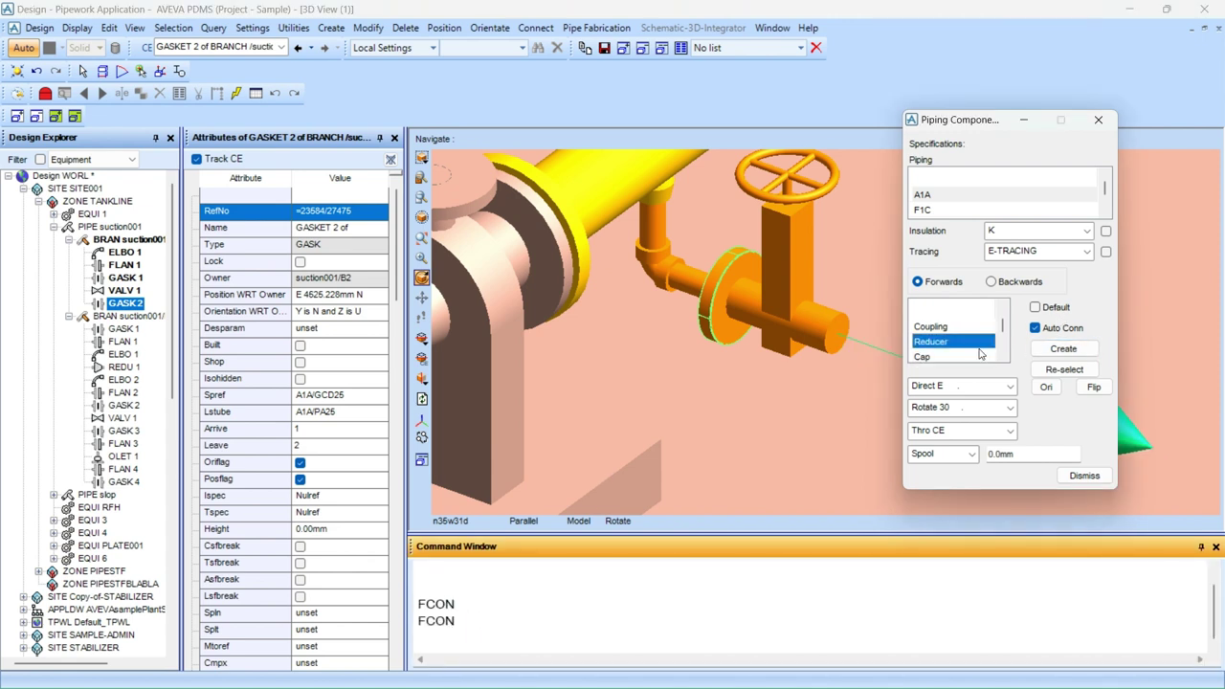
scroll(979, 354, "down", 1)
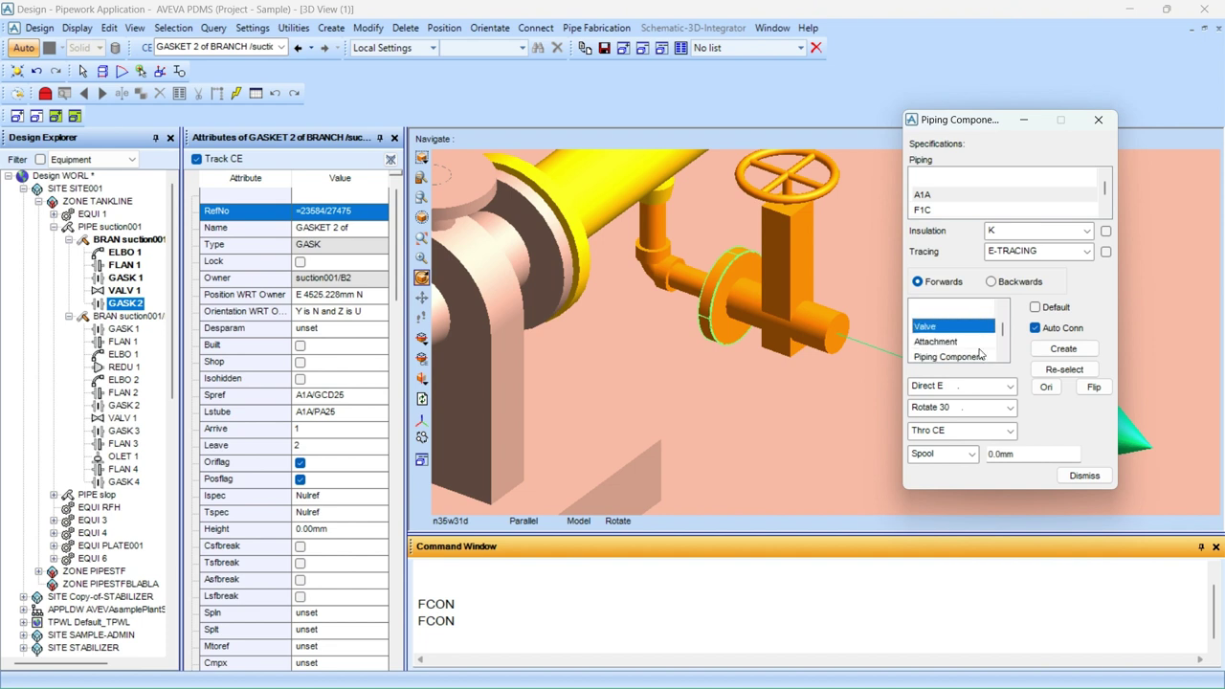
key("b")
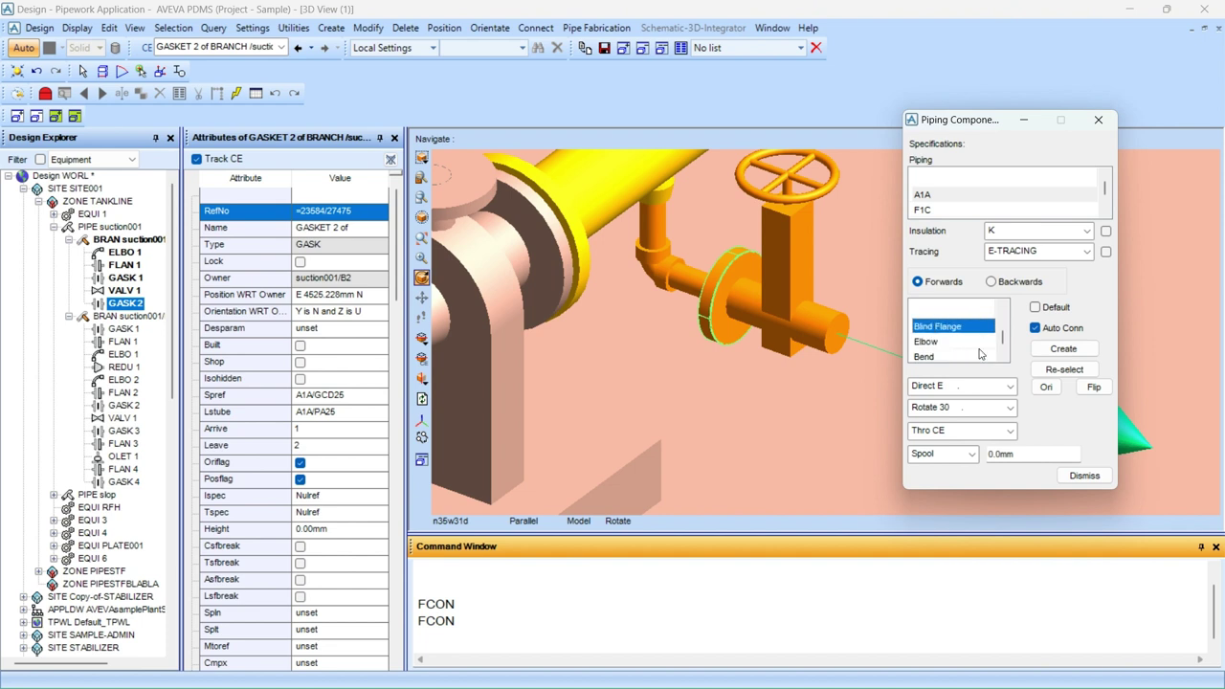
left_click(1062, 348)
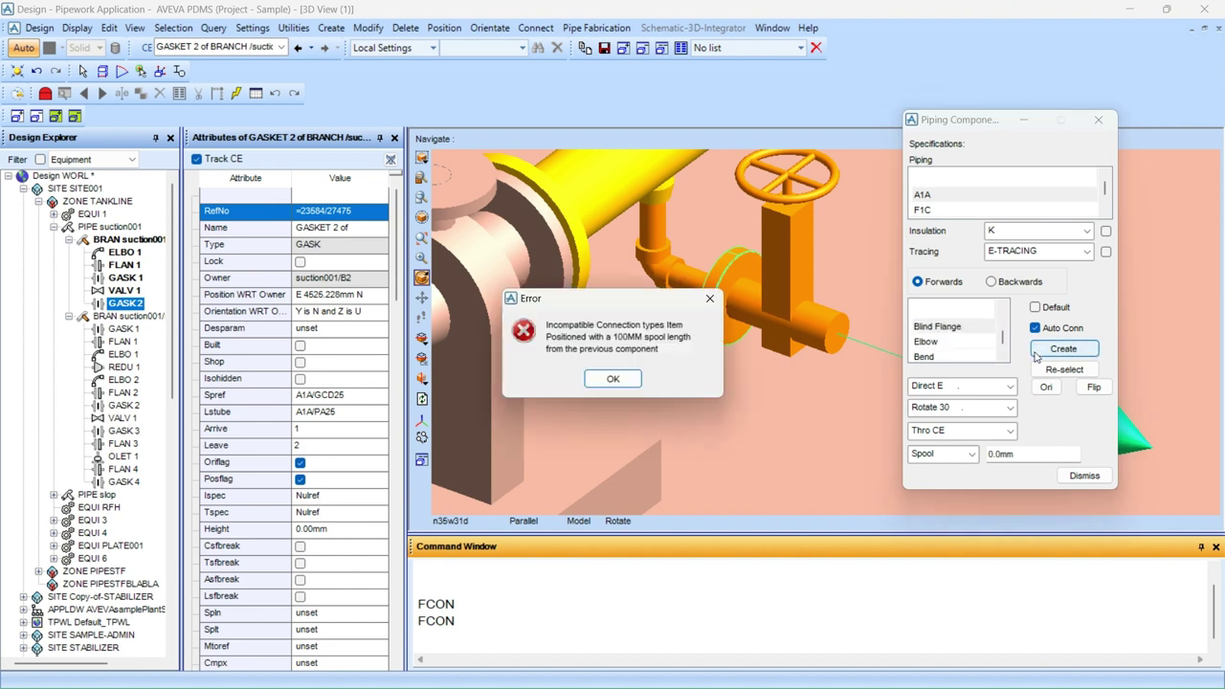
left_click(614, 379)
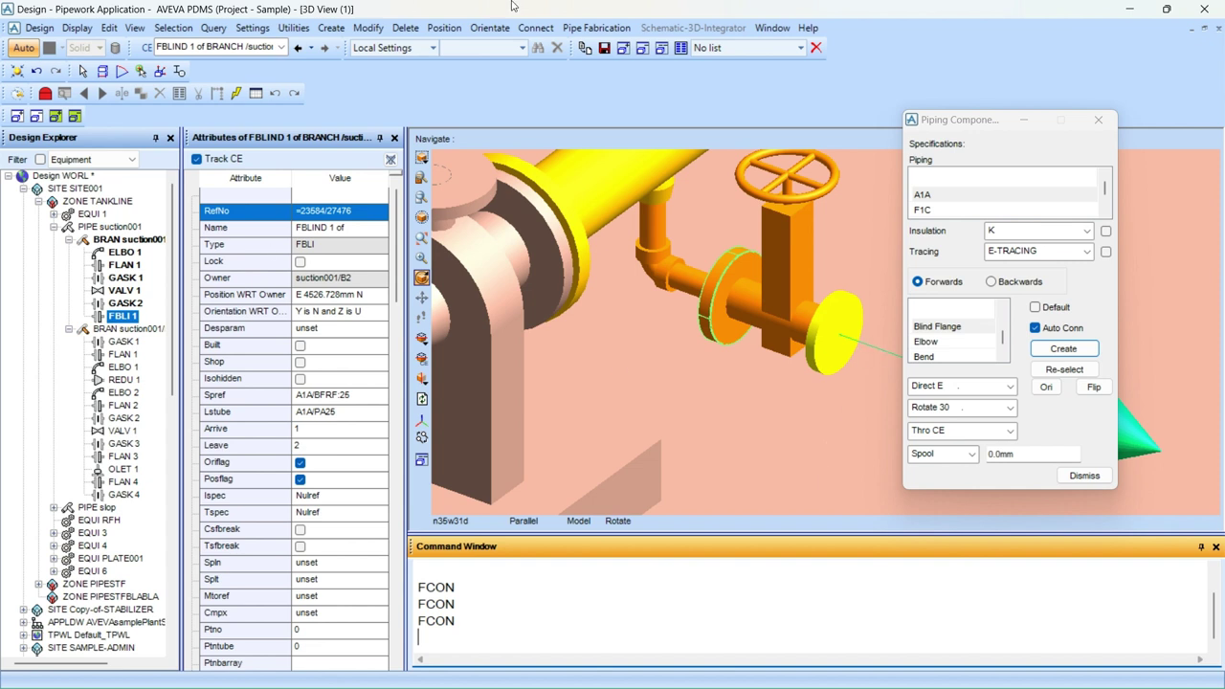
Connect the tail of branch suction001/B2 to its last member, the blind flange, and close the branch connection form.
left_click(536, 28)
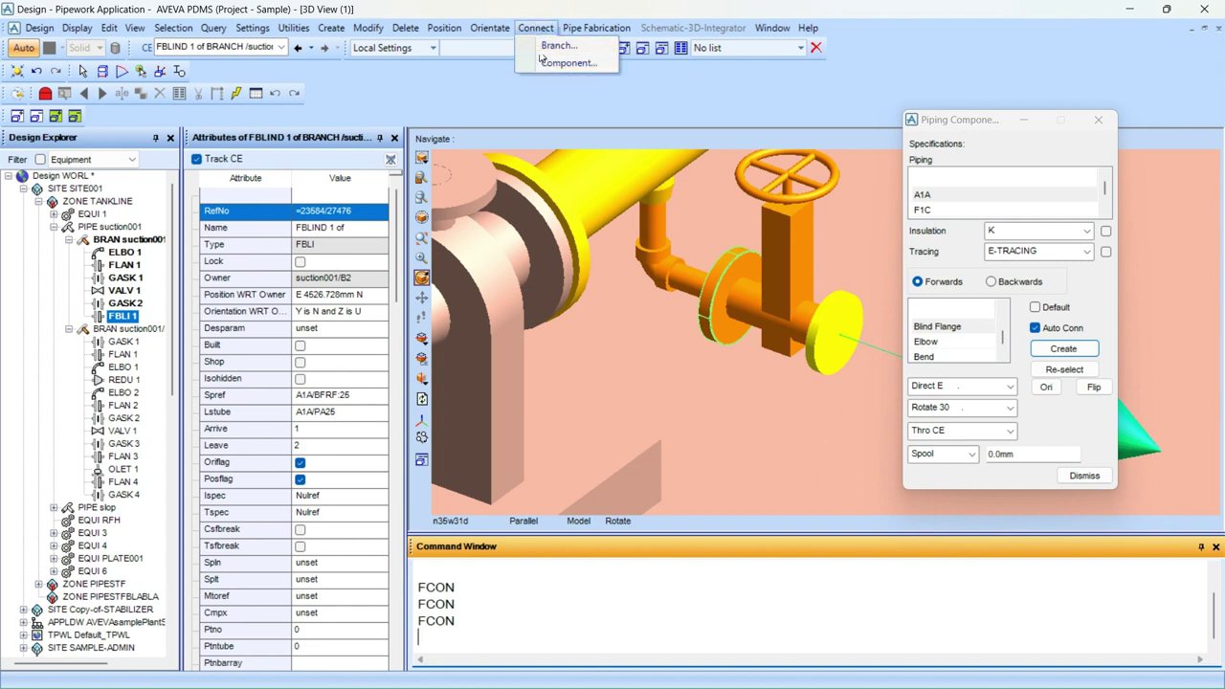
left_click(549, 46)
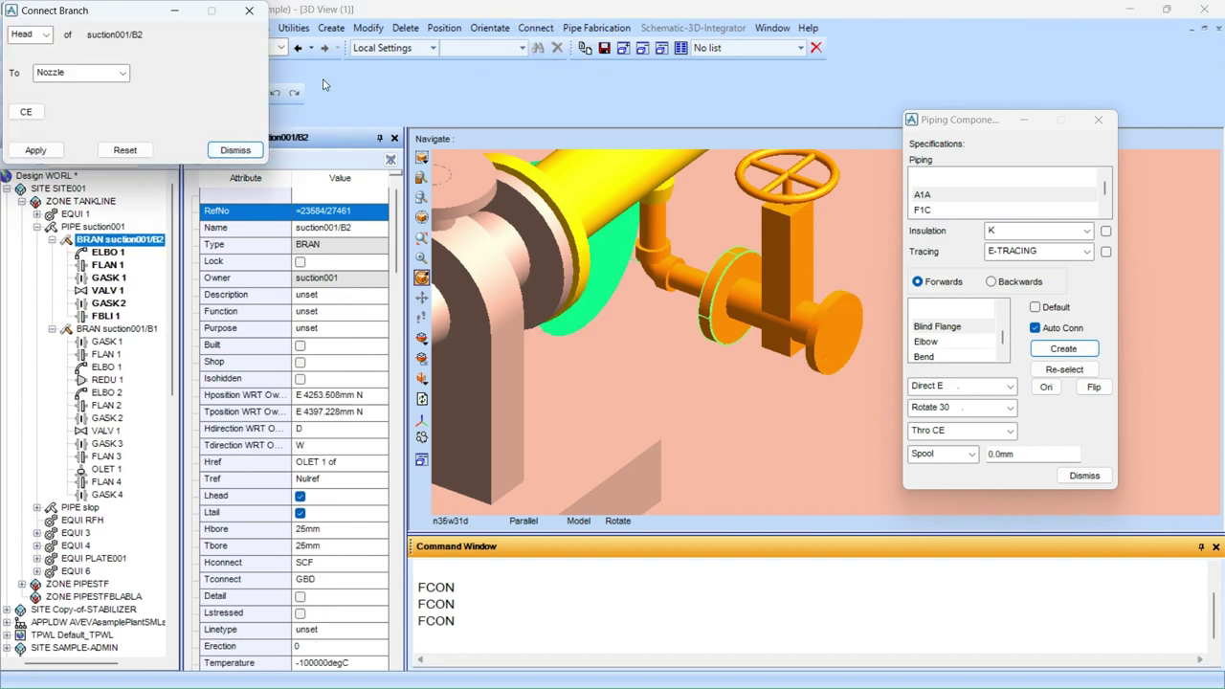
left_click(39, 36)
left_click(17, 63)
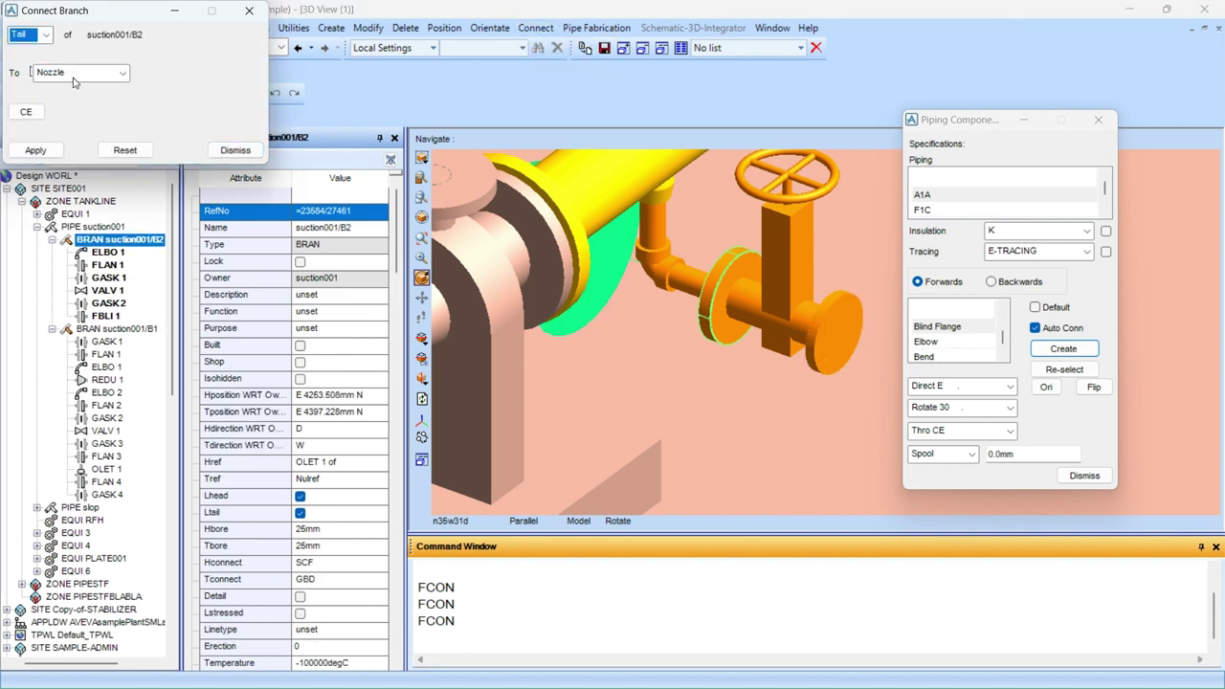
left_click(73, 82)
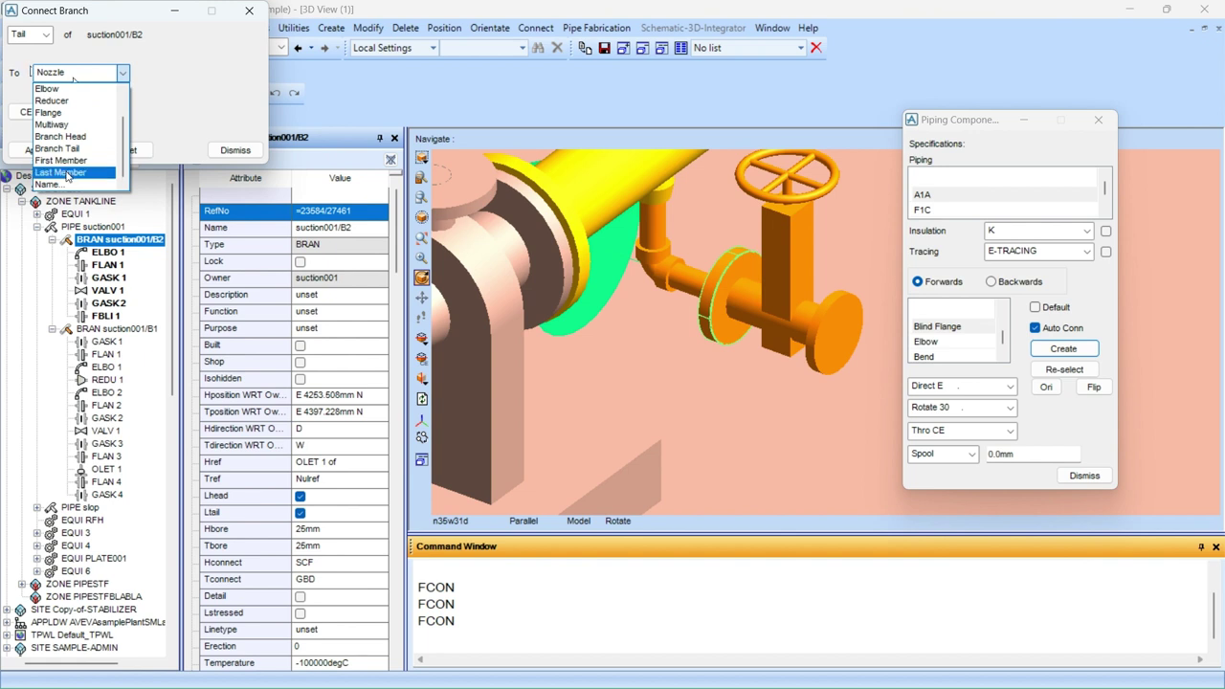
left_click(69, 174)
scroll(667, 215, "down", 2)
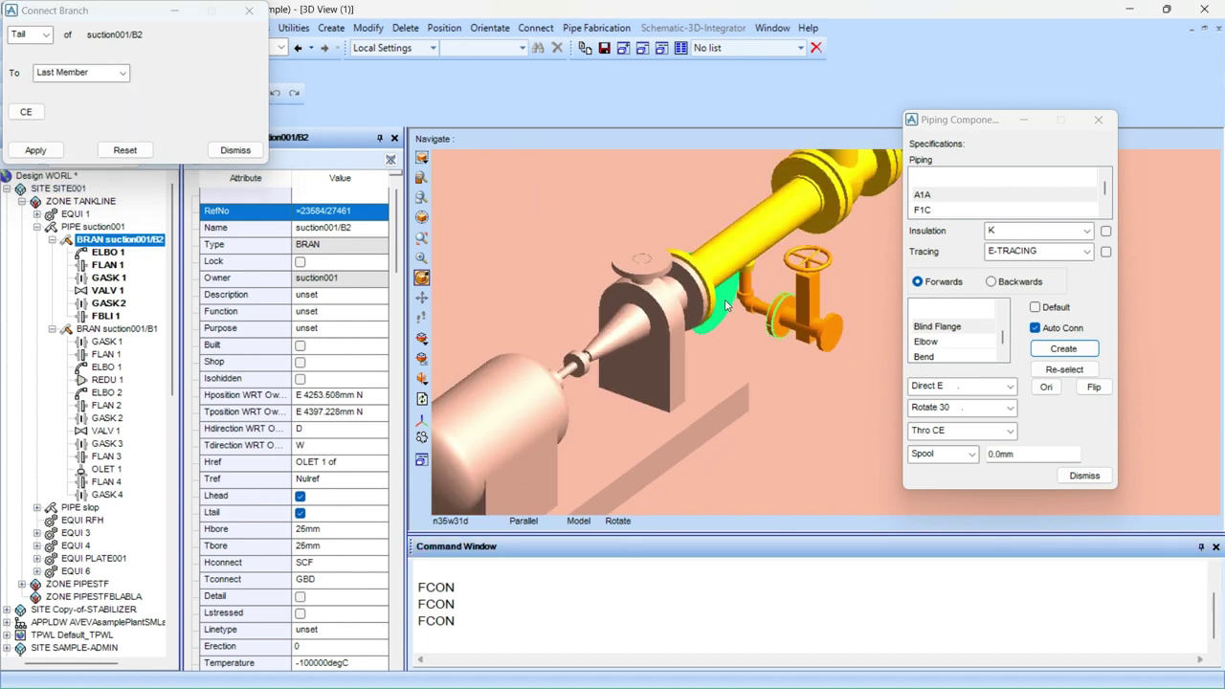
middle_click_drag(728, 301, 751, 232)
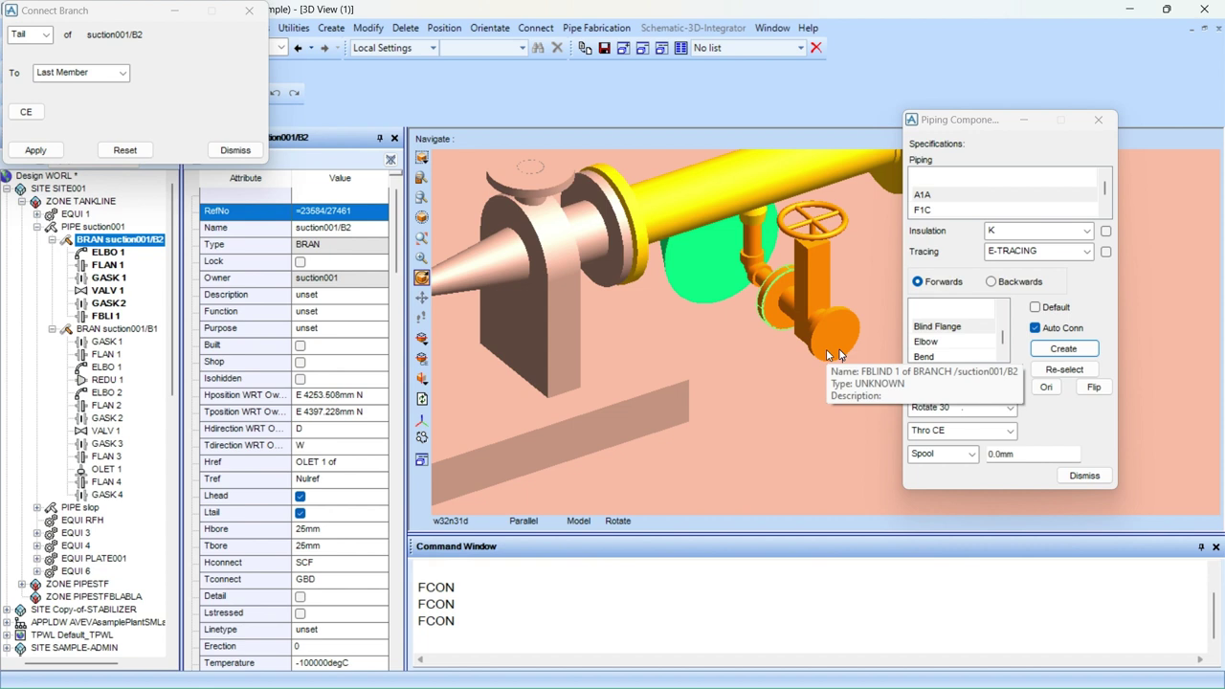
left_click(43, 150)
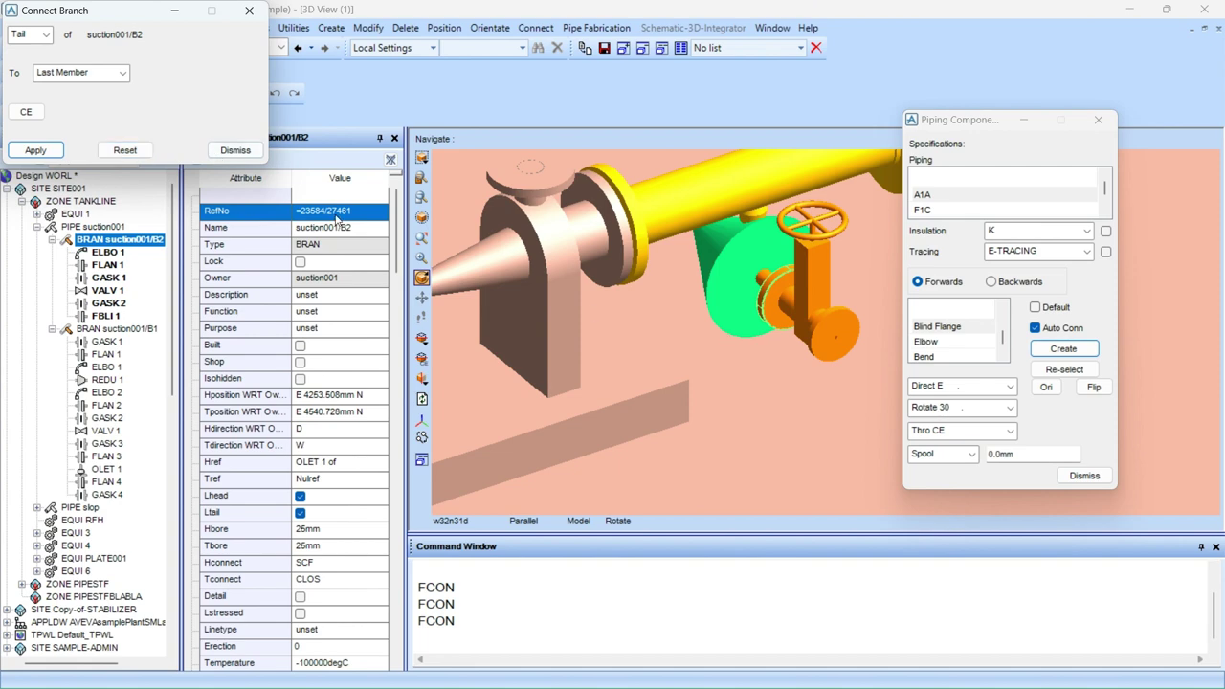
left_click(245, 156)
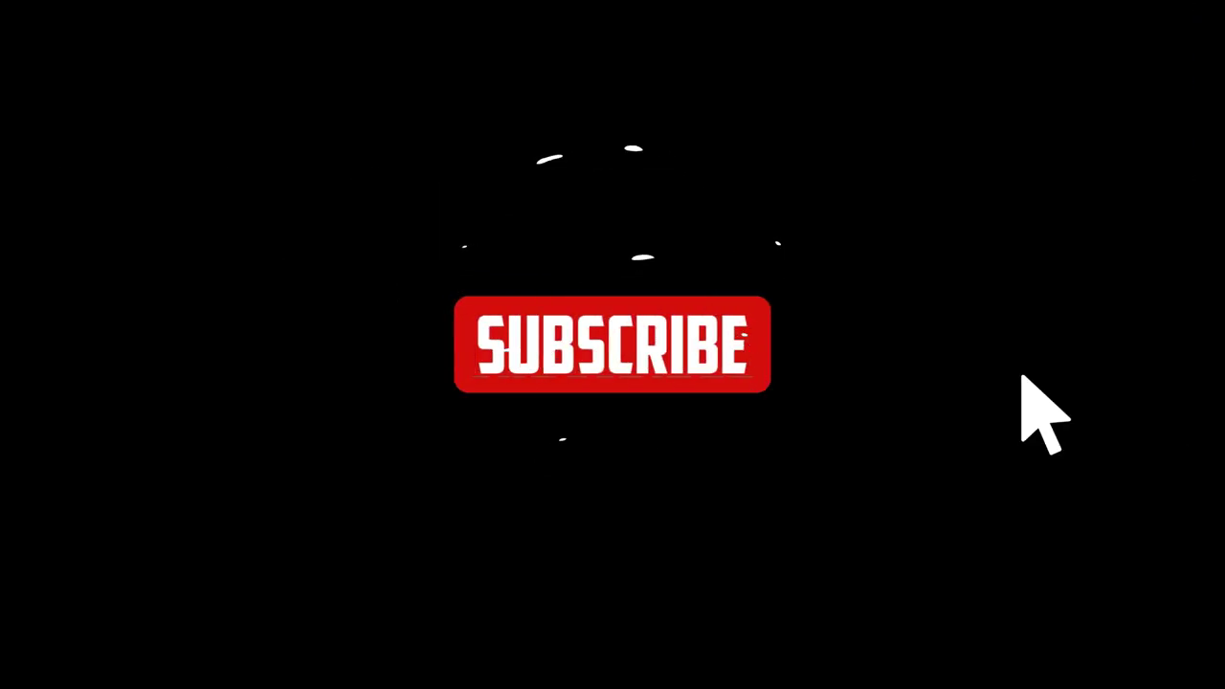